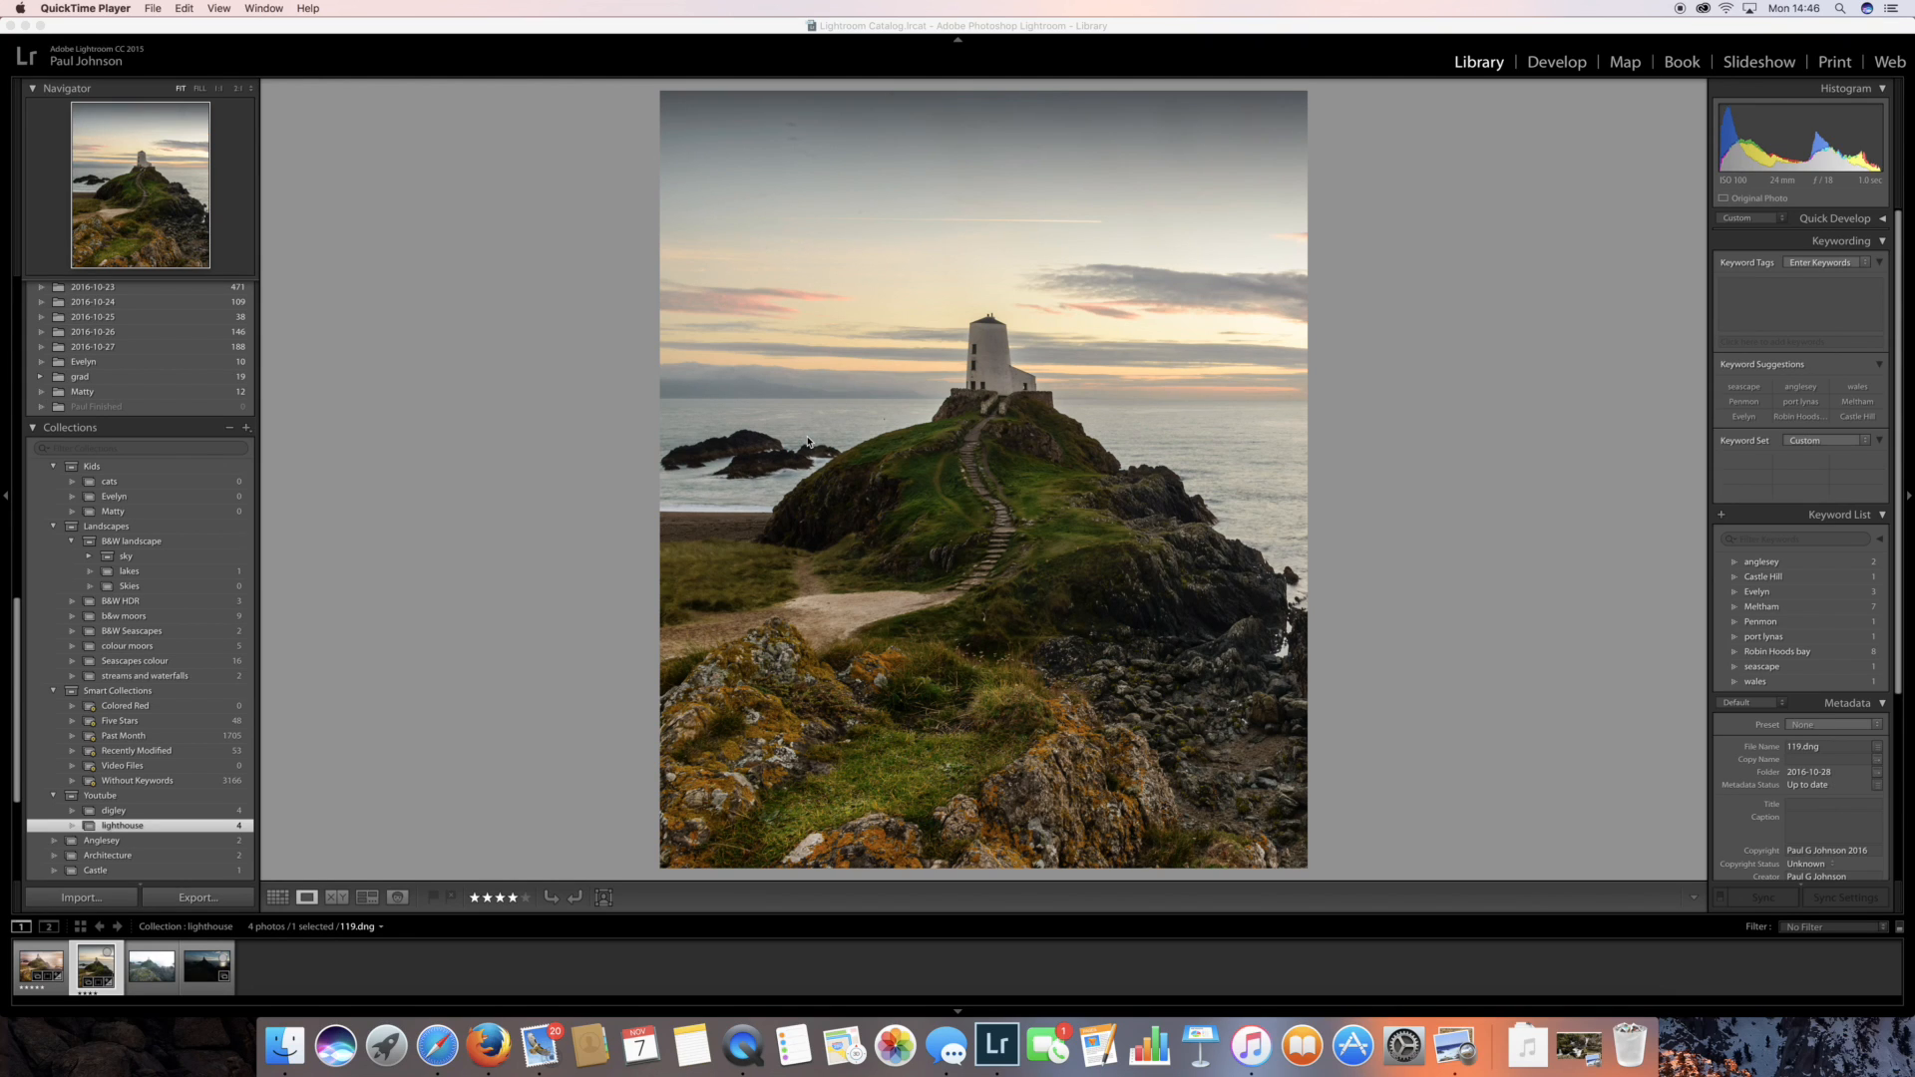
# Examine the two finished lighthouse photos, 6-2-HDR.dng and 119.dng, switching between them at full view
pyautogui.click(37, 968)
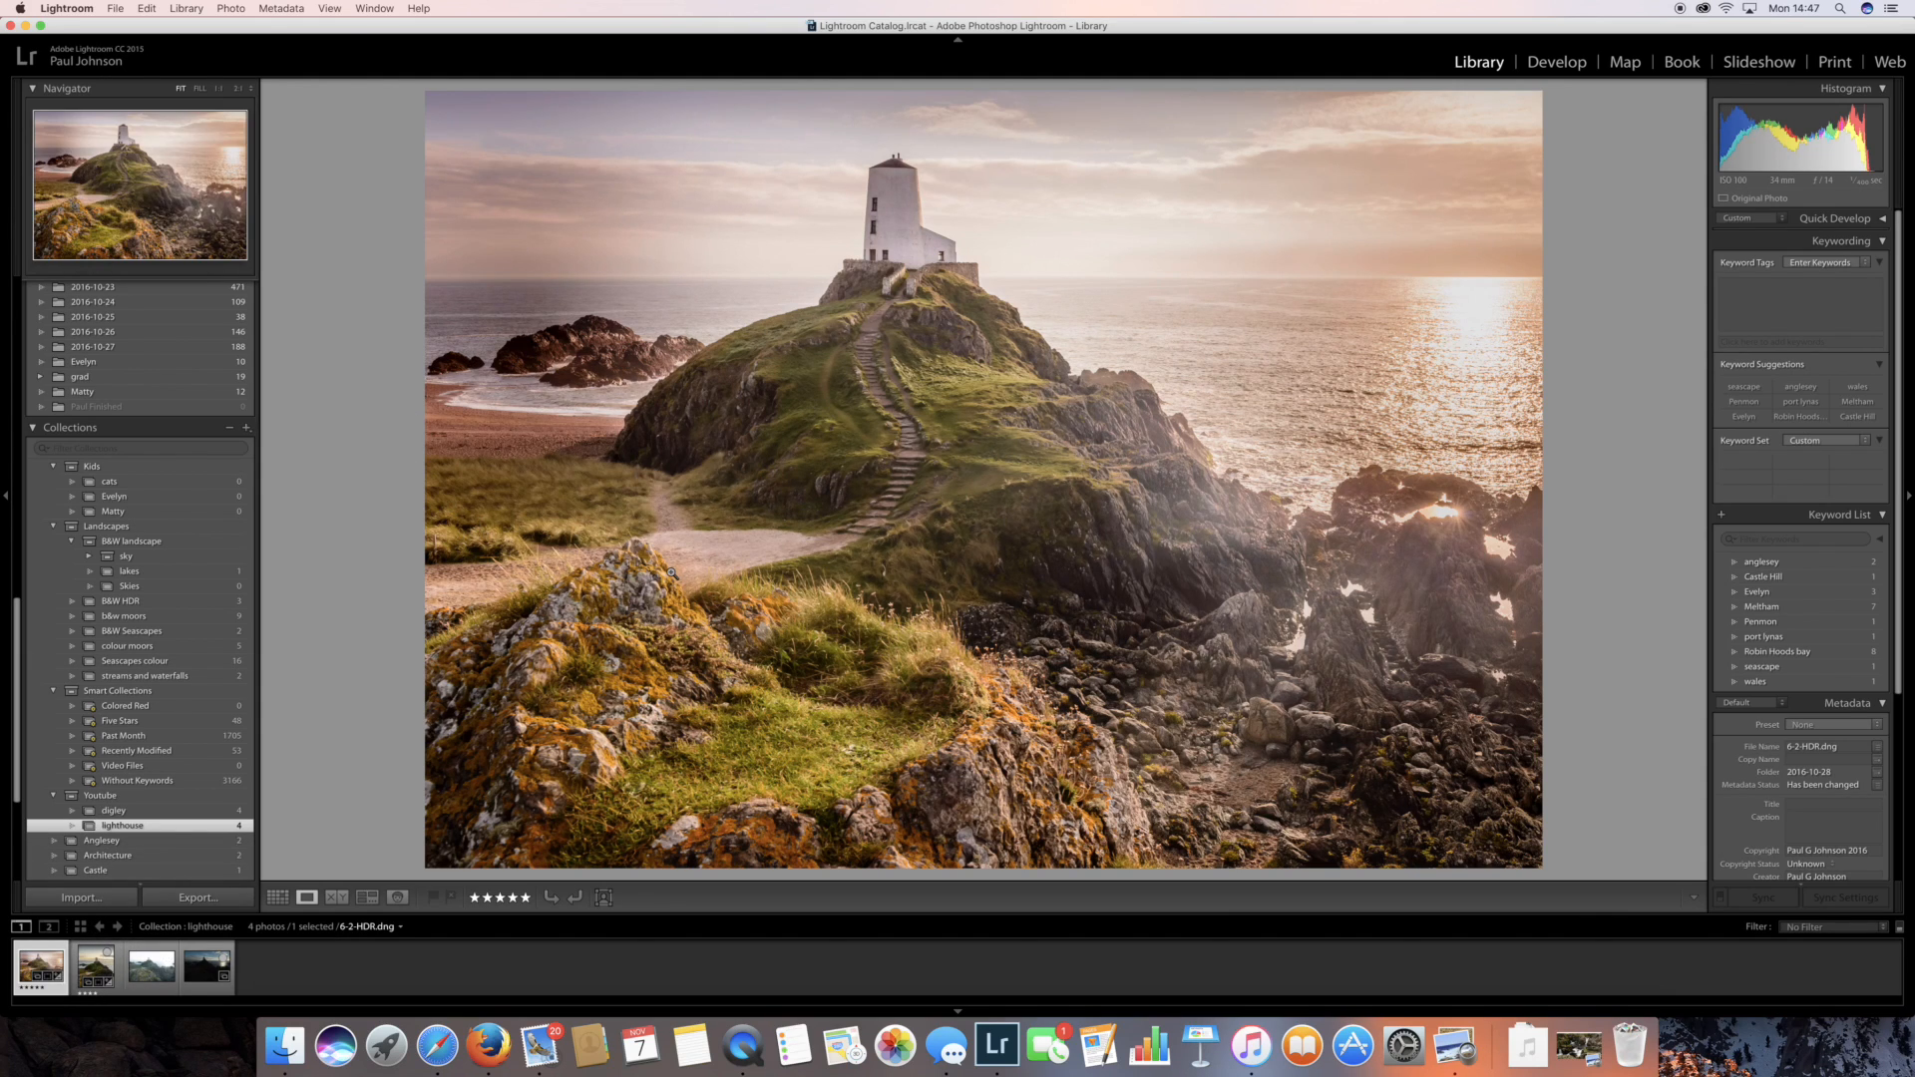
pyautogui.click(98, 955)
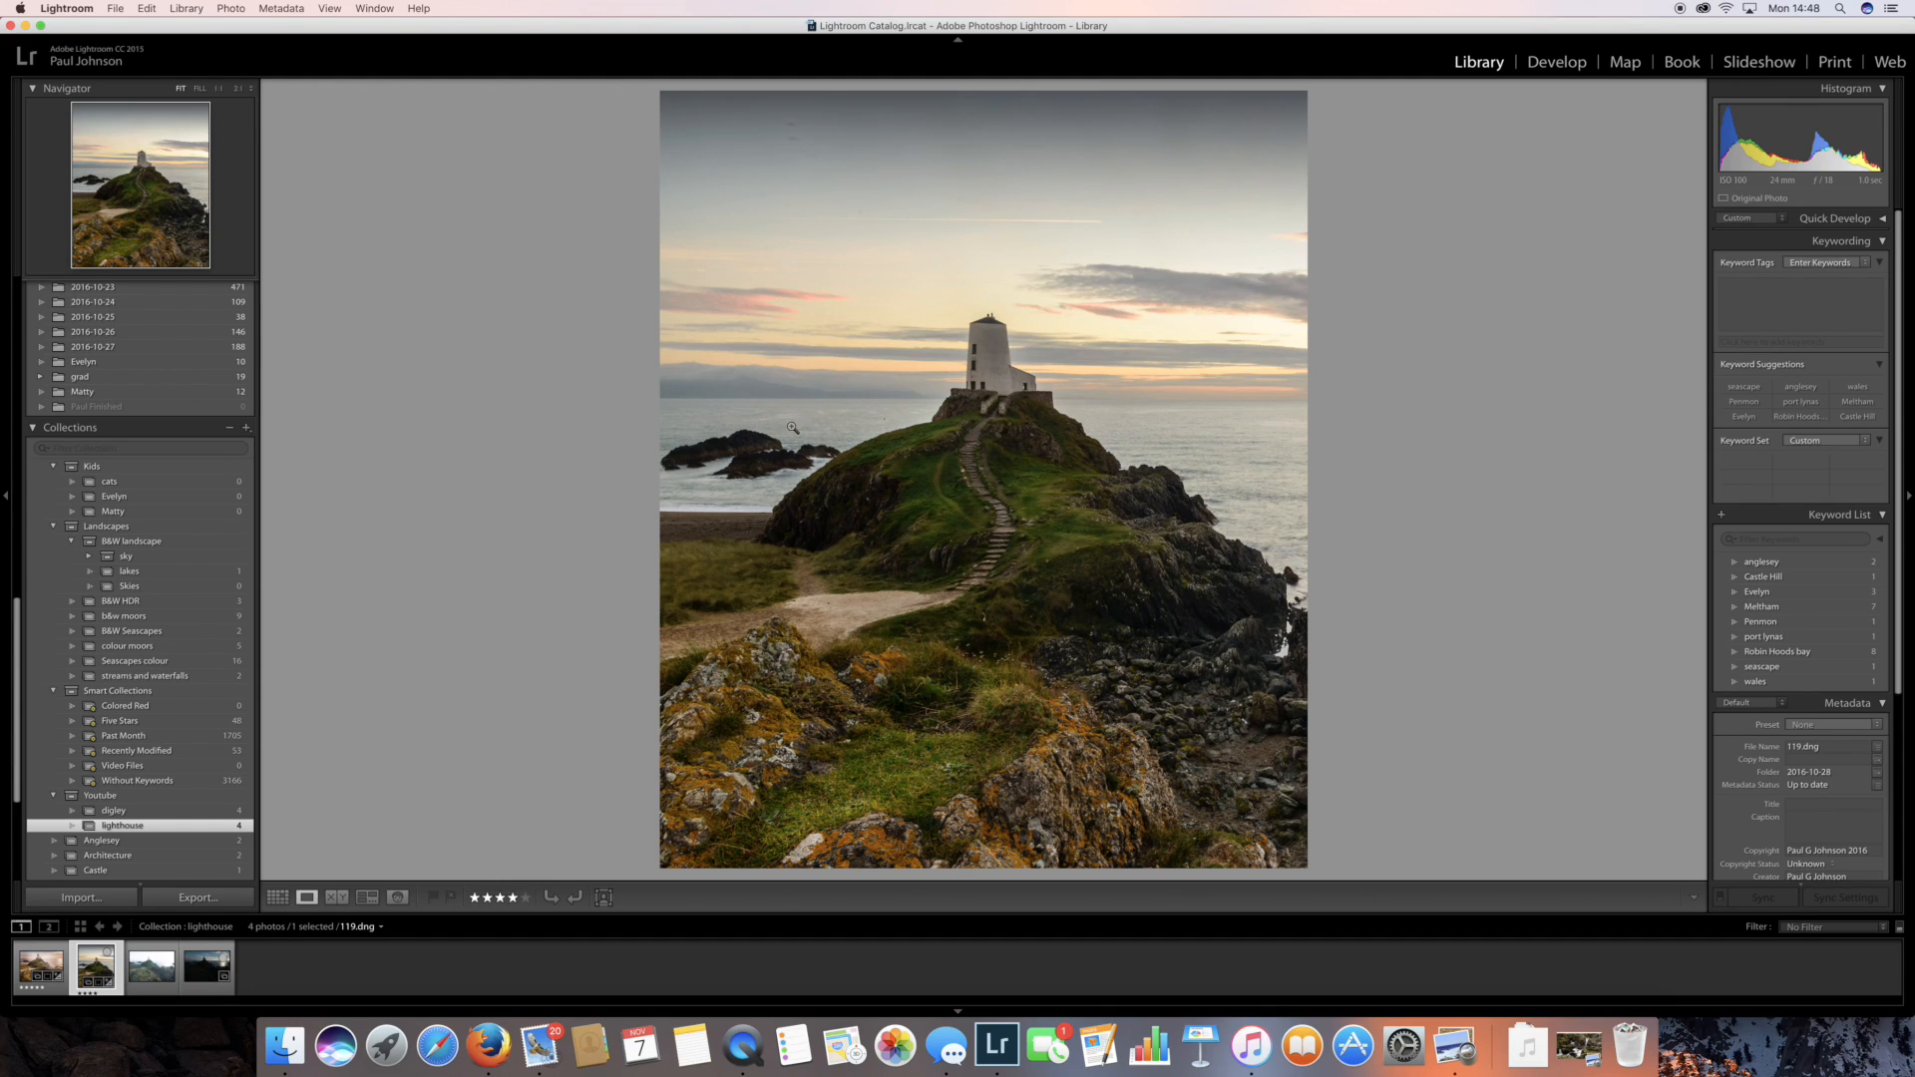
pyautogui.click(37, 965)
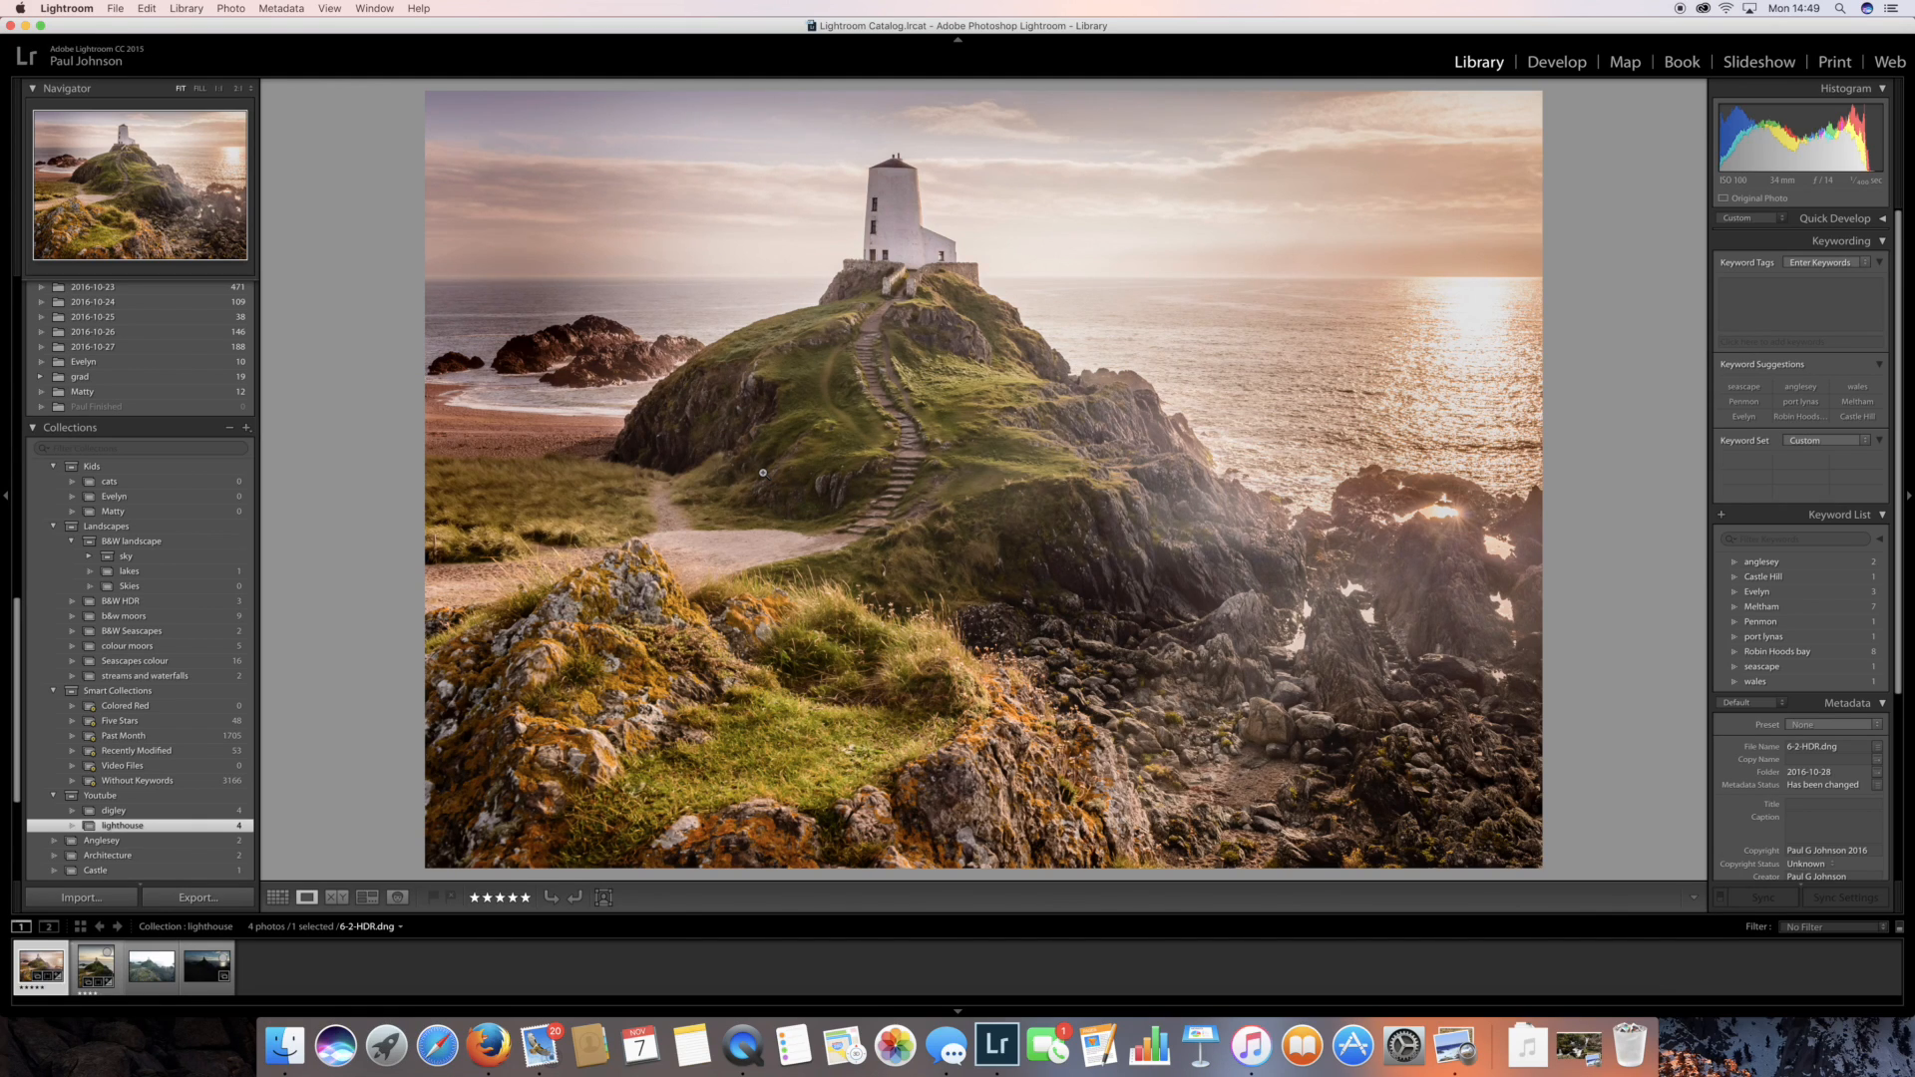
pyautogui.click(95, 964)
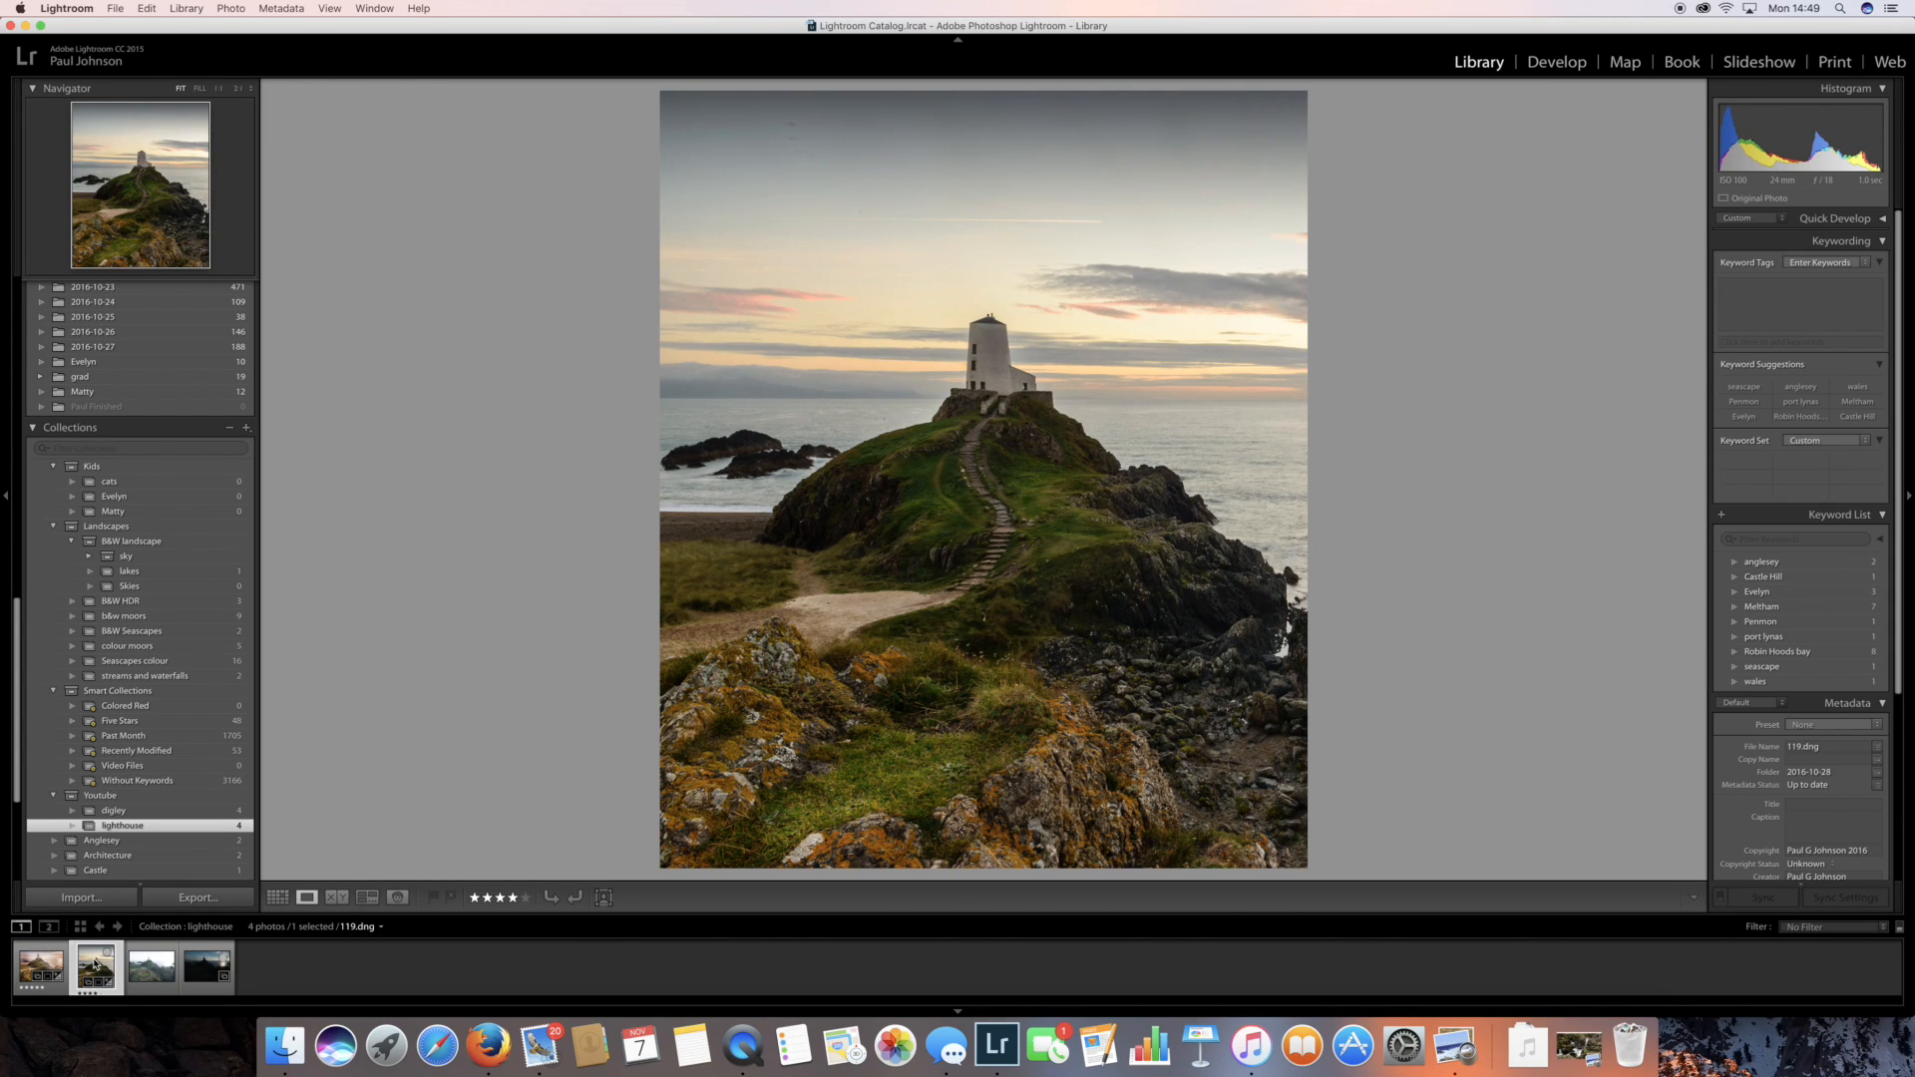
pyautogui.click(29, 963)
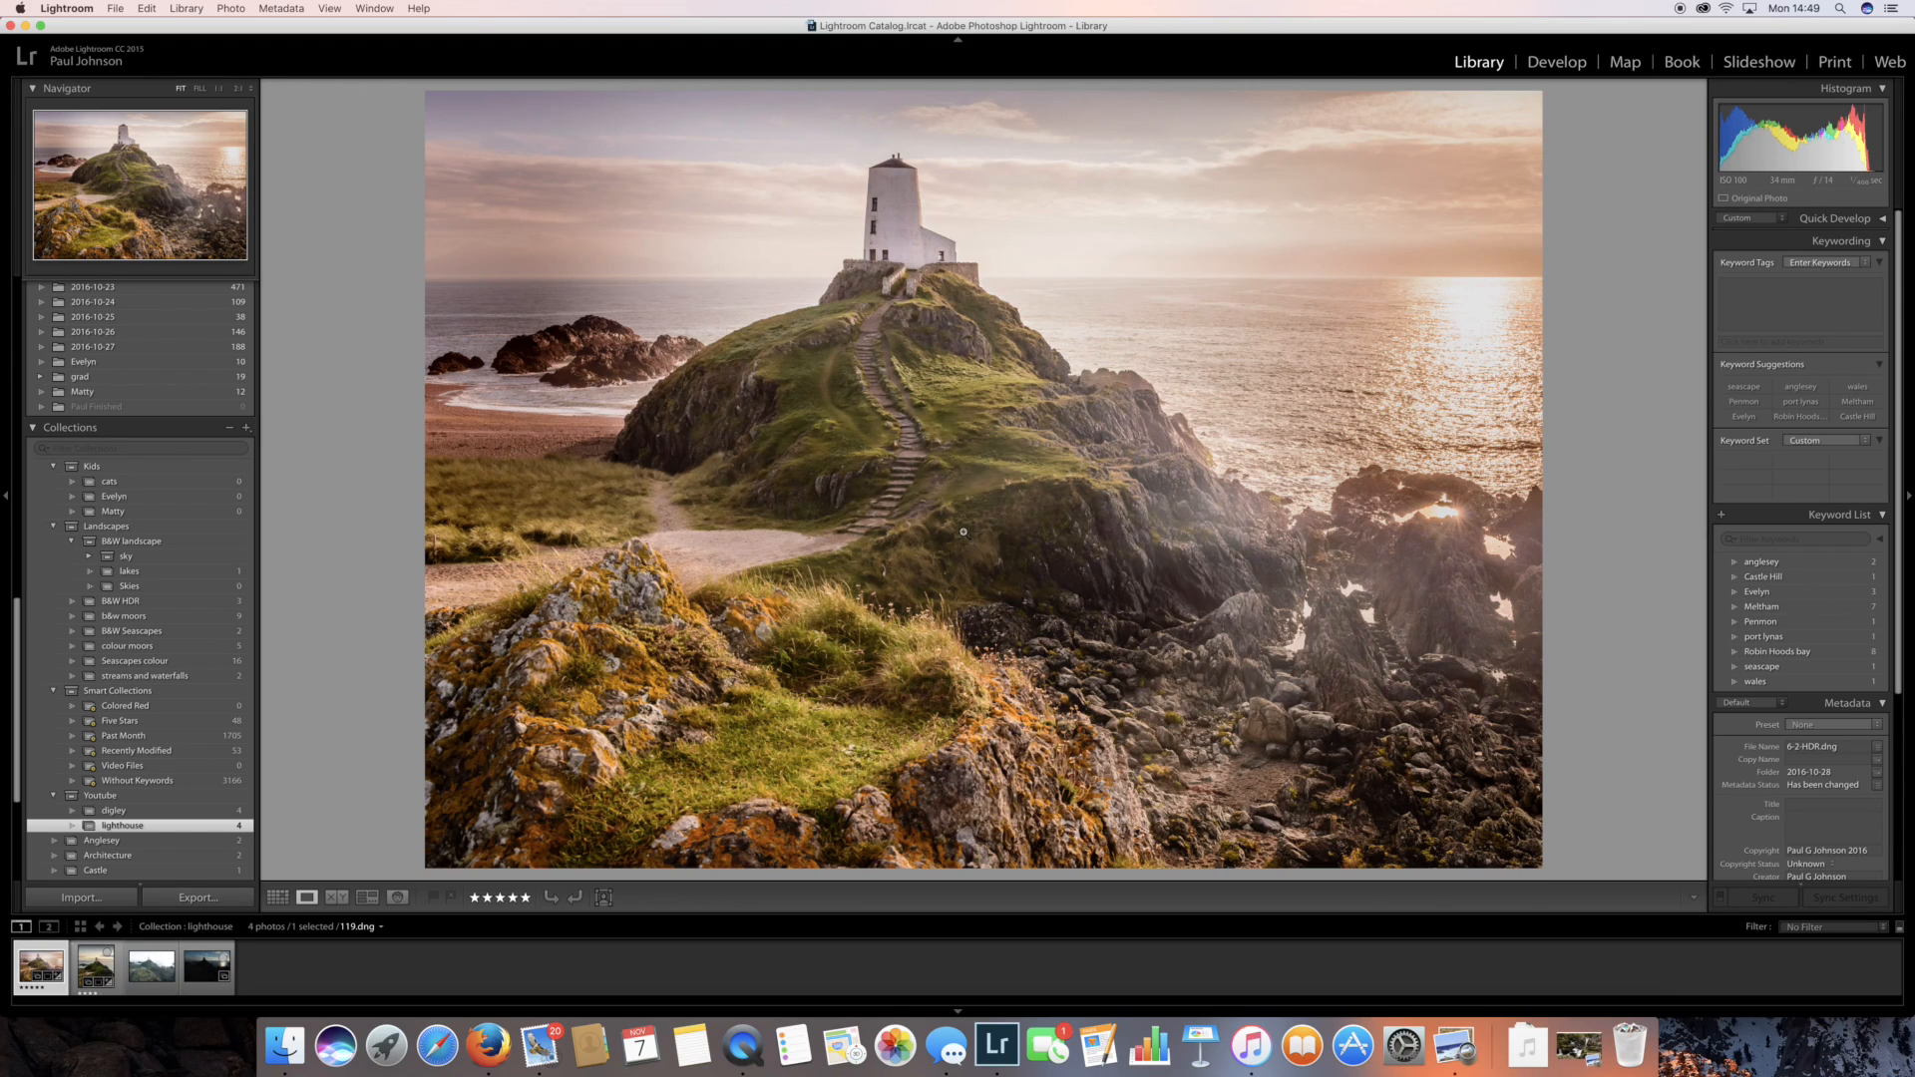
# Merge the dark and bright lighthouse exposures, 32.dng and 31.dng, into an HDR photo with Auto Align, Auto Tone and High deghosting
pyautogui.click(210, 966)
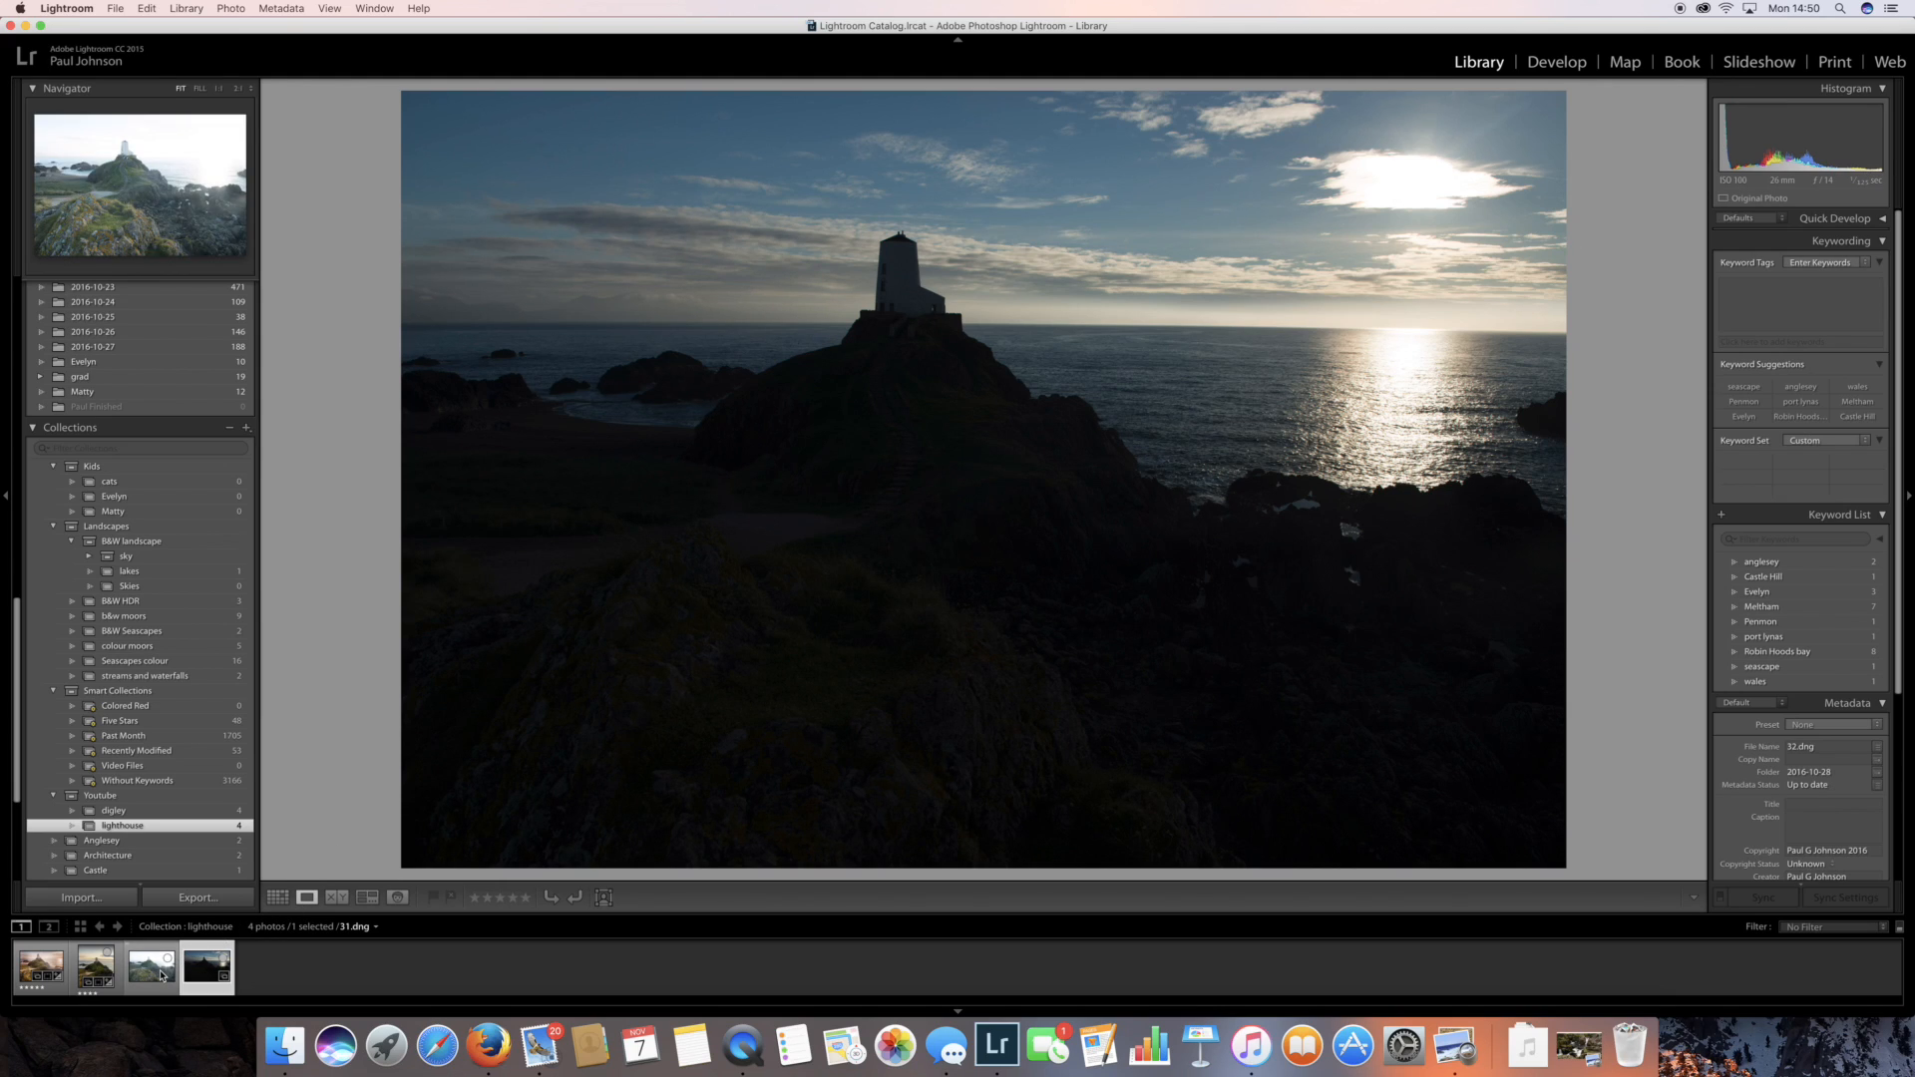
pyautogui.click(160, 975)
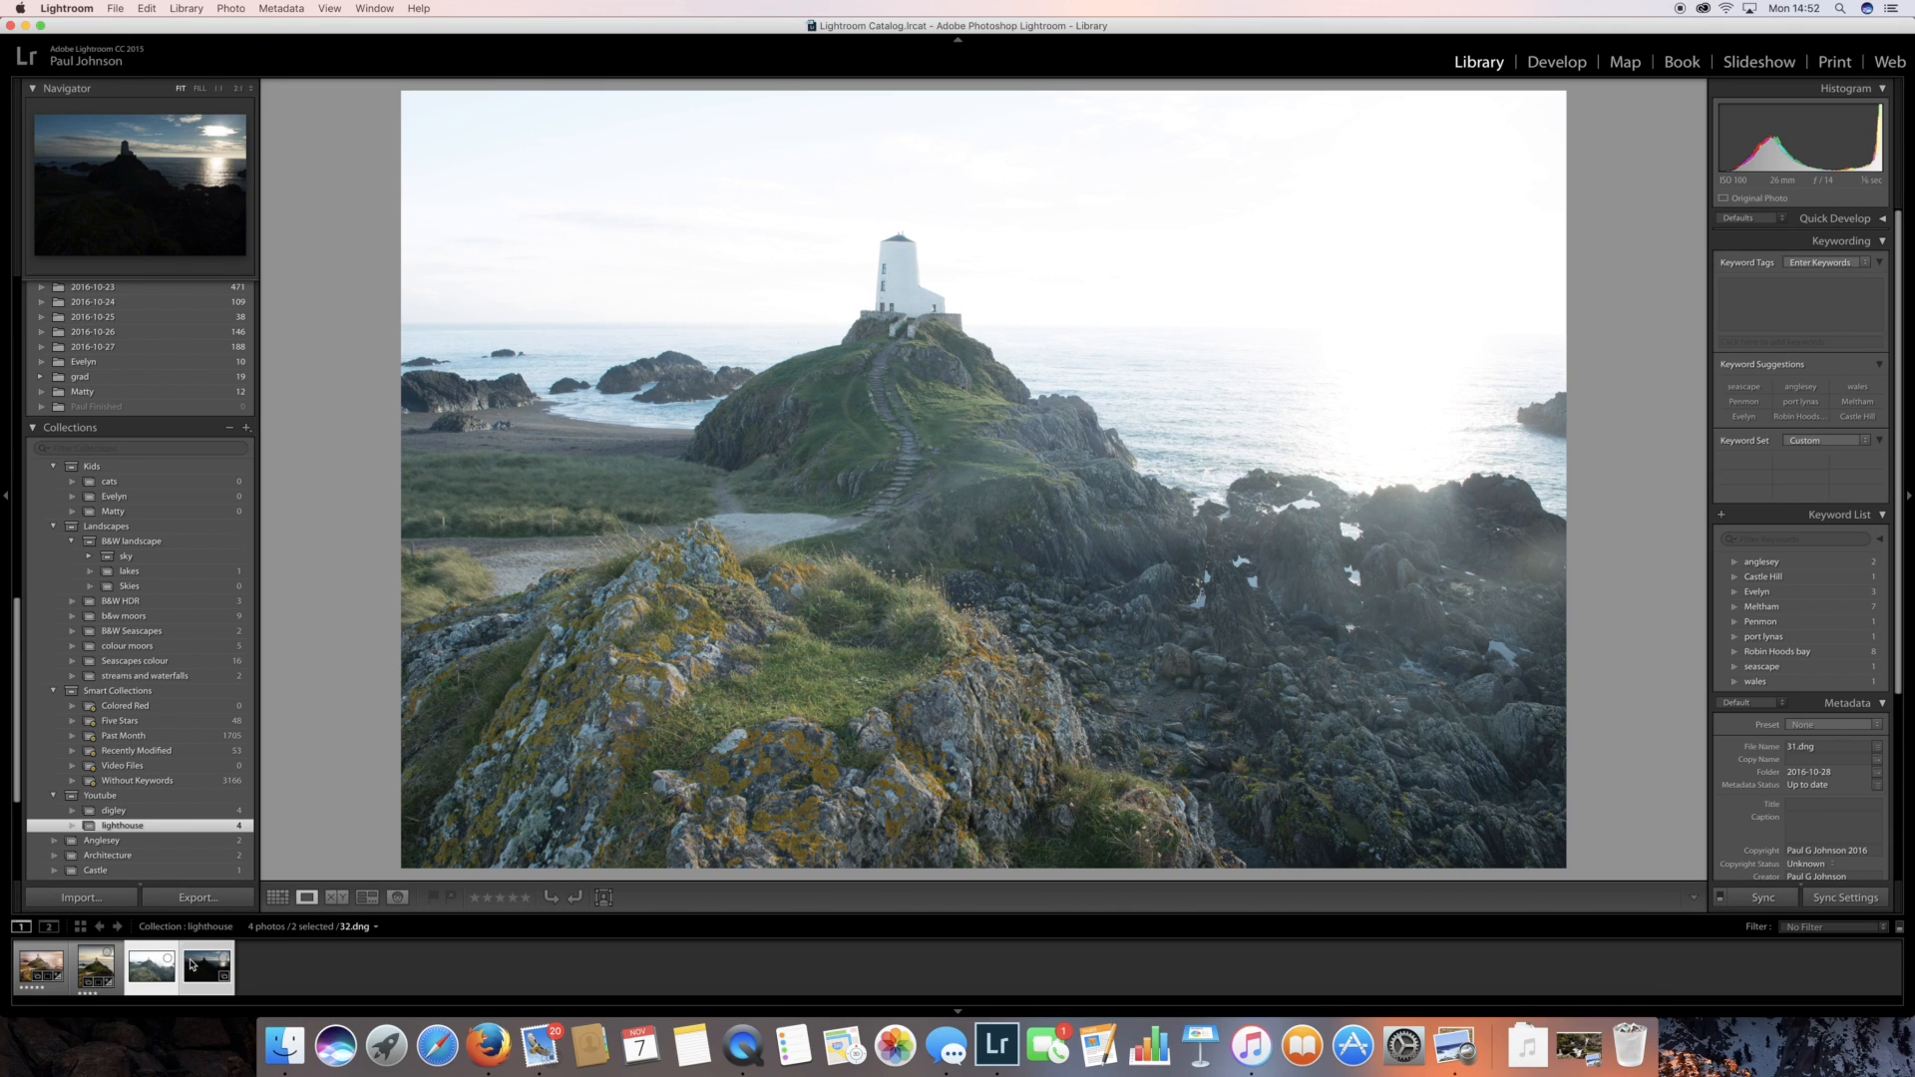
pyautogui.click(230, 9)
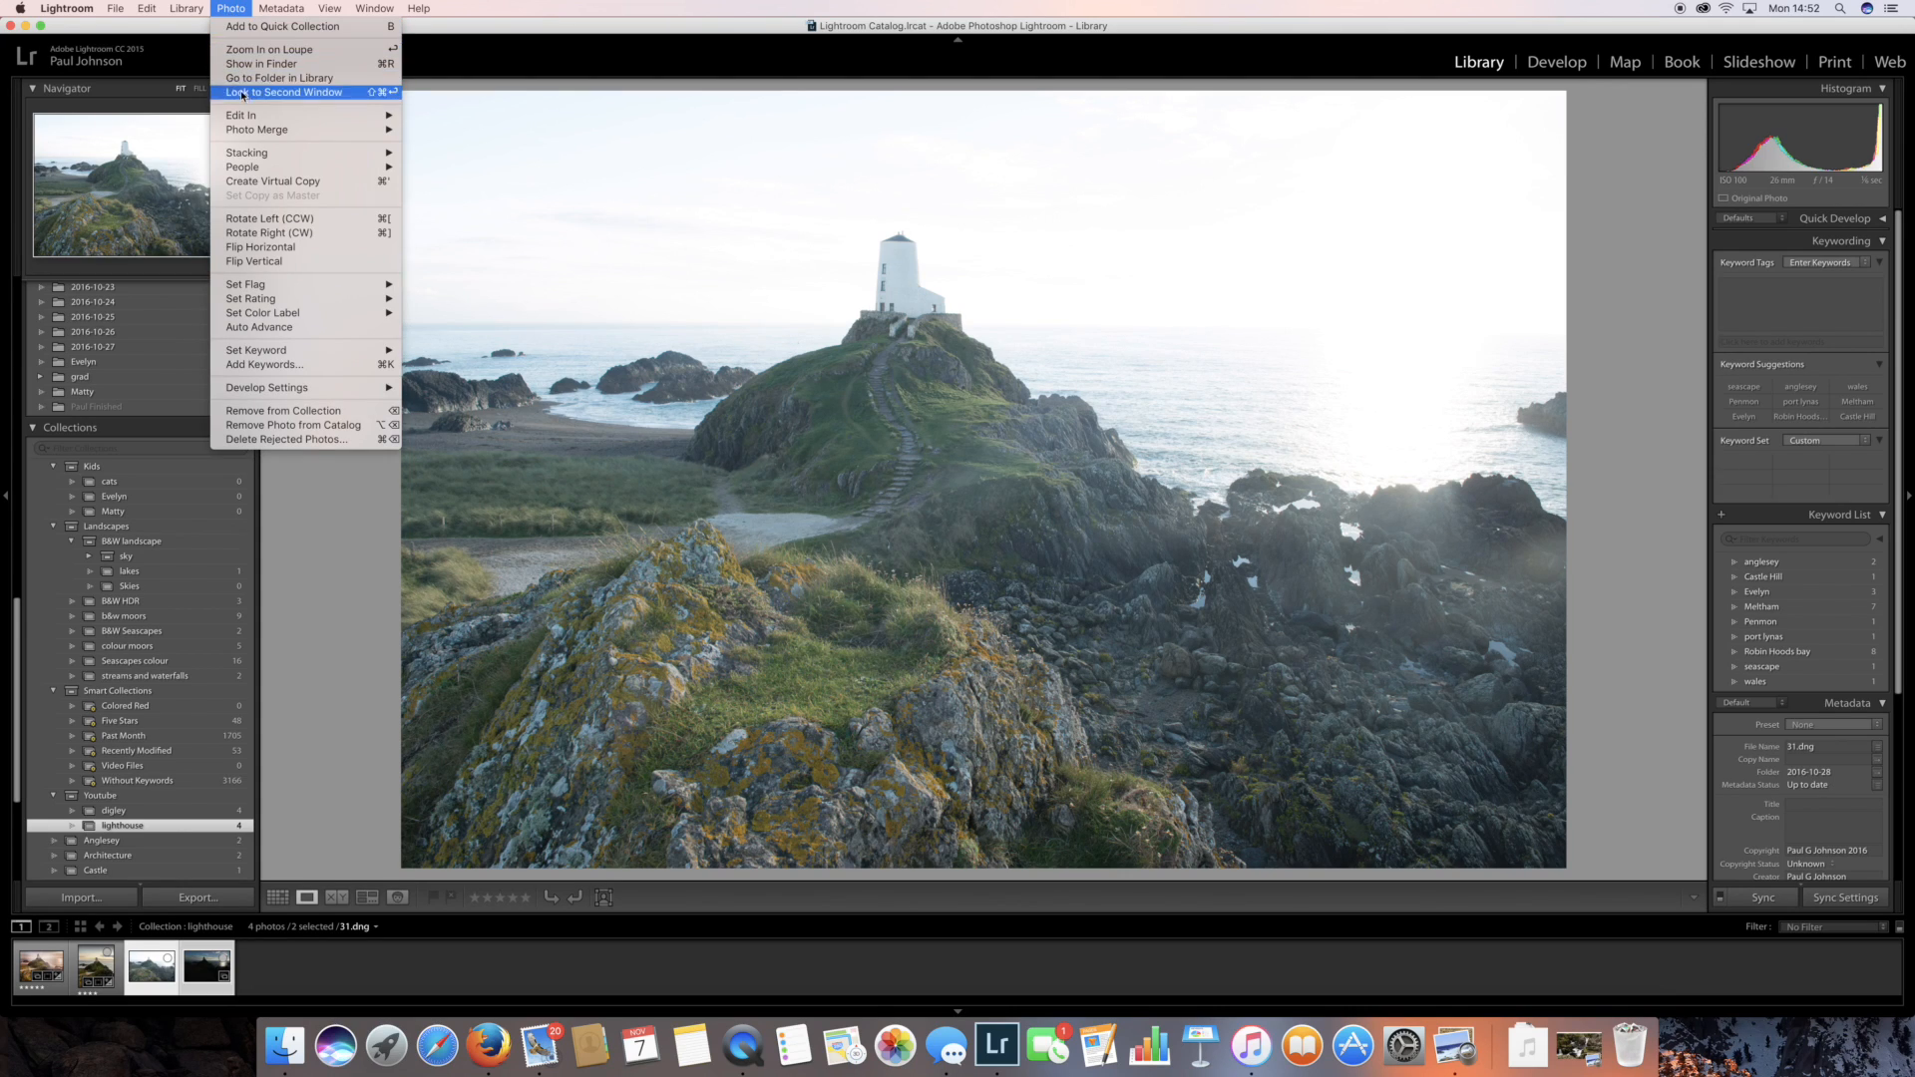
pyautogui.moveTo(249, 130)
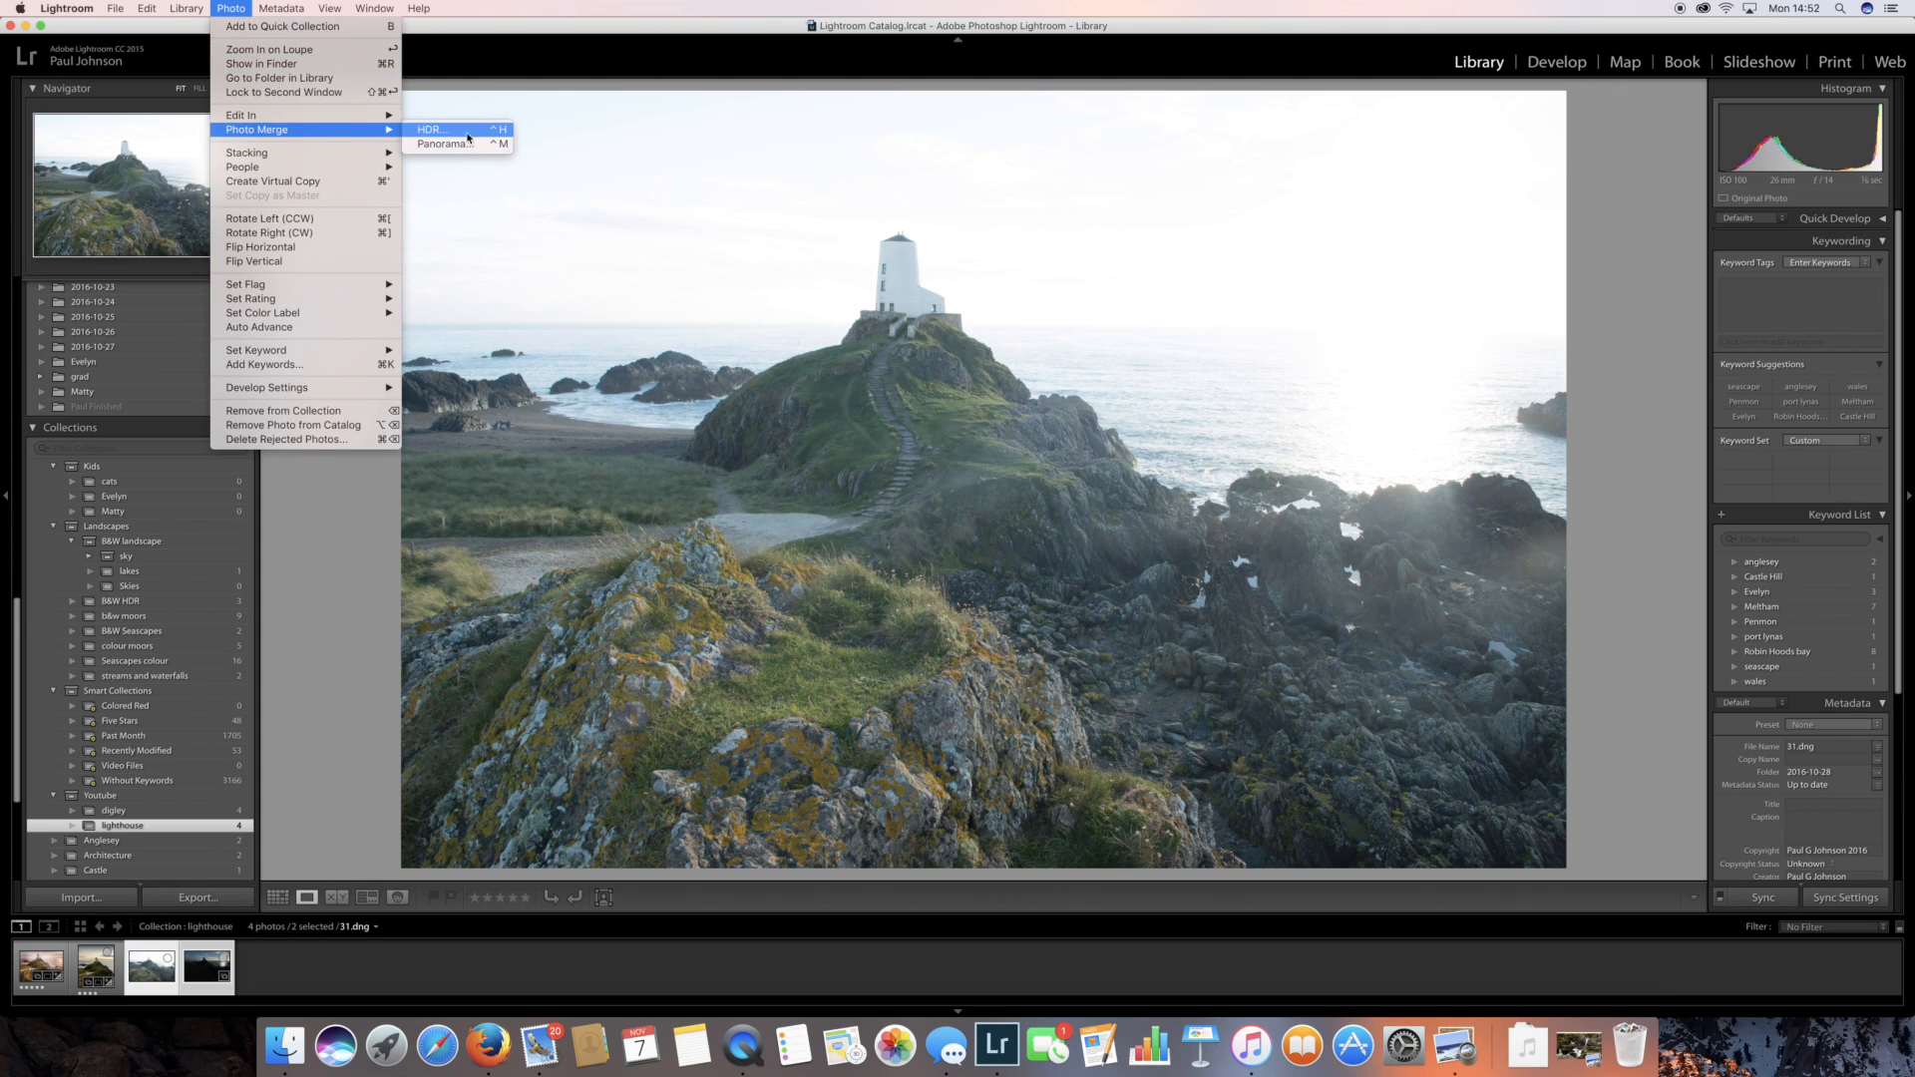
pyautogui.click(477, 133)
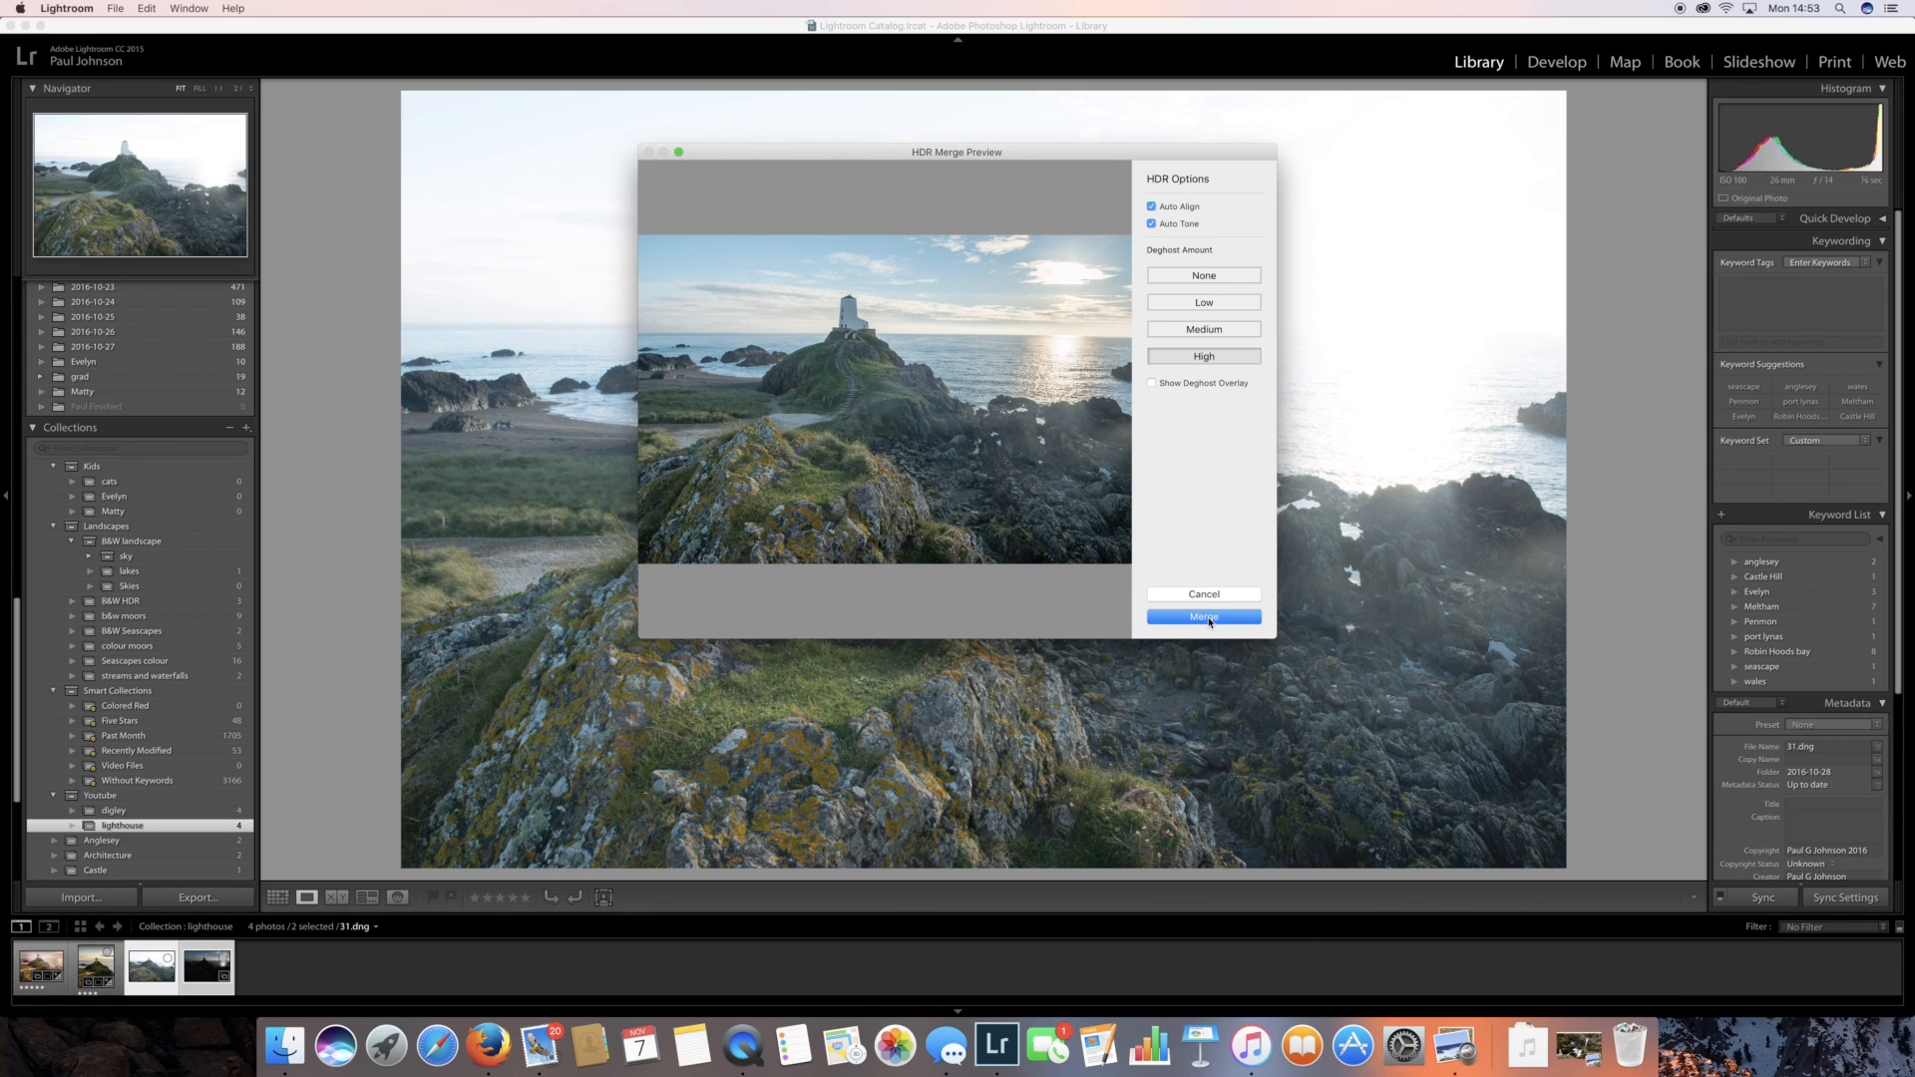
pyautogui.click(1207, 617)
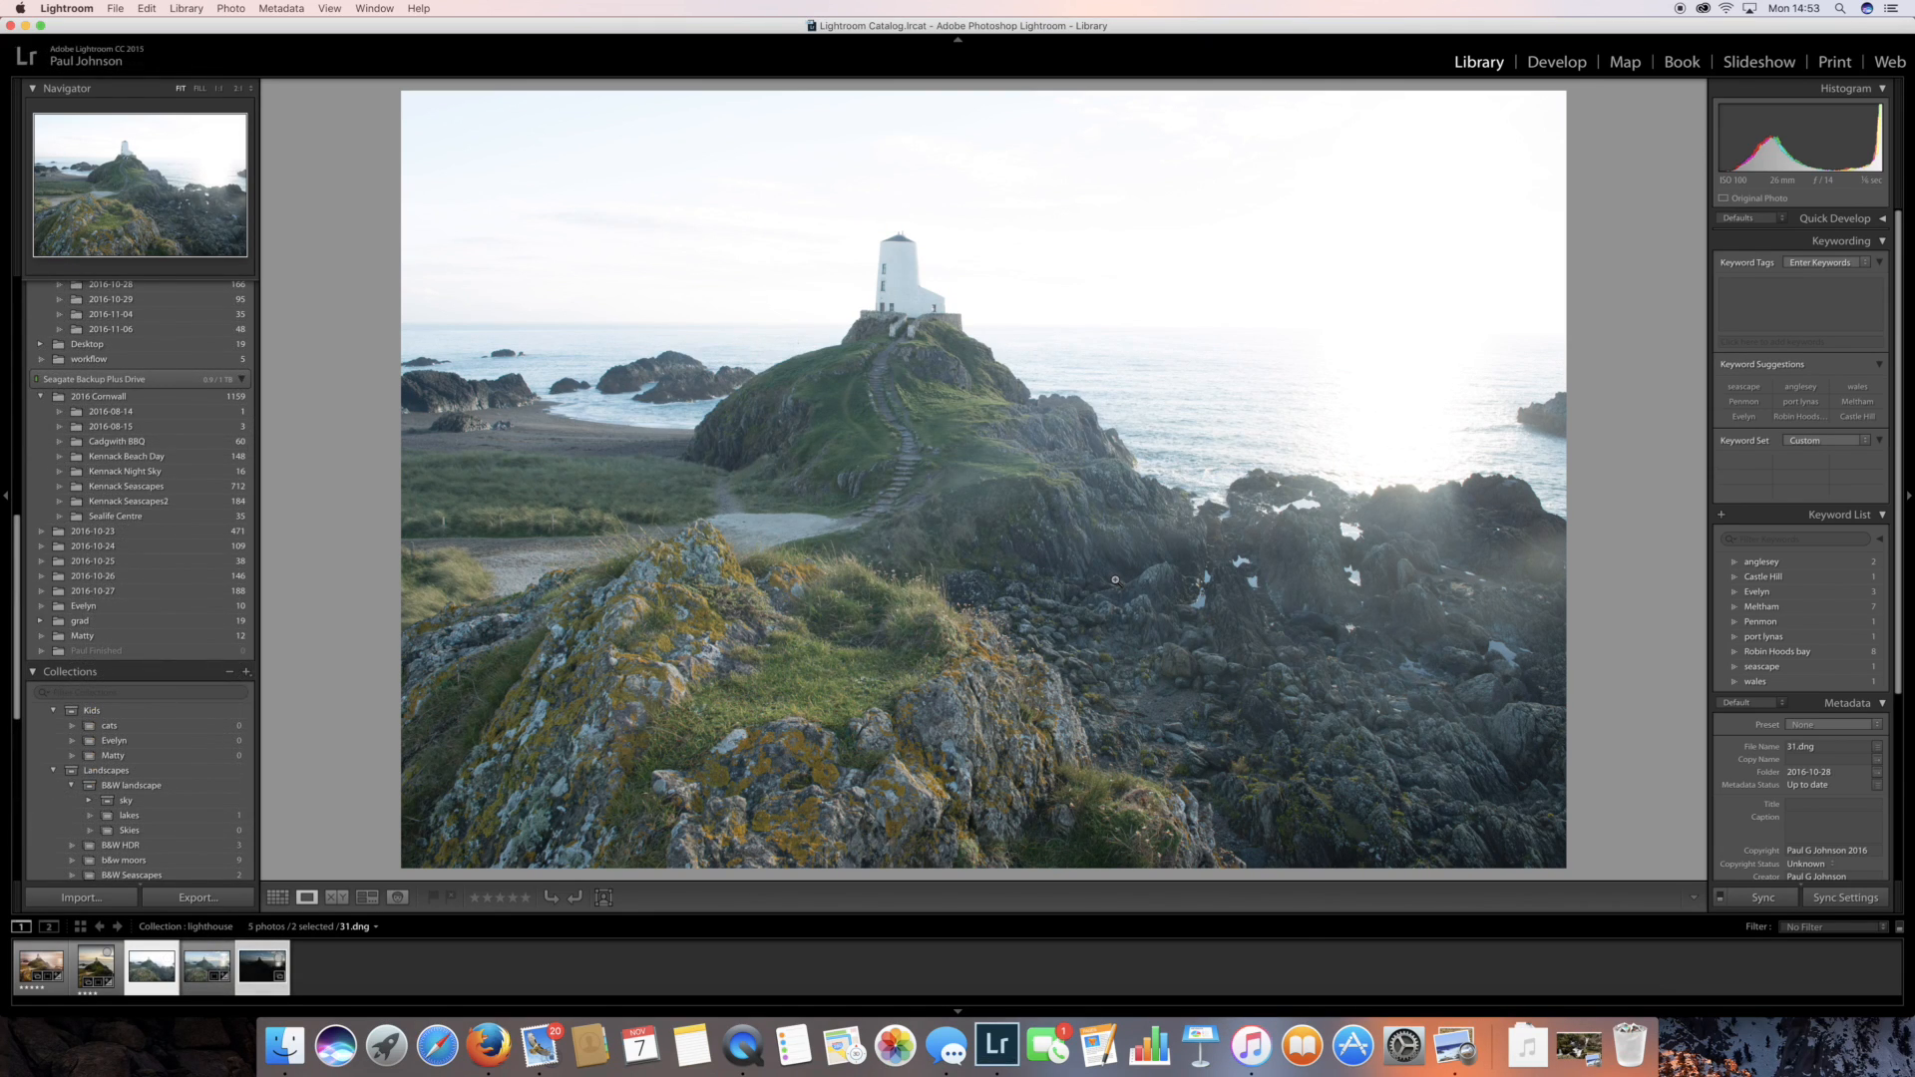
# Compare the merged 31-HDR.dng side by side with 119.dng, and return to the single view of the HDR photo
pyautogui.click(203, 964)
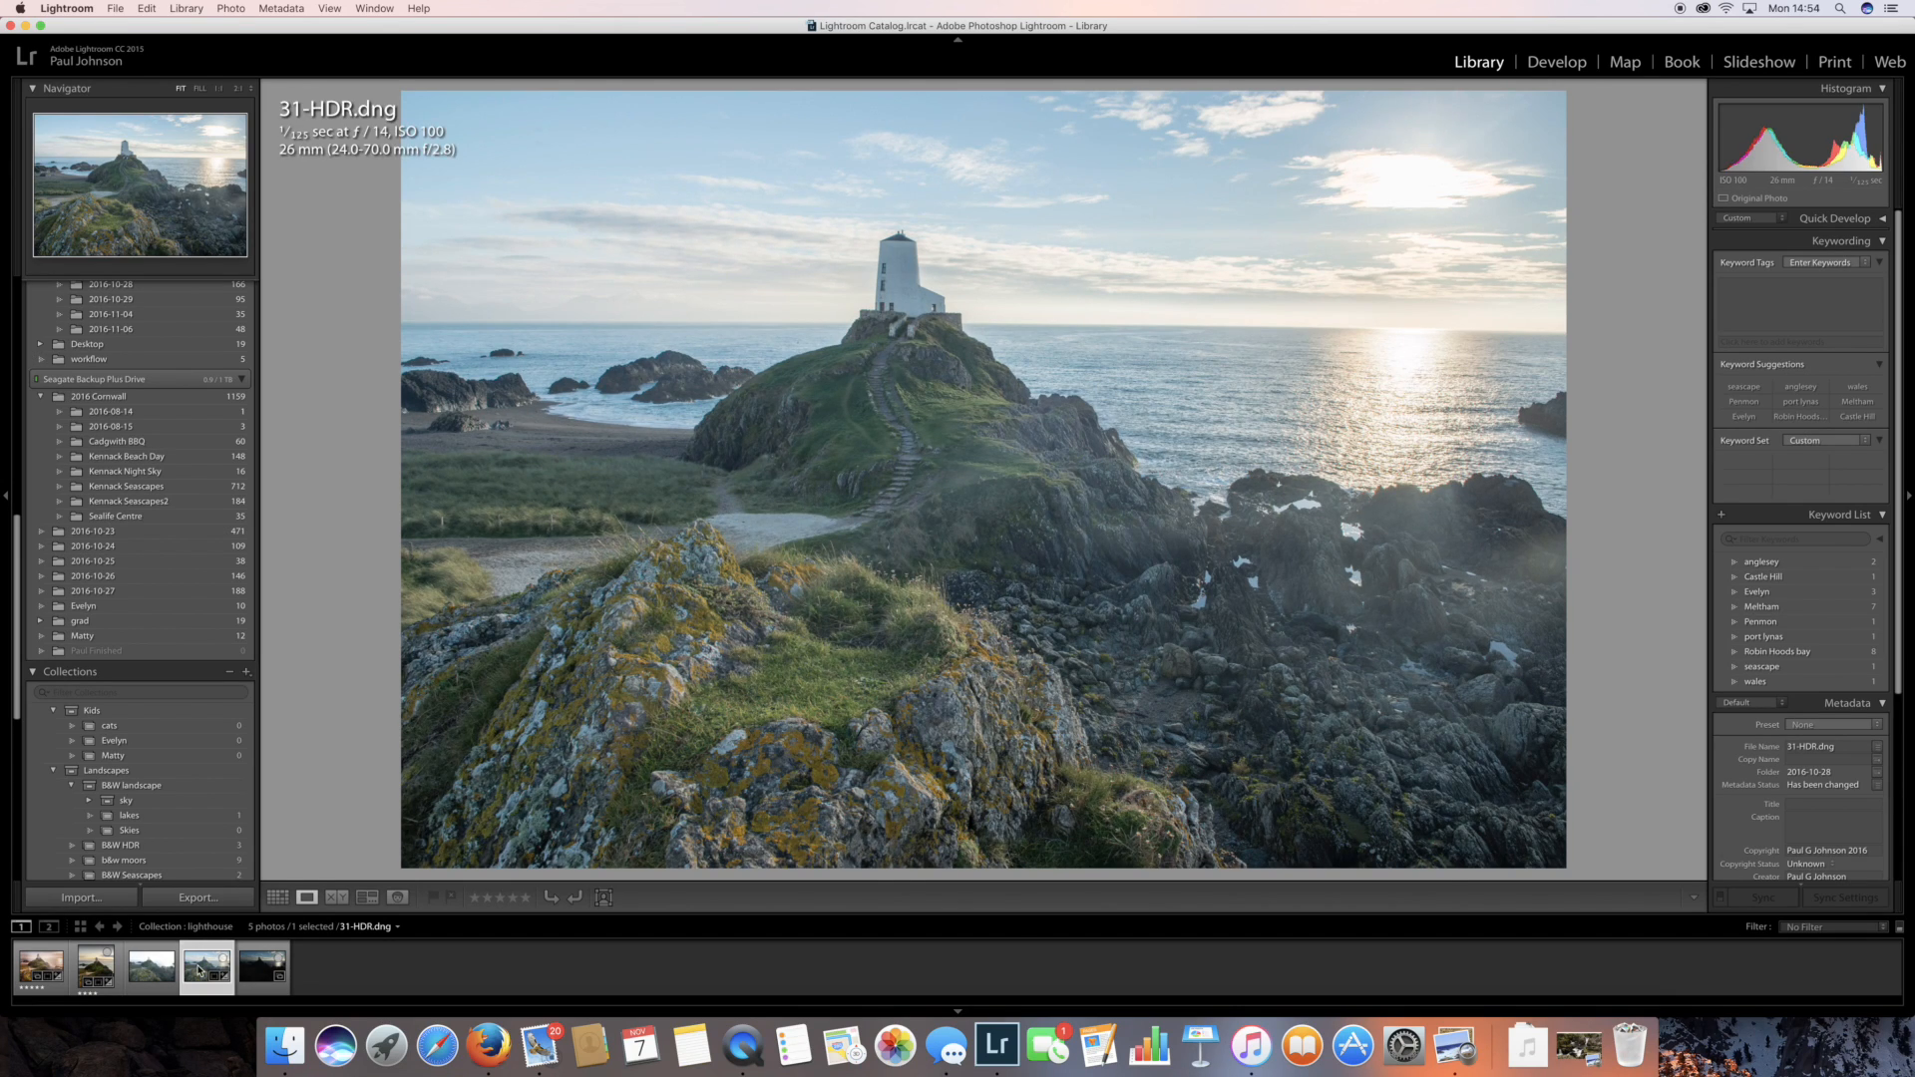
pyautogui.keyDown('super'); pyautogui.click(90, 968); pyautogui.keyUp('super')
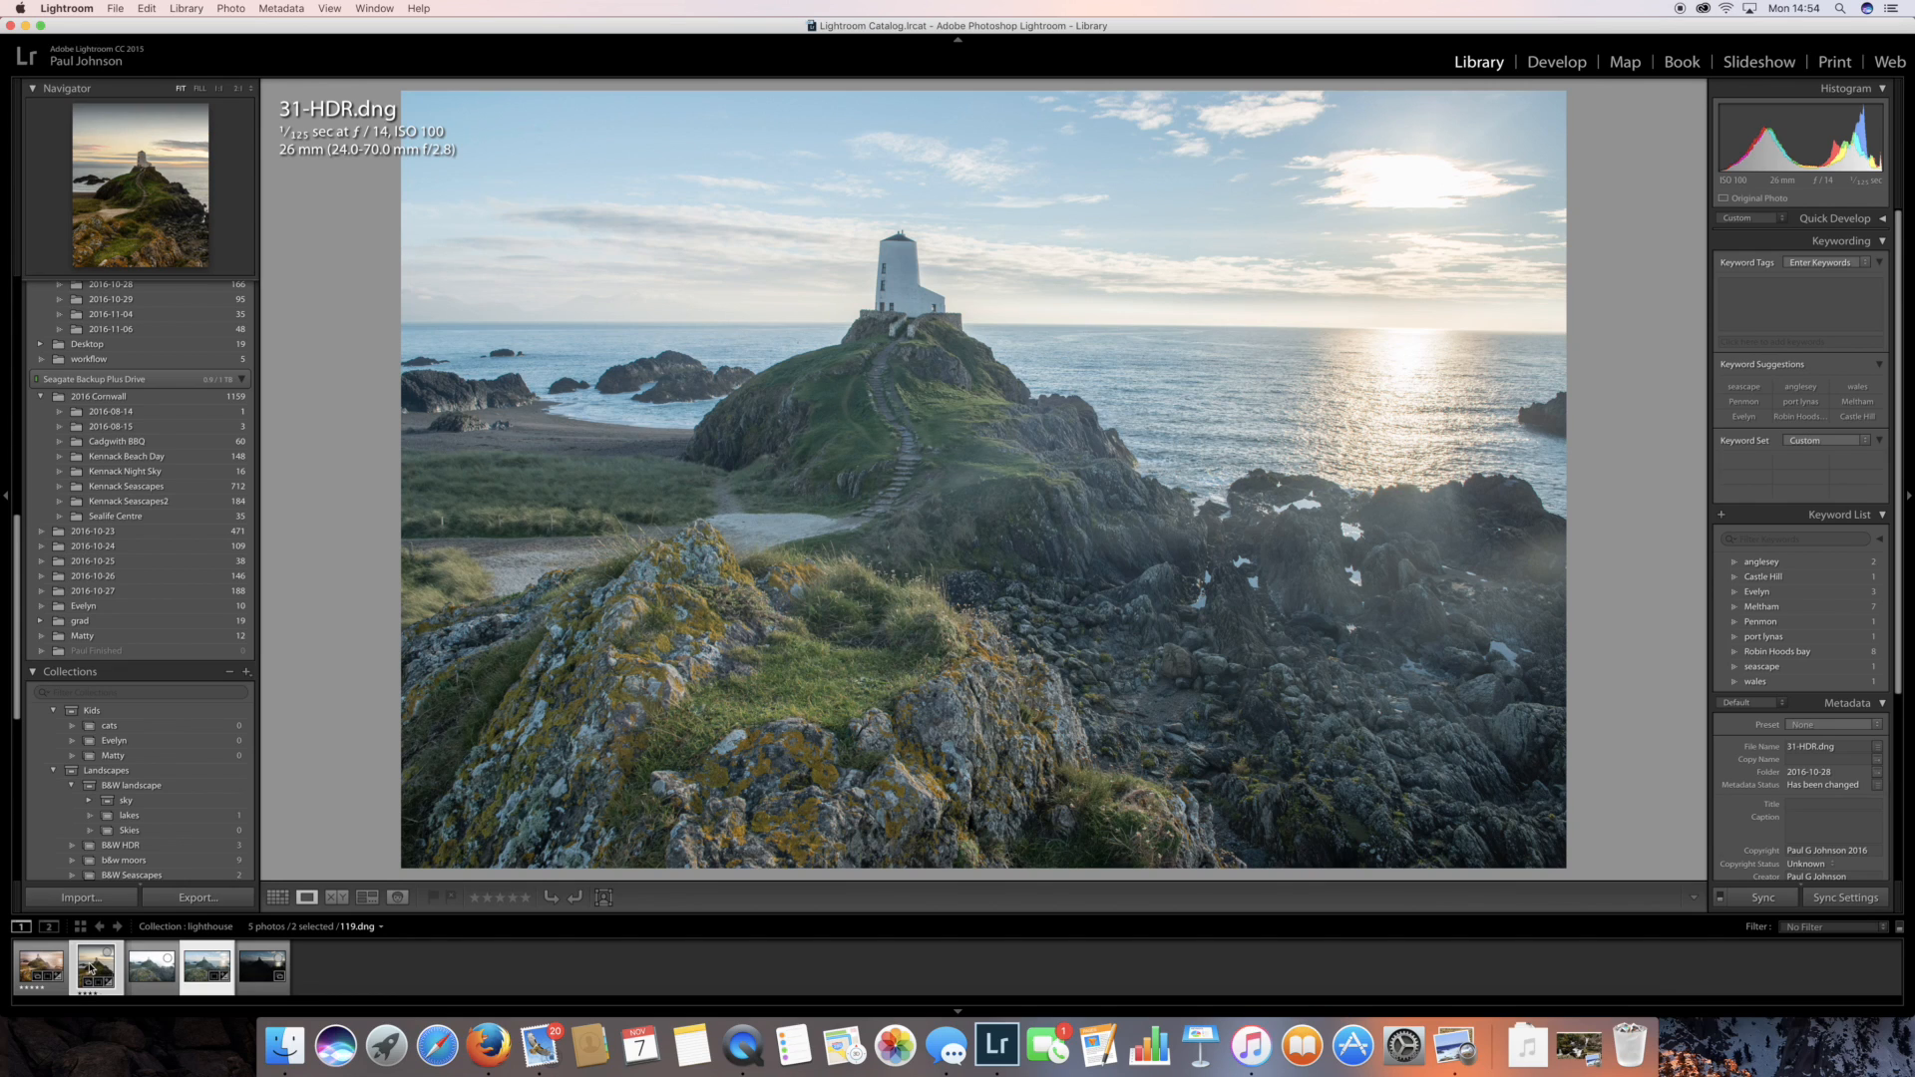
pyautogui.press('c')
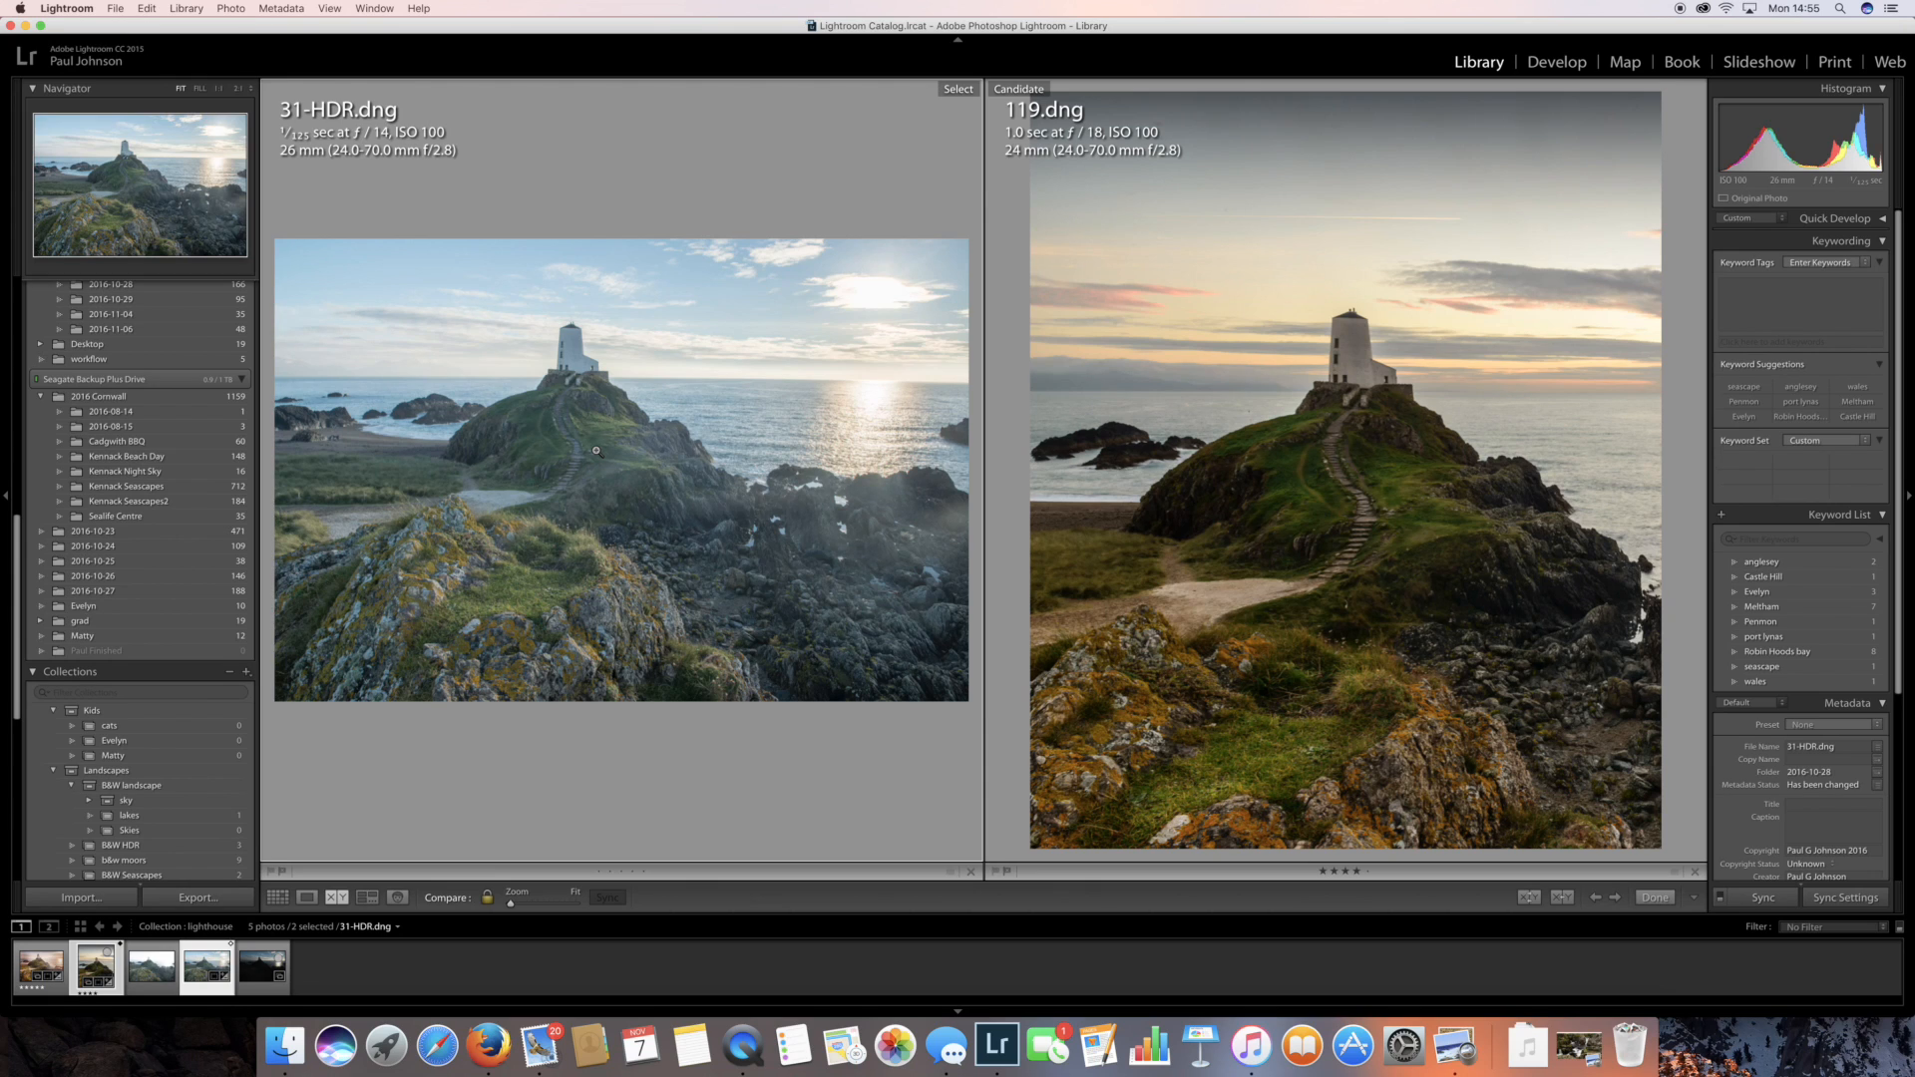
pyautogui.press('e')
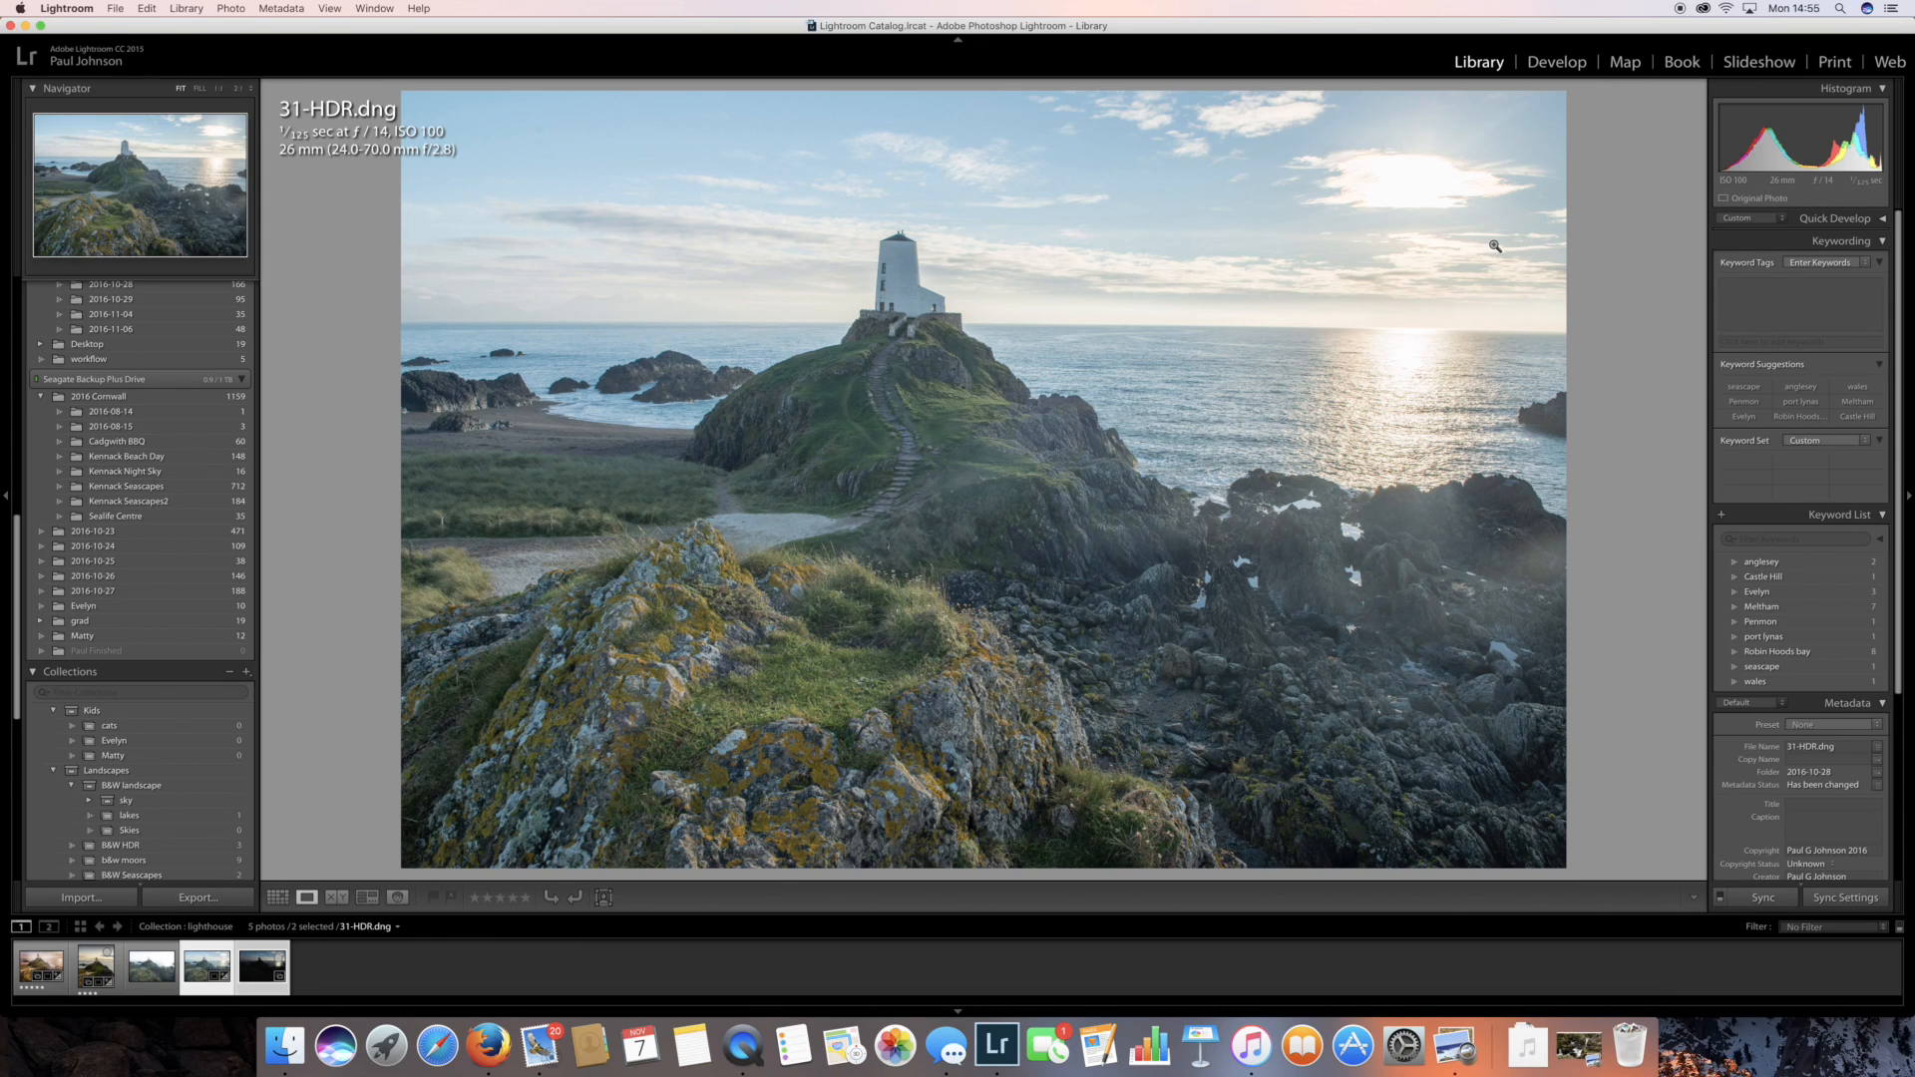
# Open the HDR photo for developing, and enable lens profile corrections and chromatic aberration removal
pyautogui.click(1566, 63)
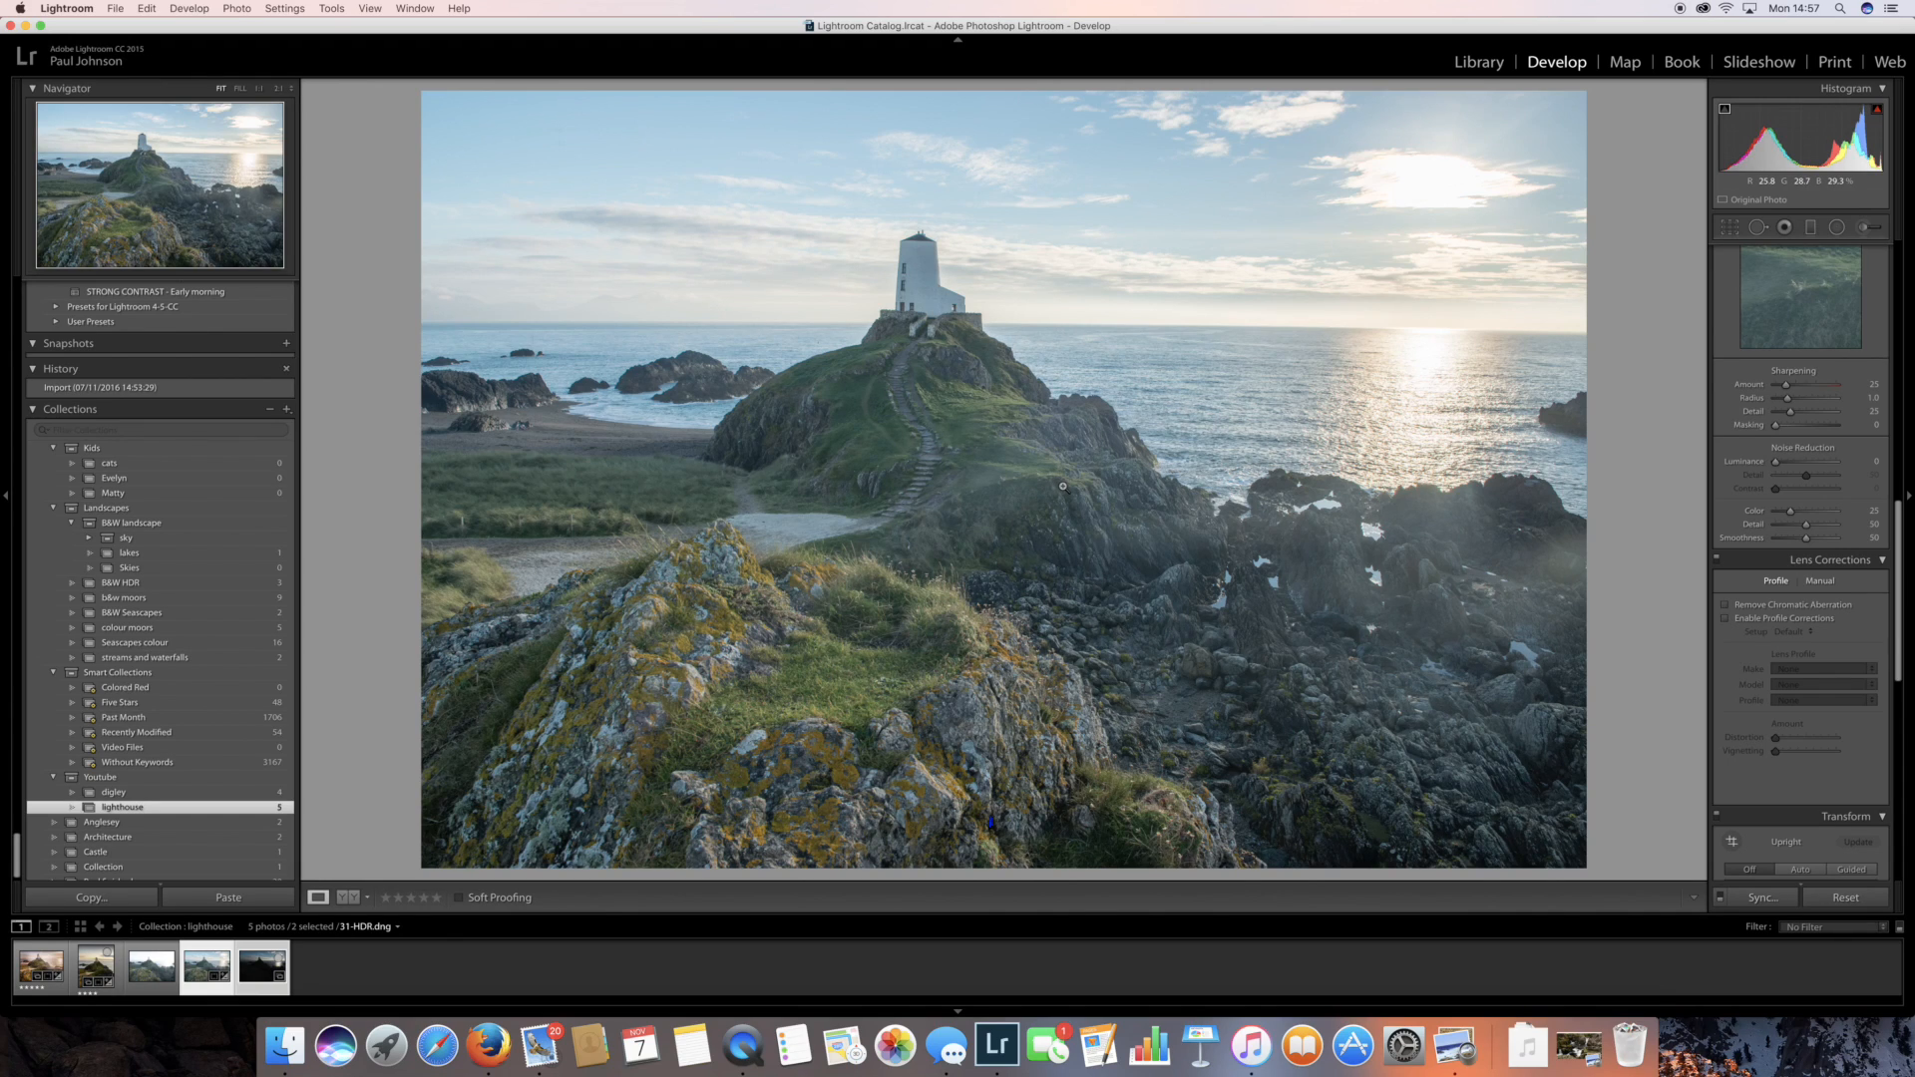
pyautogui.click(1727, 621)
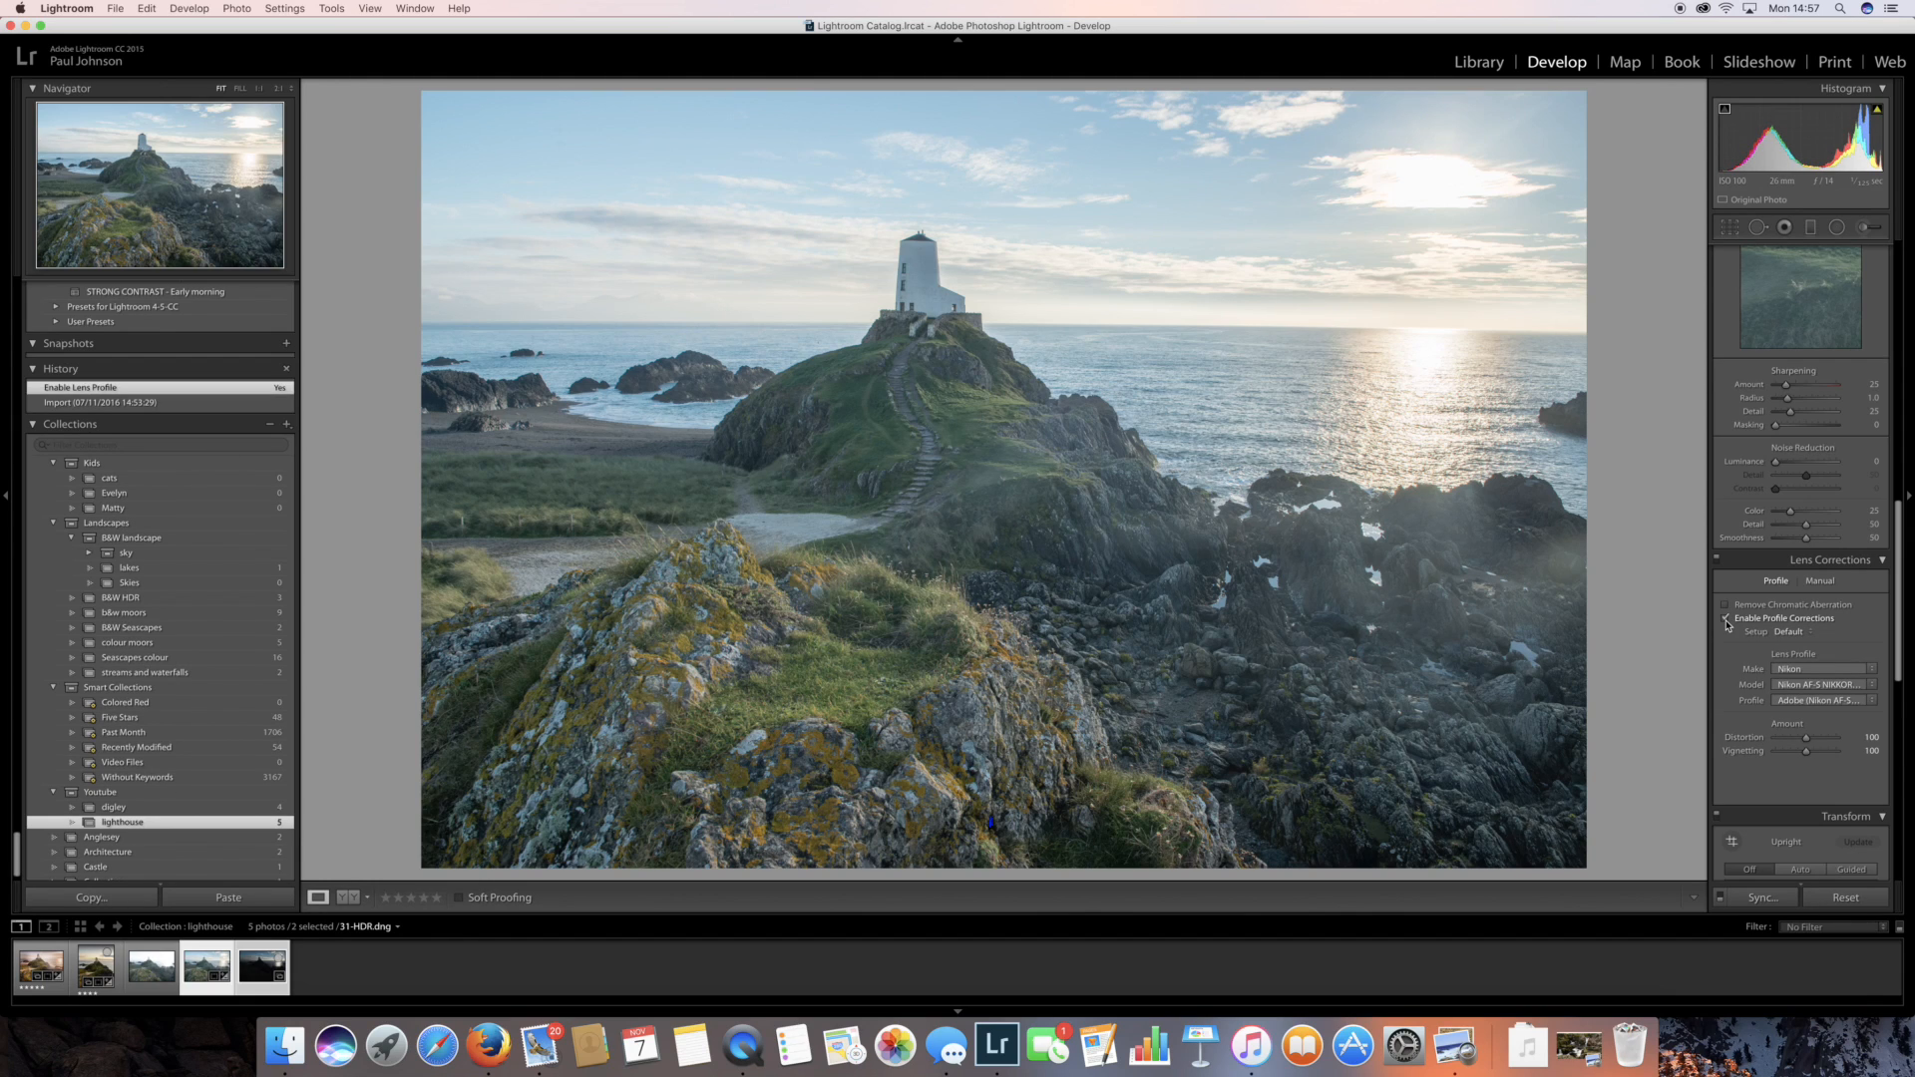
pyautogui.click(1726, 605)
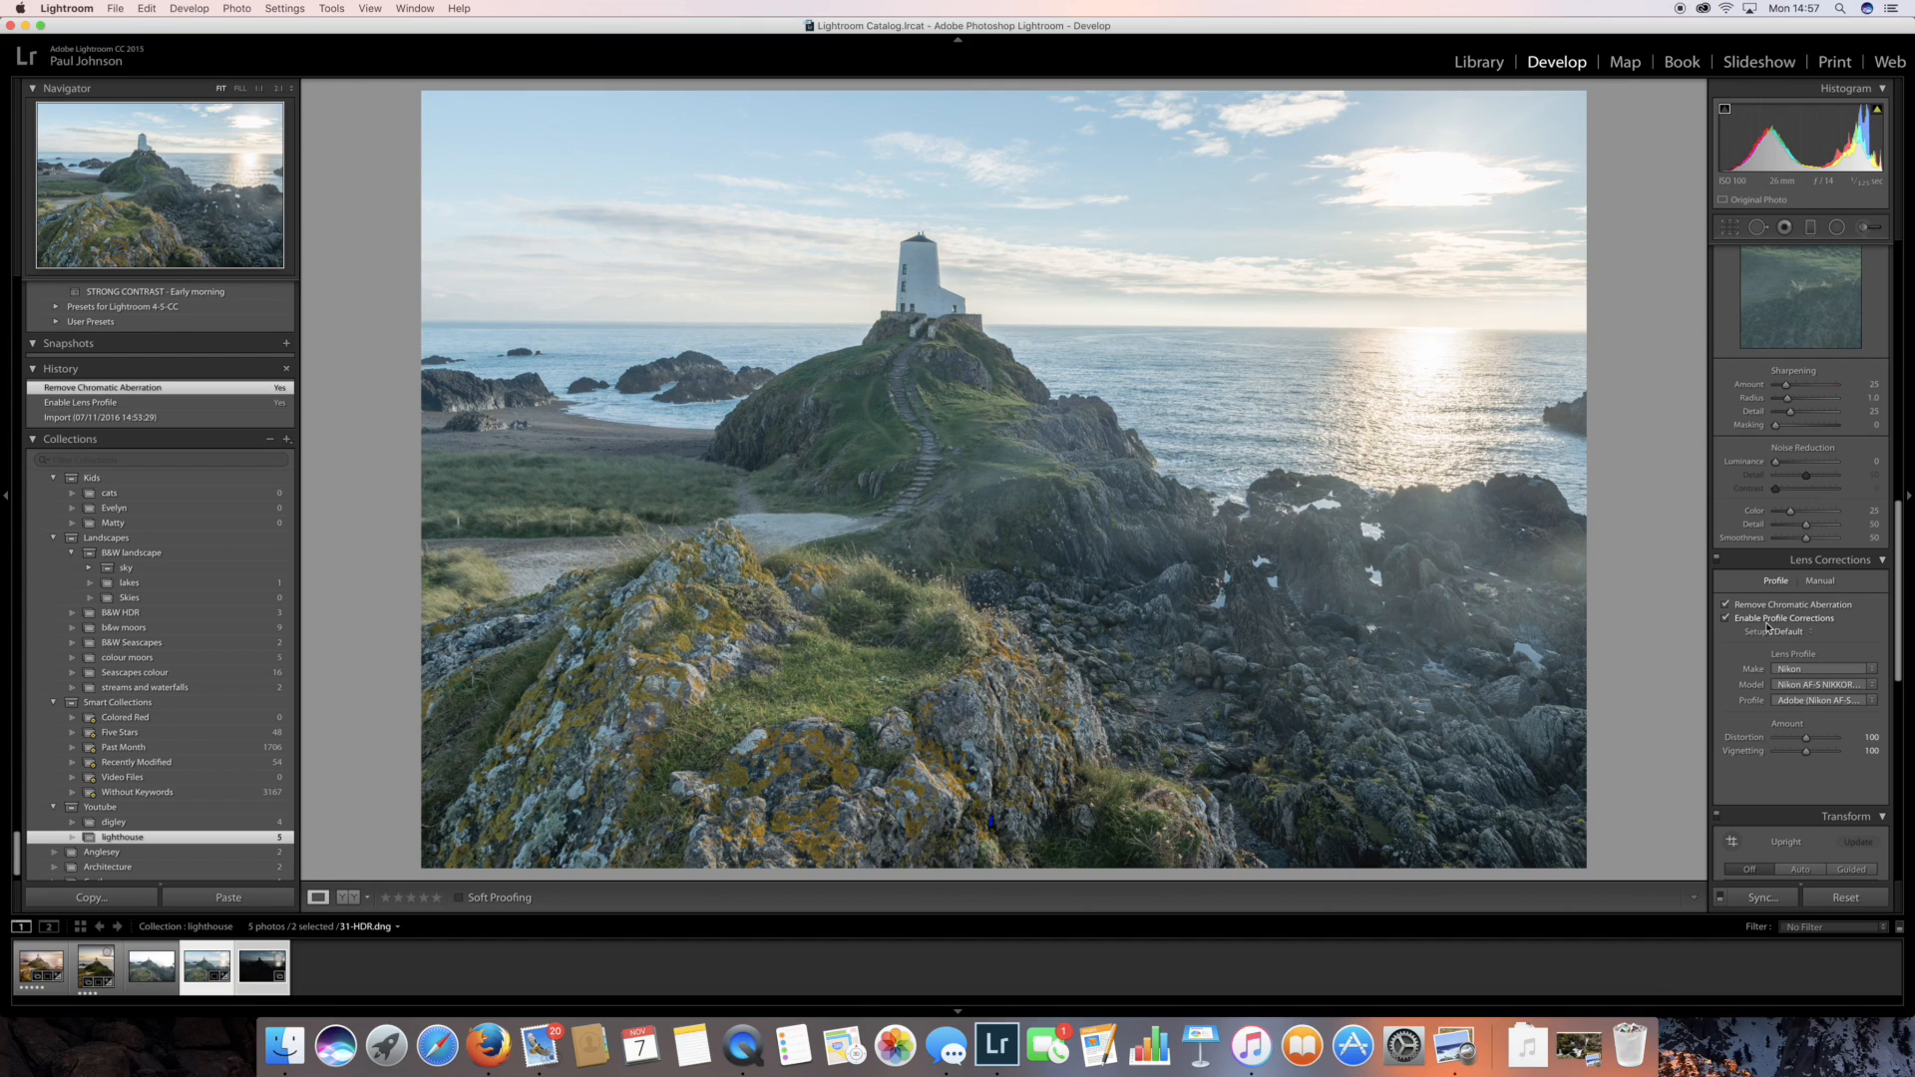
# Set a custom white balance by sampling a neutral grey tone where the rocks meet the sea beside the hill
pyautogui.scroll(10, 1768, 628)
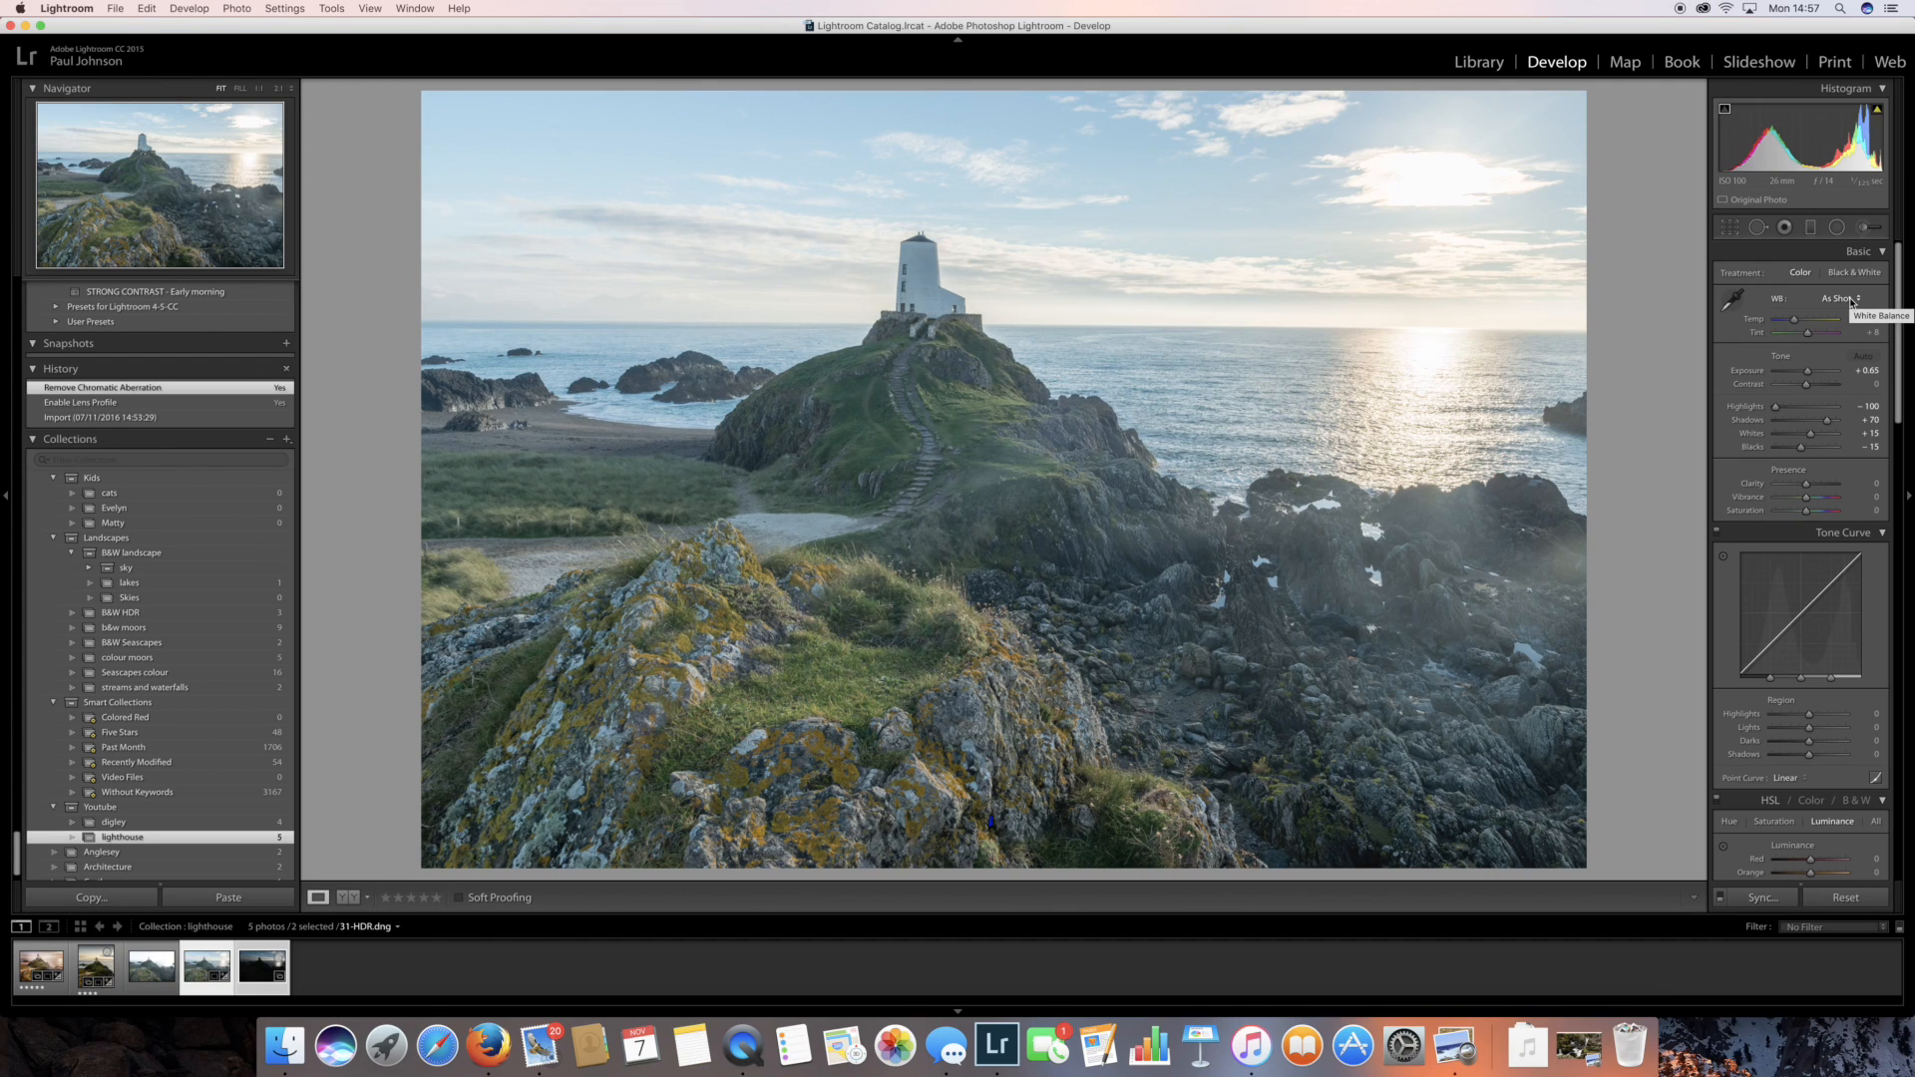
pyautogui.click(1731, 302)
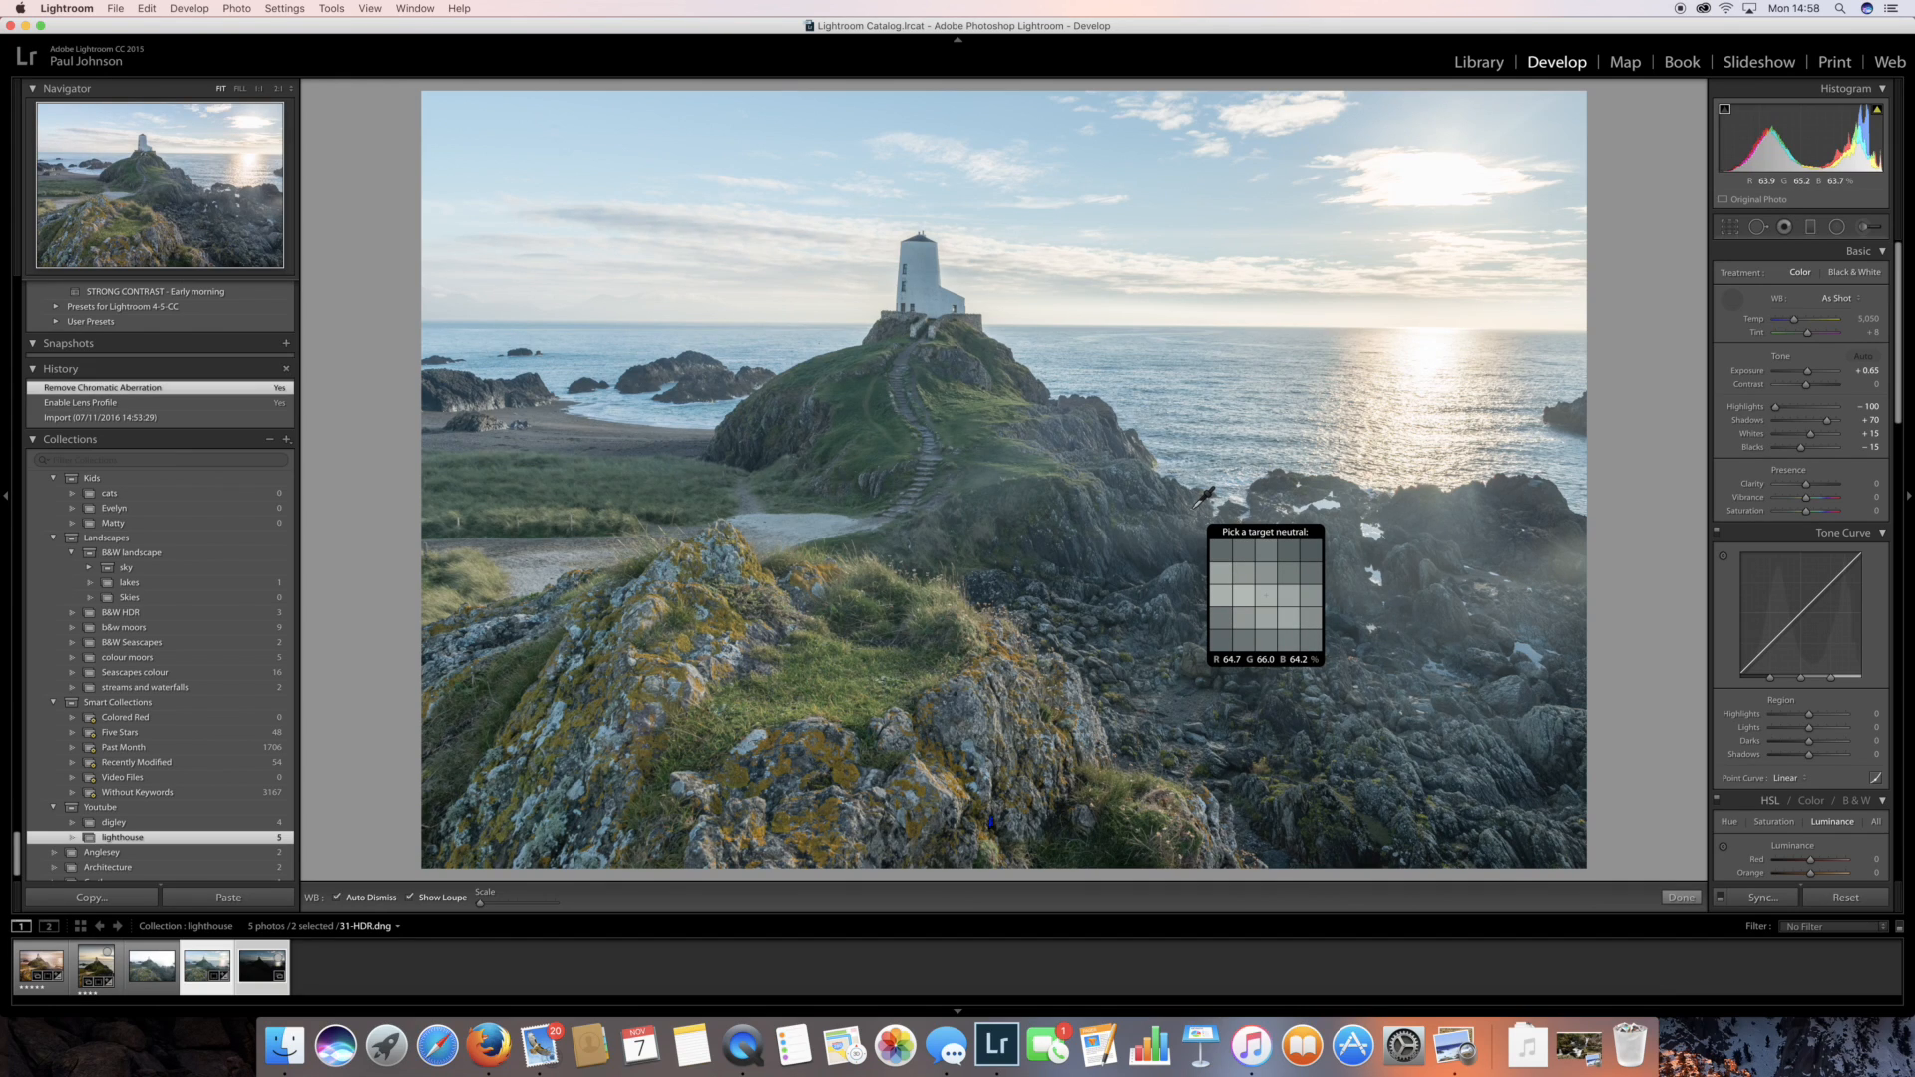
pyautogui.click(1196, 507)
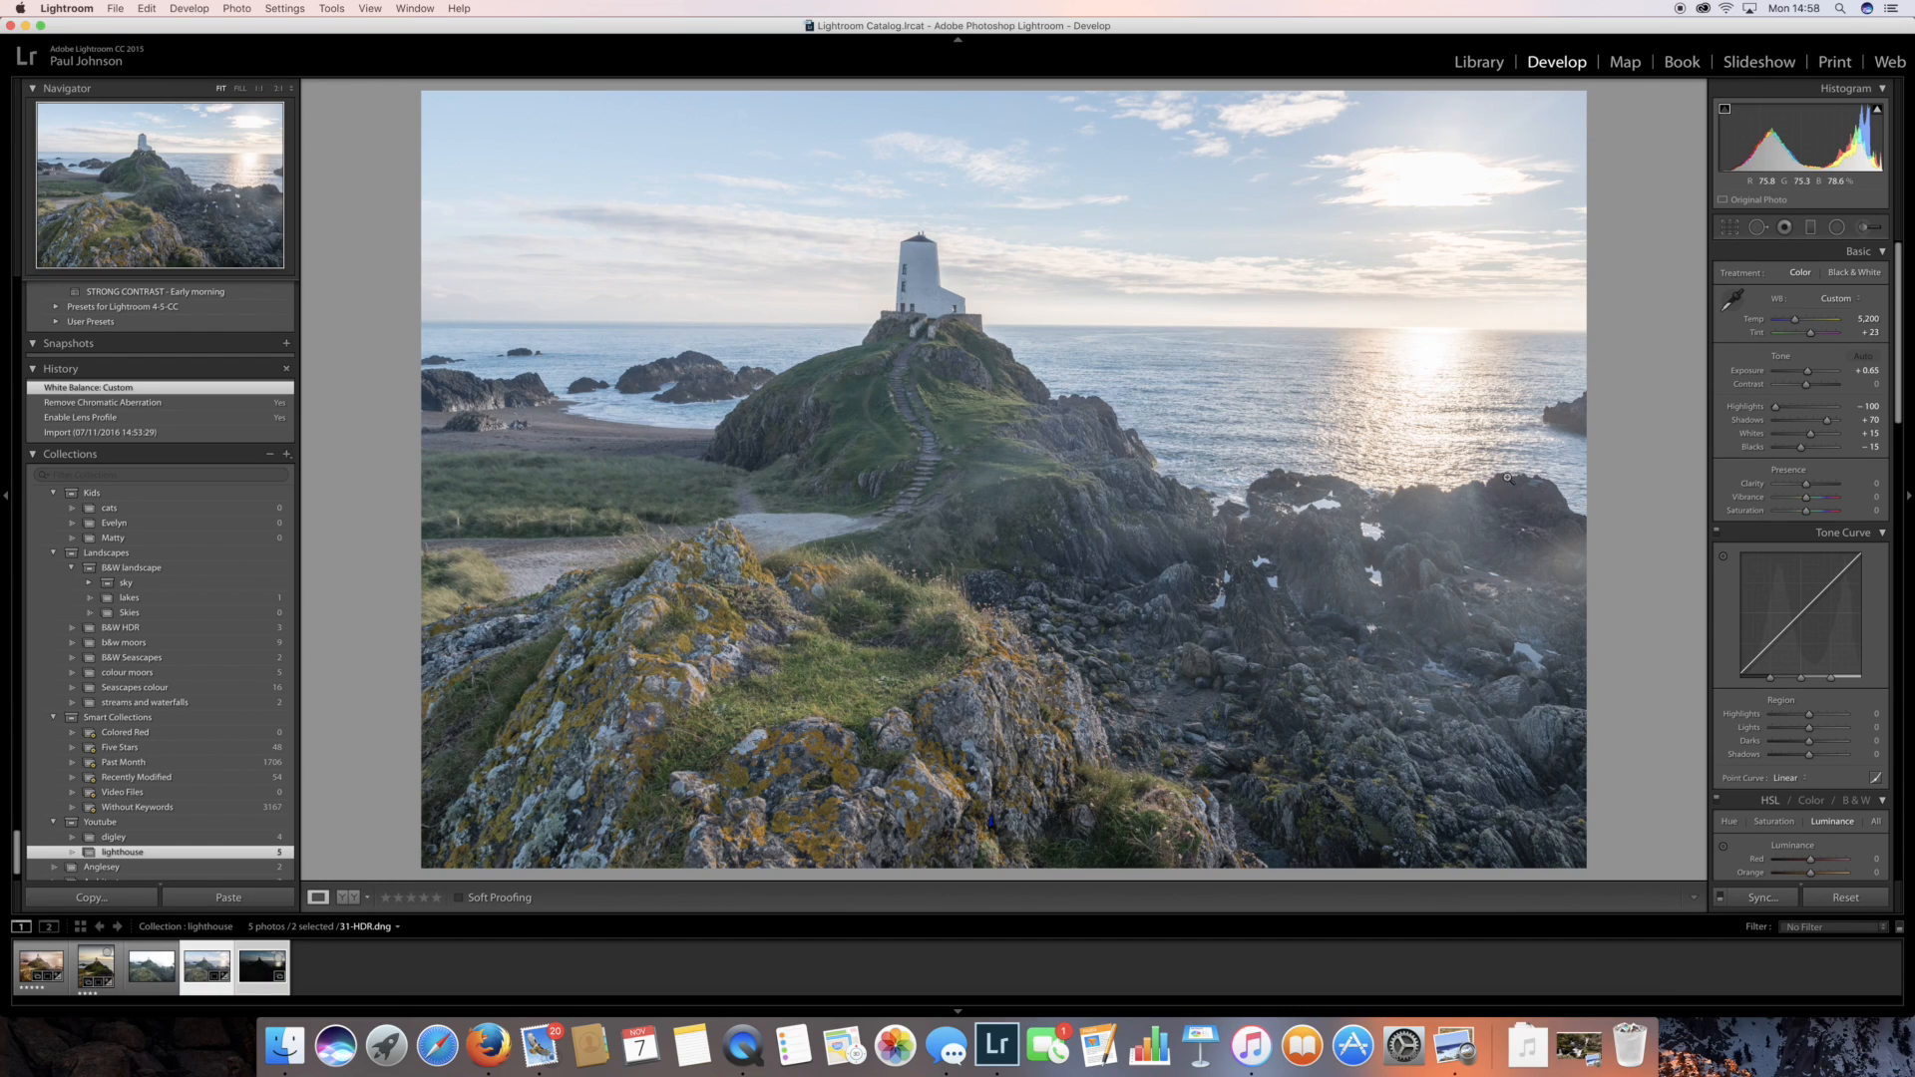
# Change the camera calibration profile of the HDR photo to Camera Landscape
pyautogui.scroll(-10, 1785, 654)
pyautogui.scroll(-8, 1786, 658)
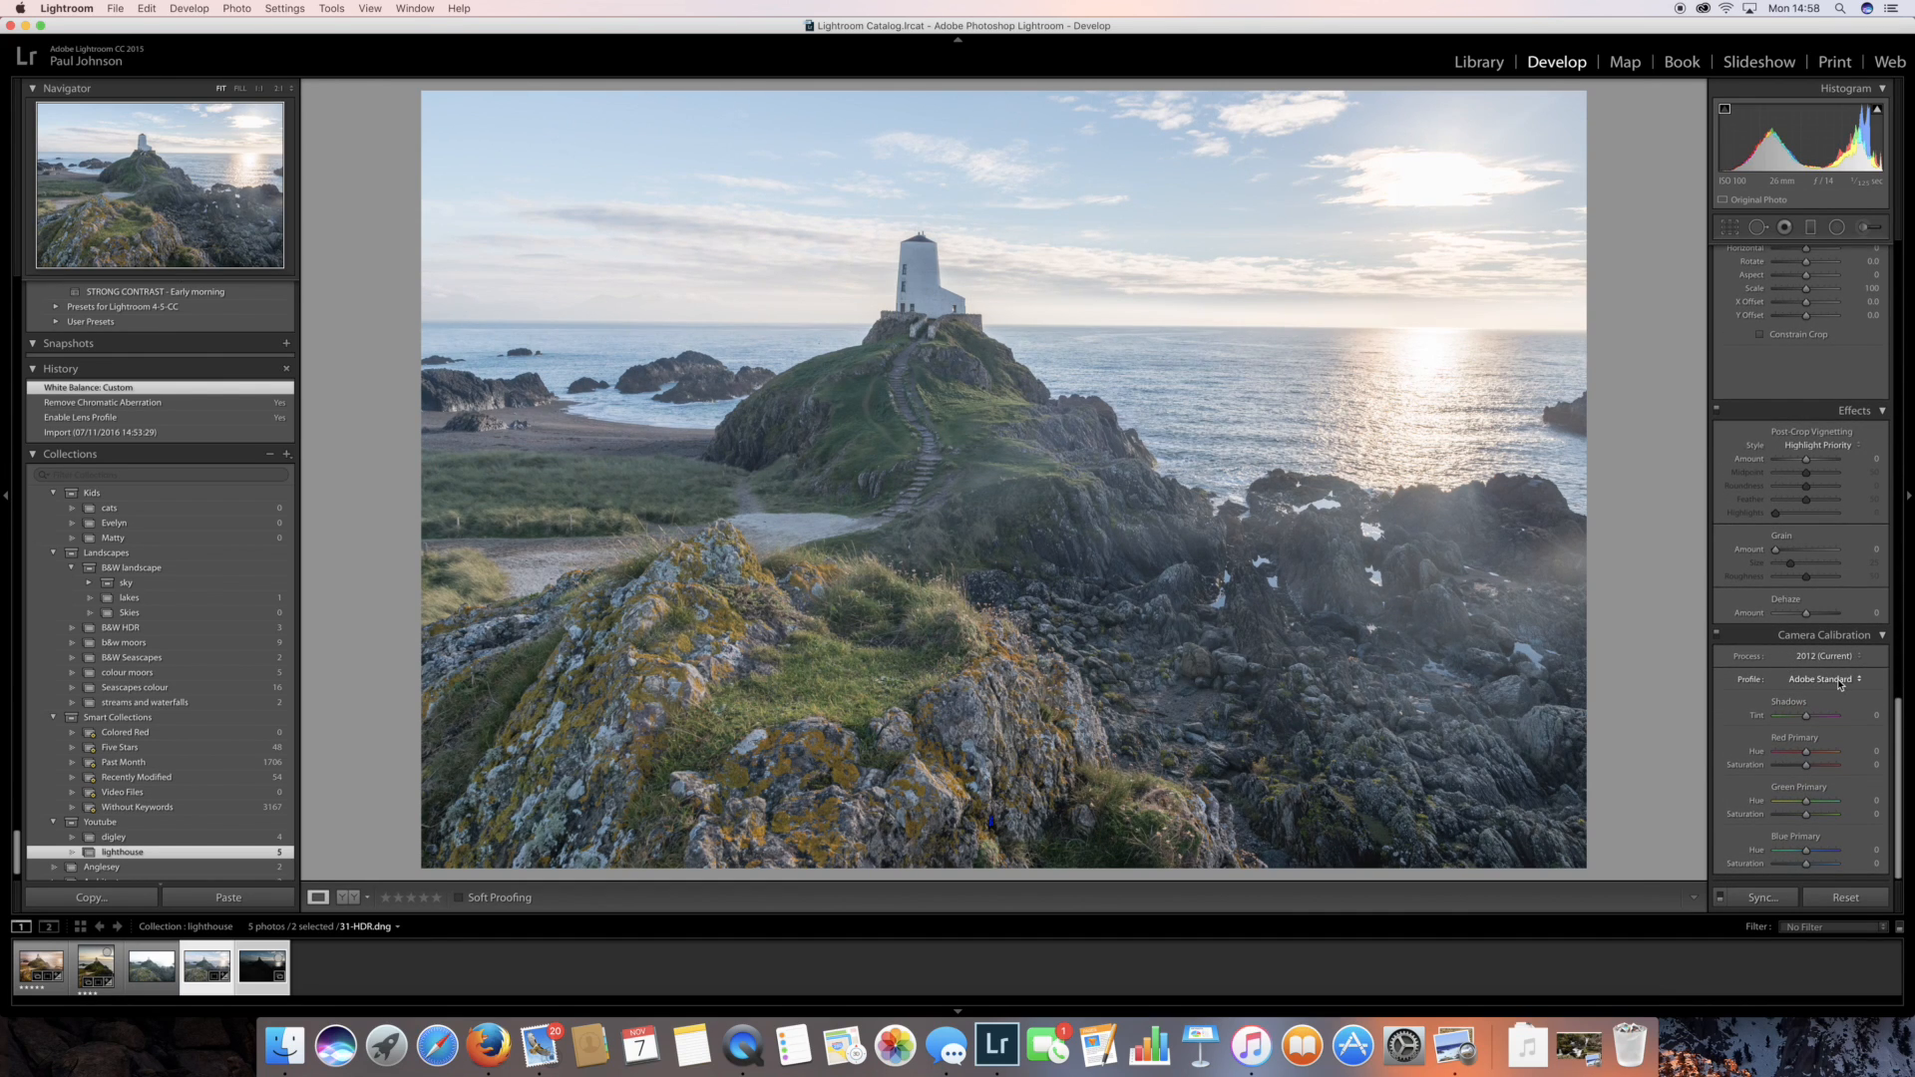
pyautogui.click(1851, 683)
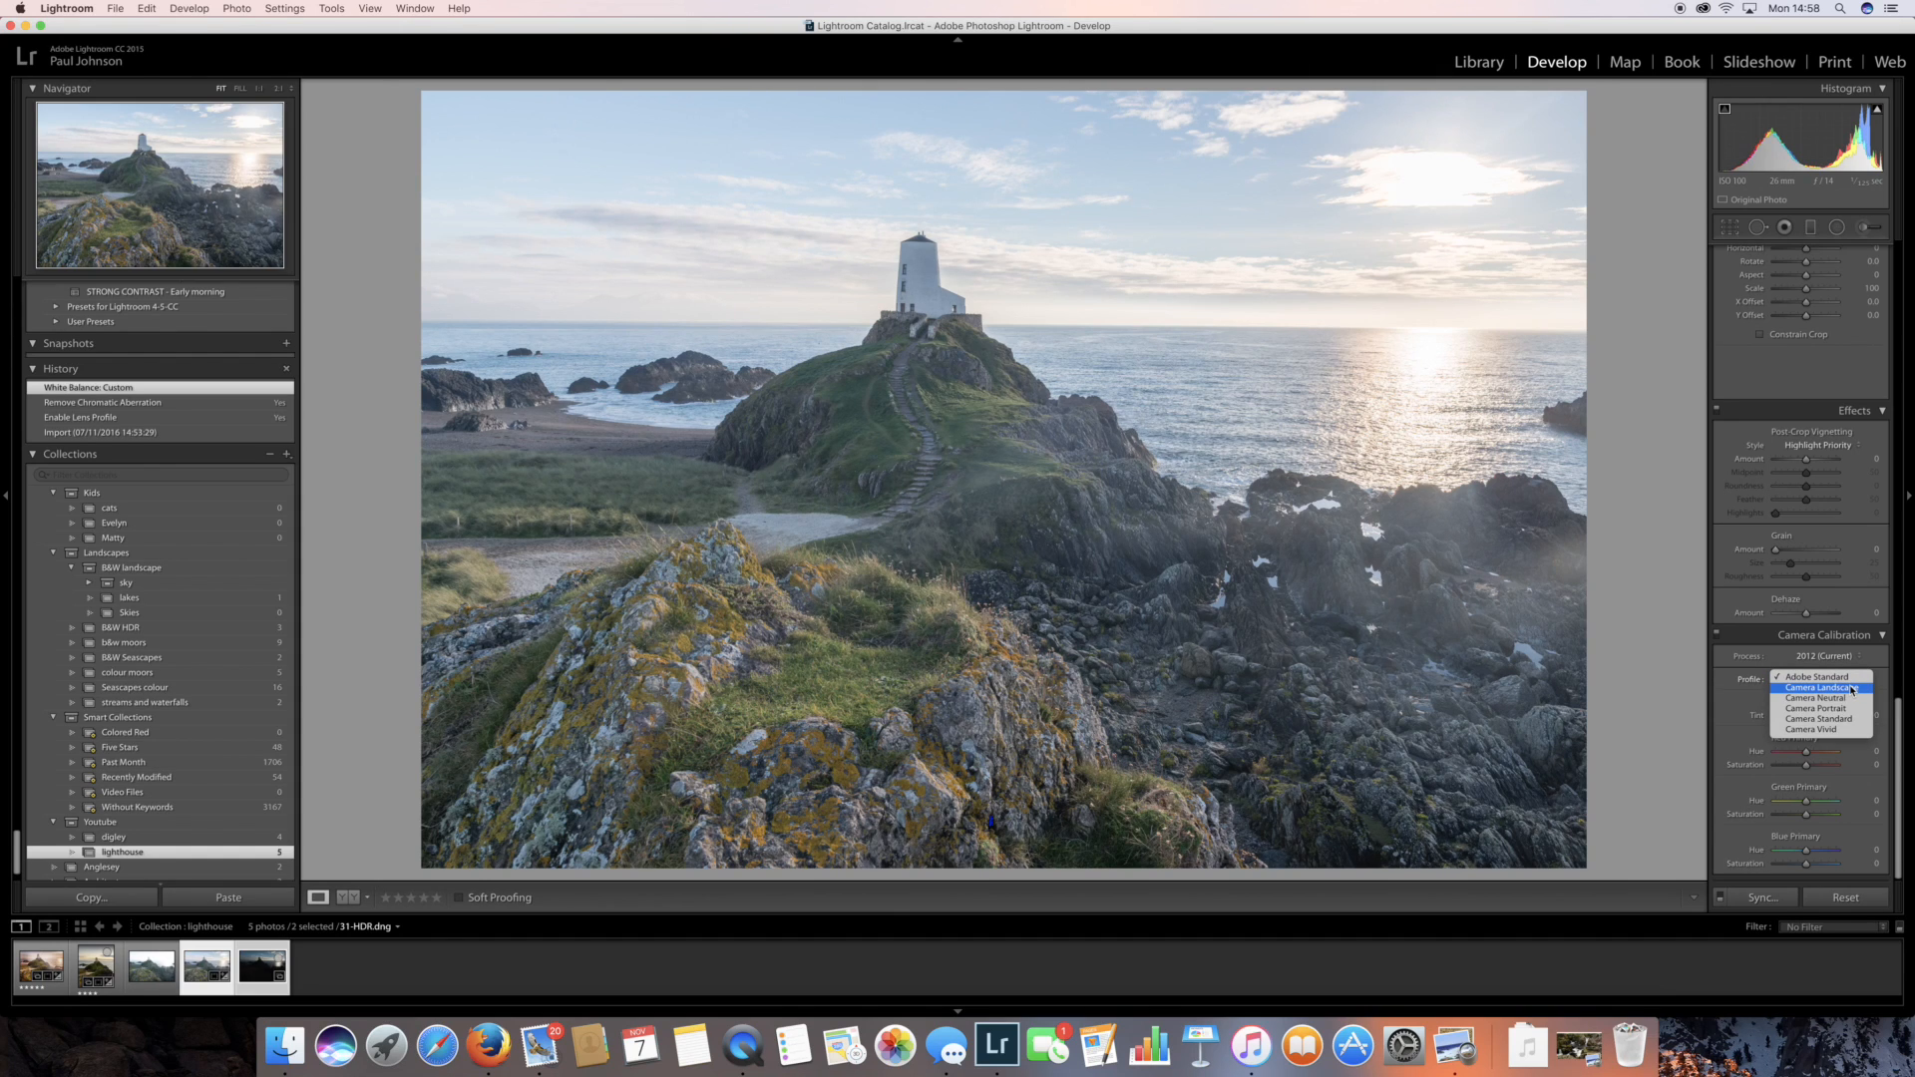
pyautogui.click(1851, 687)
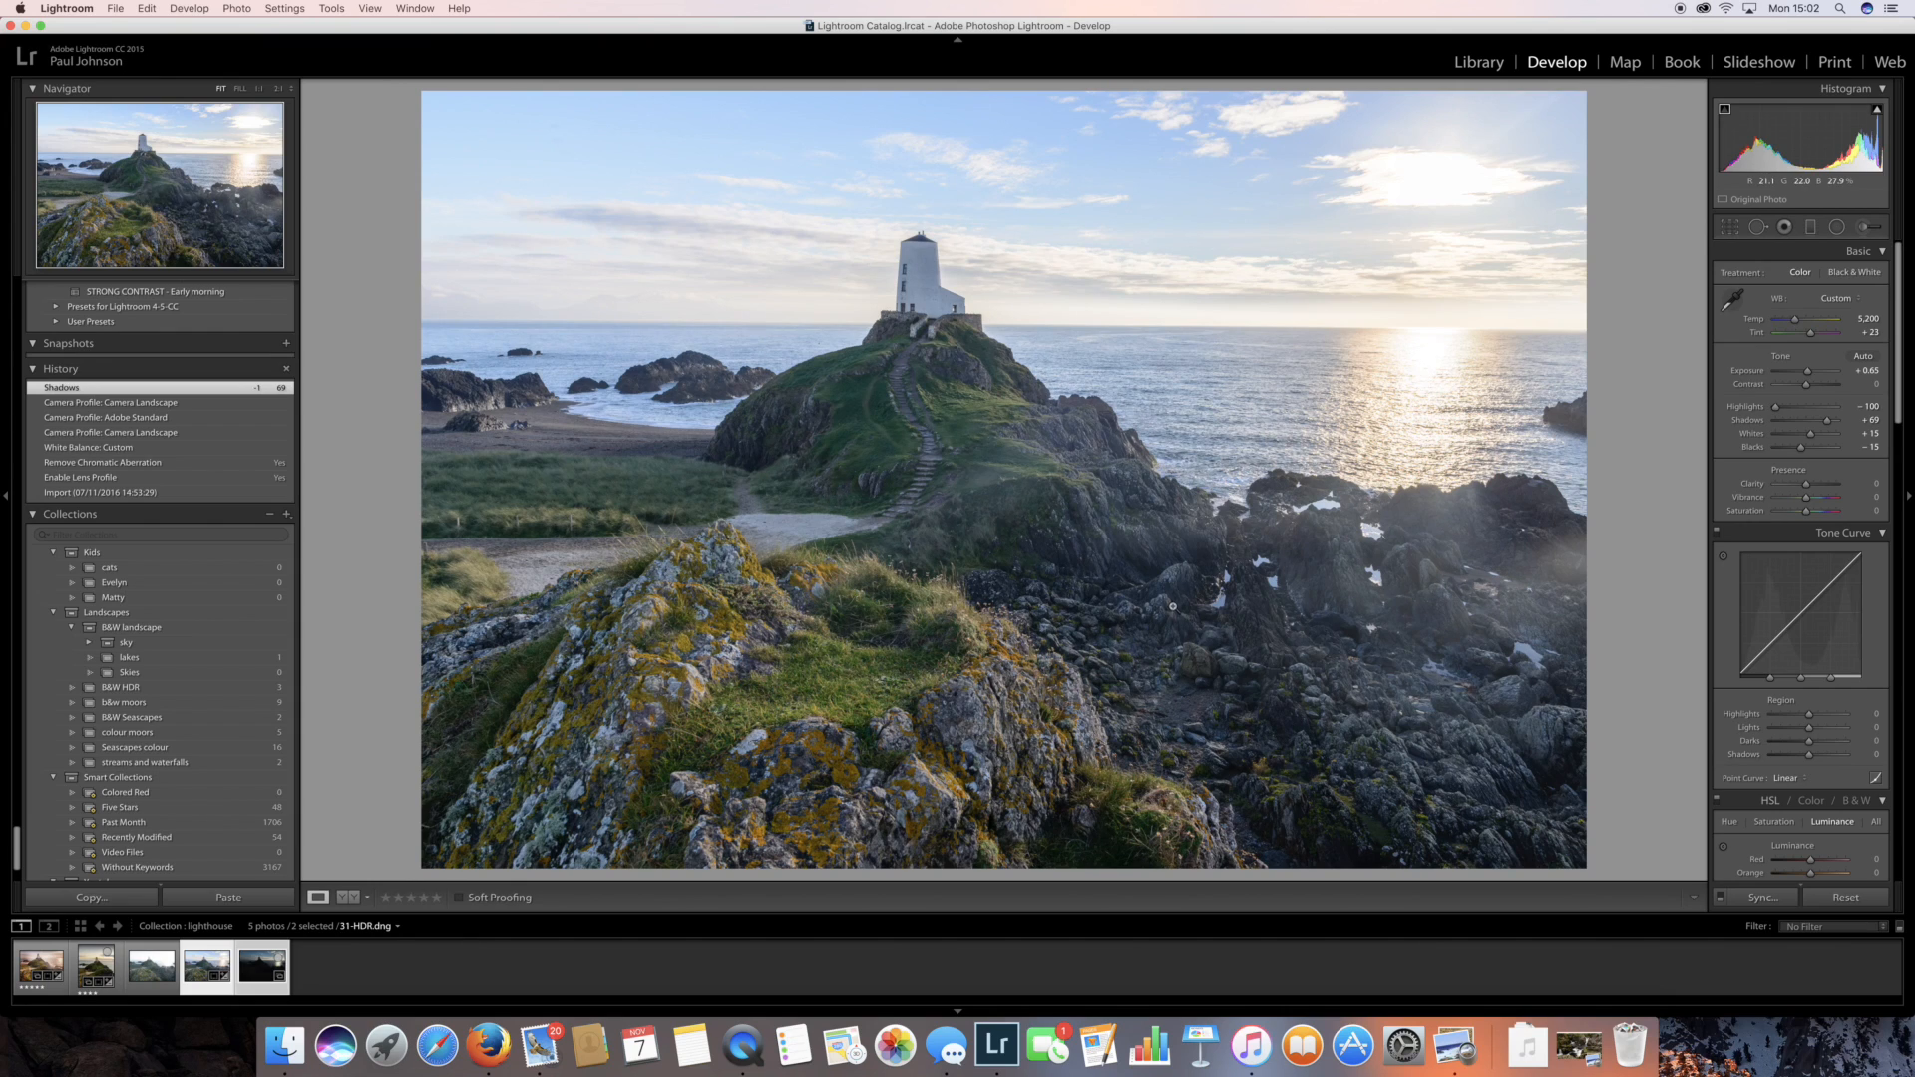
# Raise the contrast to +29 and lower the whites to -45 while checking the highlight clipping preview
pyautogui.moveTo(1807, 389); pyautogui.dragTo(1816, 390)
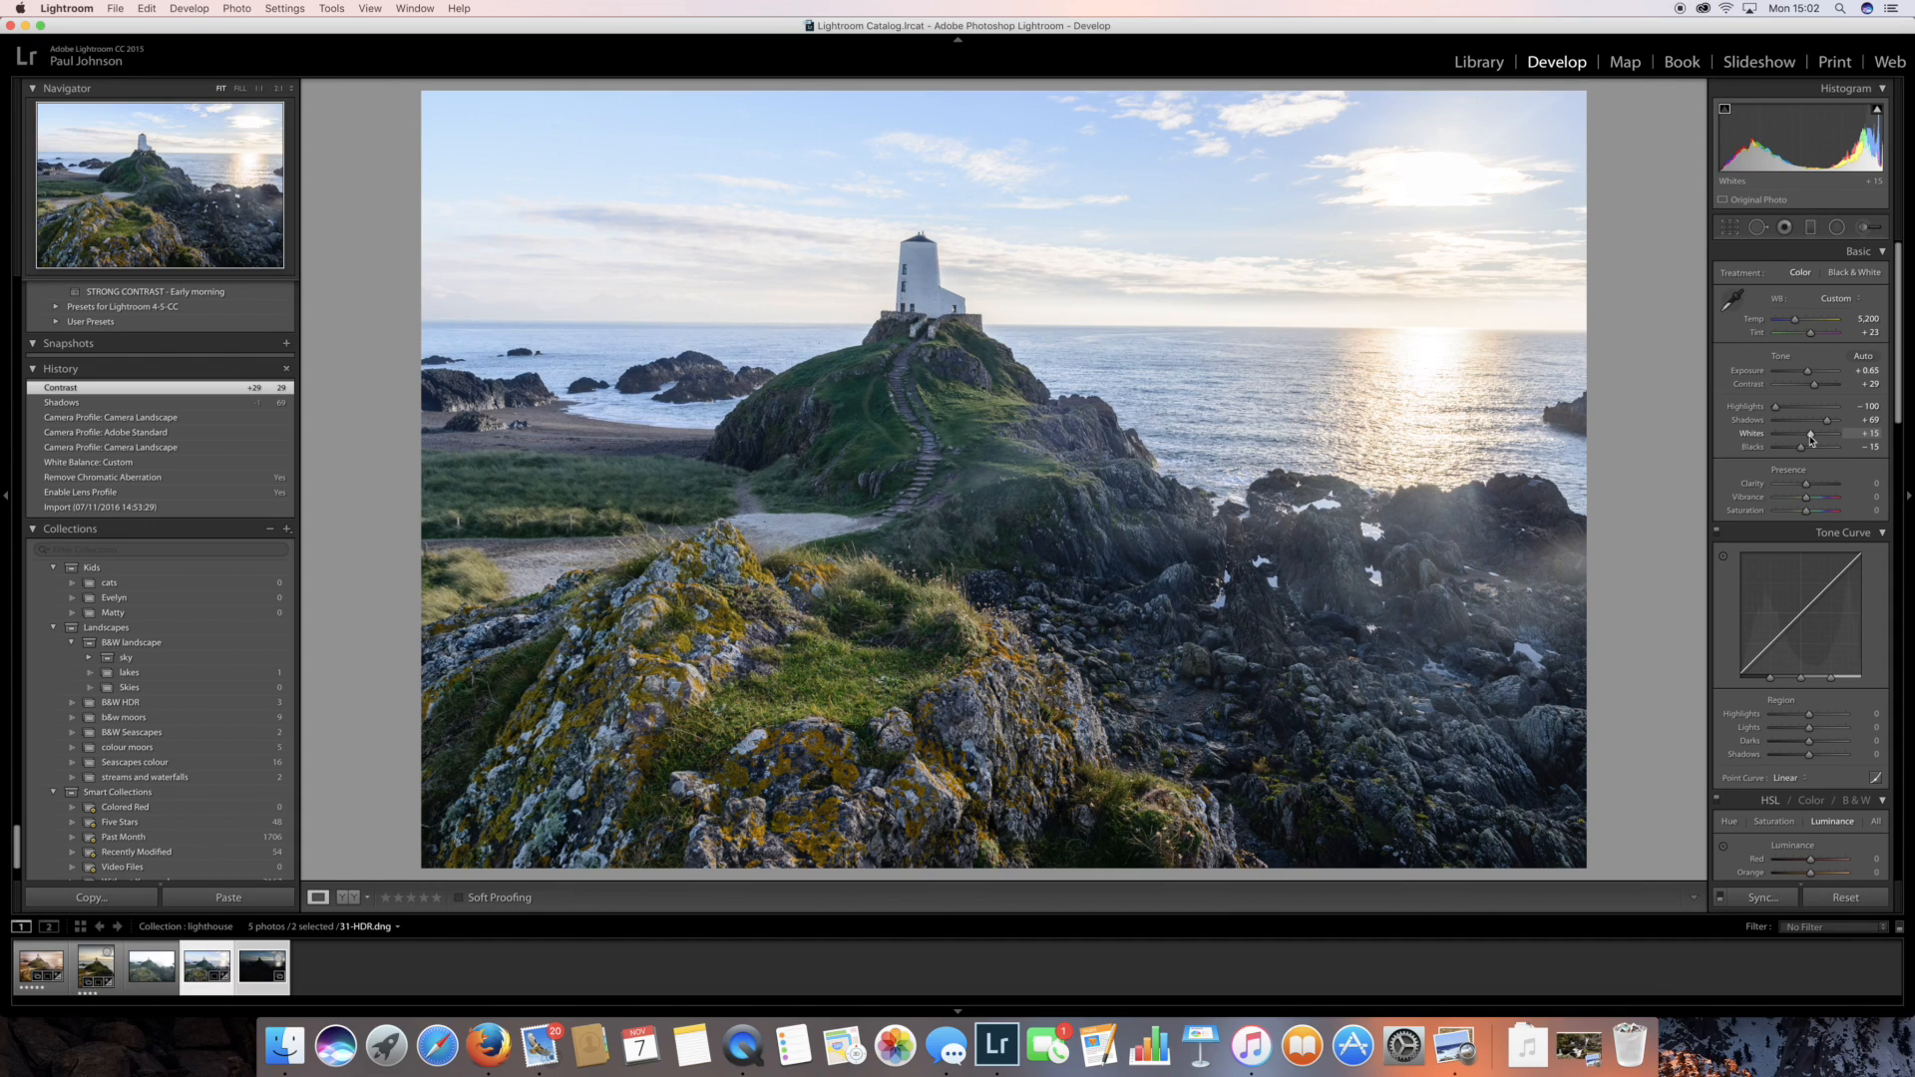
pyautogui.press('alt')
pyautogui.moveTo(1811, 440); pyautogui.dragTo(1812, 440)
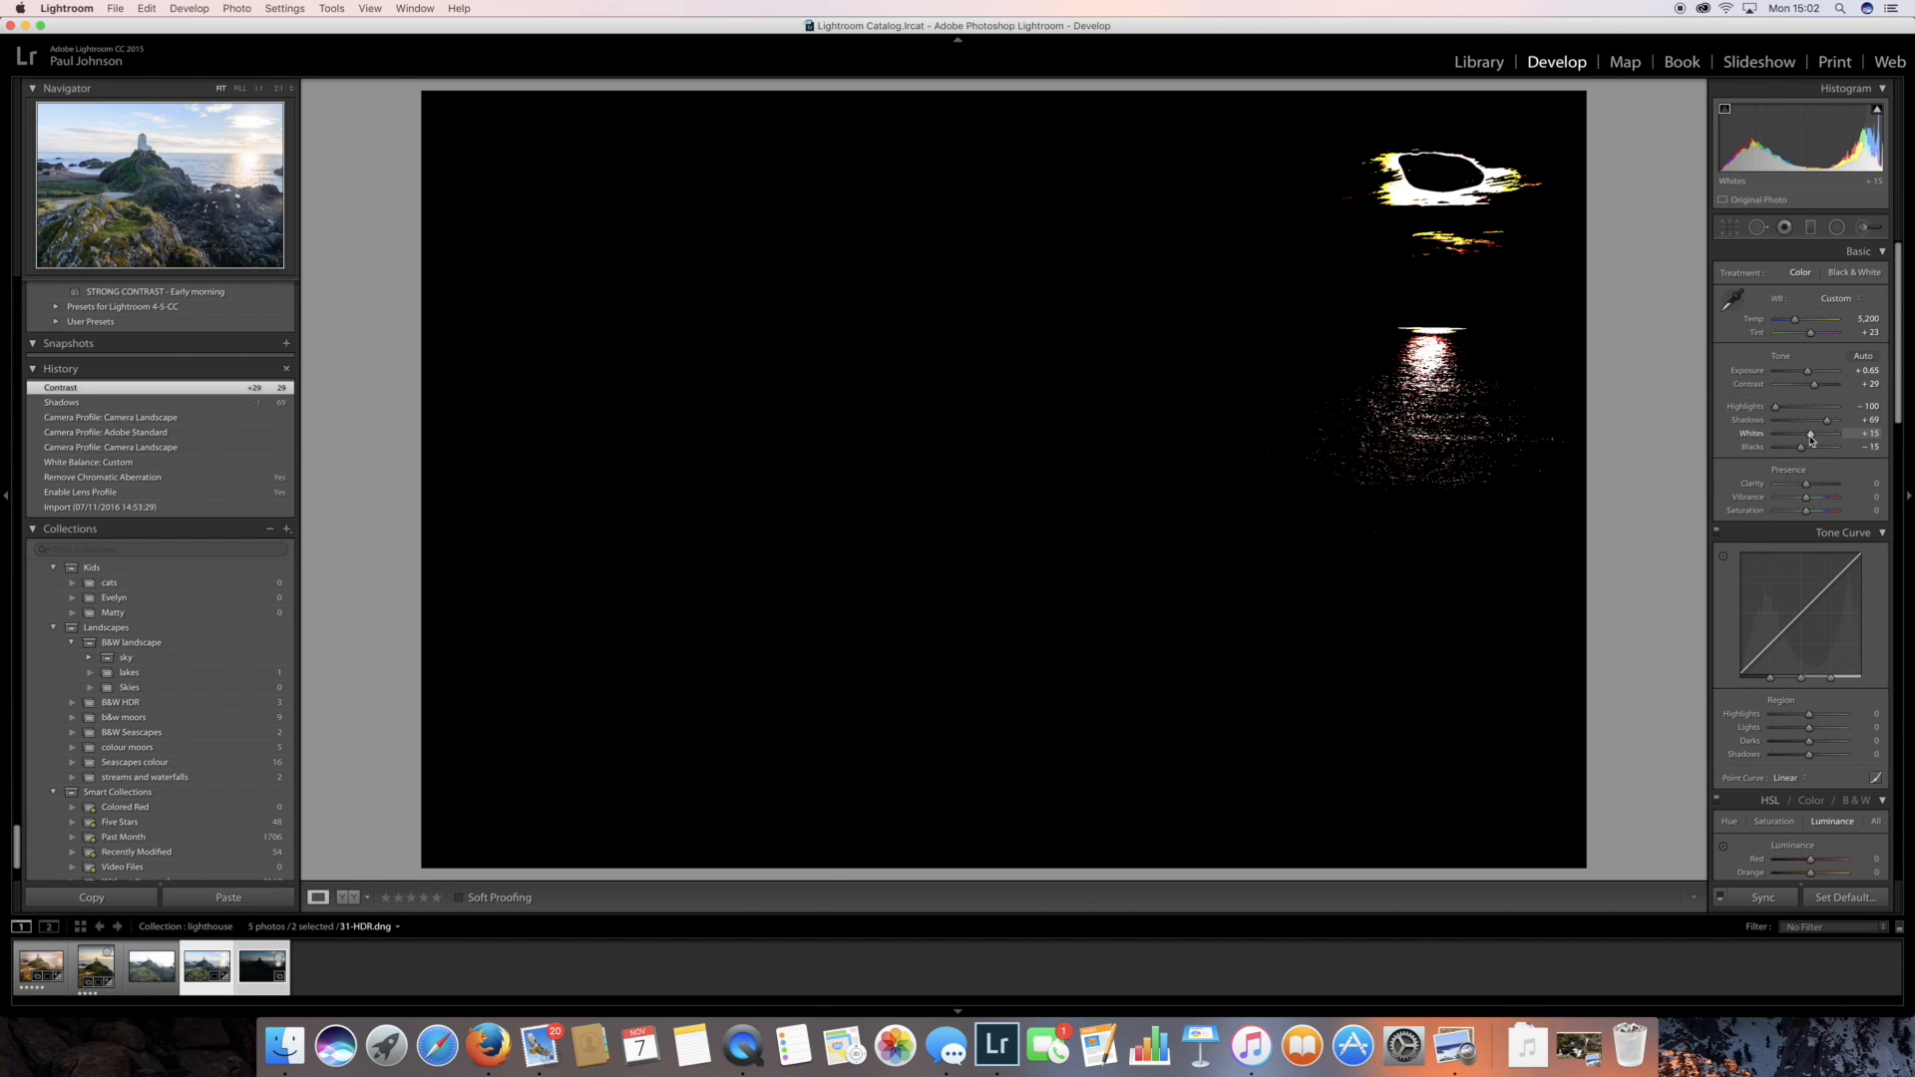
pyautogui.moveTo(1811, 439); pyautogui.dragTo(1799, 442)
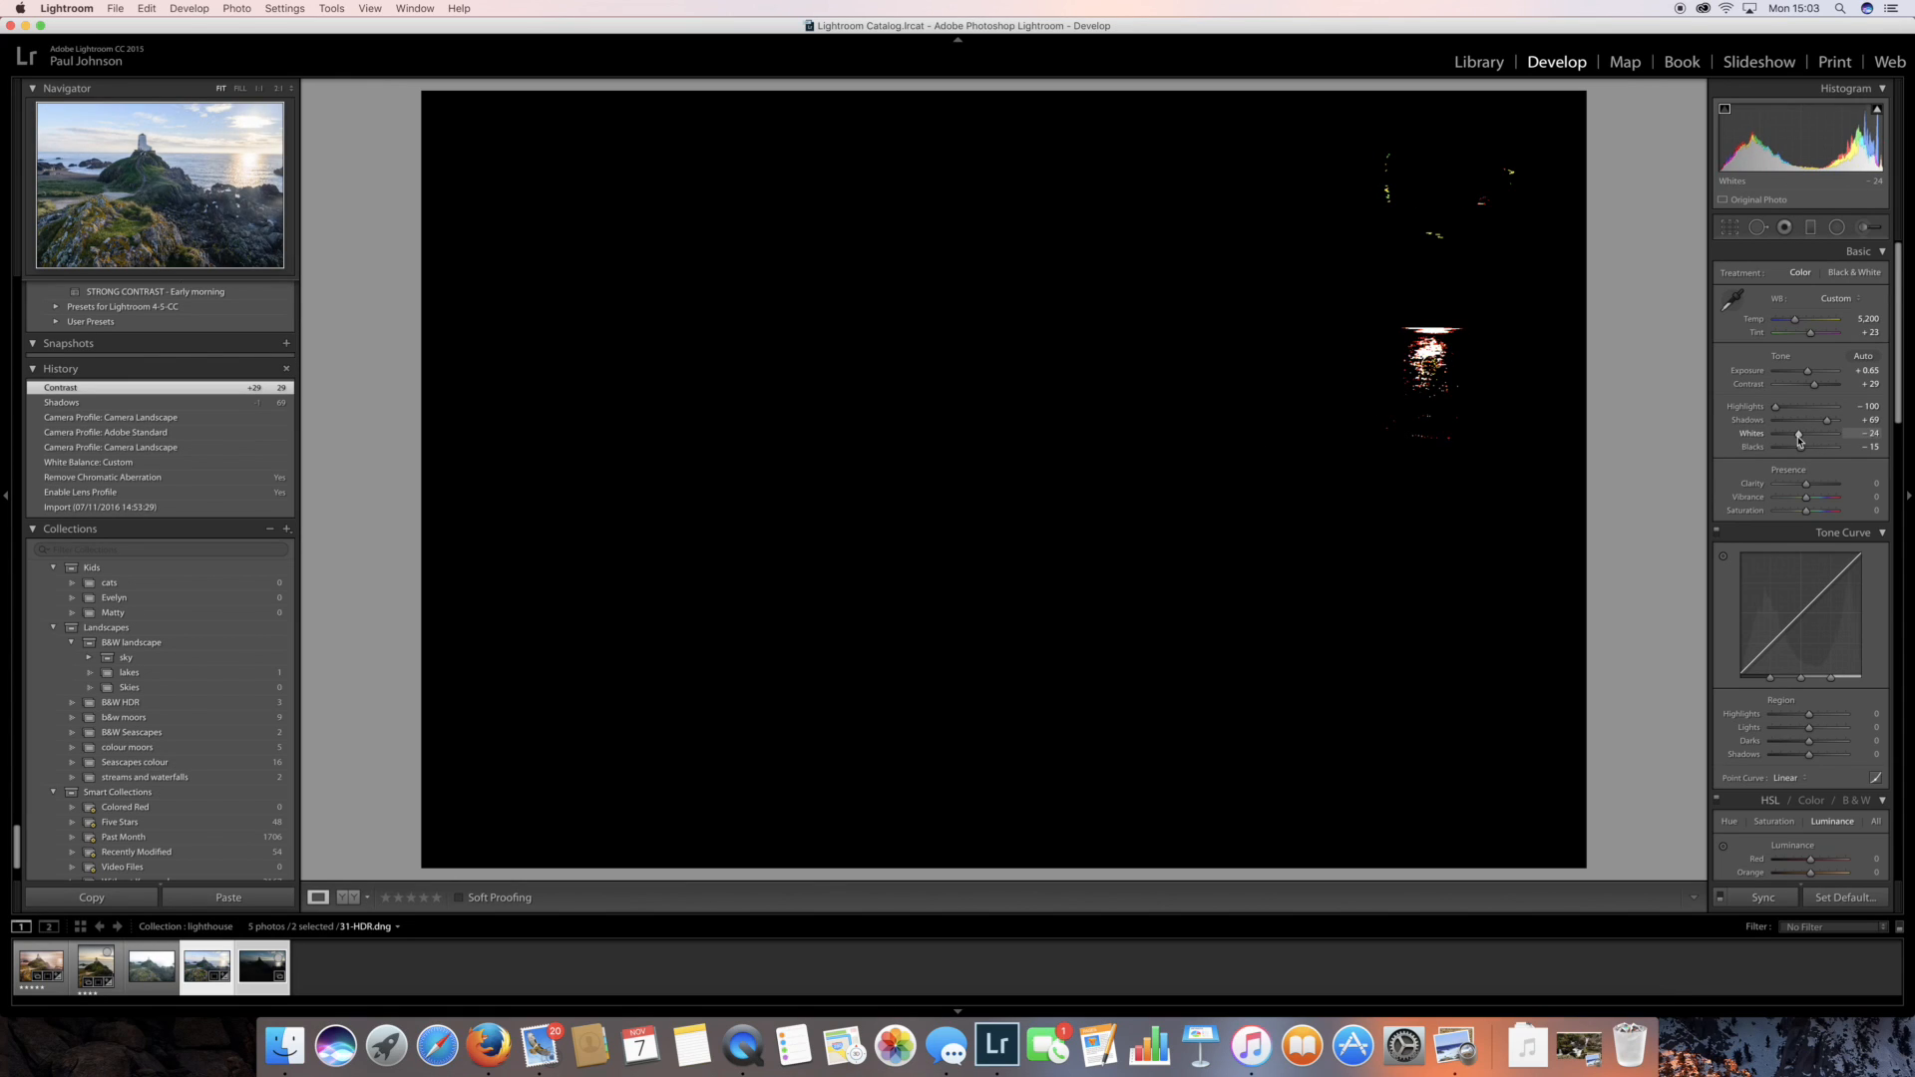
pyautogui.moveTo(1799, 441); pyautogui.dragTo(1797, 442)
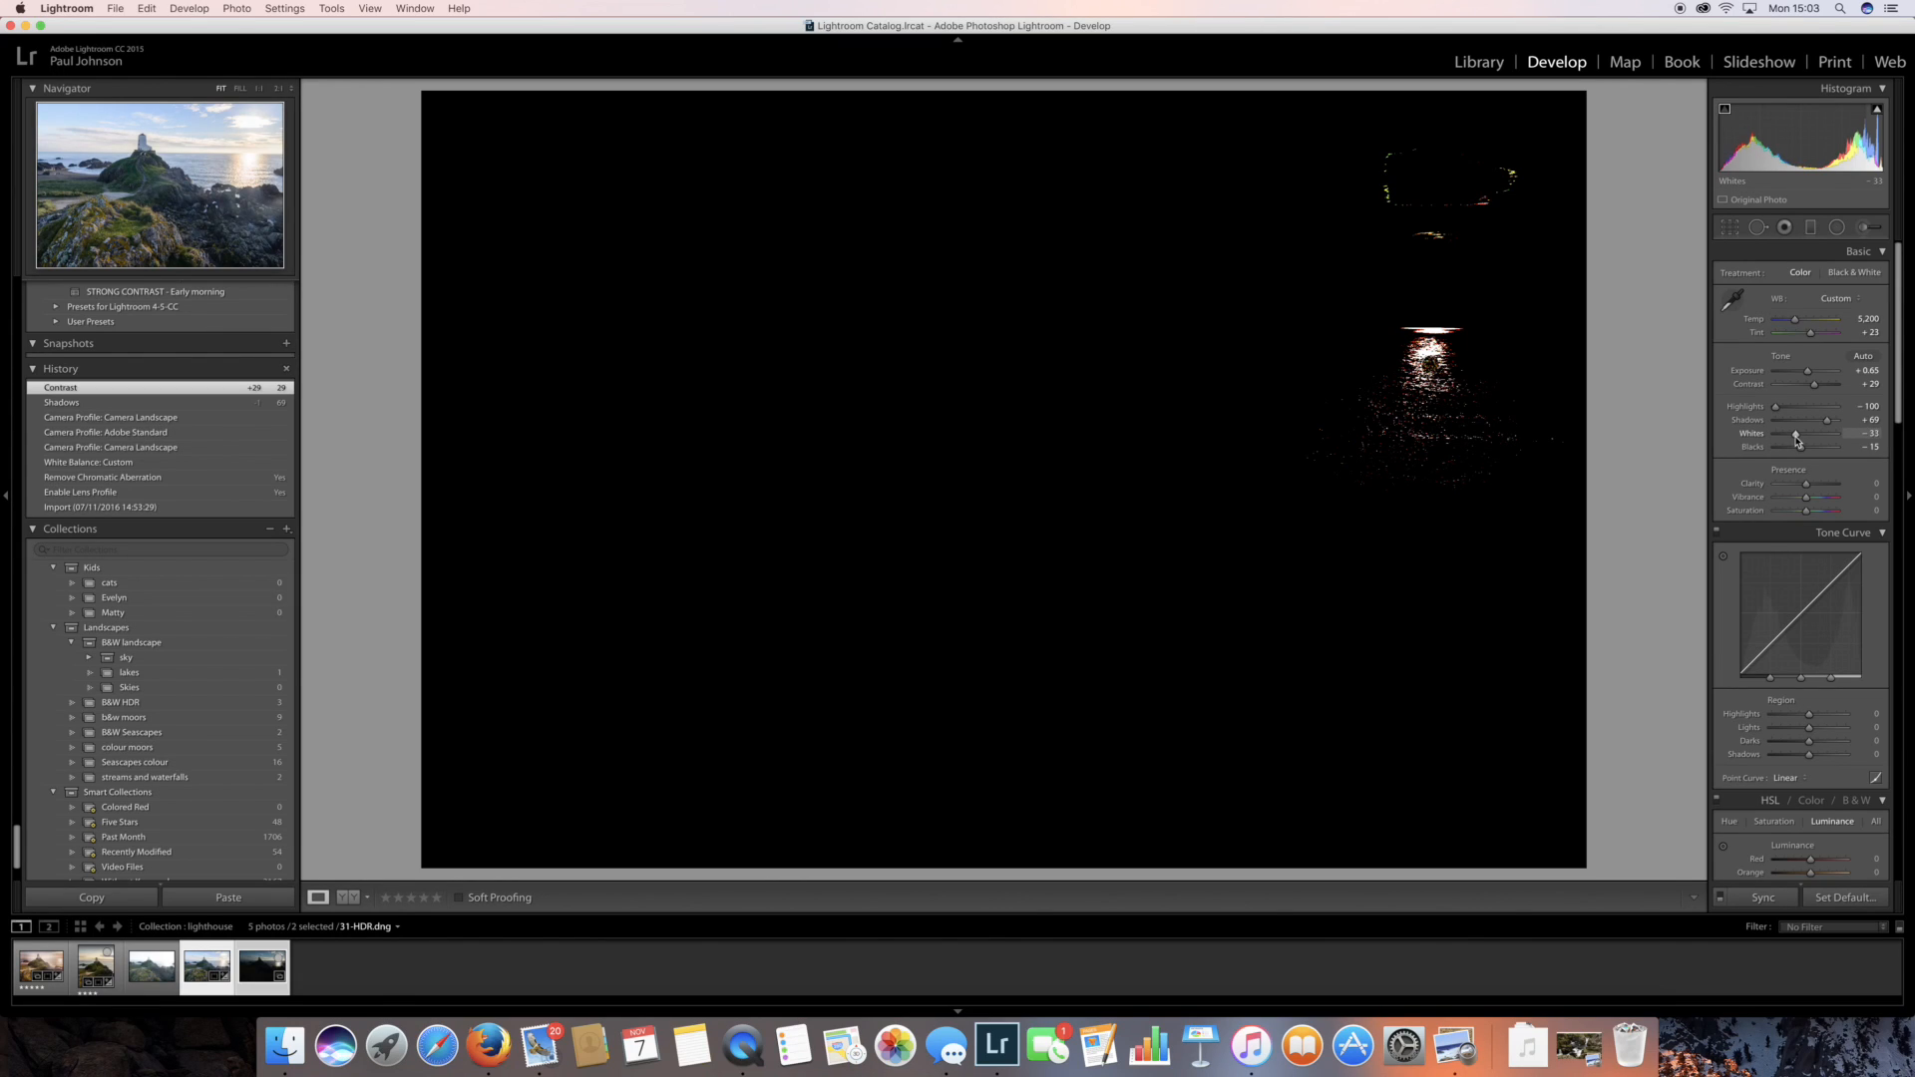
pyautogui.moveTo(1799, 441); pyautogui.dragTo(1792, 442)
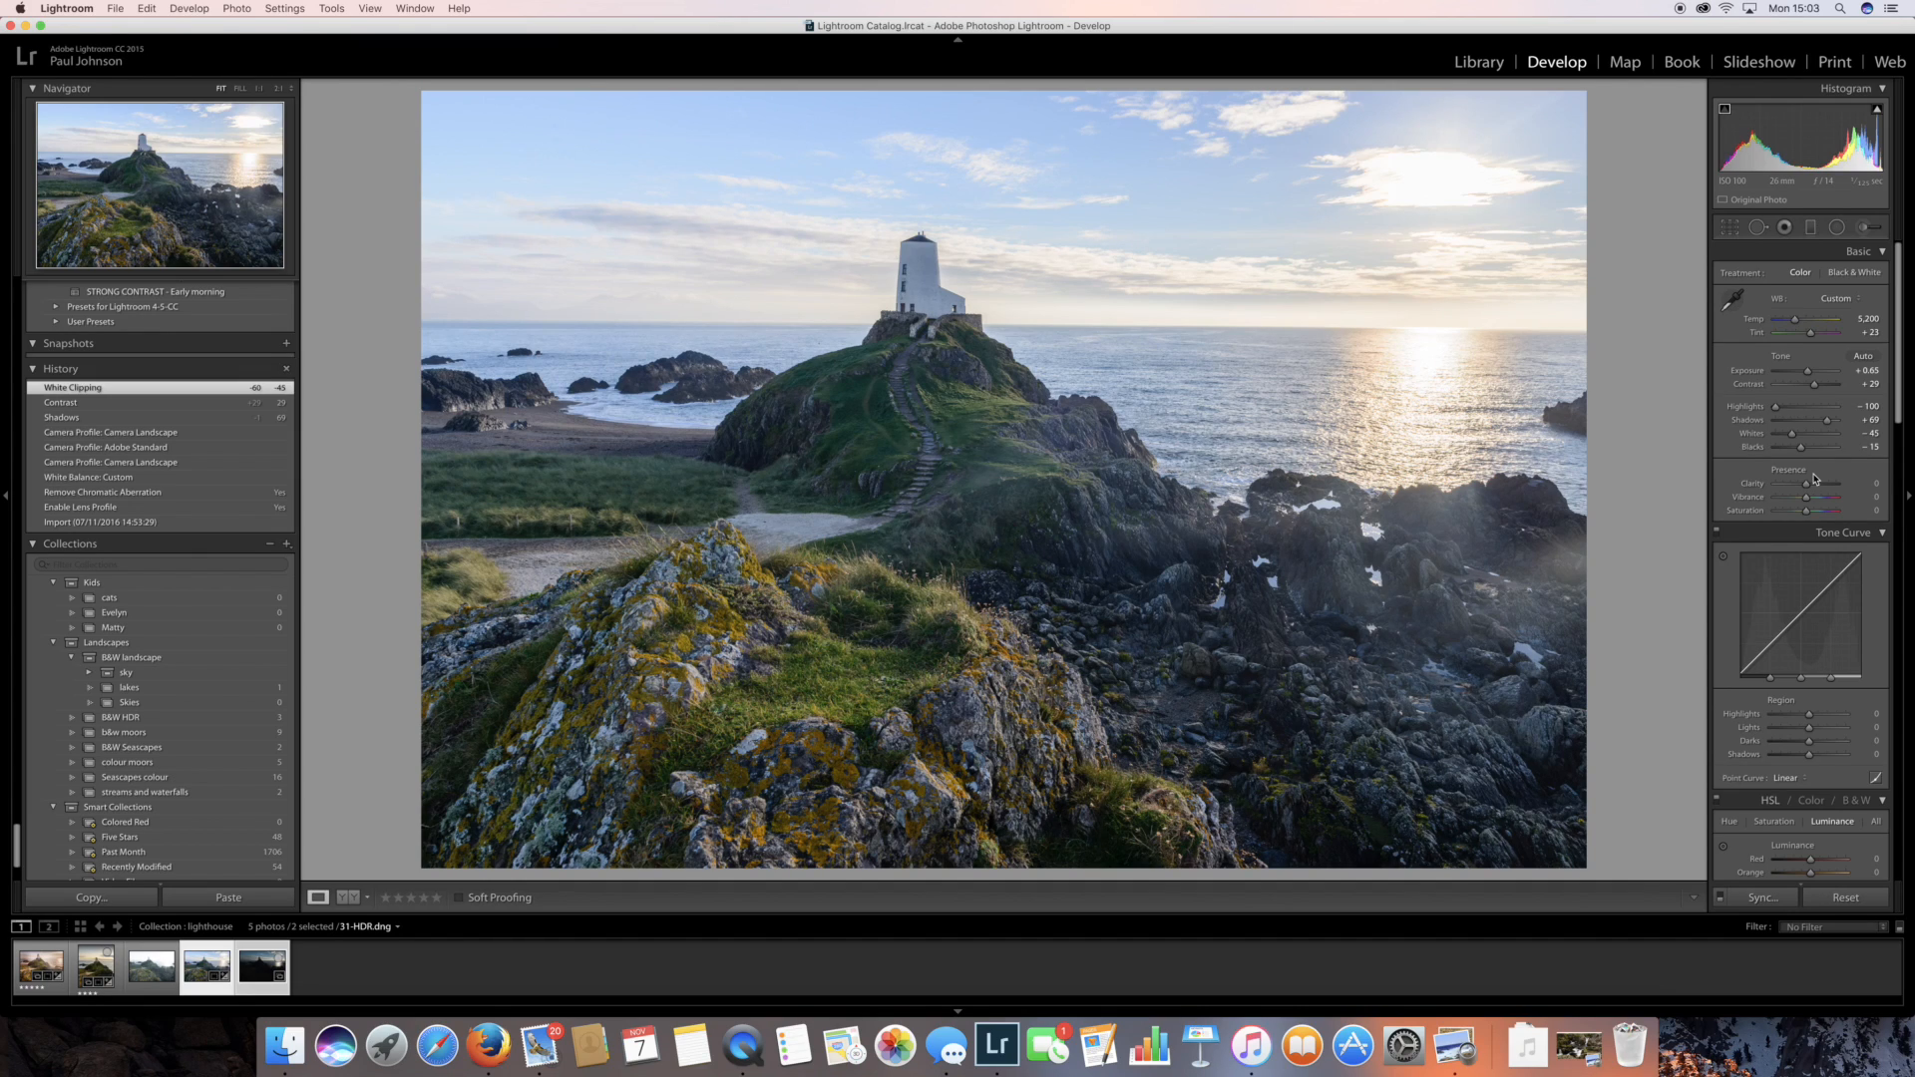
# Lower the blacks to -28 while checking the shadow clipping preview
pyautogui.scroll(-1, 1814, 478)
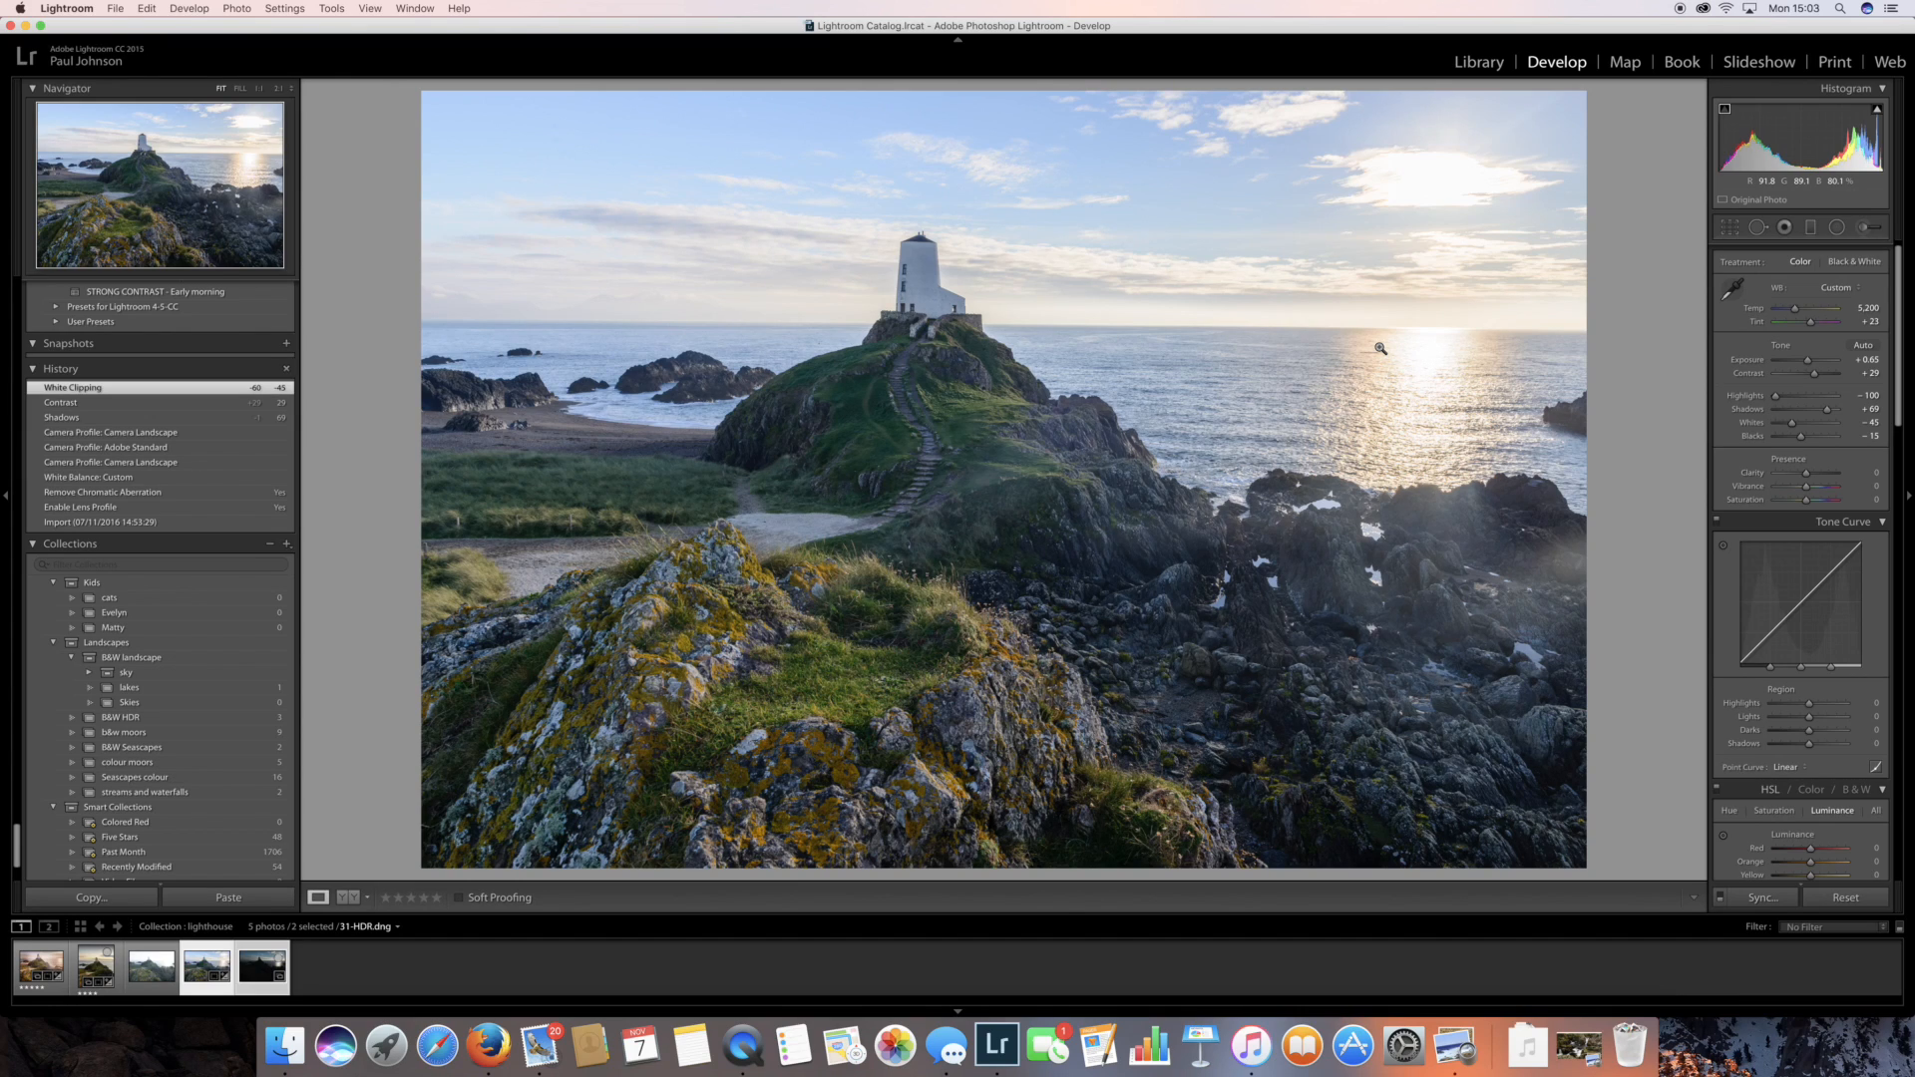
pyautogui.press('alt')
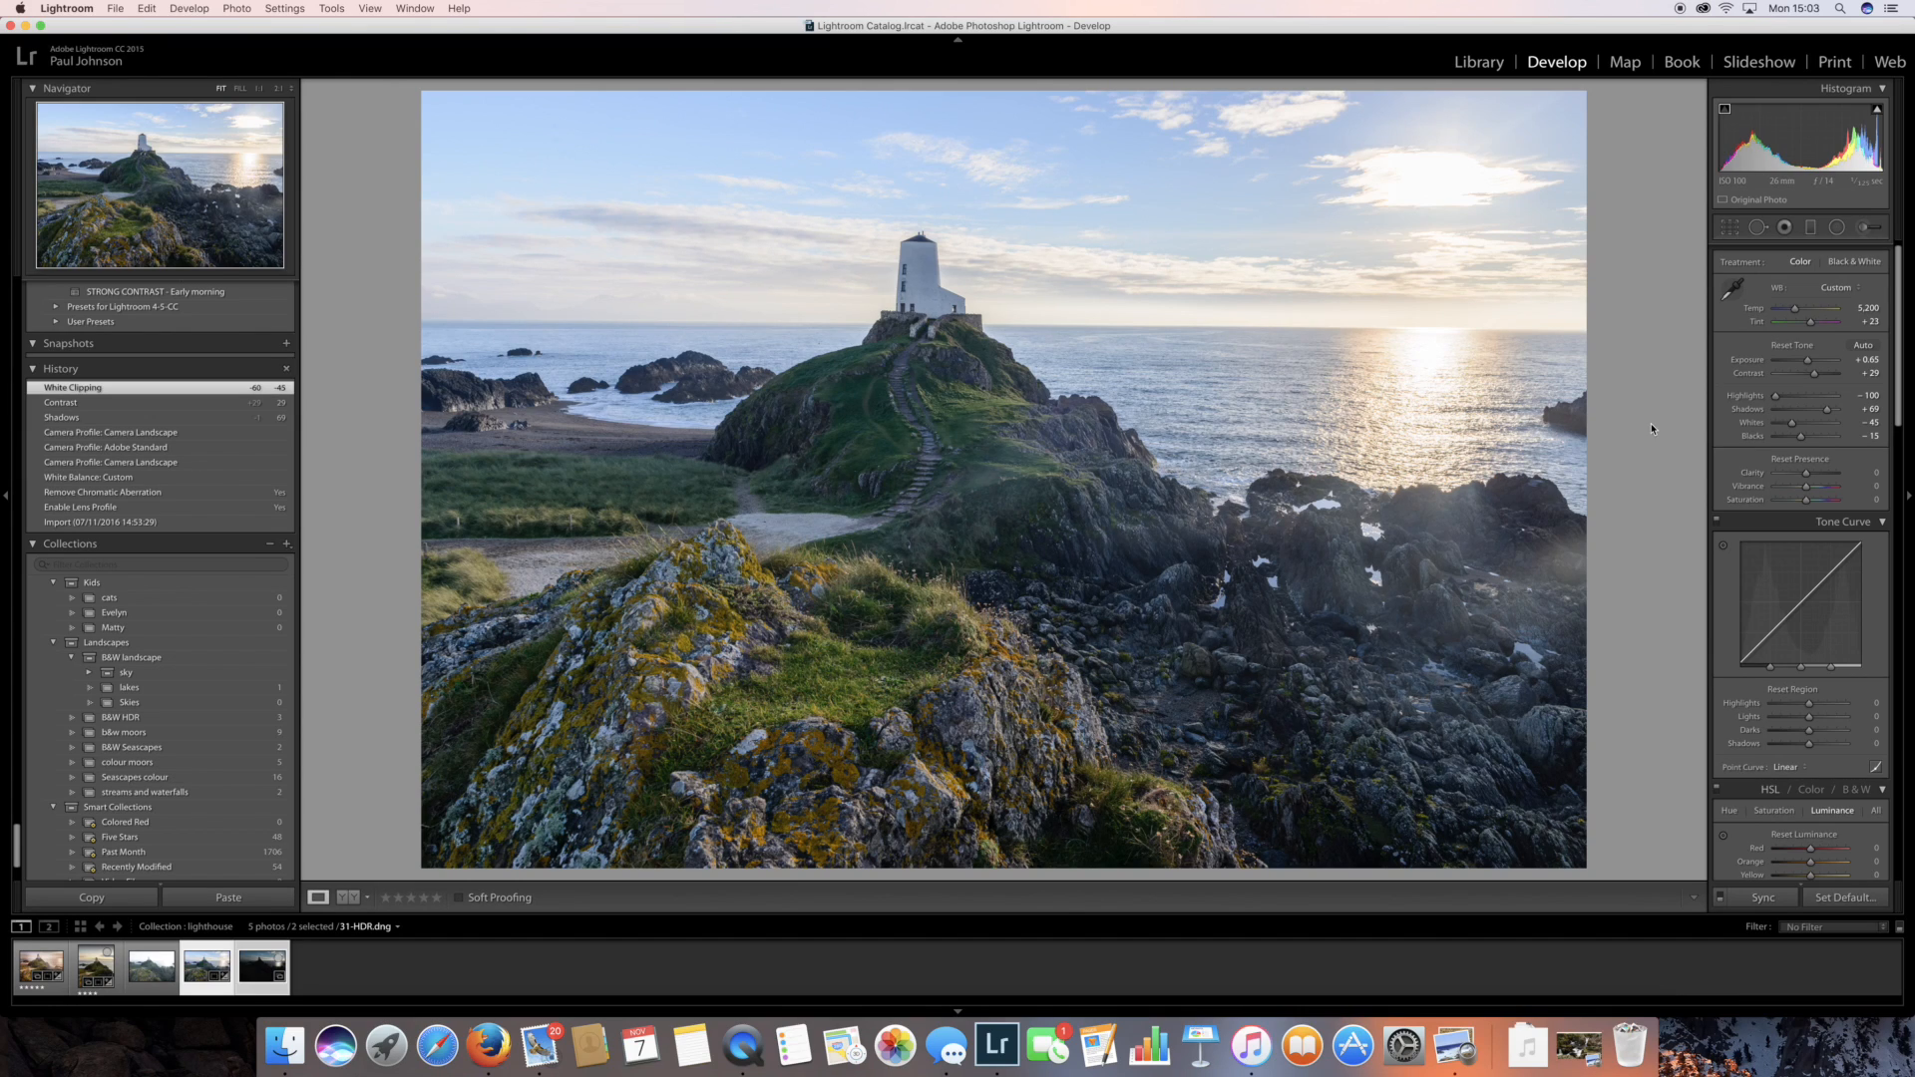
pyautogui.keyDown('alt'); pyautogui.click(1801, 439); pyautogui.keyUp('alt')
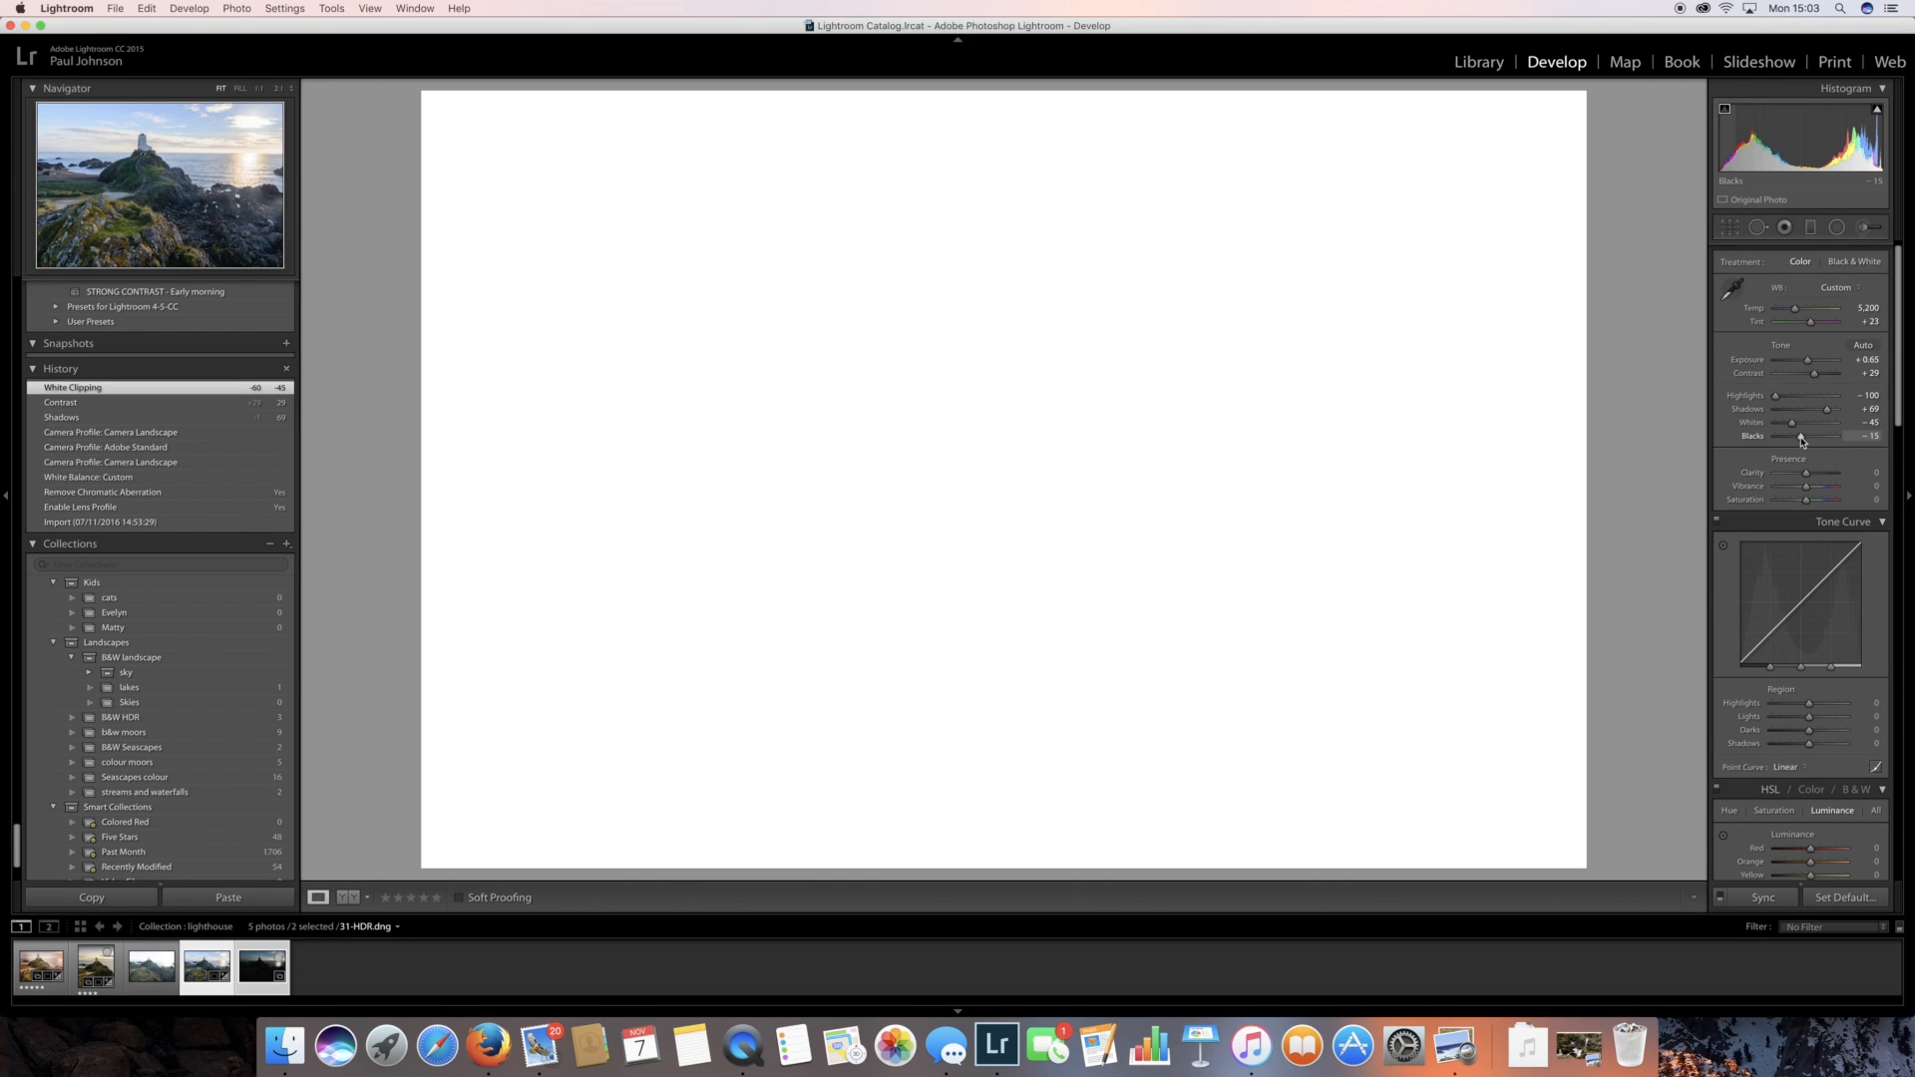
pyautogui.moveTo(1801, 441); pyautogui.dragTo(1796, 441)
pyautogui.moveTo(1797, 440); pyautogui.dragTo(1791, 440)
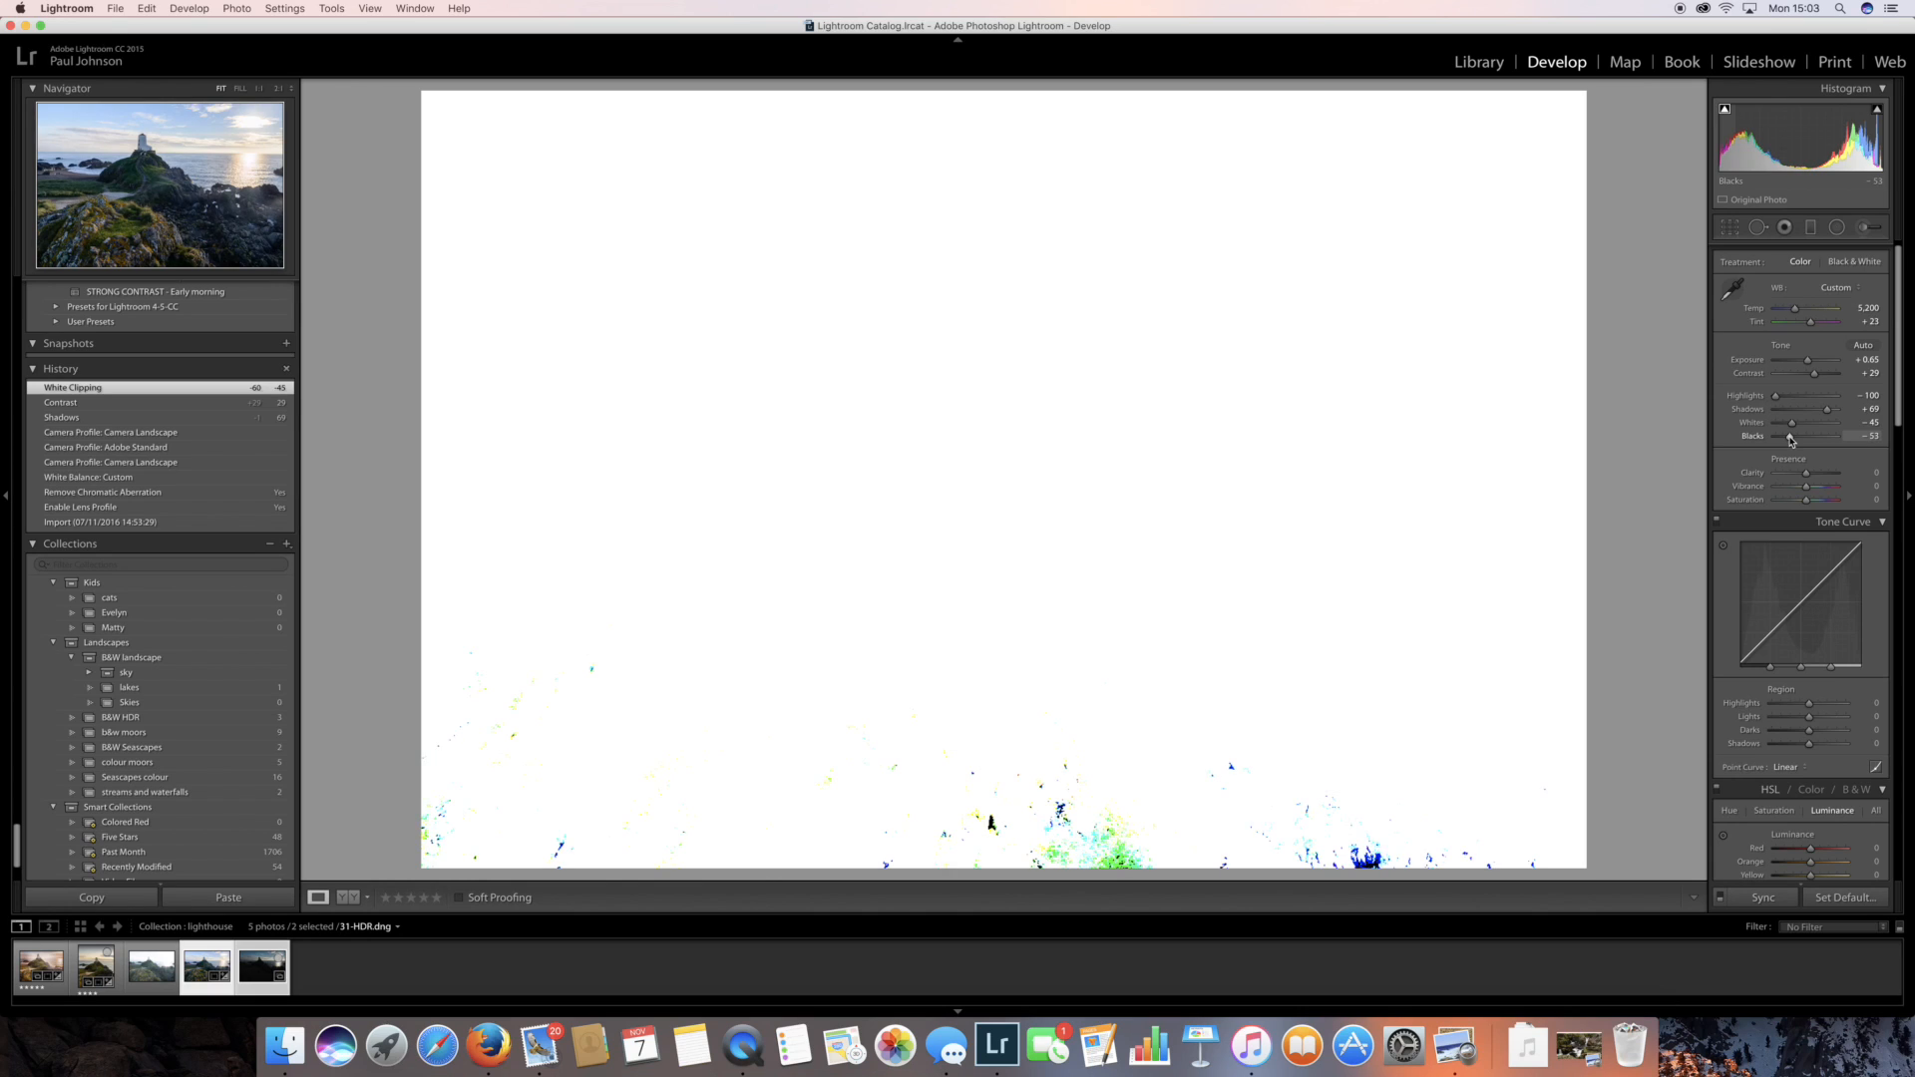
pyautogui.moveTo(1790, 440); pyautogui.dragTo(1790, 440)
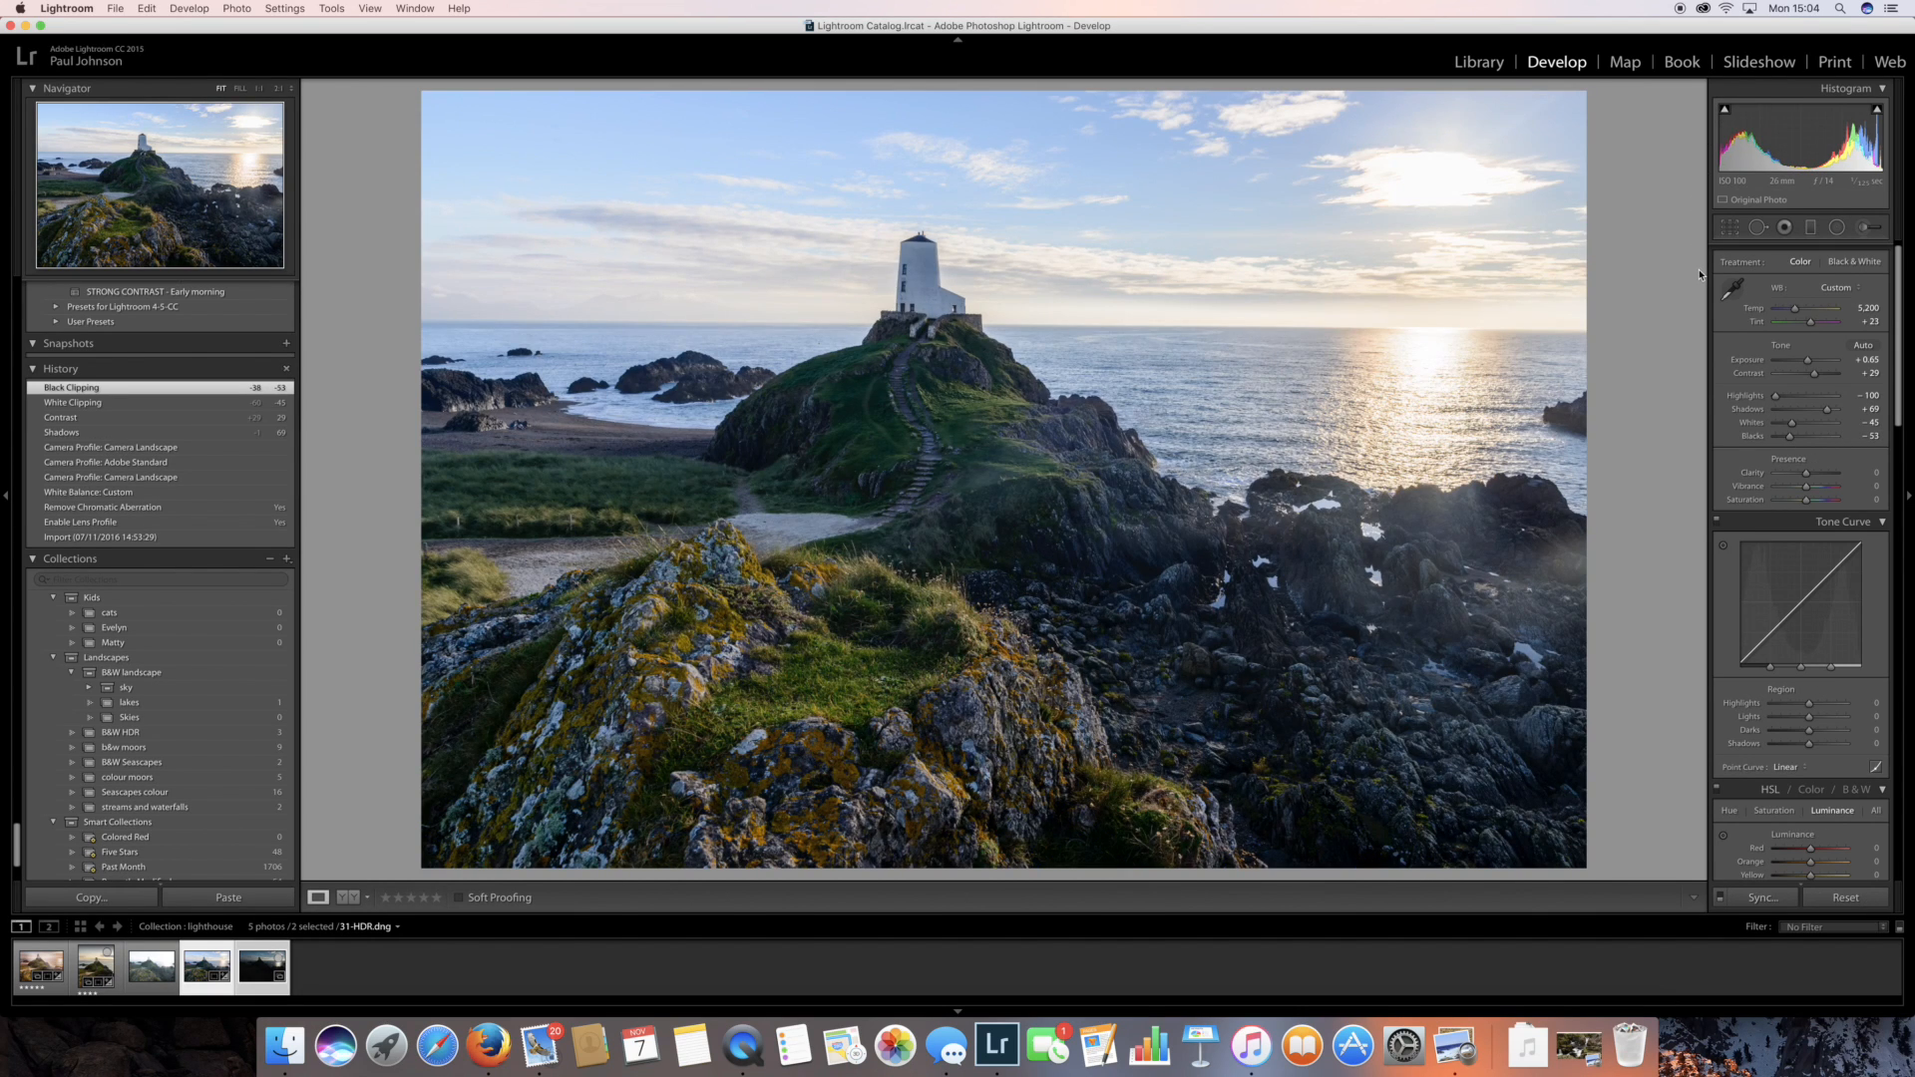
pyautogui.press('alt')
pyautogui.moveTo(1791, 441); pyautogui.dragTo(1798, 442)
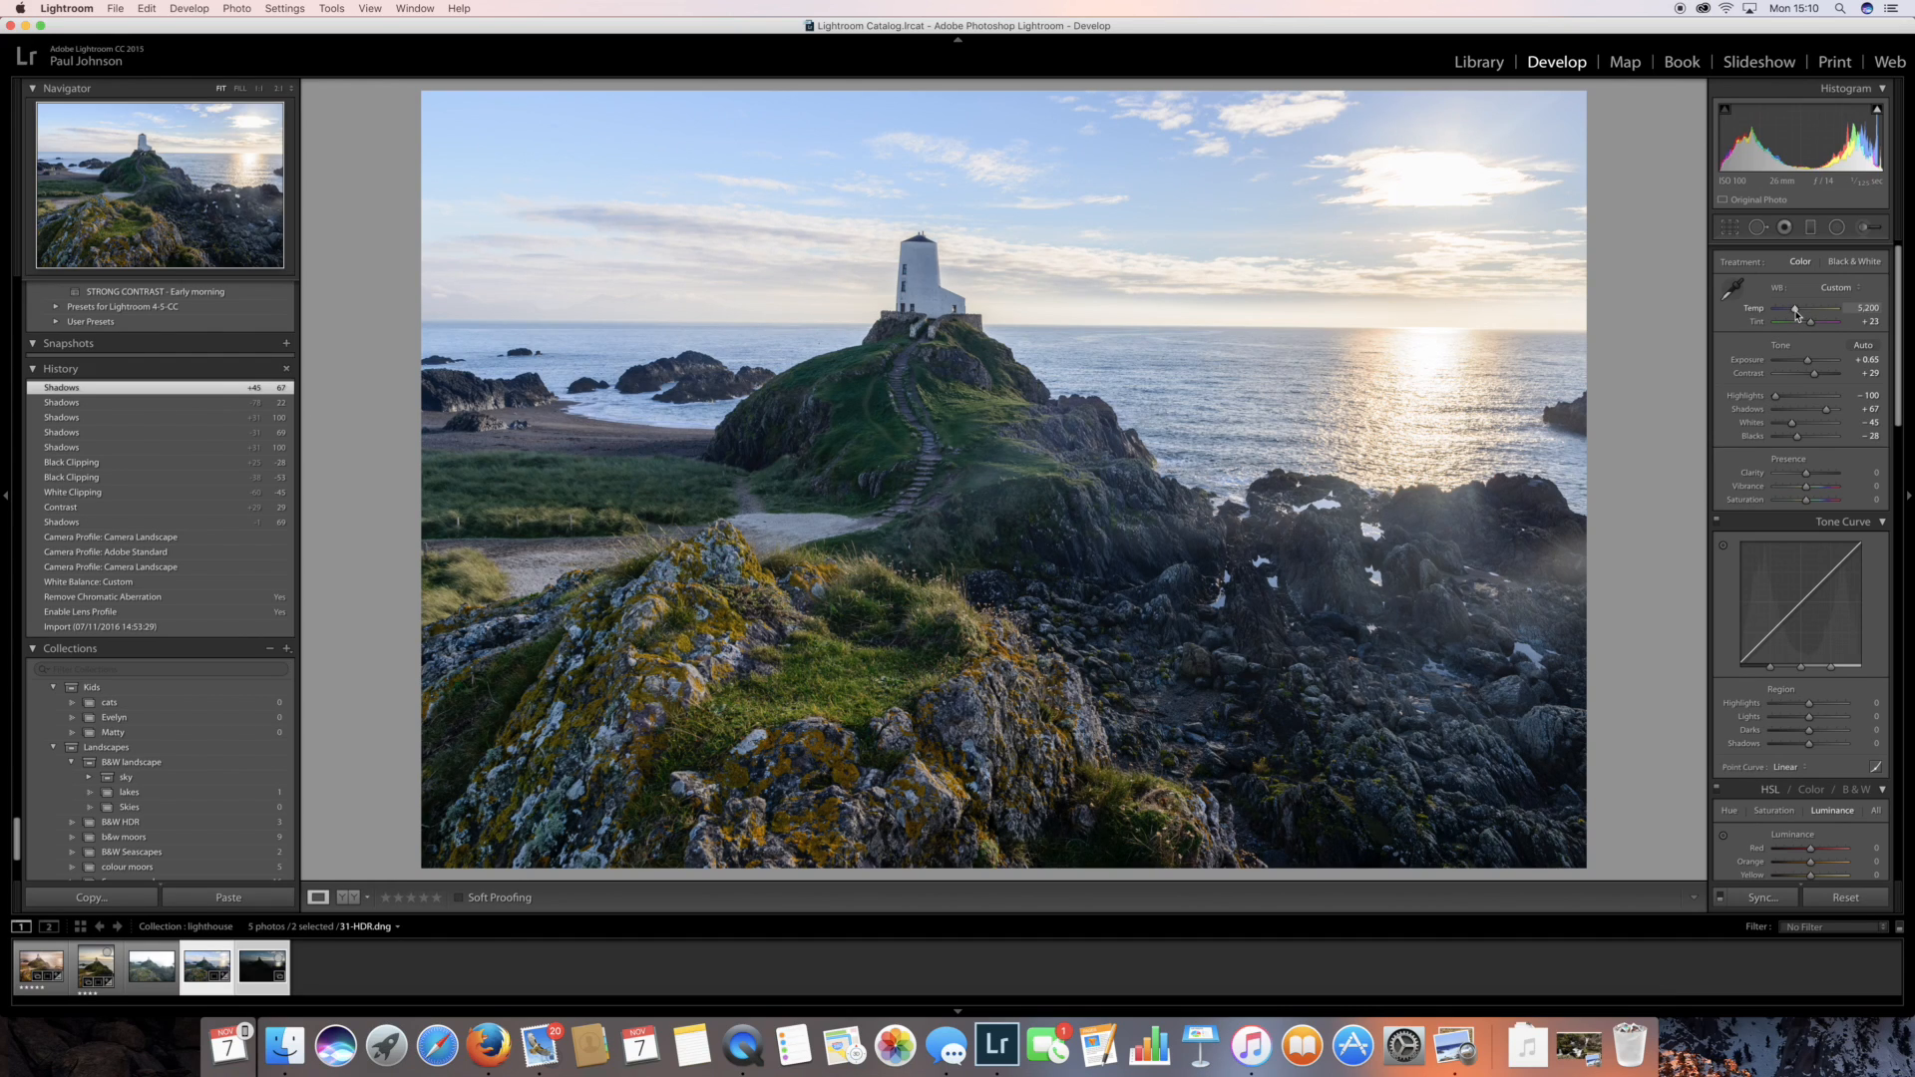
# Warm the white balance to a temperature of 6,588 and set the tint to +34
pyautogui.moveTo(1796, 313); pyautogui.dragTo(1788, 314)
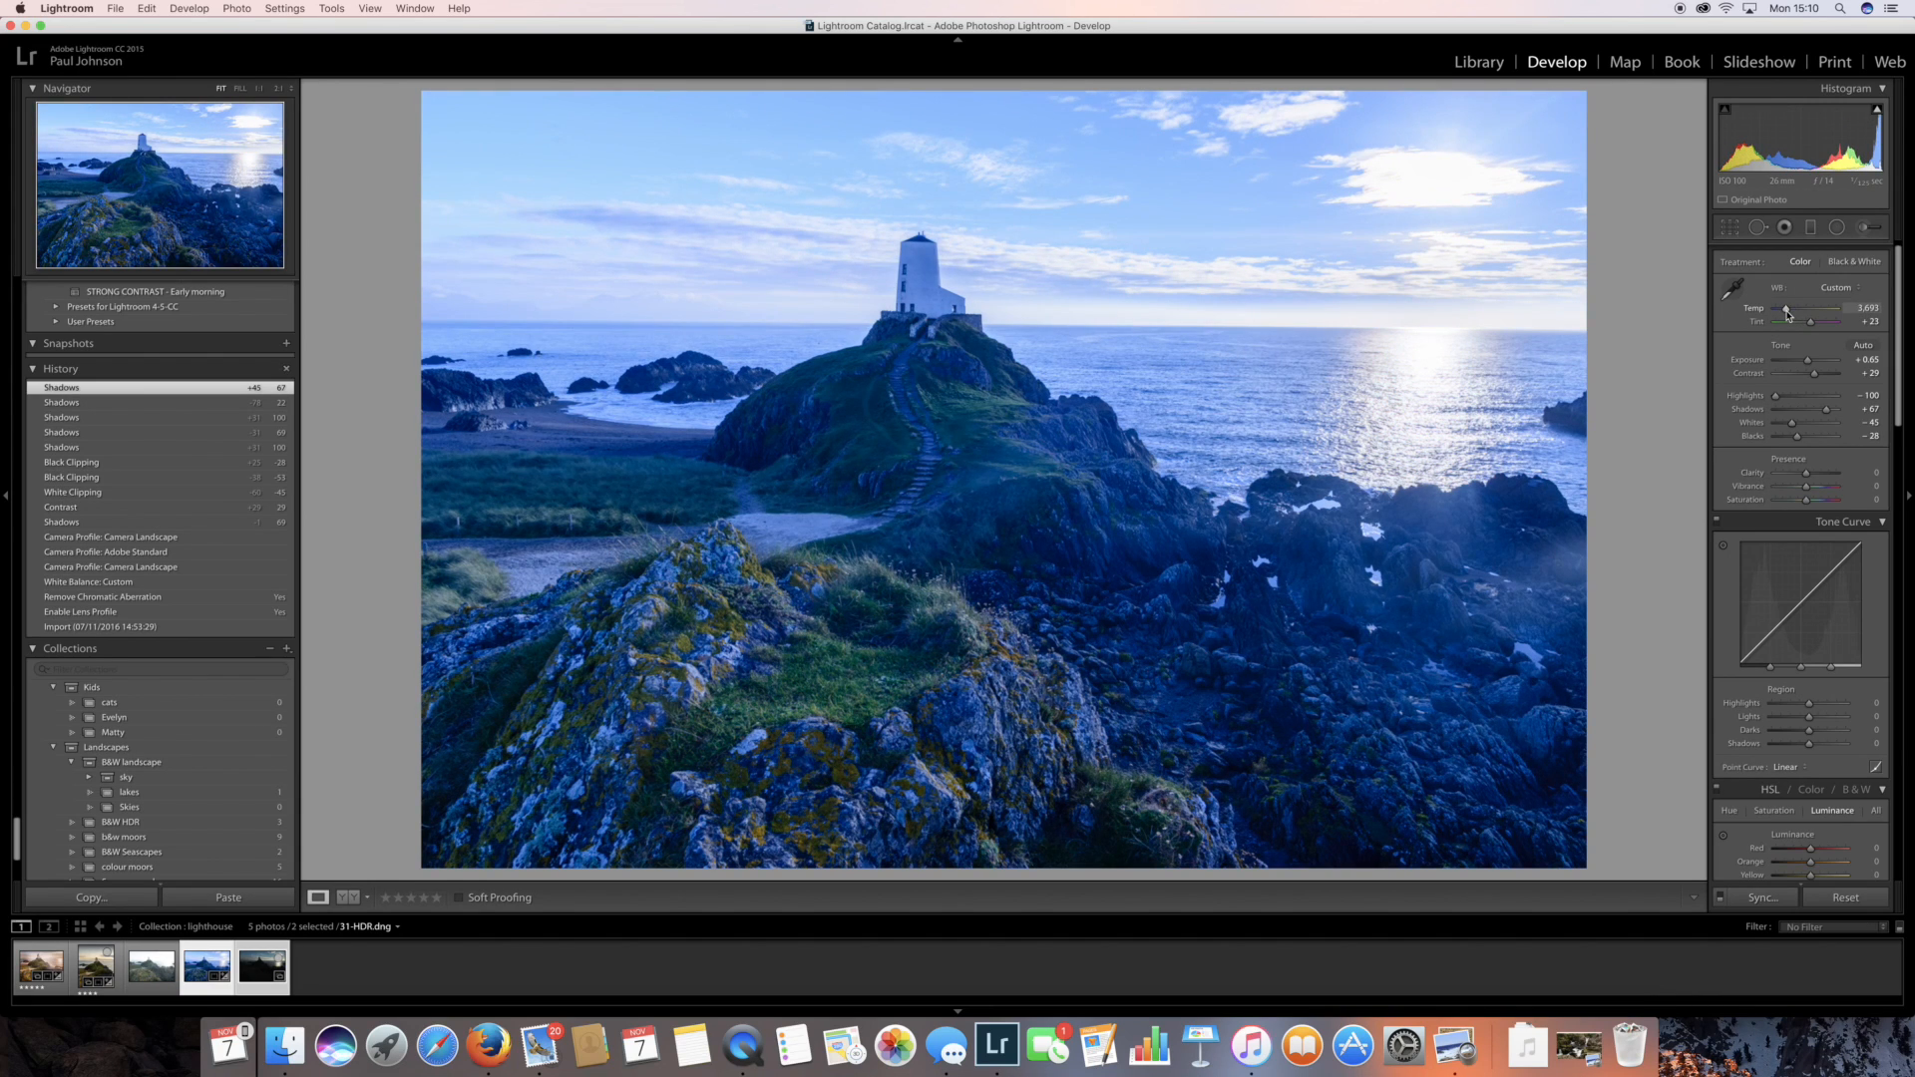
pyautogui.moveTo(1786, 314); pyautogui.dragTo(1804, 315)
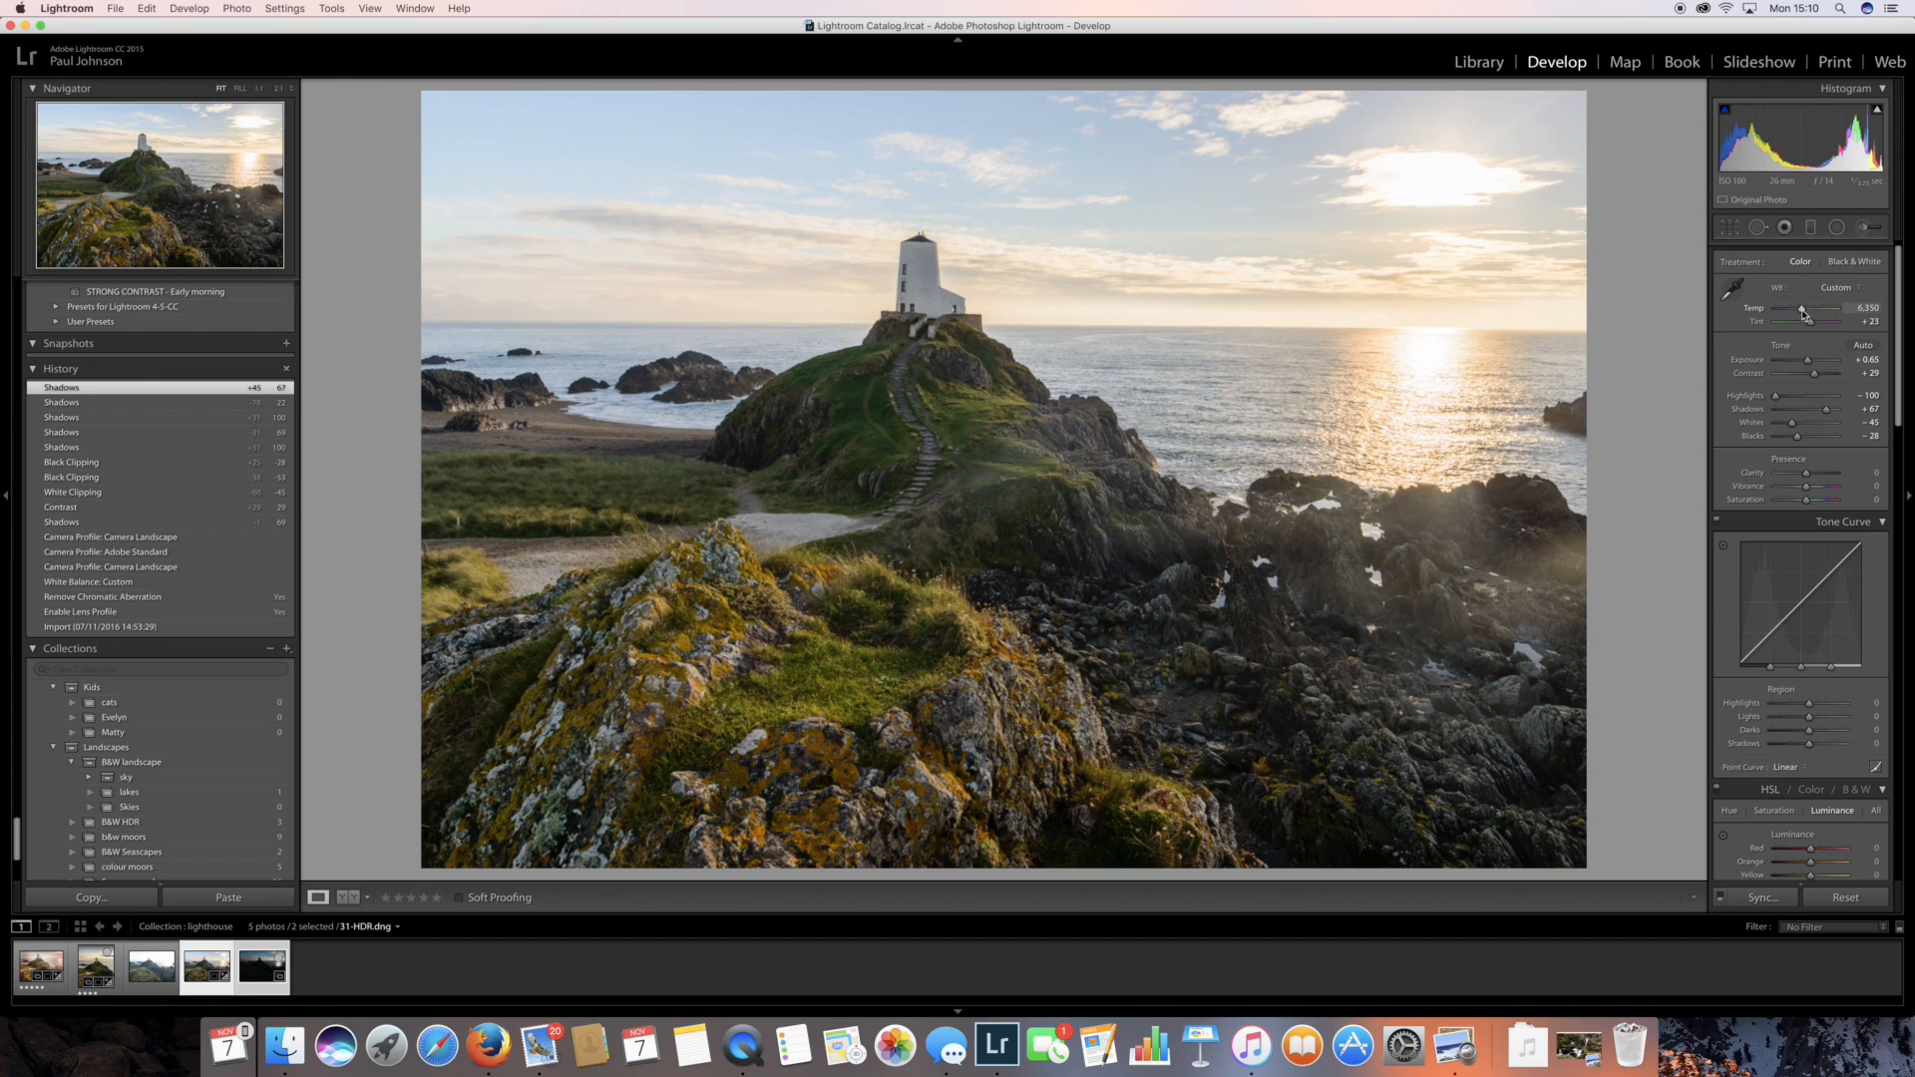
pyautogui.moveTo(1803, 314); pyautogui.dragTo(1804, 315)
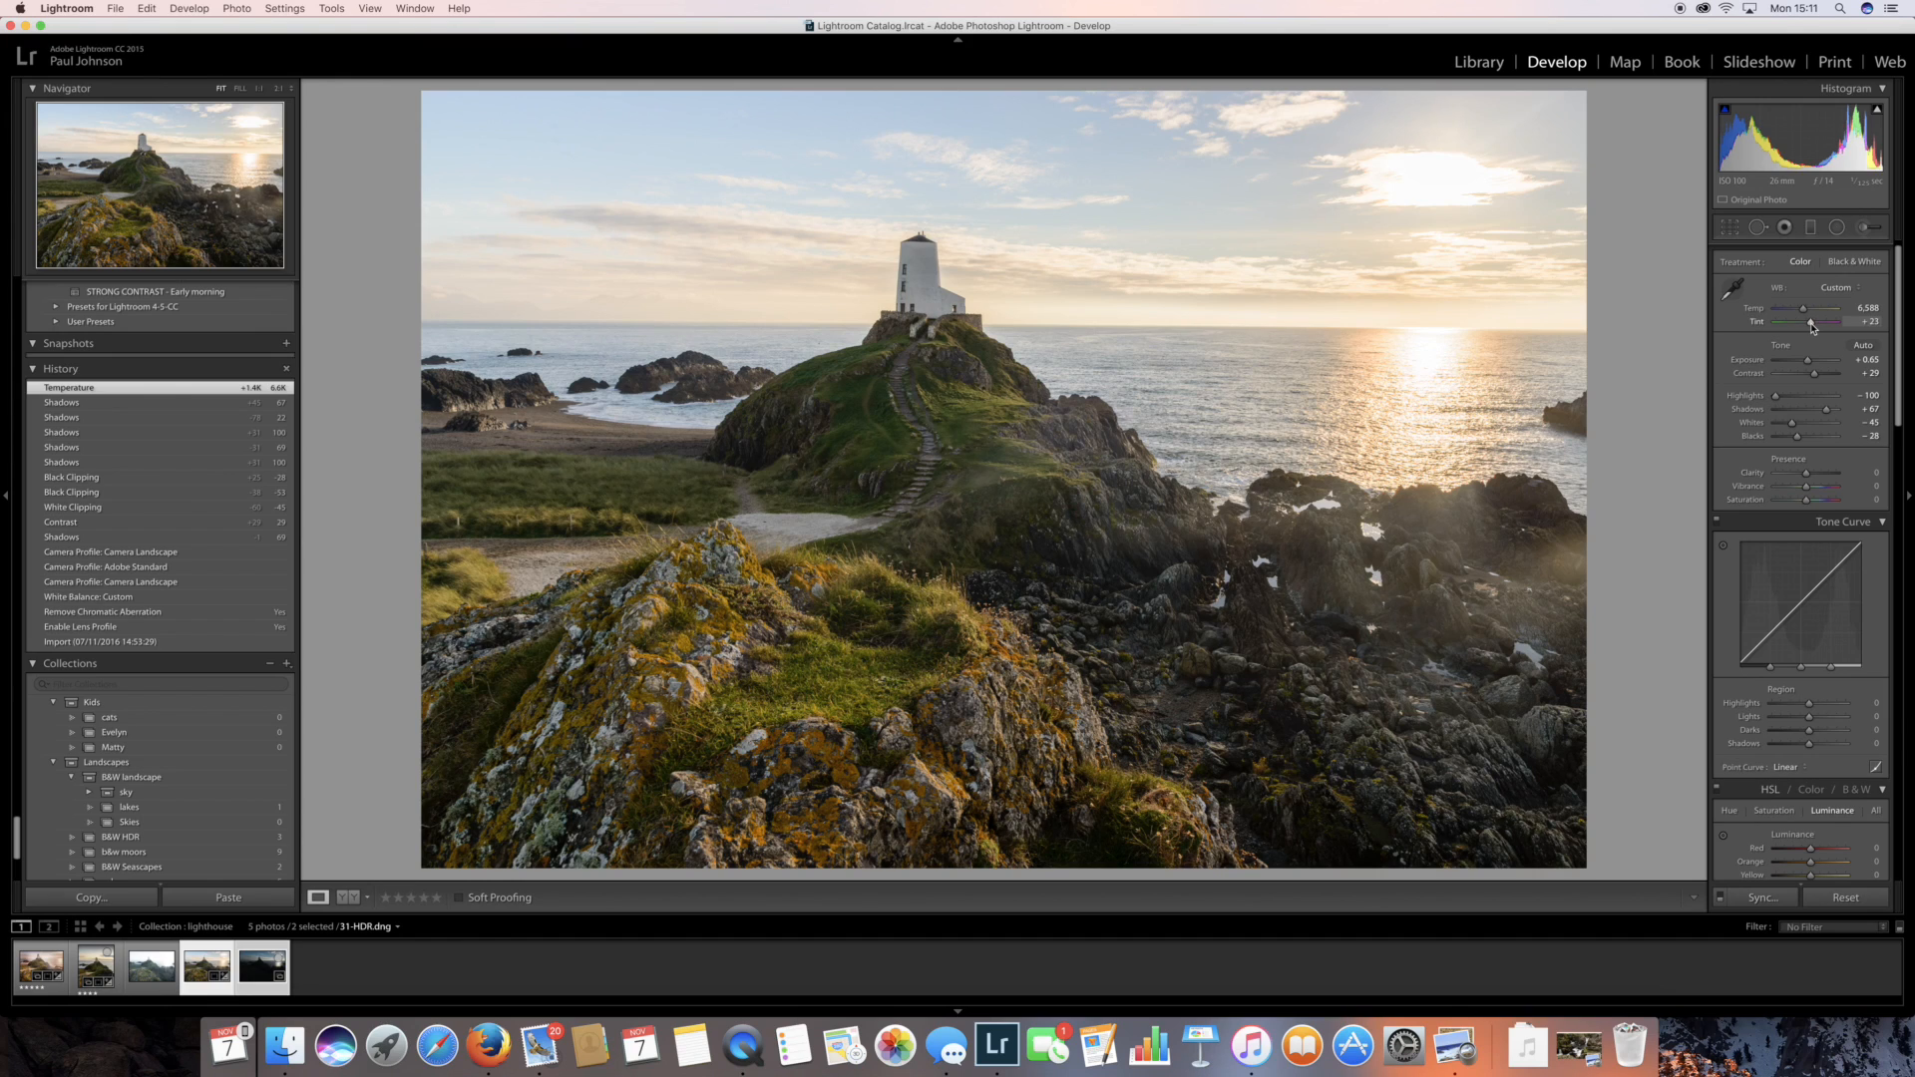
pyautogui.moveTo(1811, 327); pyautogui.dragTo(1814, 327)
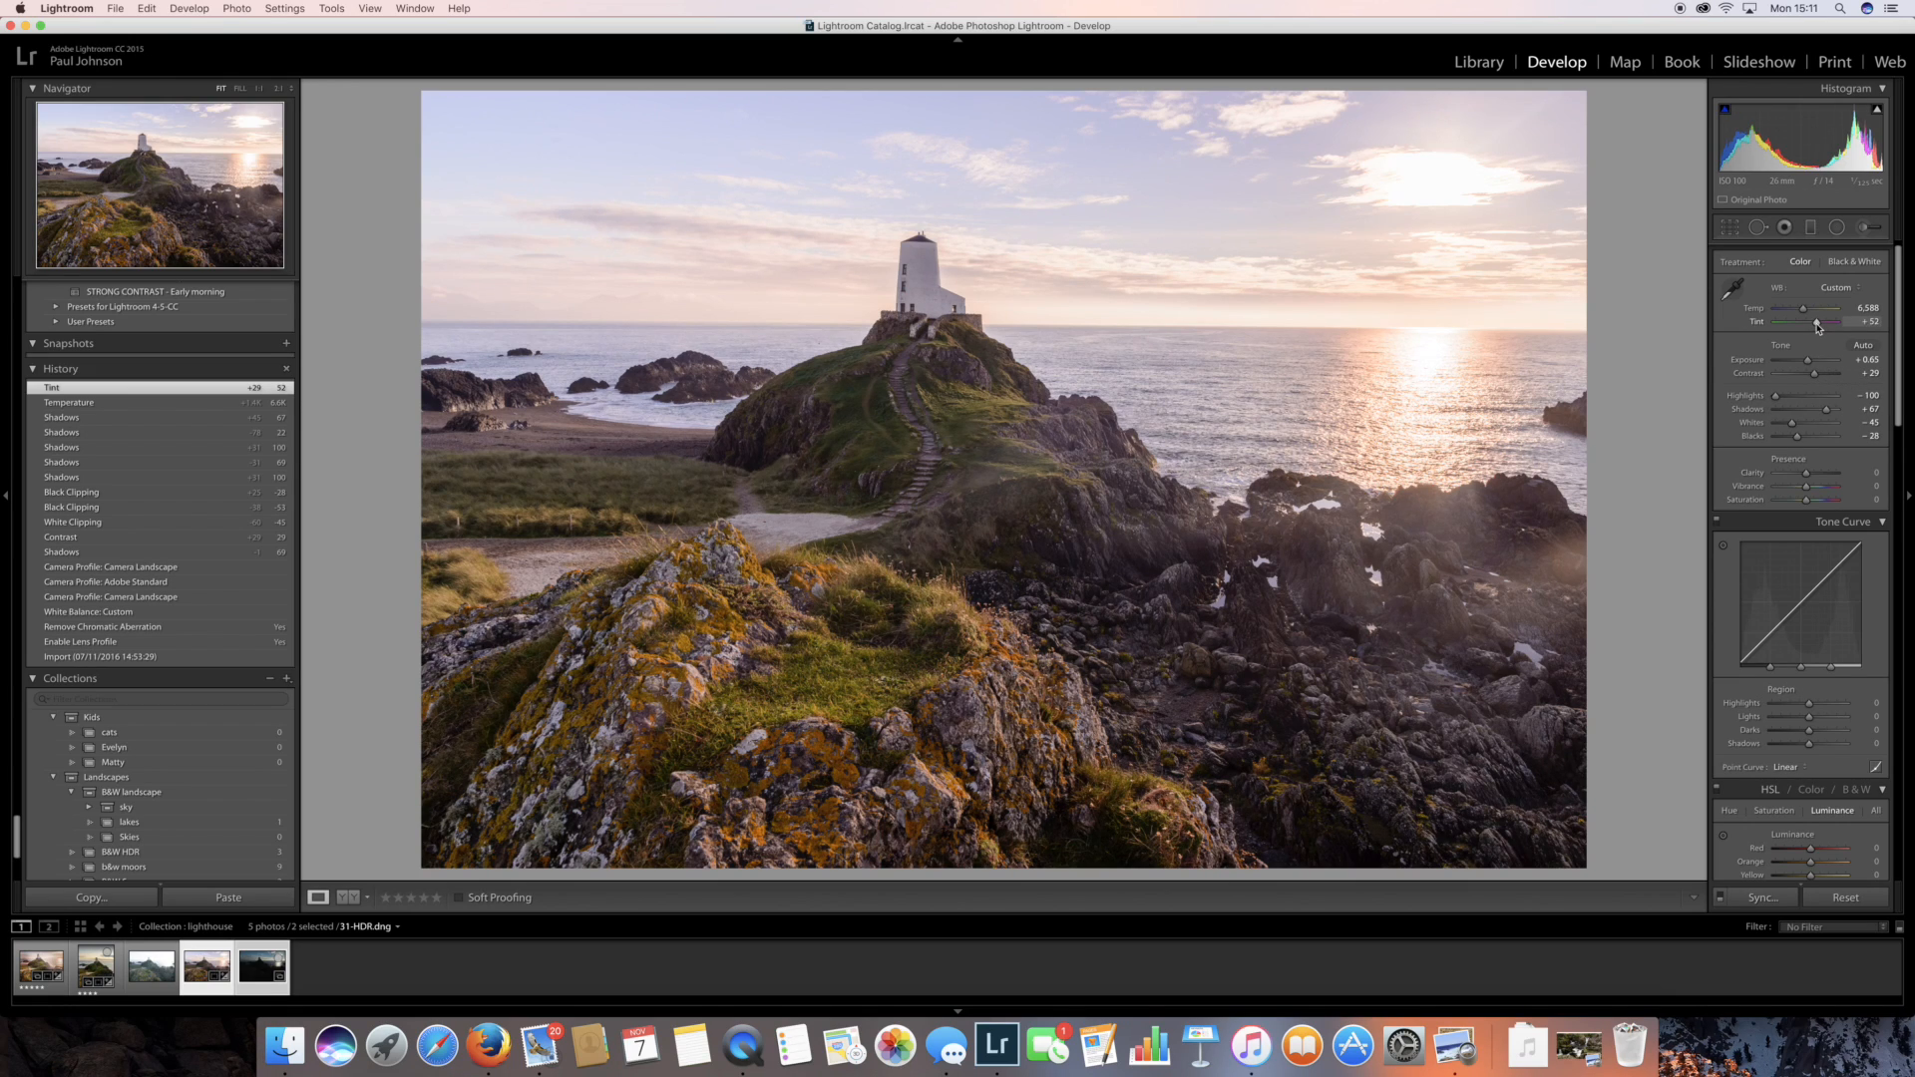
pyautogui.moveTo(1816, 324); pyautogui.dragTo(1813, 323)
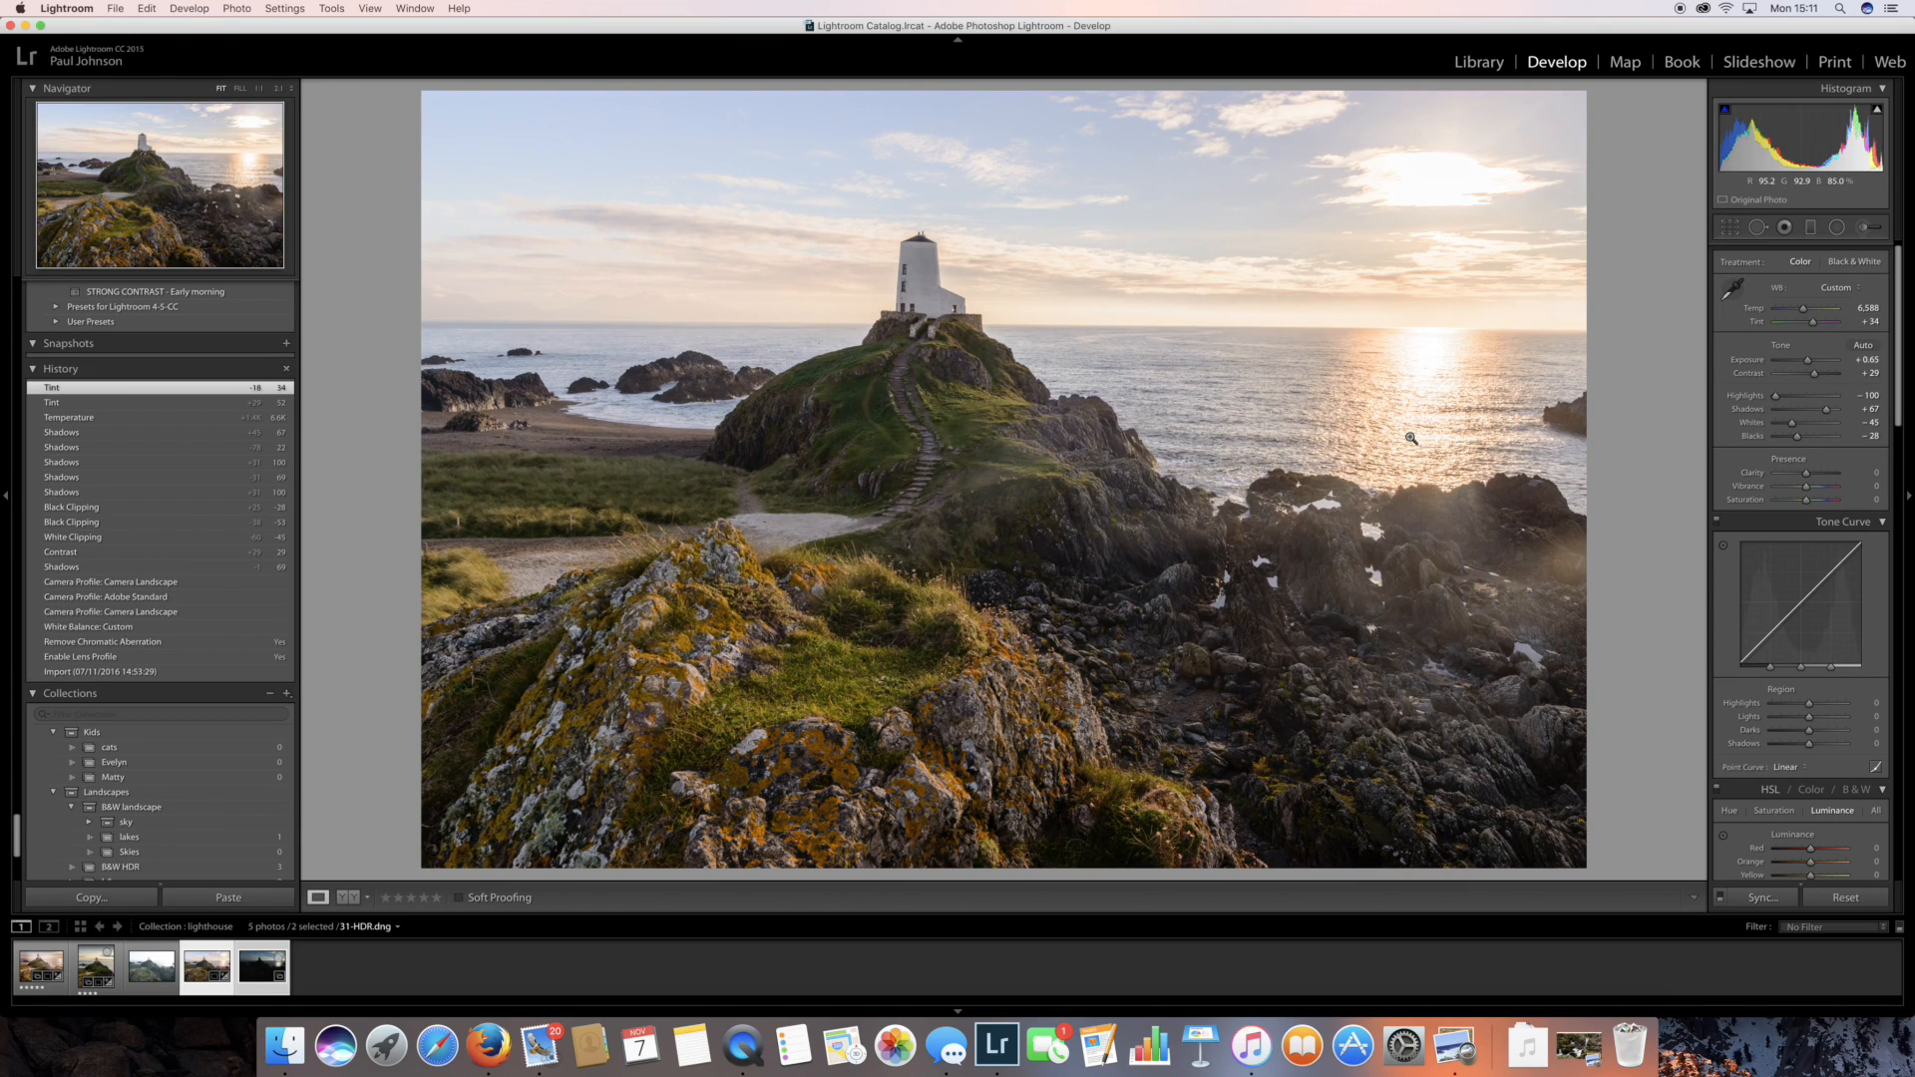
# Try the saturation at +21 and at -13, resetting it to 0 after each trial
pyautogui.scroll(1, 1812, 649)
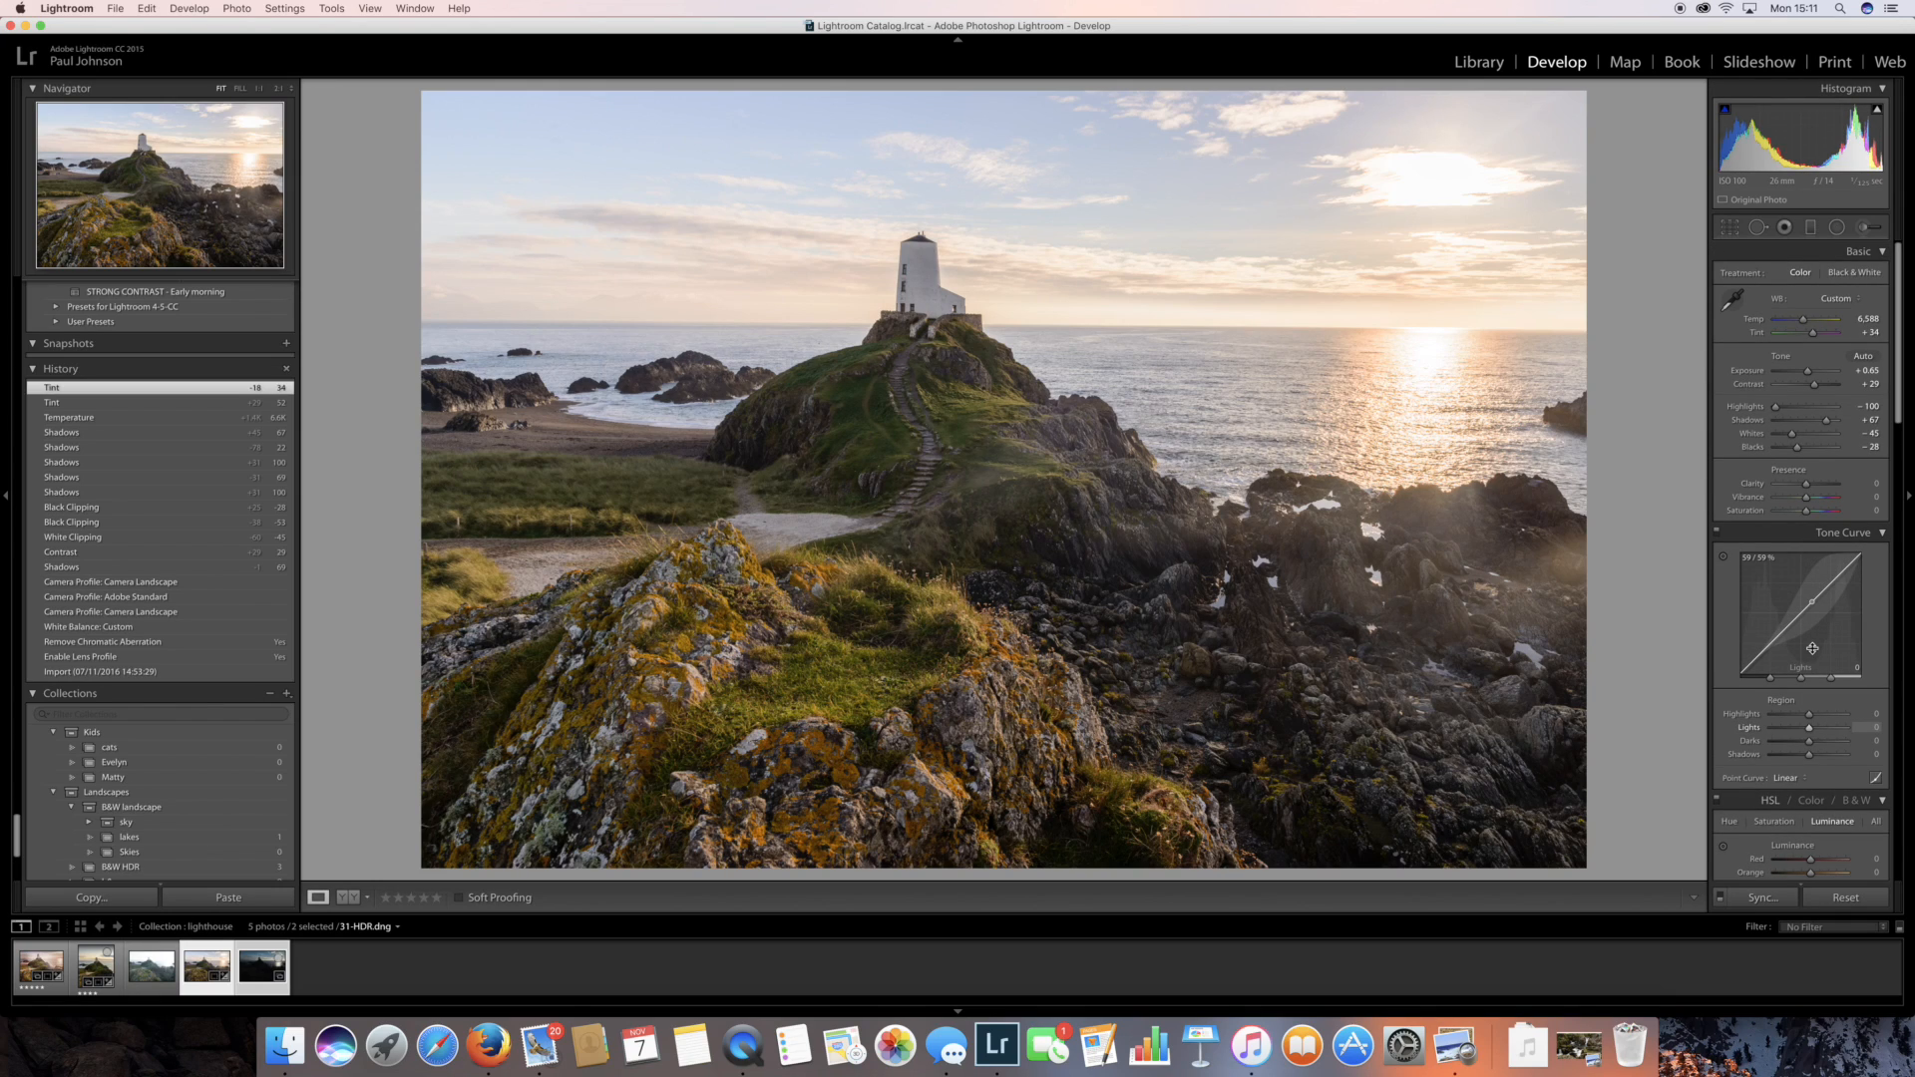
pyautogui.scroll(-2, 1813, 648)
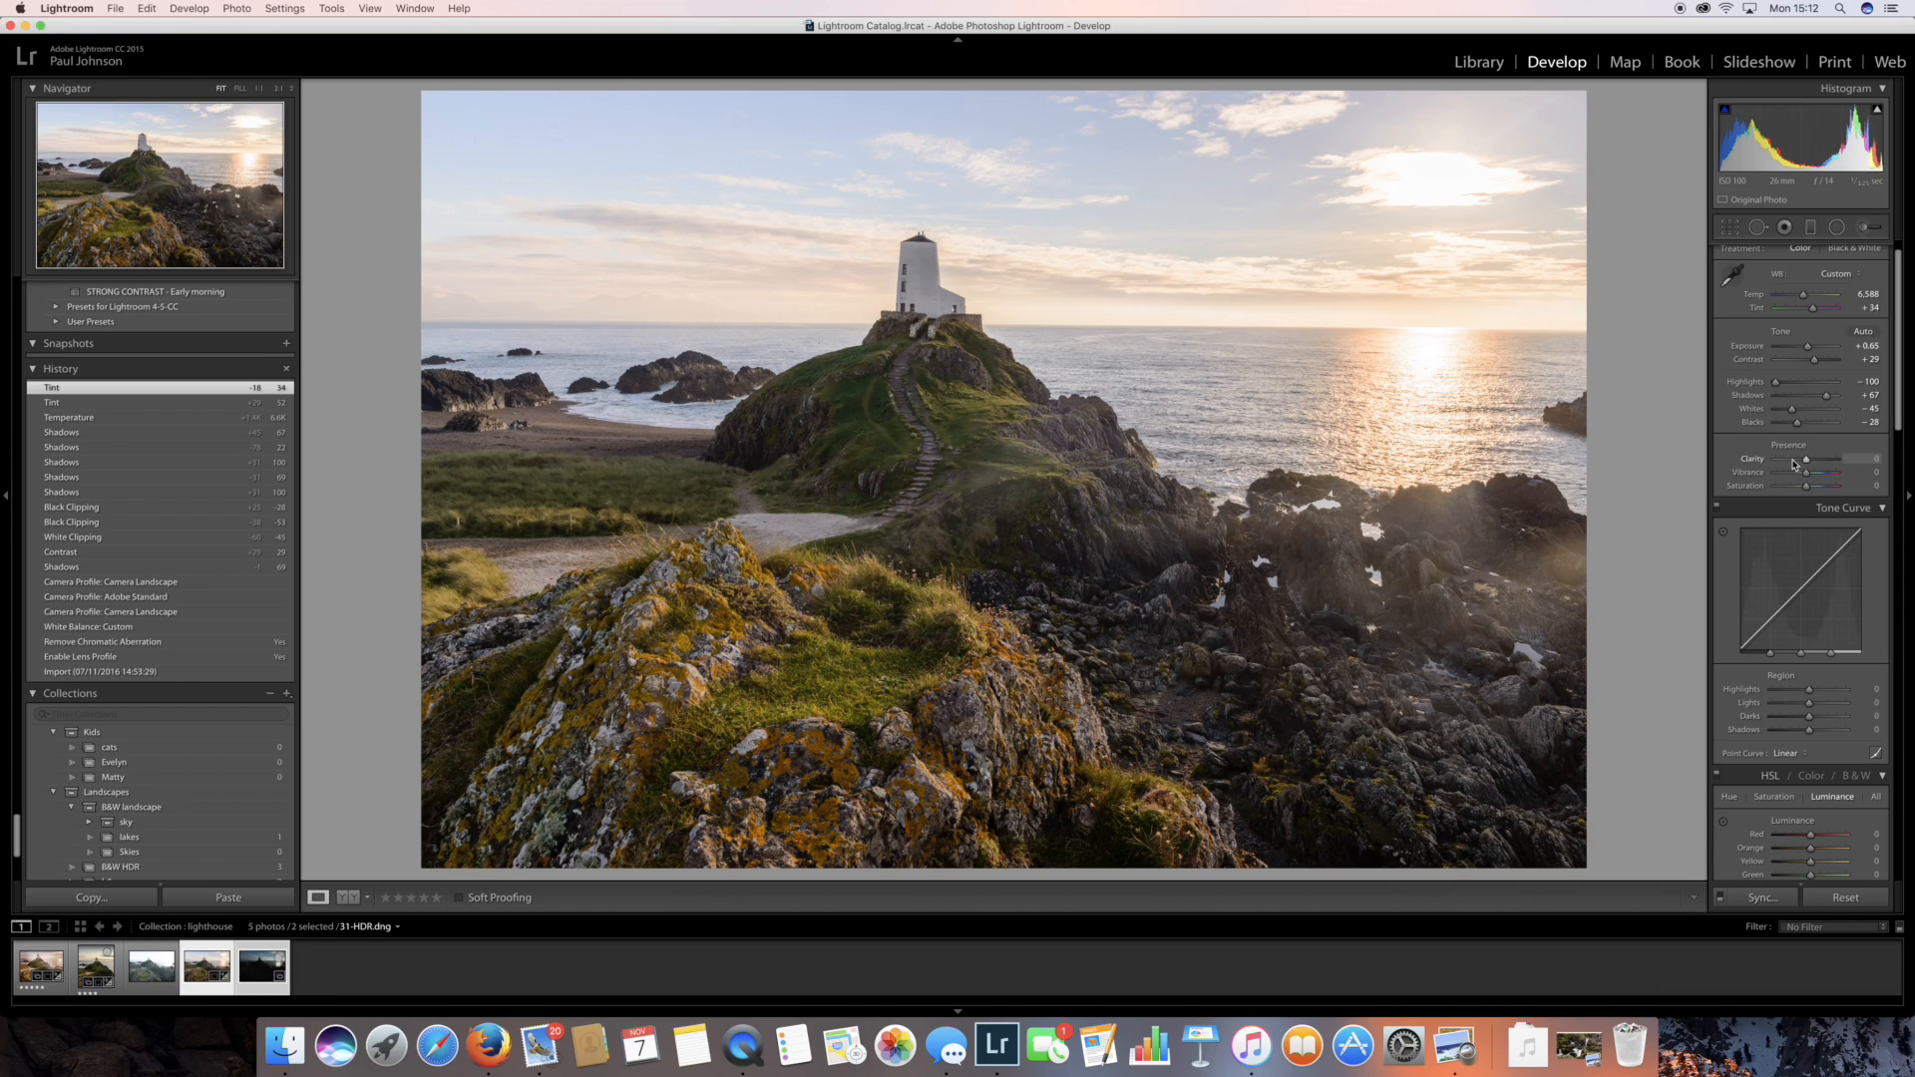
pyautogui.moveTo(1807, 489); pyautogui.dragTo(1812, 491)
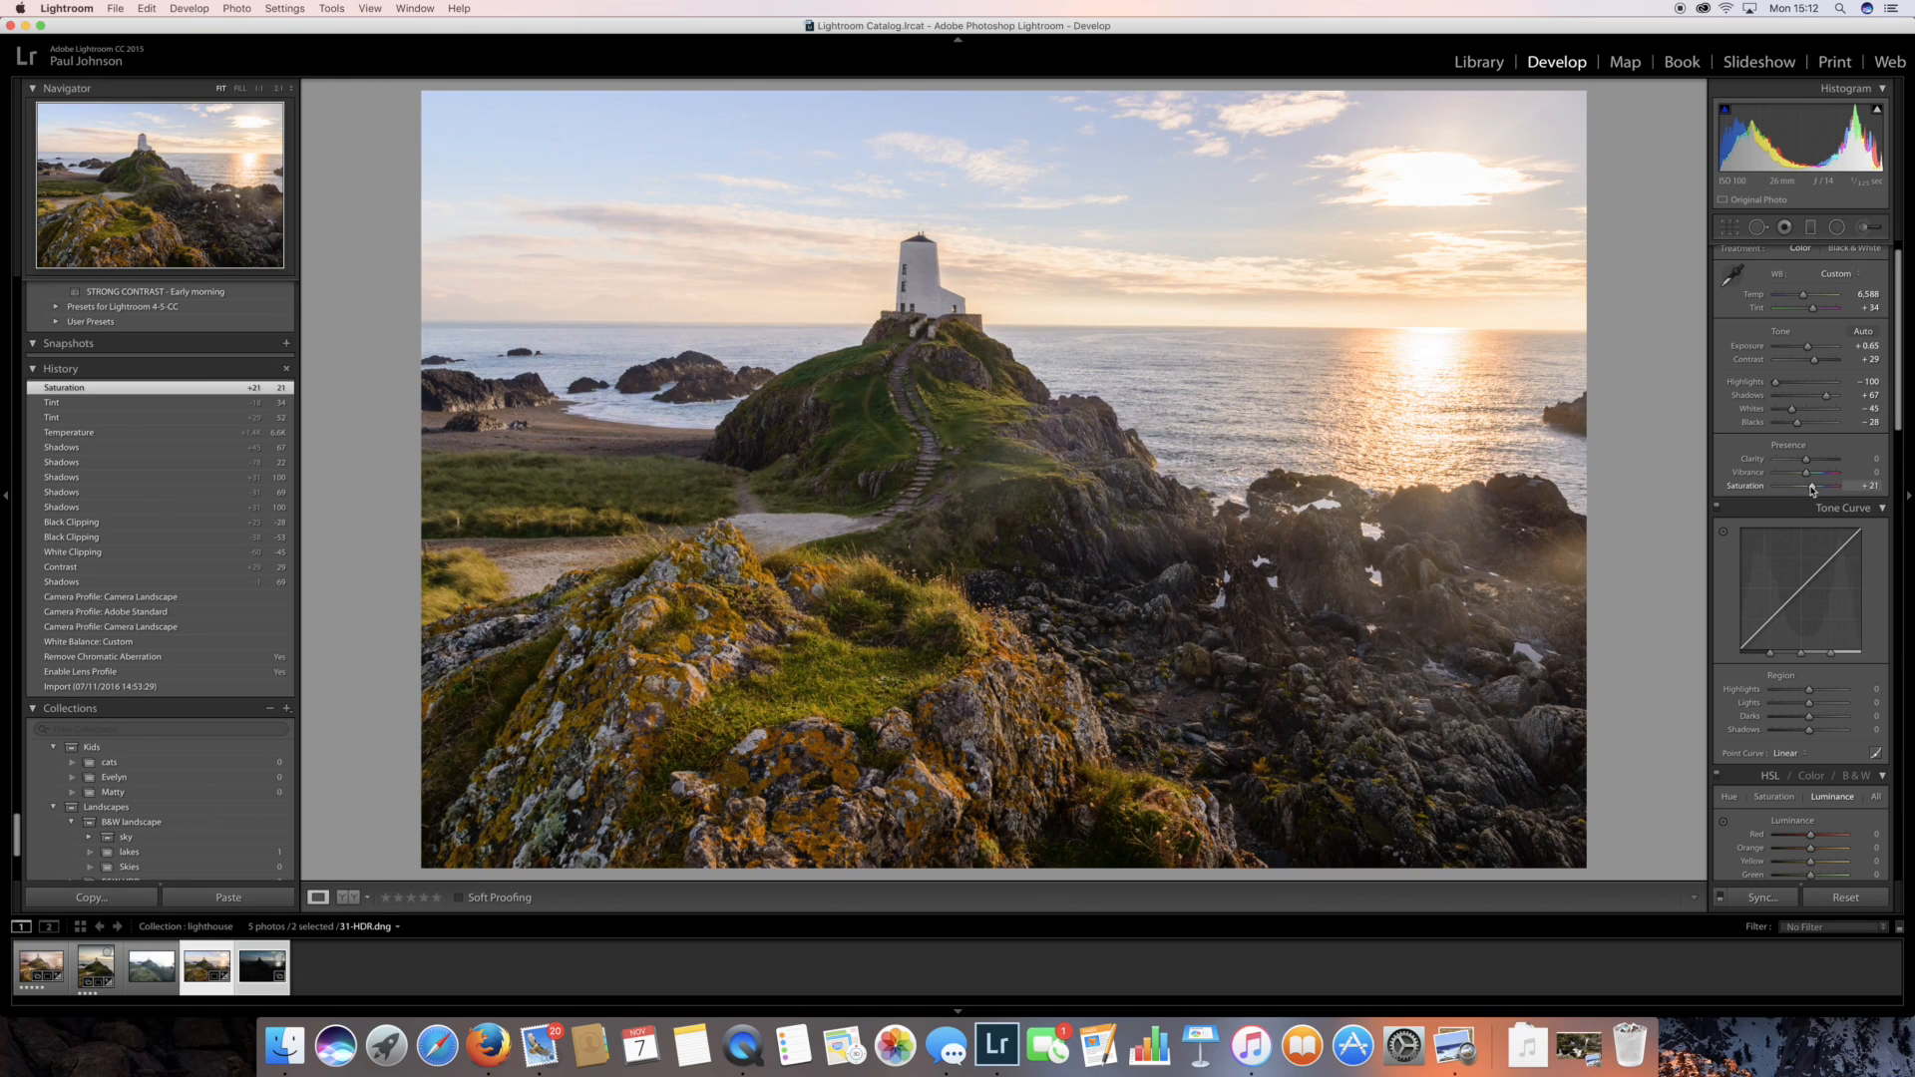
pyautogui.doubleClick(1744, 485)
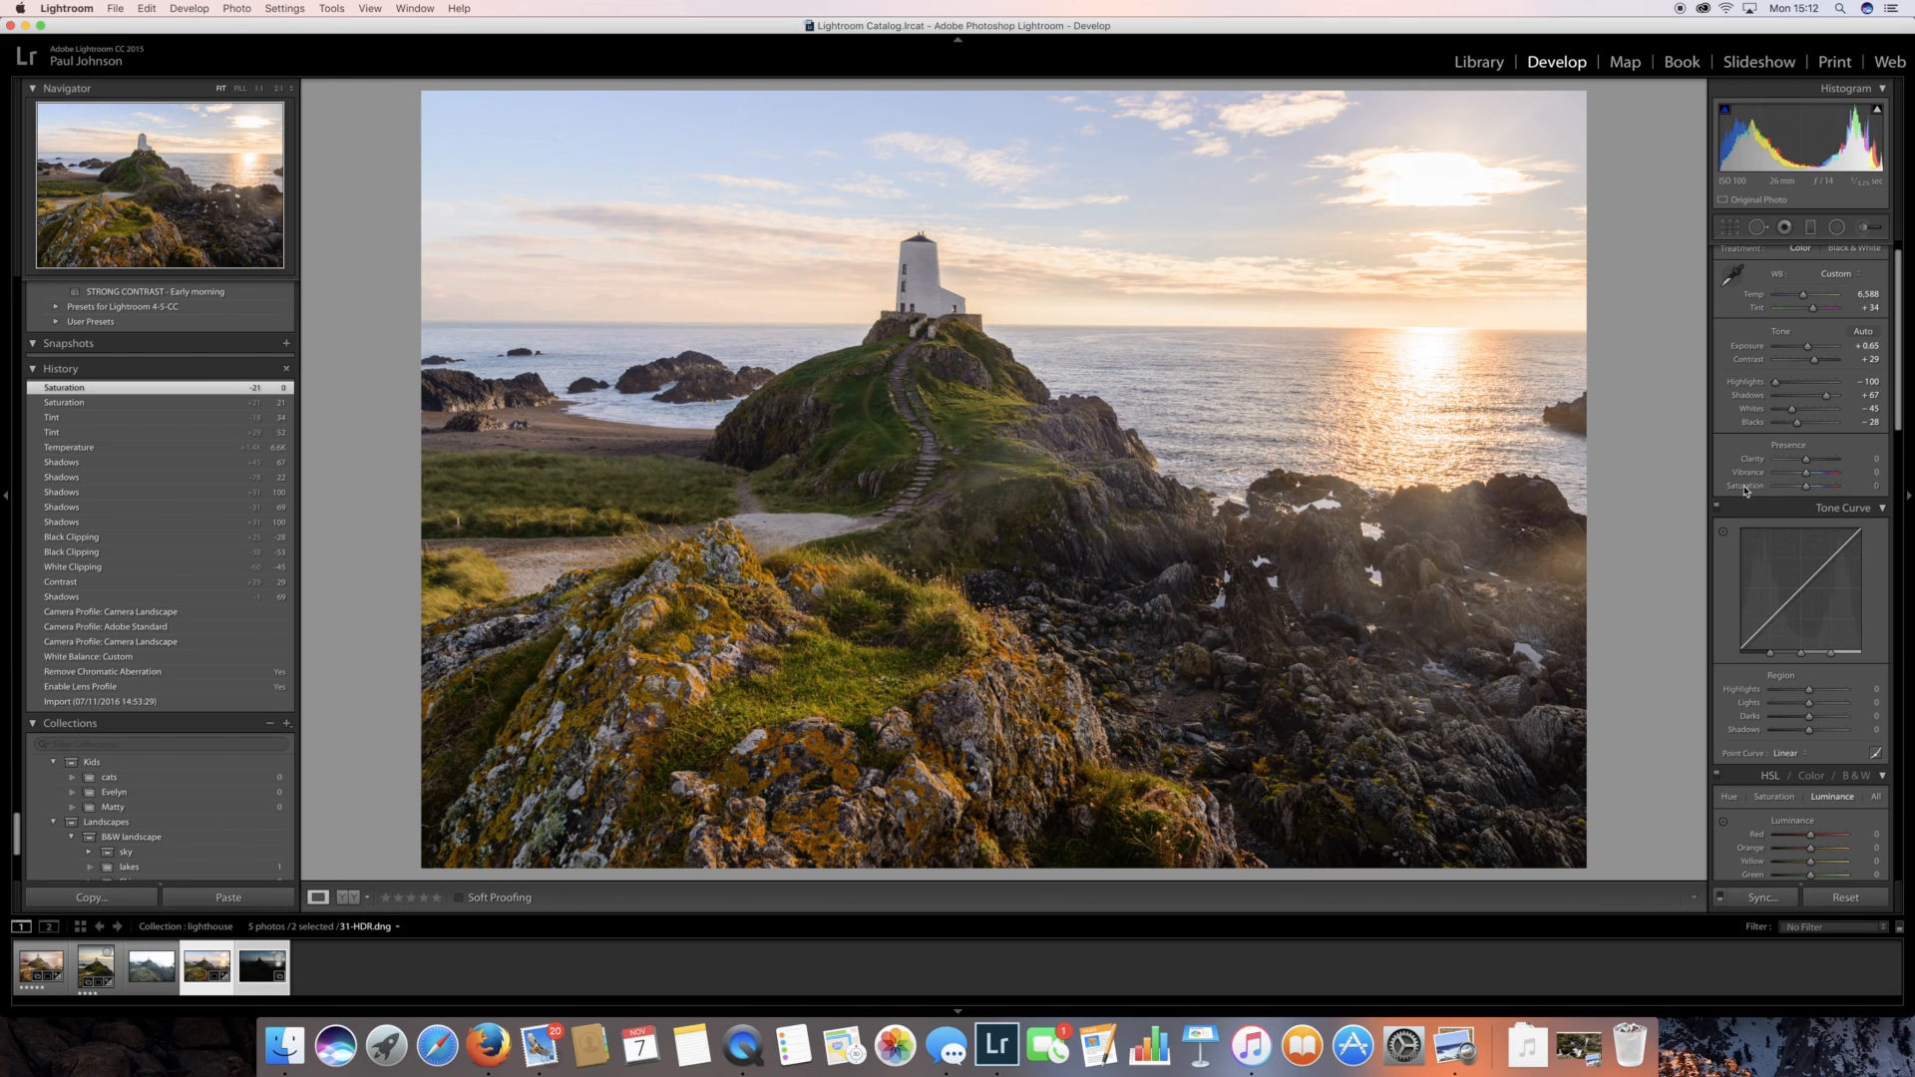
pyautogui.moveTo(1805, 489); pyautogui.dragTo(1802, 491)
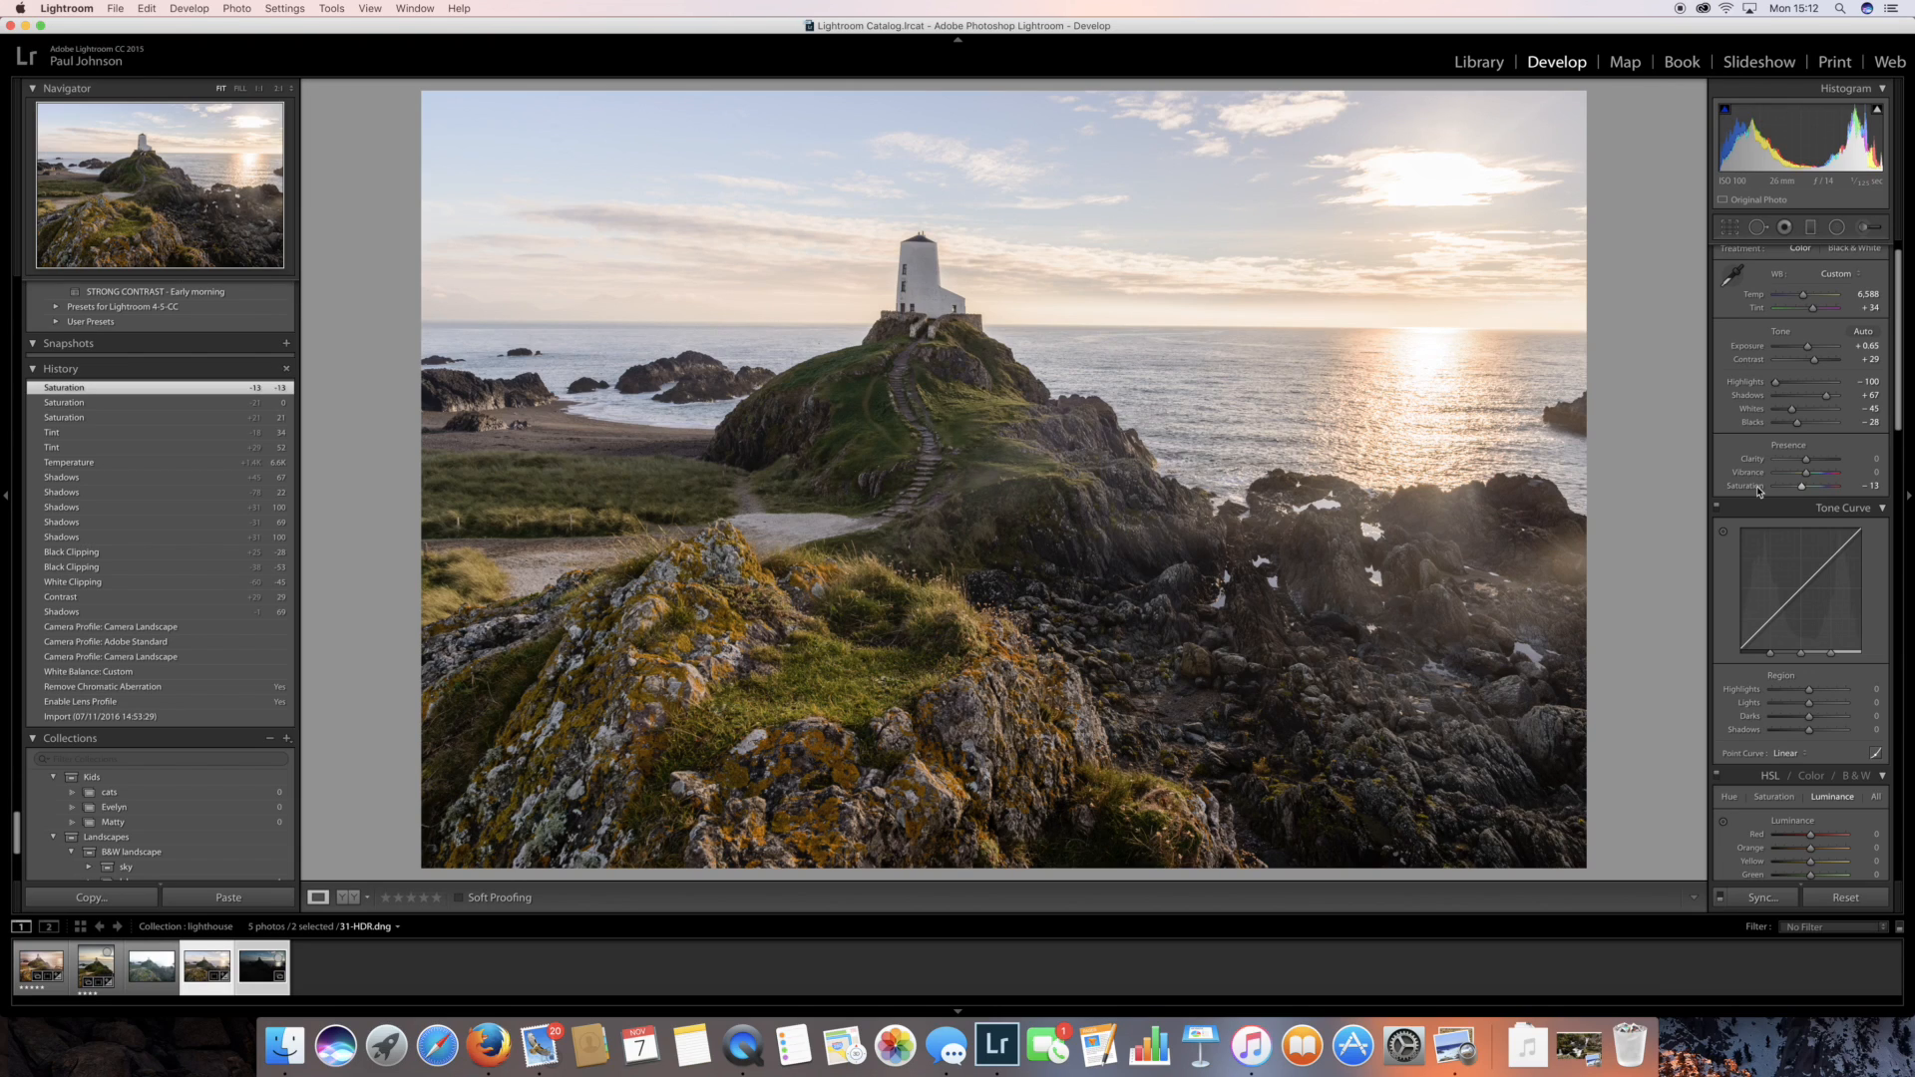
pyautogui.doubleClick(1759, 488)
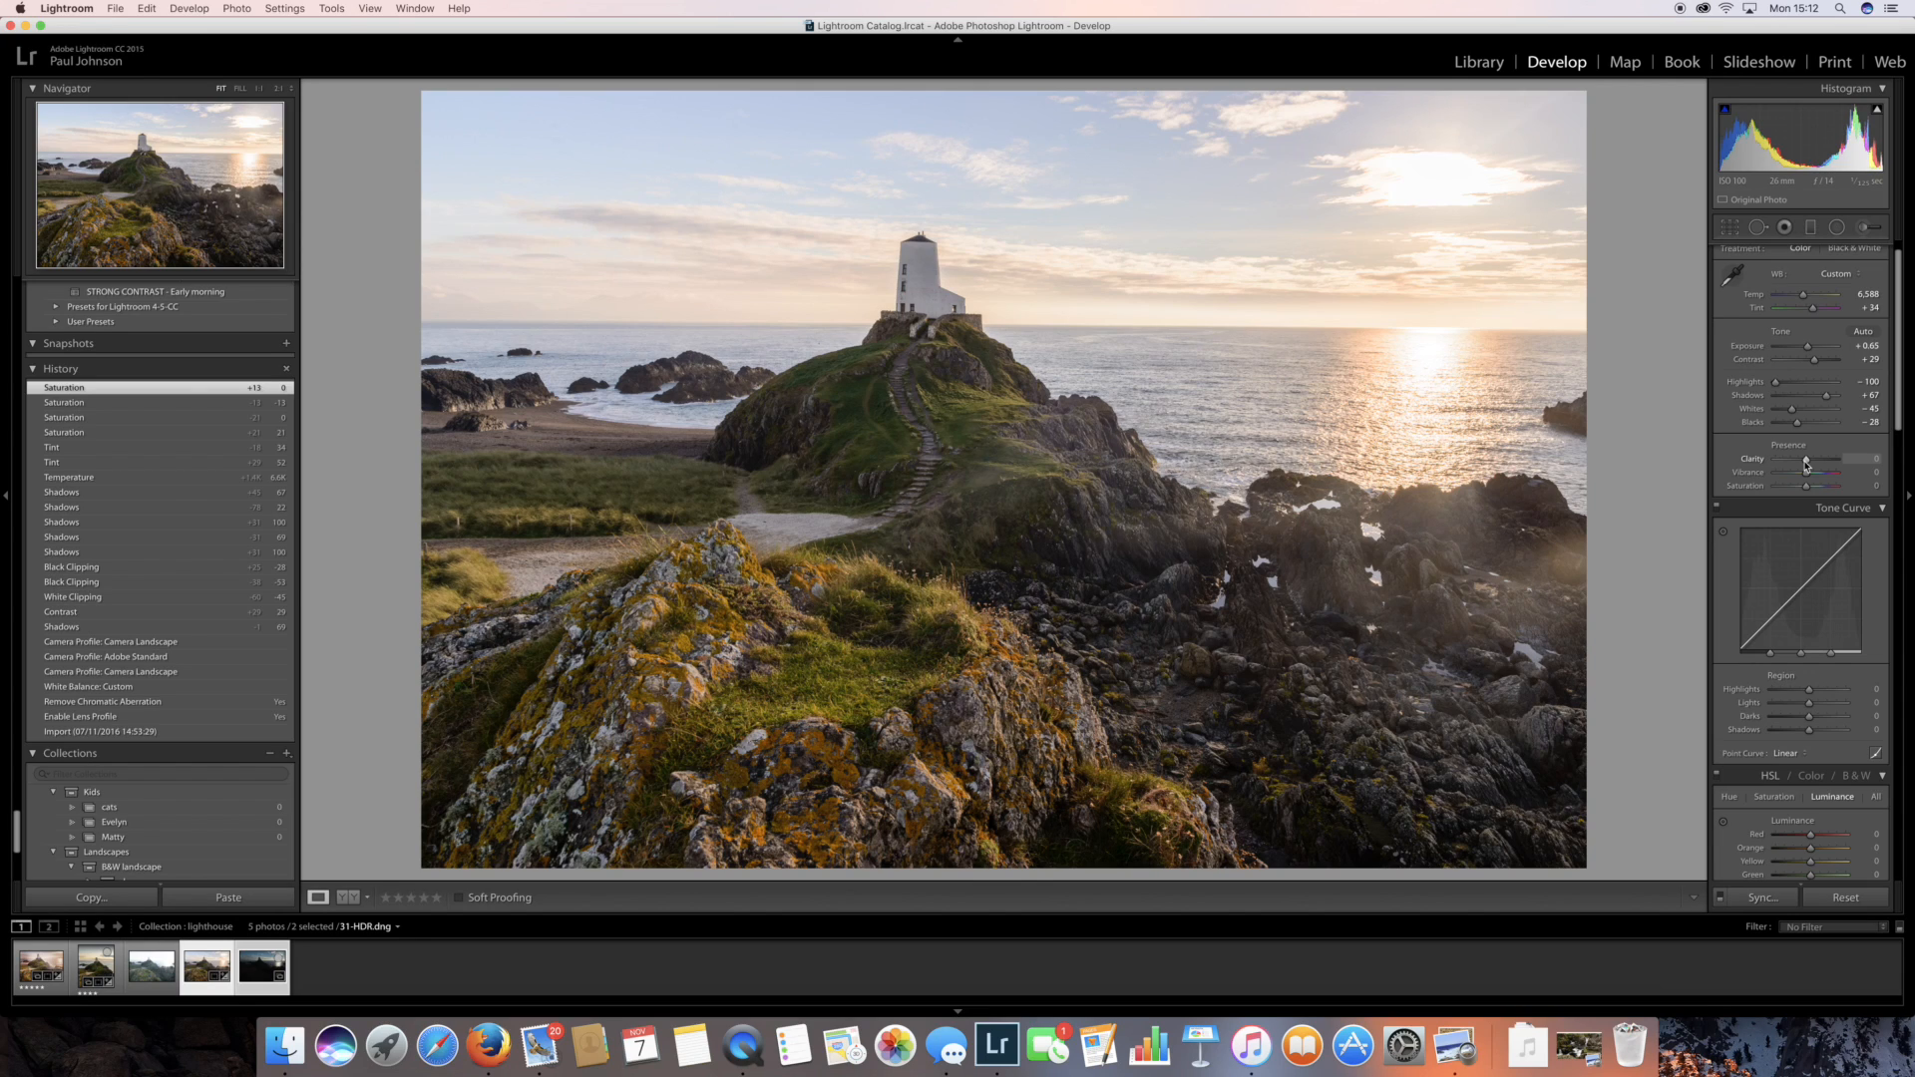
# Raise both the clarity and the vibrance of the photo to +10
pyautogui.moveTo(1805, 465); pyautogui.dragTo(1809, 466)
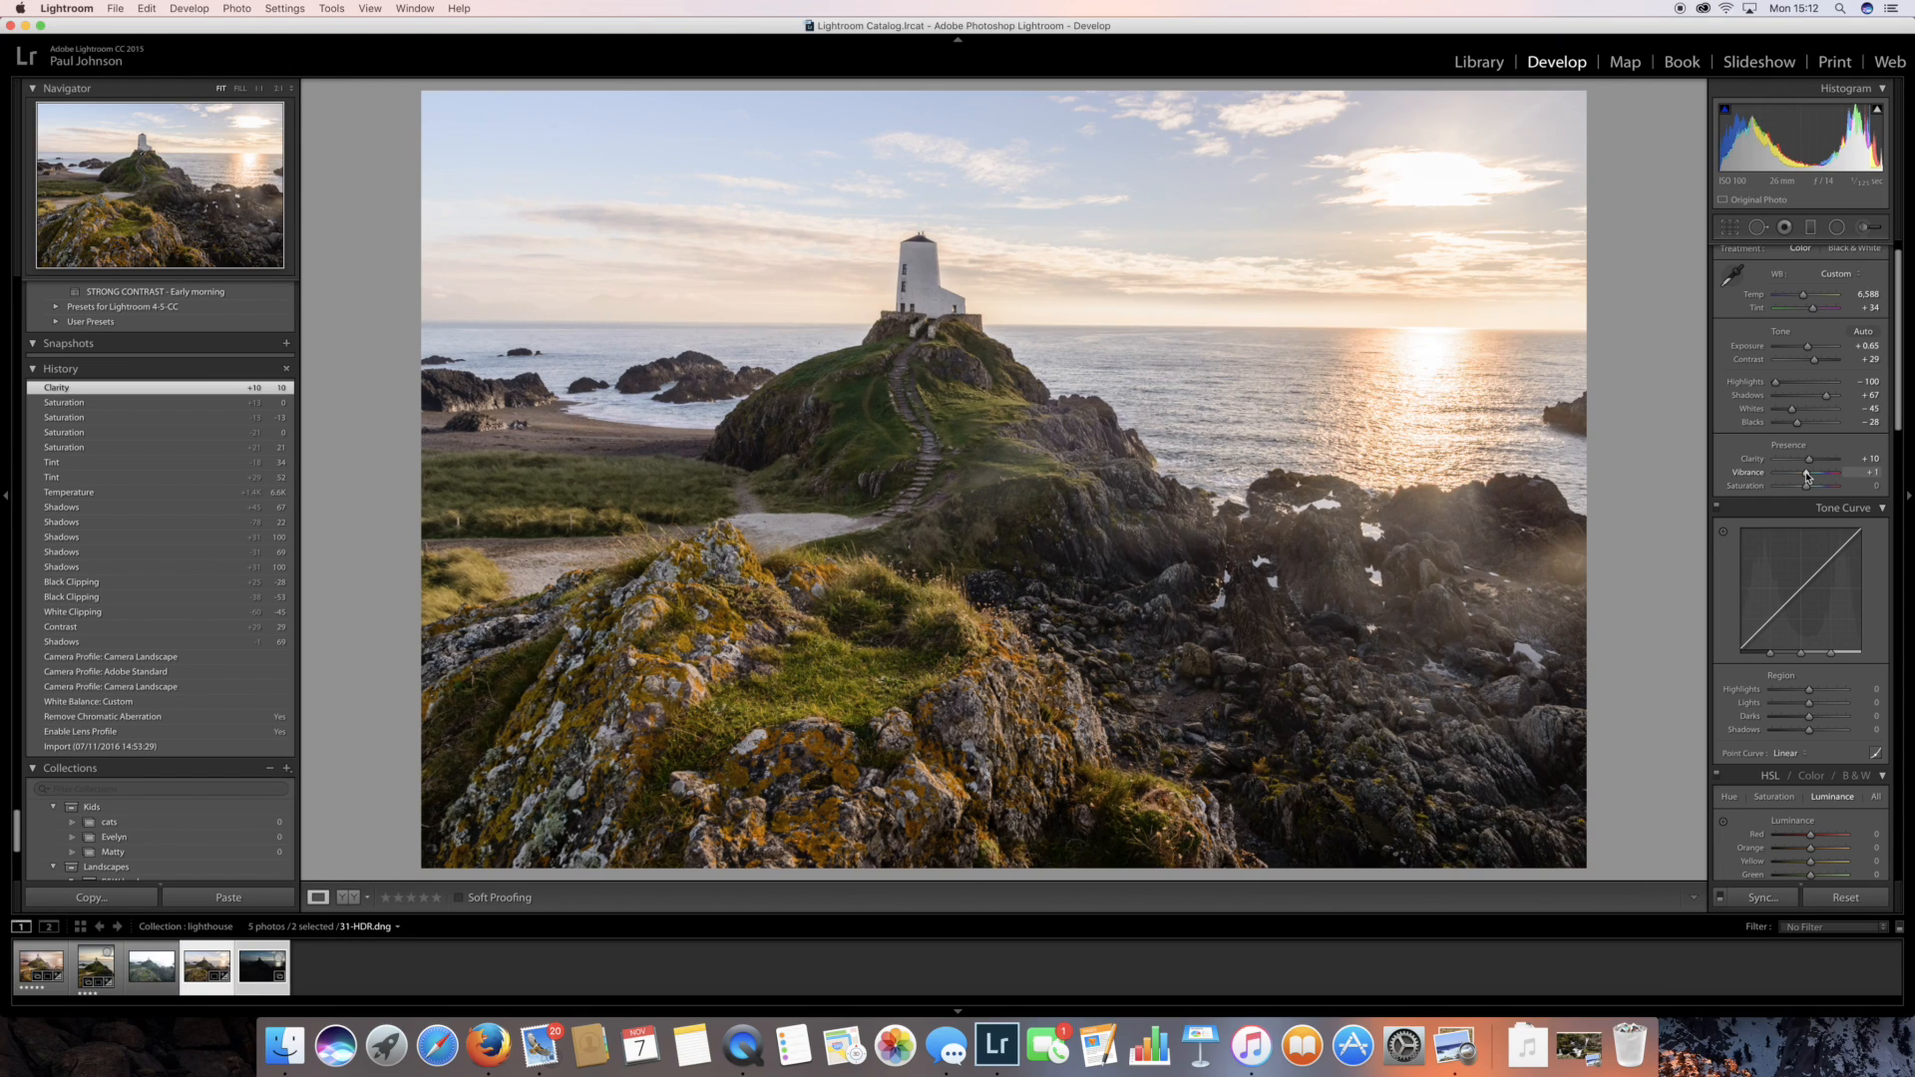
pyautogui.moveTo(1806, 477); pyautogui.dragTo(1811, 477)
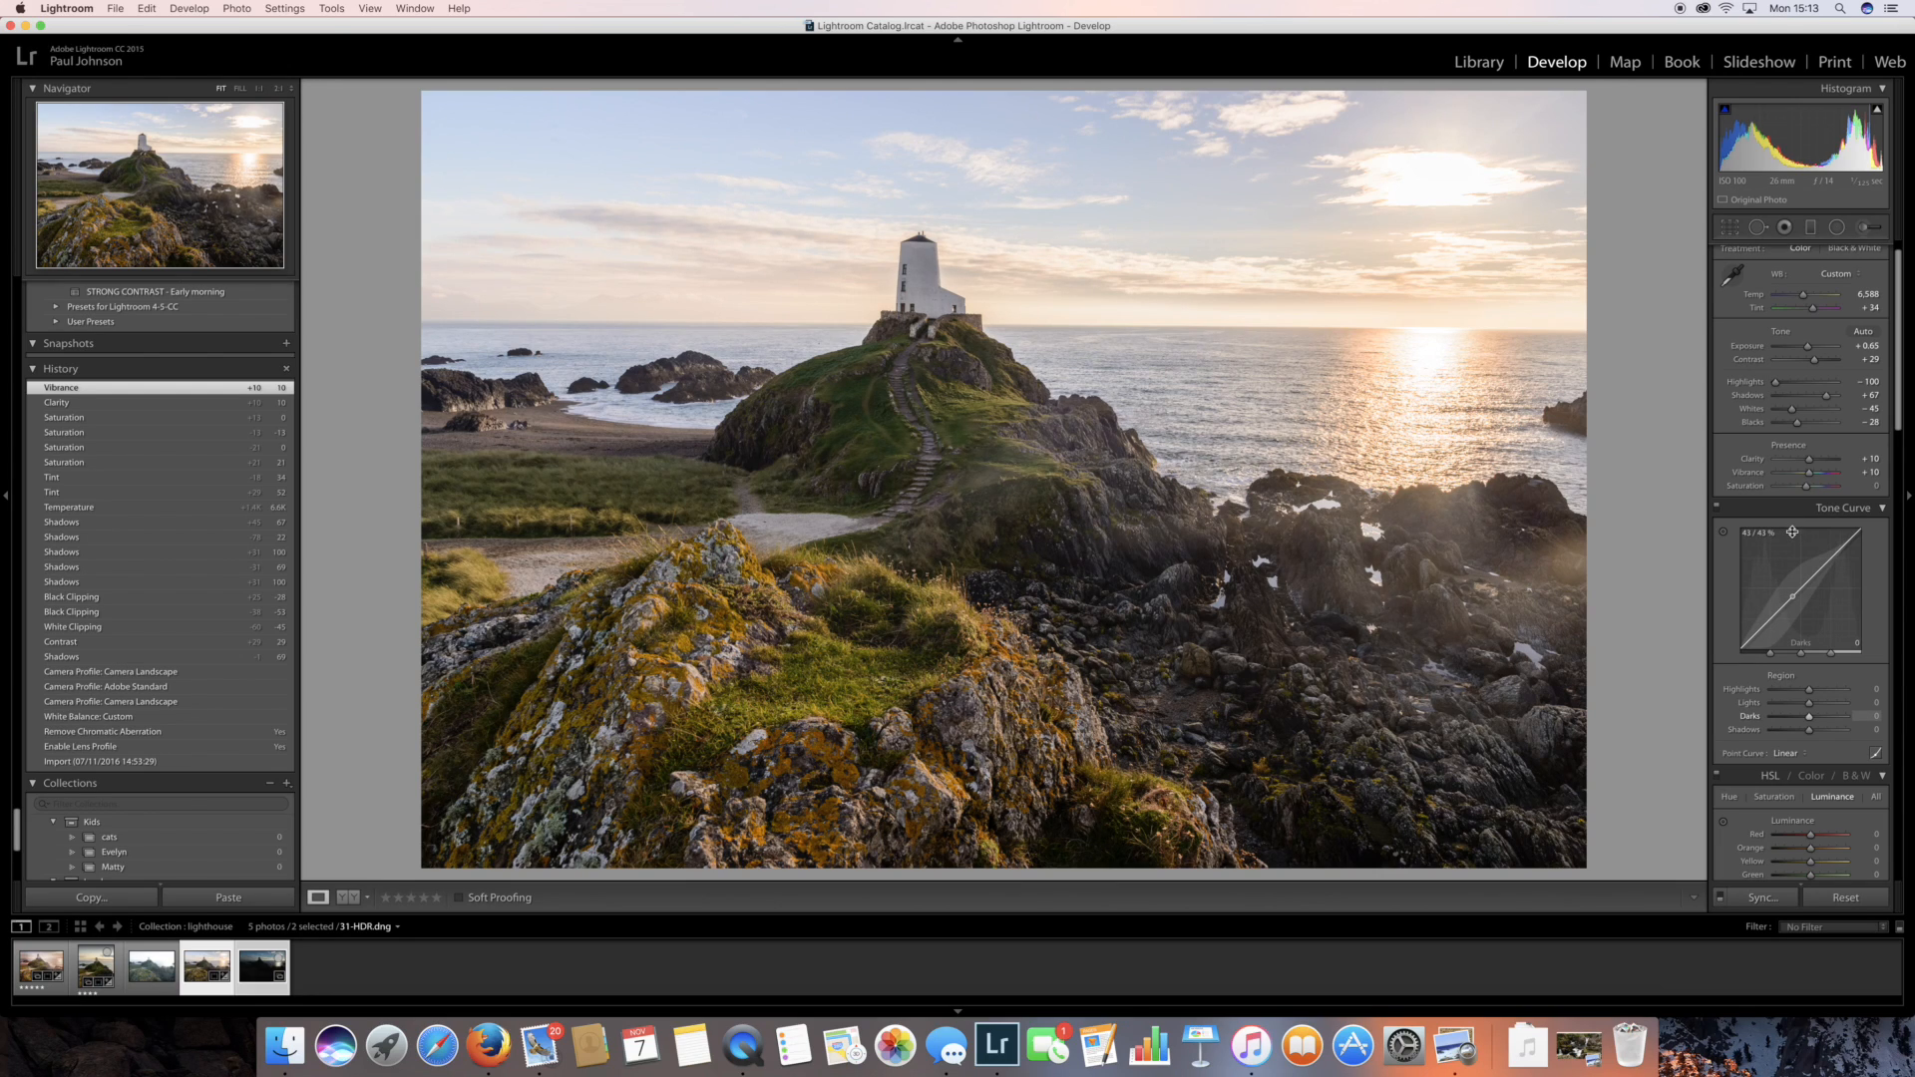
# Set the sharpening amount to 70 and the sharpening radius to 1.5
pyautogui.scroll(-1, 1793, 544)
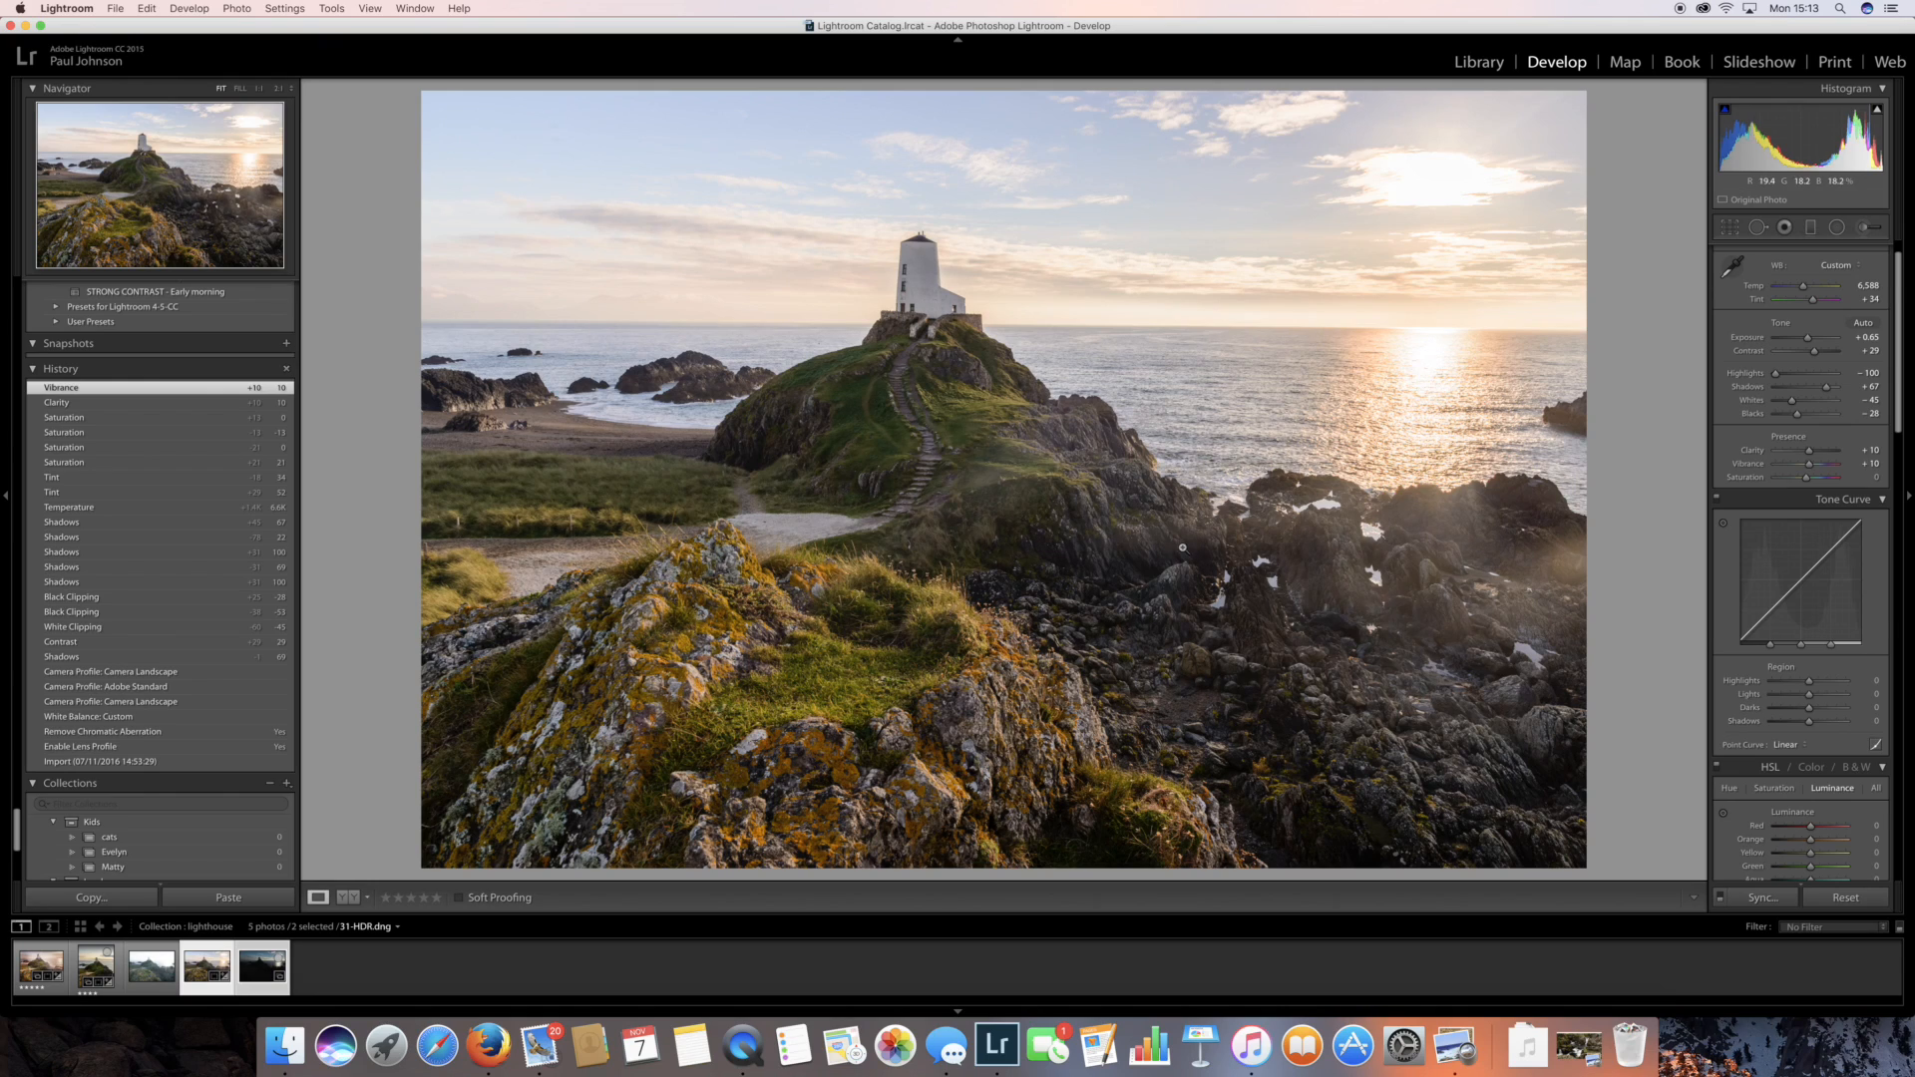
pyautogui.scroll(-3, 1790, 586)
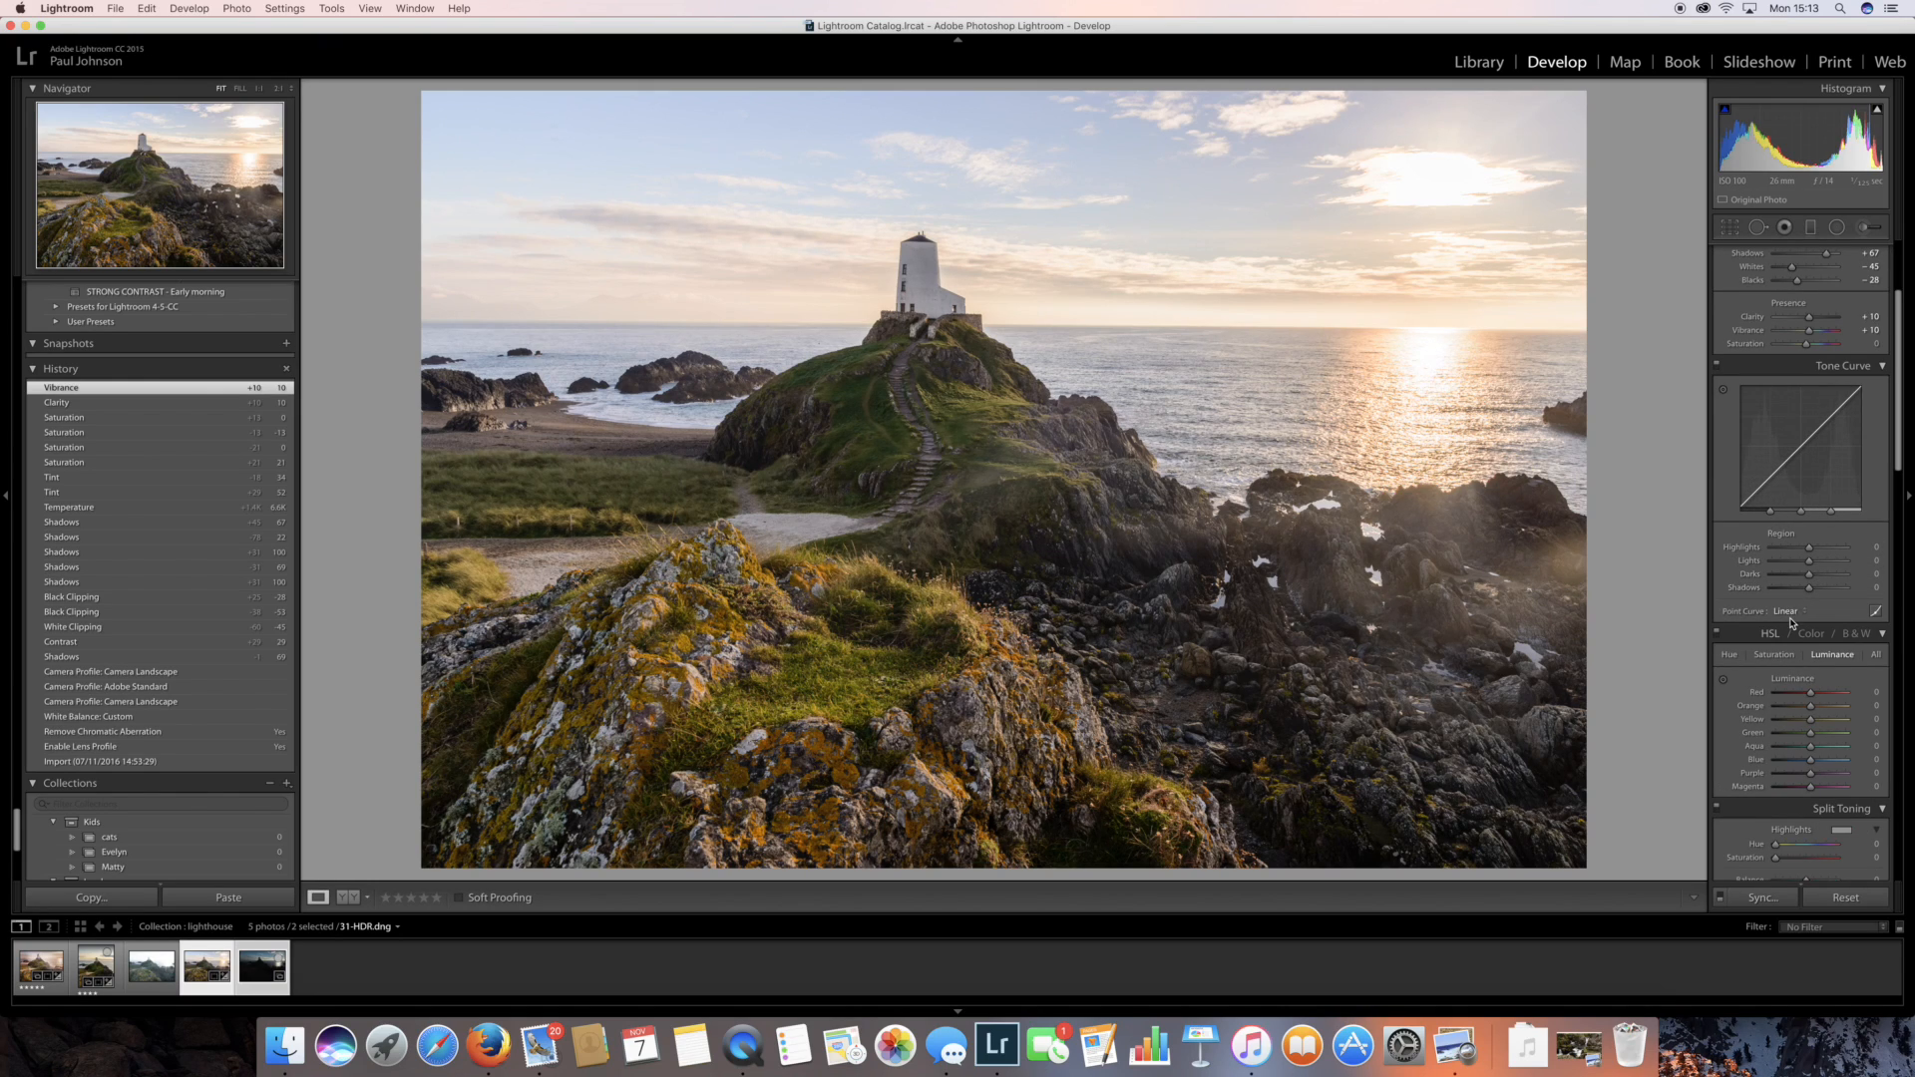
pyautogui.scroll(-2, 1794, 618)
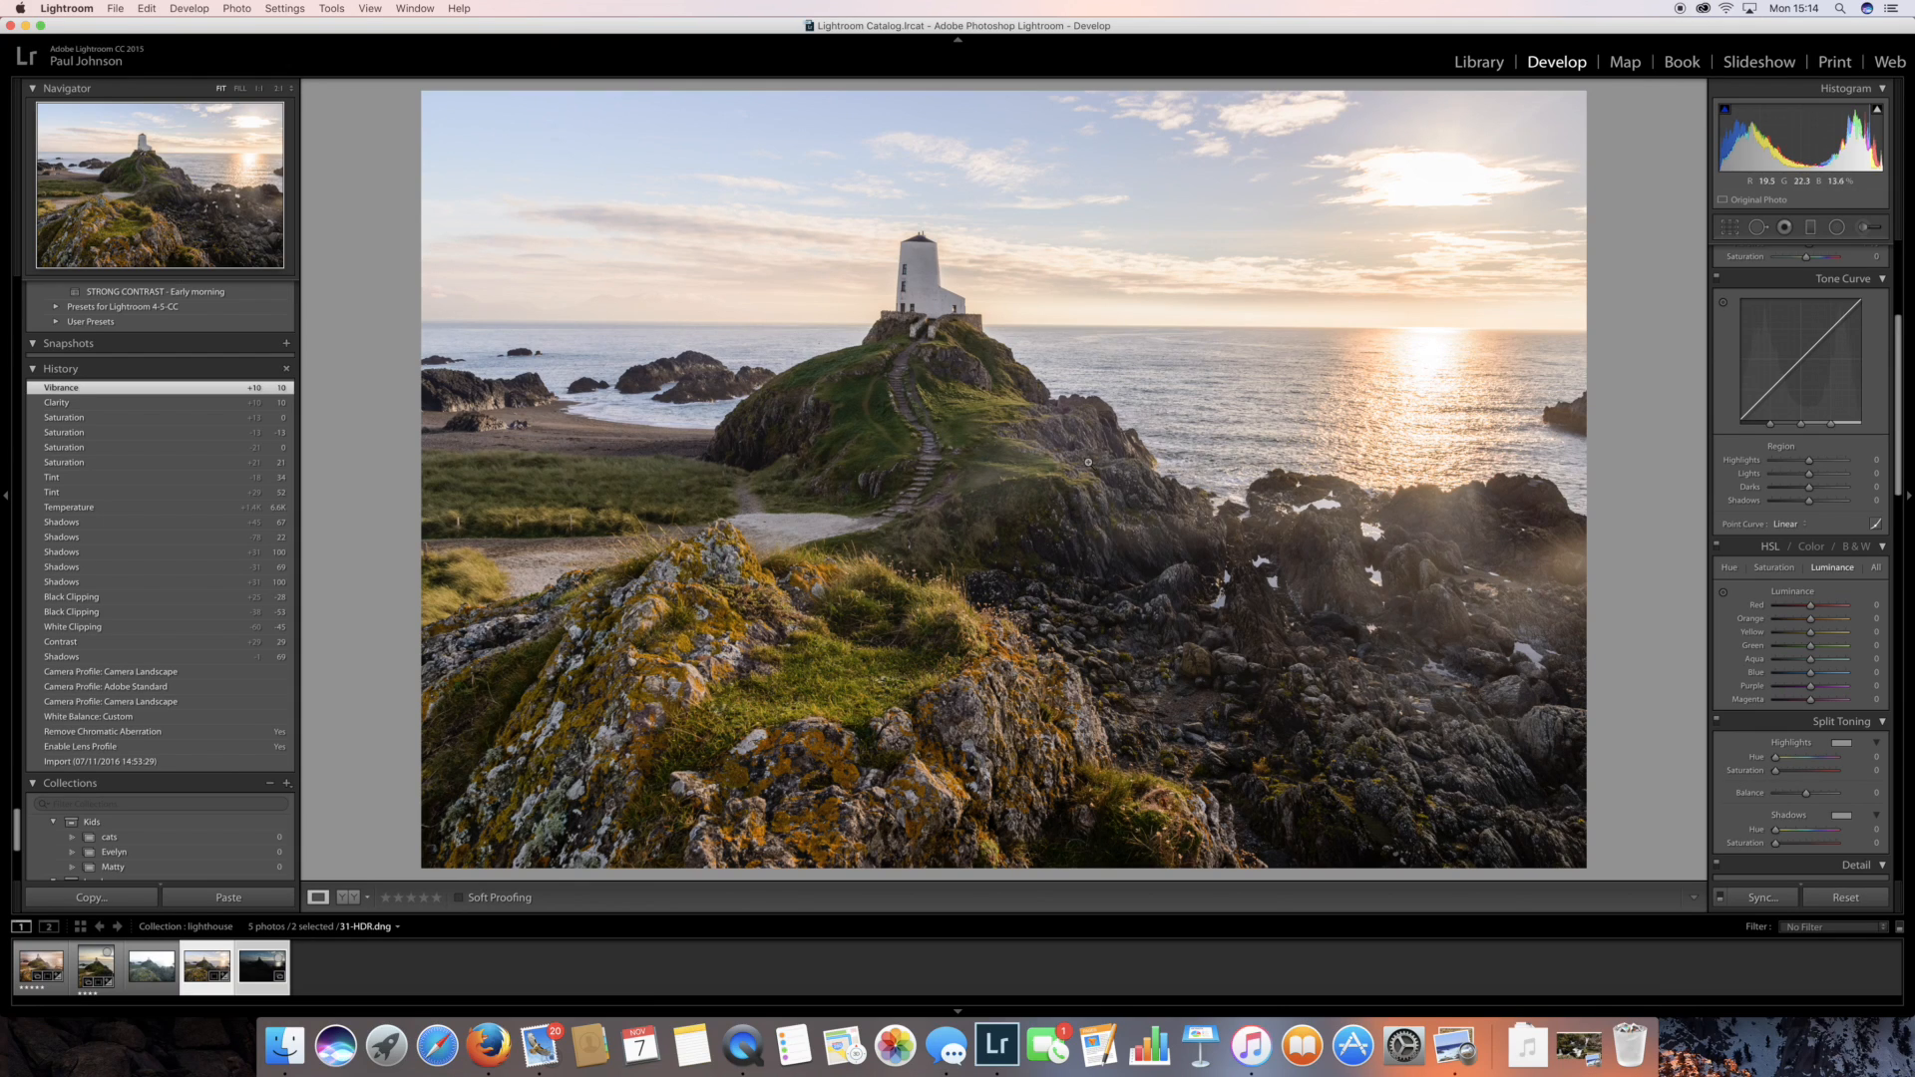
pyautogui.scroll(-4, 1778, 687)
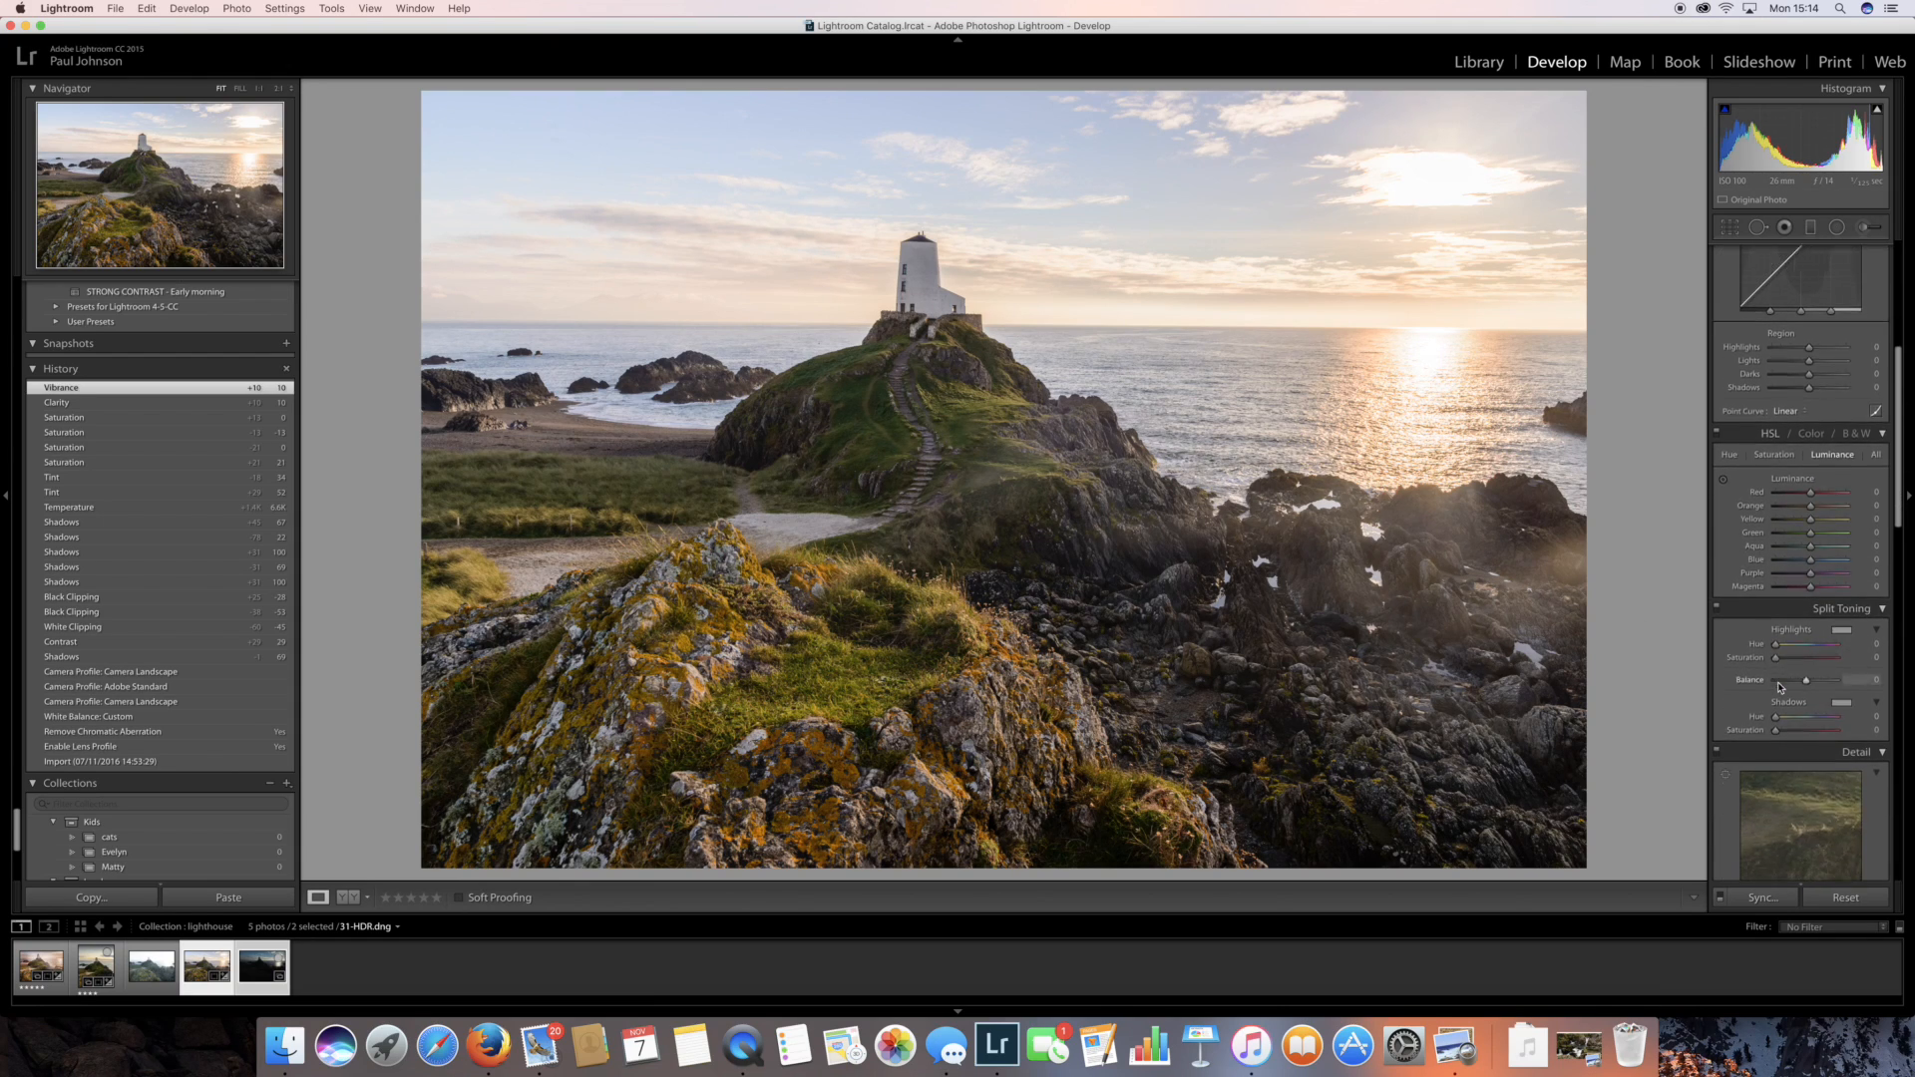
pyautogui.scroll(-6, 1778, 687)
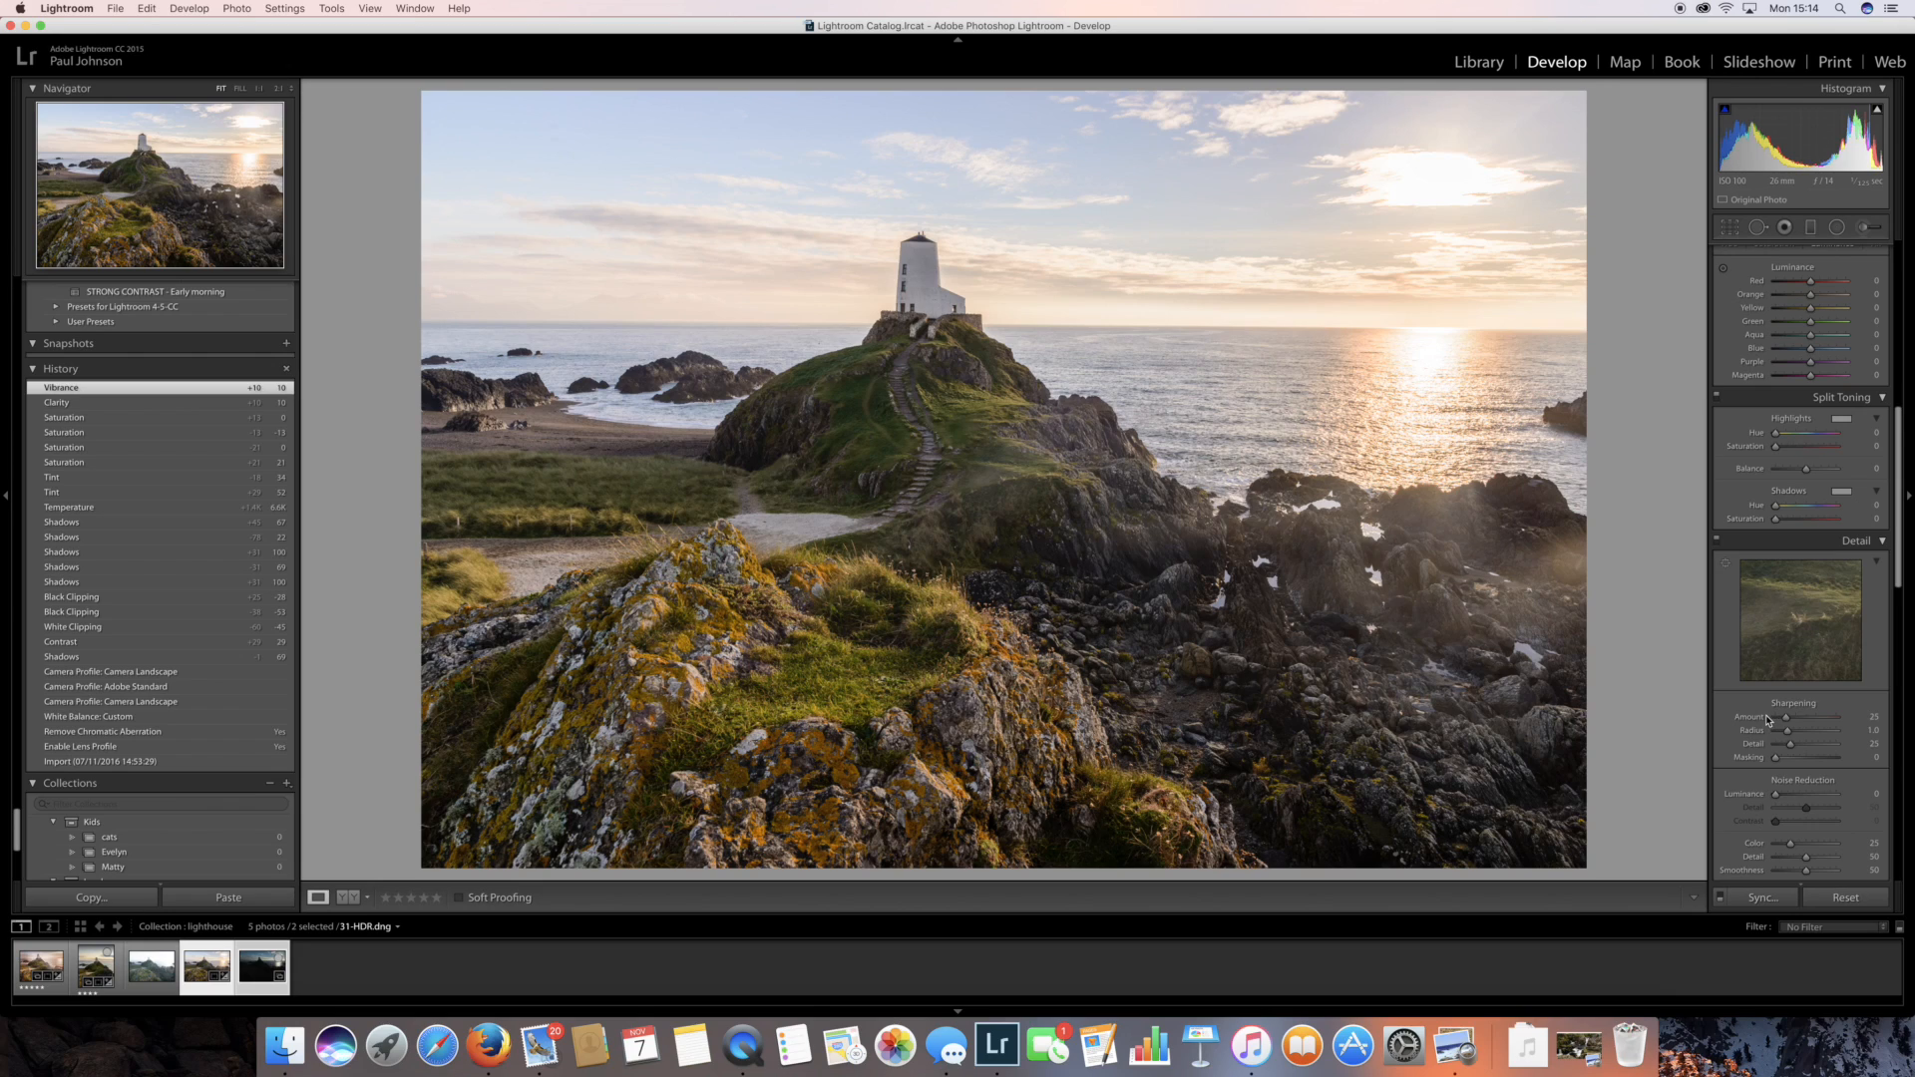
pyautogui.moveTo(1785, 717); pyautogui.dragTo(1803, 722)
pyautogui.moveTo(1804, 722); pyautogui.dragTo(1804, 722)
pyautogui.press('alt')
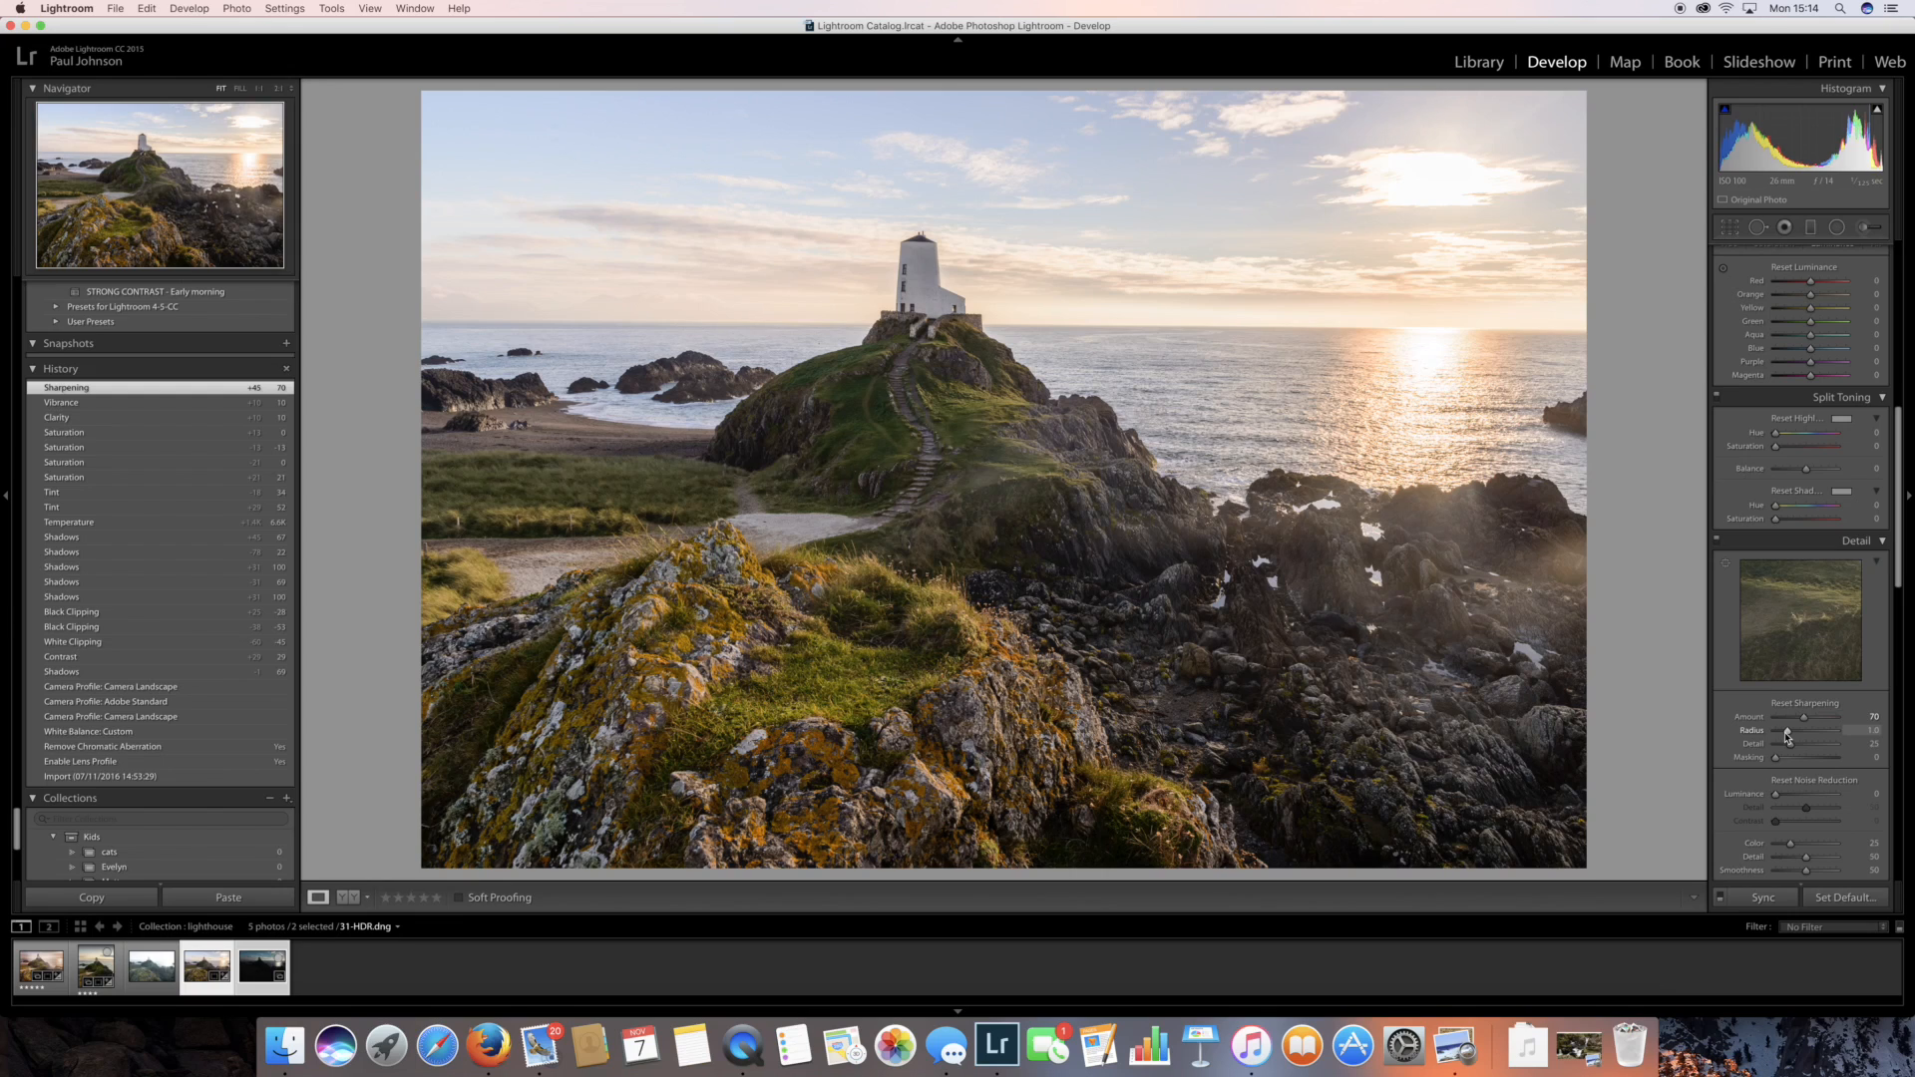
pyautogui.moveTo(1788, 732); pyautogui.dragTo(1799, 735)
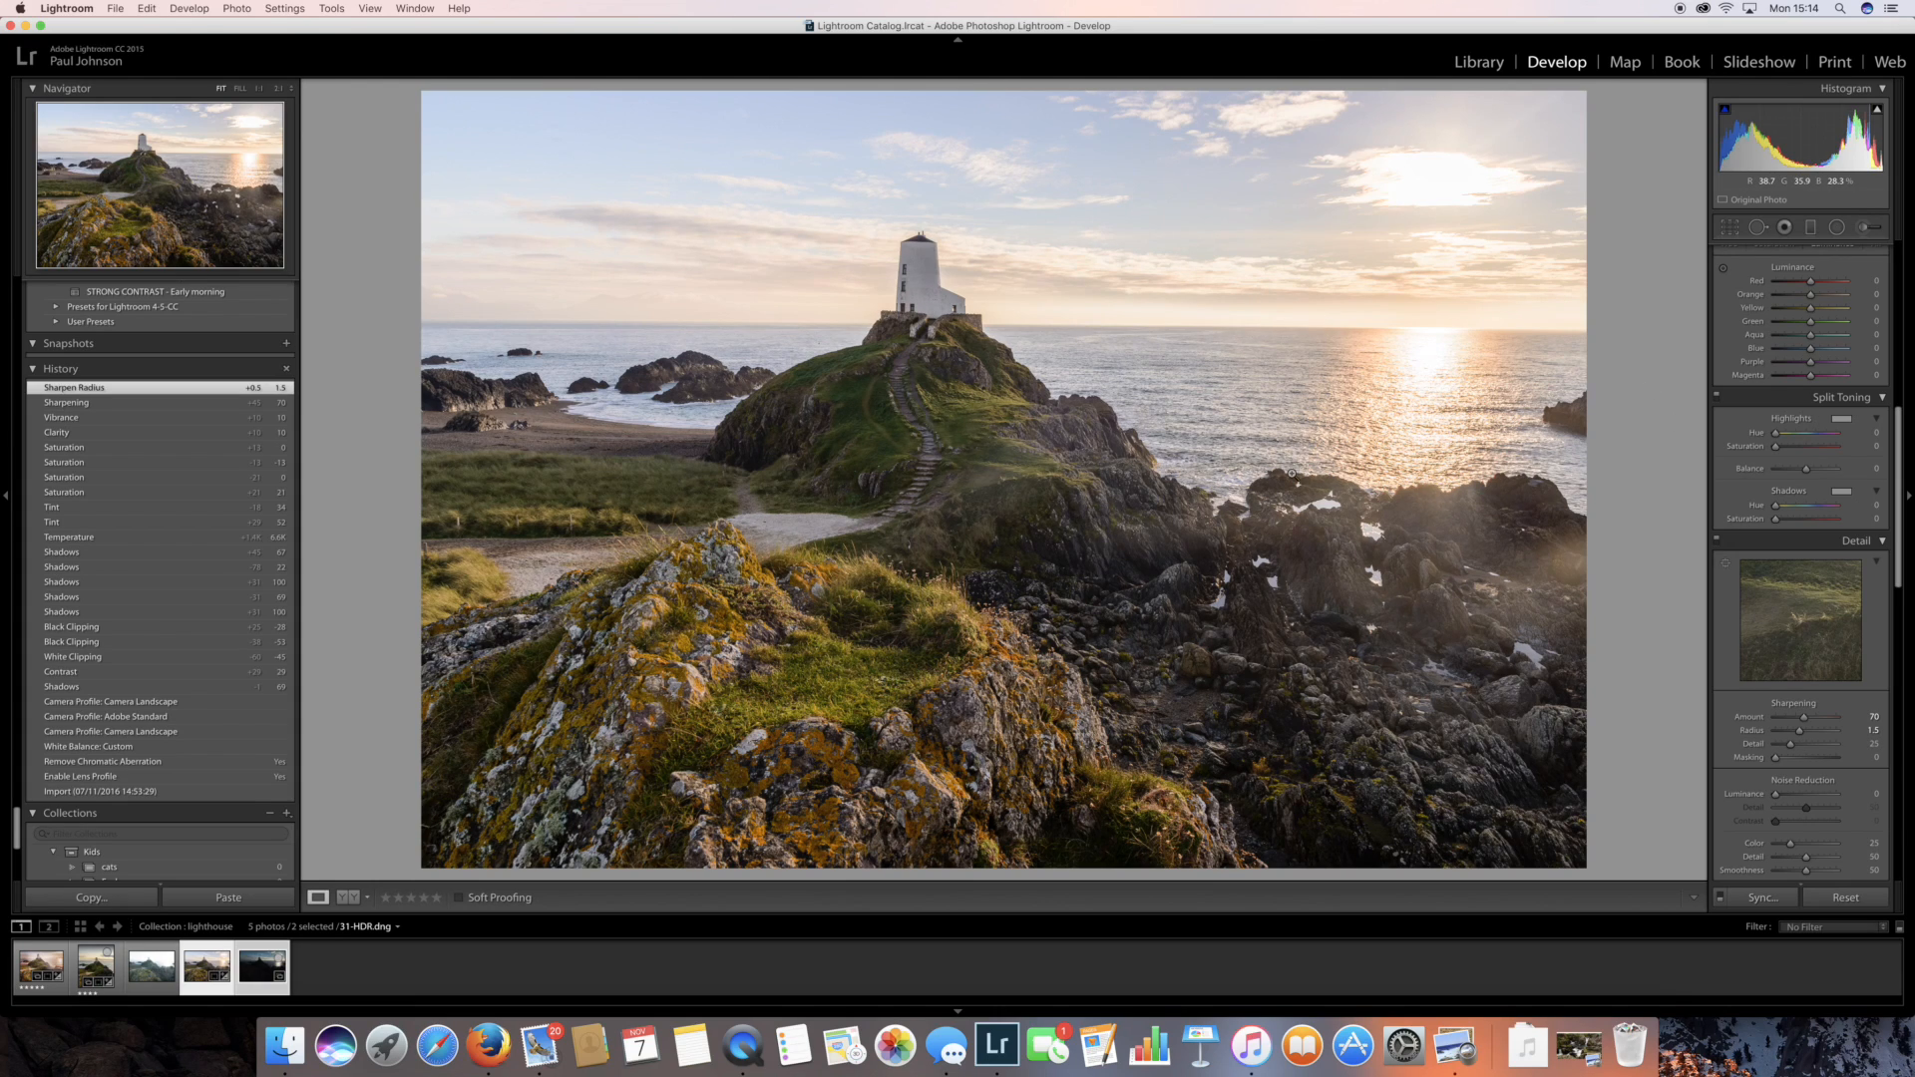
# Set the sharpening masking to 48 while checking the black-and-white mask preview
pyautogui.keyDown('alt'); pyautogui.click(1776, 758); pyautogui.keyUp('alt')
pyautogui.moveTo(1777, 758); pyautogui.dragTo(1808, 761)
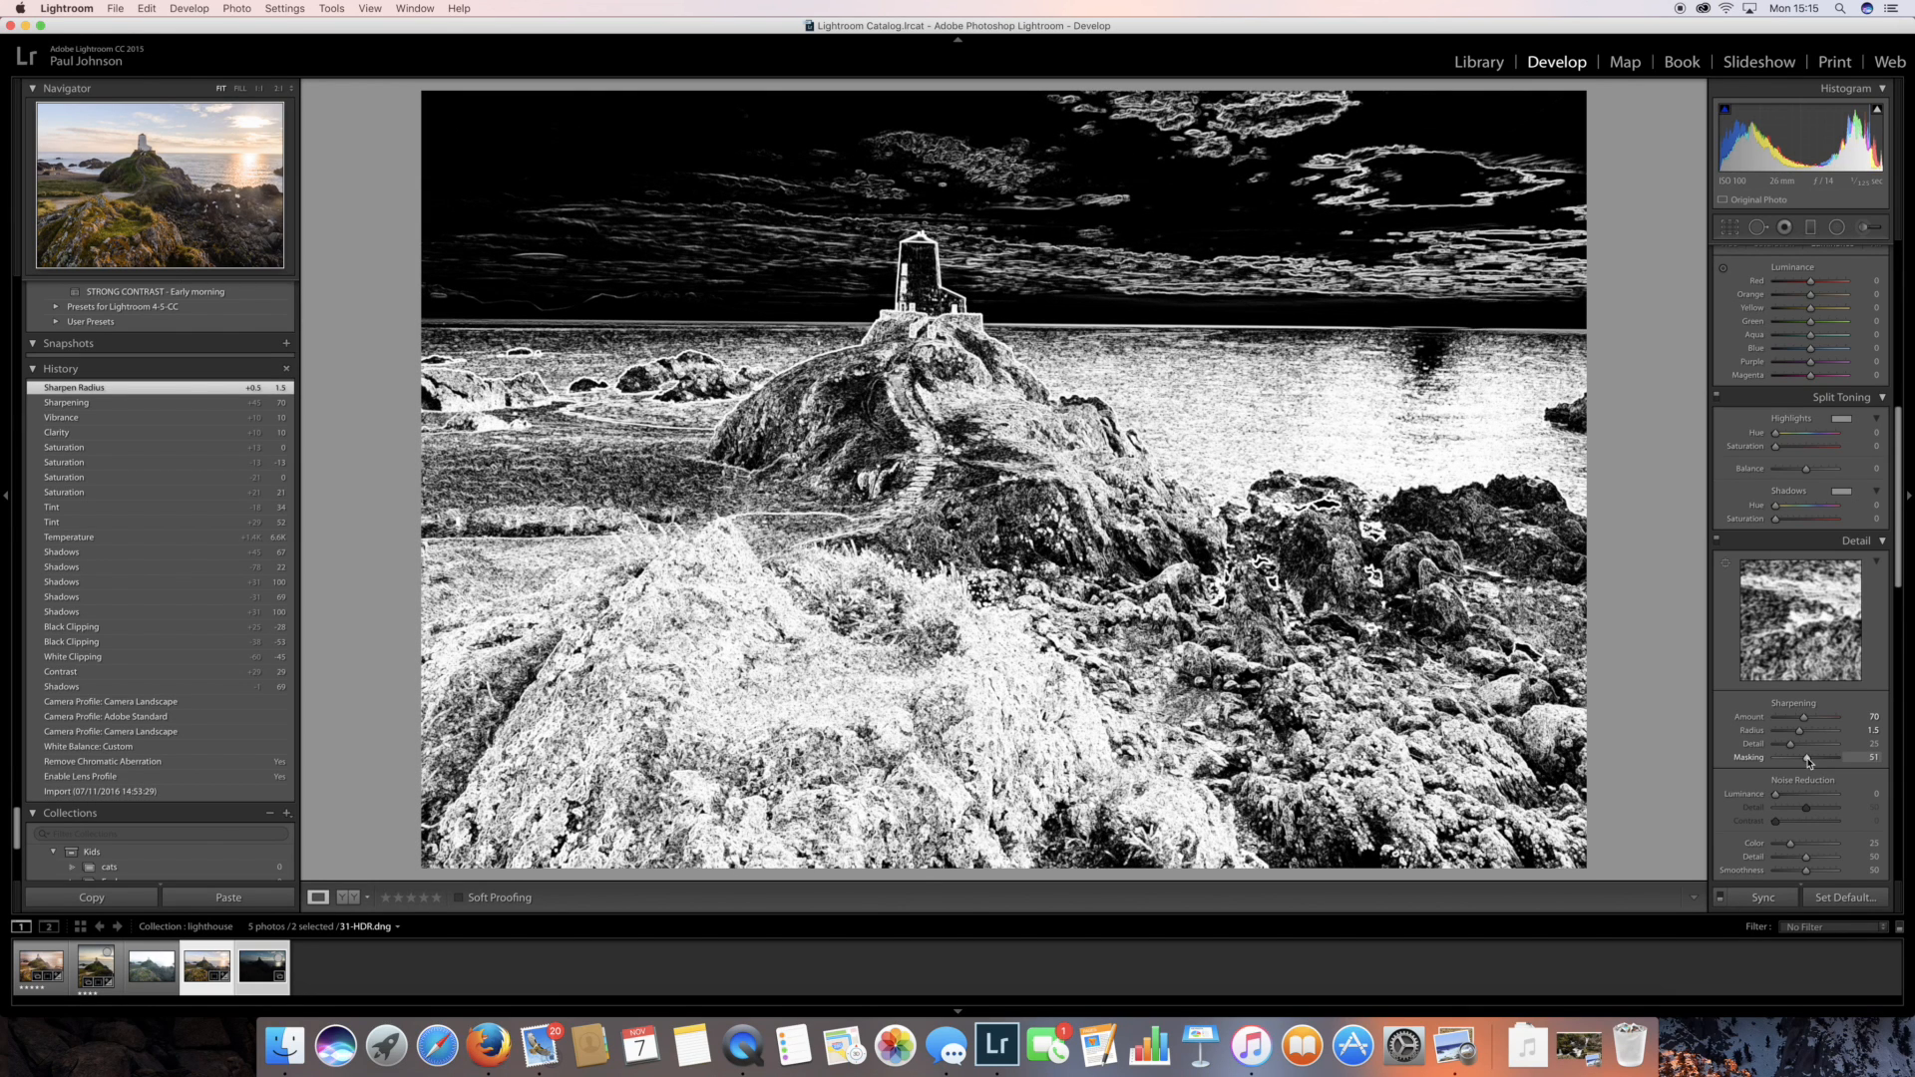
pyautogui.moveTo(1808, 761); pyautogui.dragTo(1807, 764)
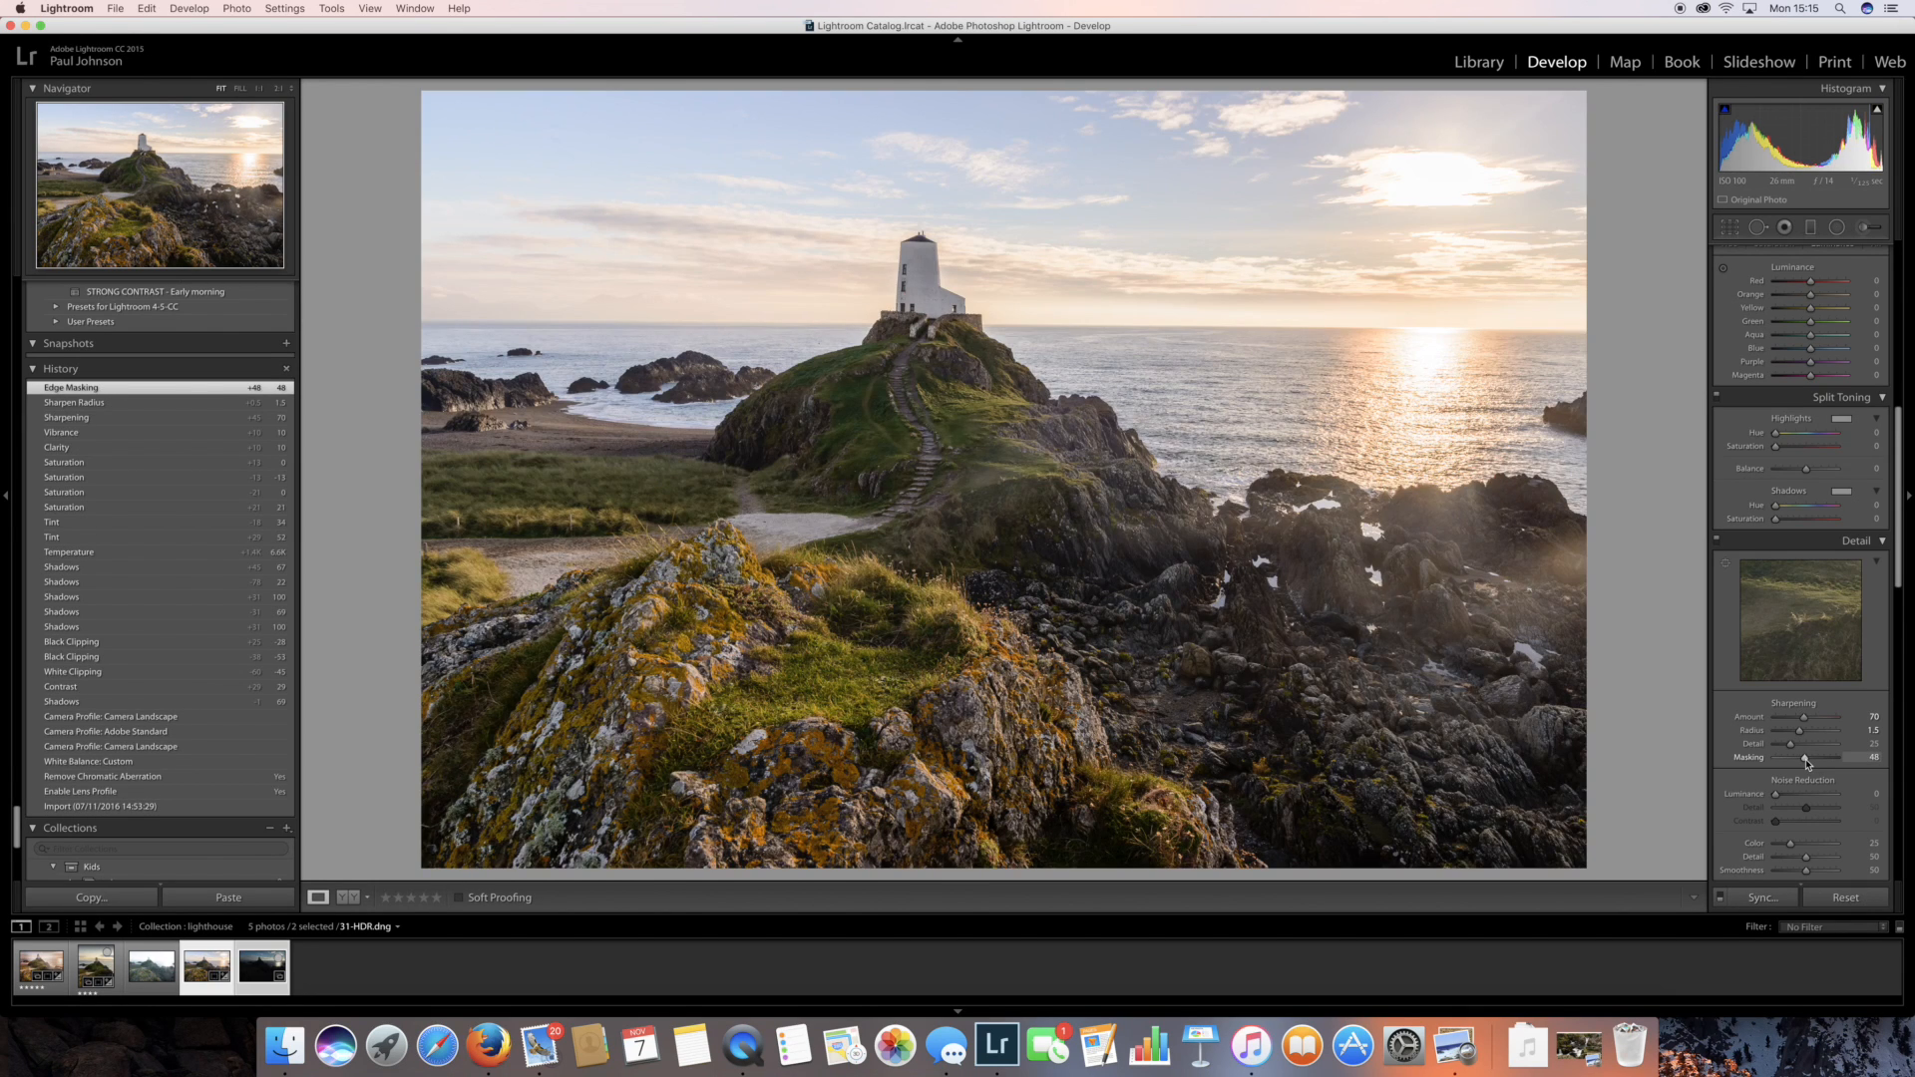
# Set the noise reduction to 31 for luminance and 70 for color
pyautogui.scroll(-3, 1795, 753)
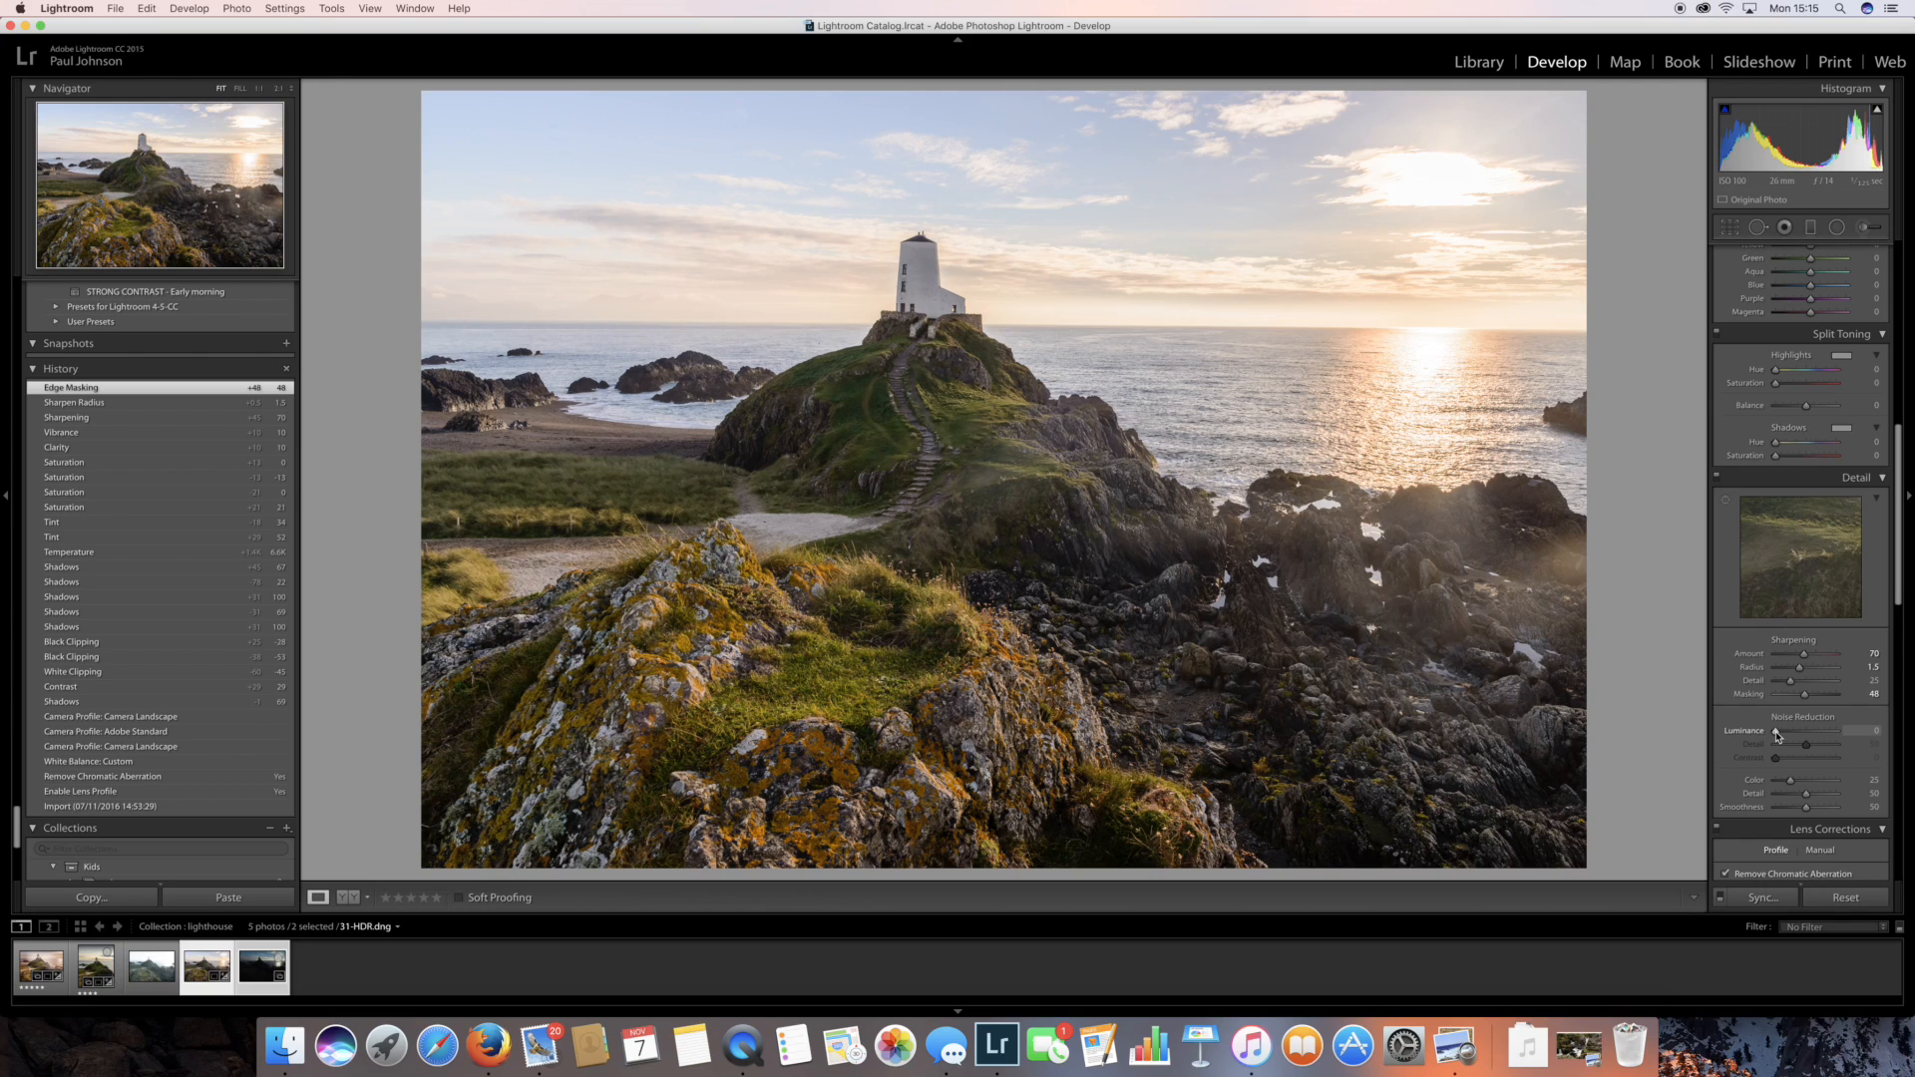
pyautogui.moveTo(1776, 733); pyautogui.dragTo(1818, 785)
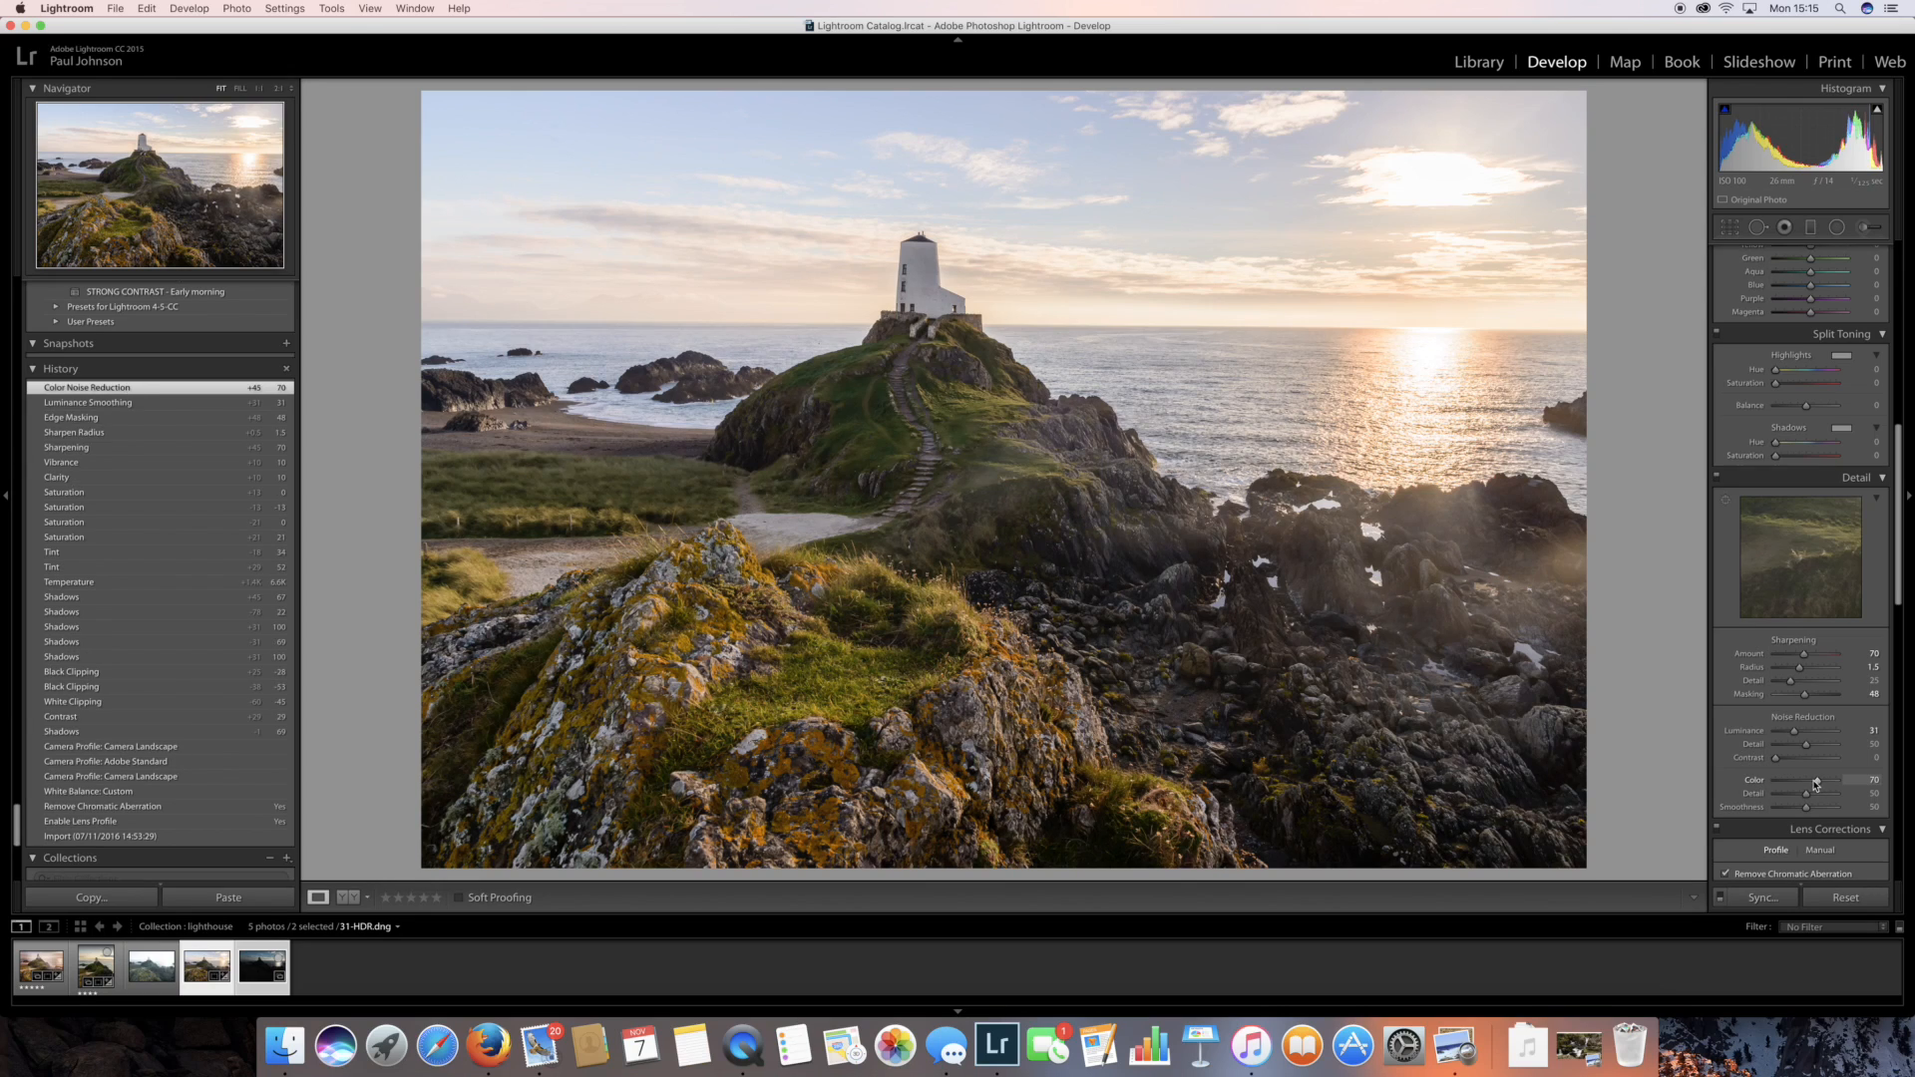
# Crop a narrow strip off the photo's right and bottom edges and straighten the horizon with a crop angle of -0.60
pyautogui.scroll(1, 1779, 674)
pyautogui.scroll(20, 1778, 674)
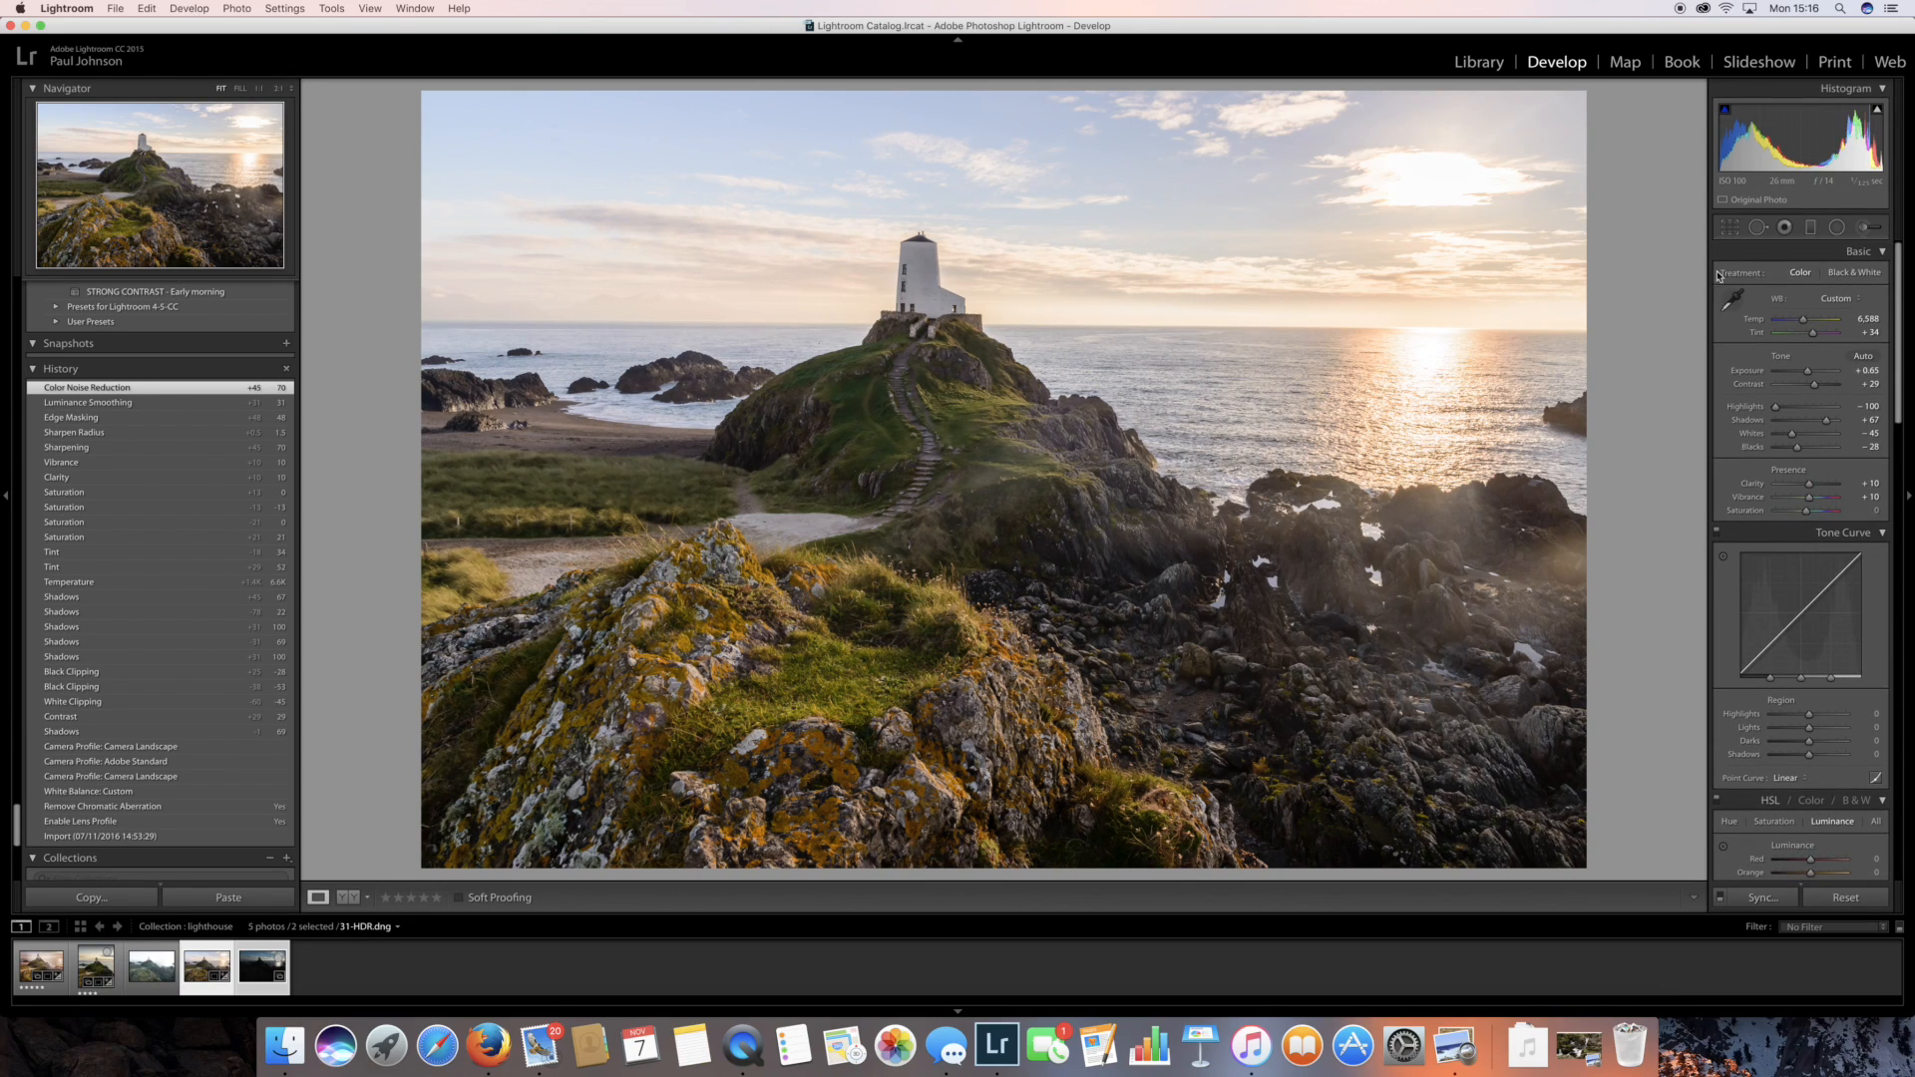
pyautogui.click(1729, 228)
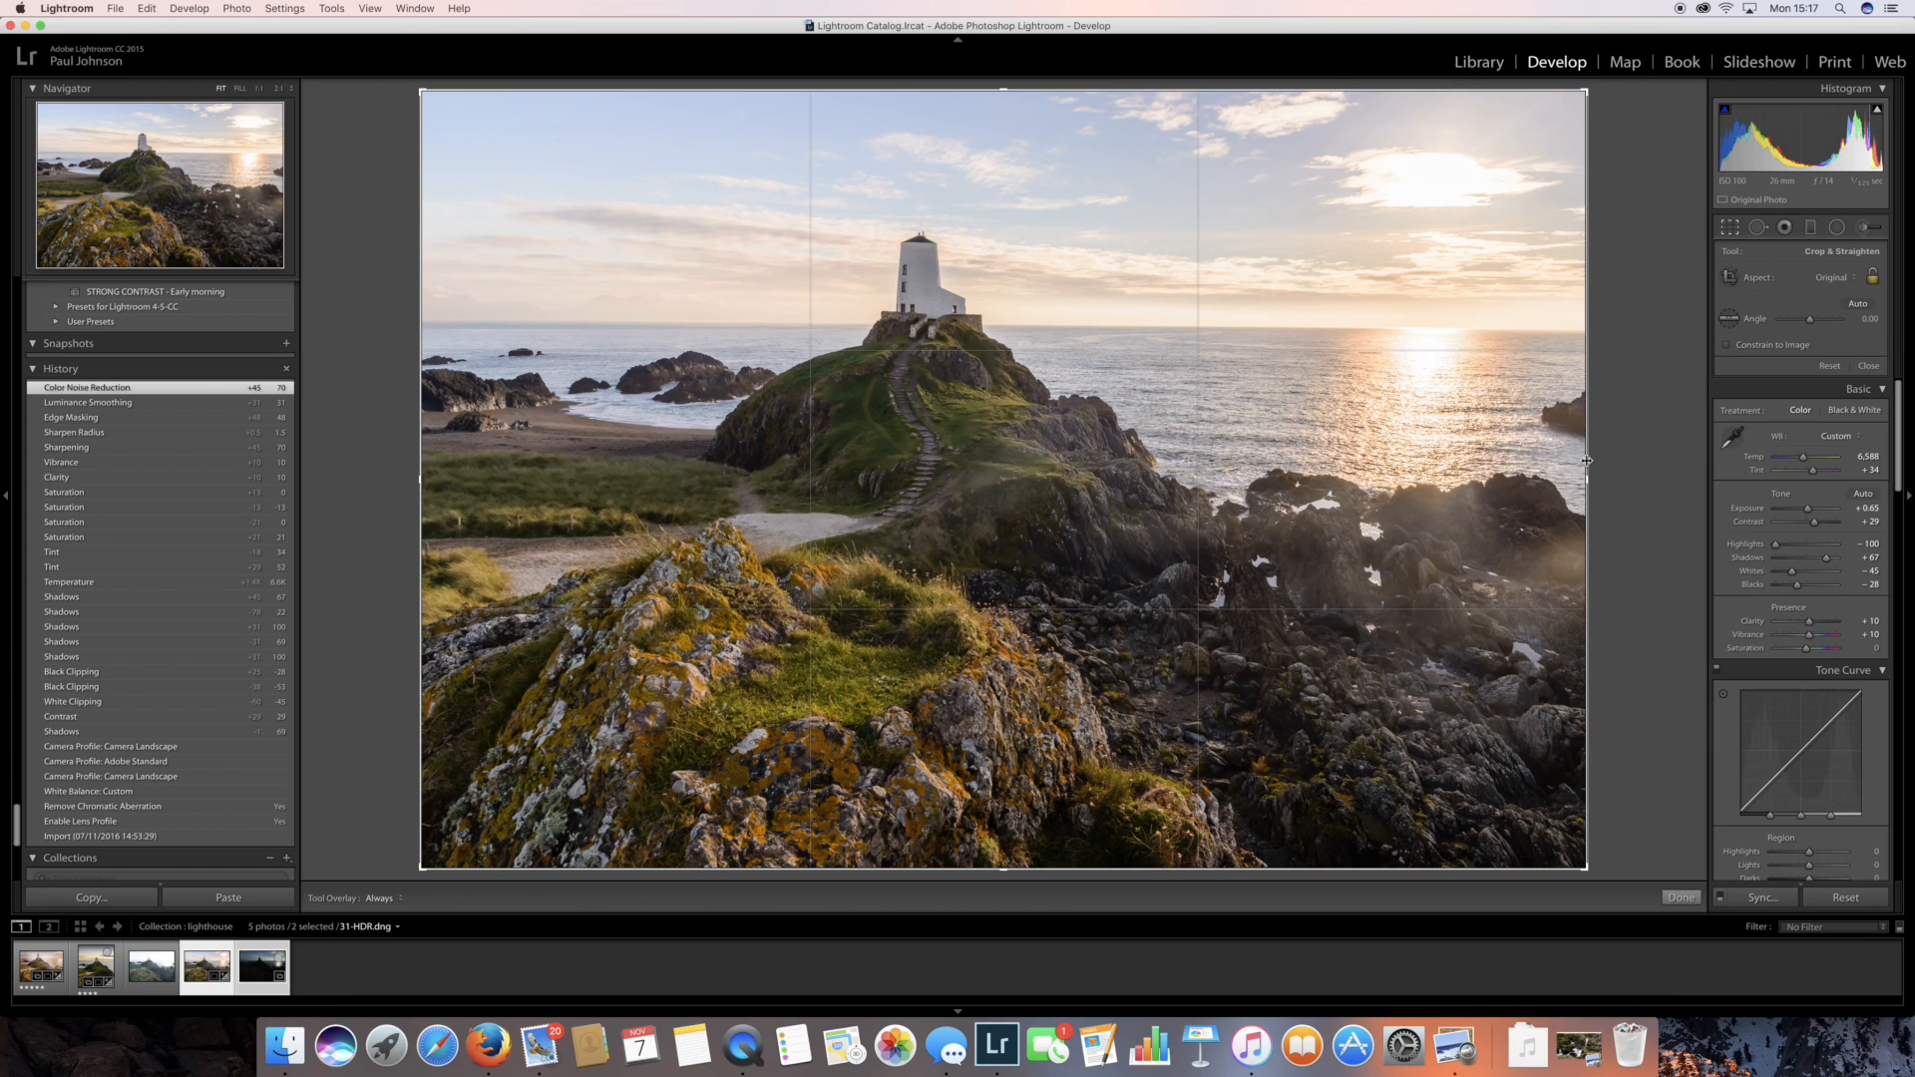
pyautogui.moveTo(1589, 475); pyautogui.dragTo(1575, 475)
pyautogui.moveTo(1571, 476); pyautogui.dragTo(1601, 477)
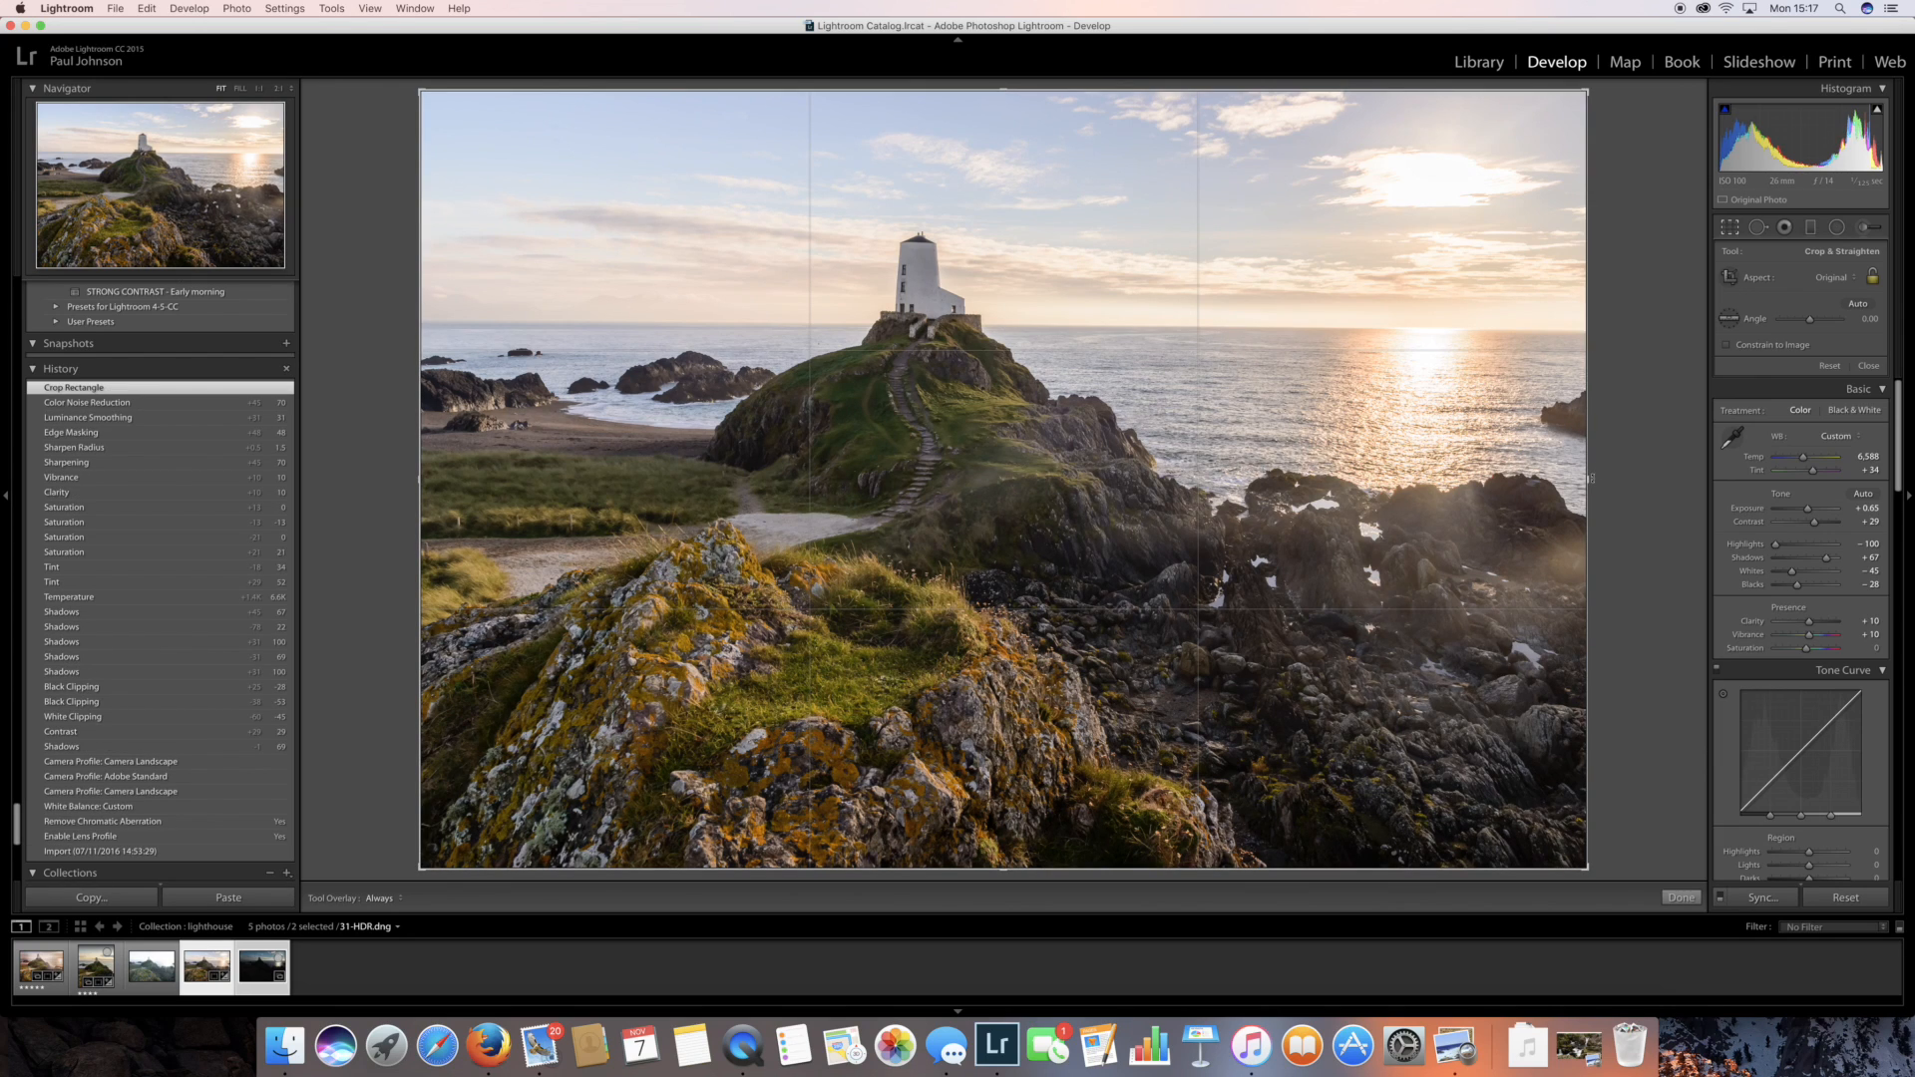
pyautogui.moveTo(1591, 479); pyautogui.dragTo(1555, 487)
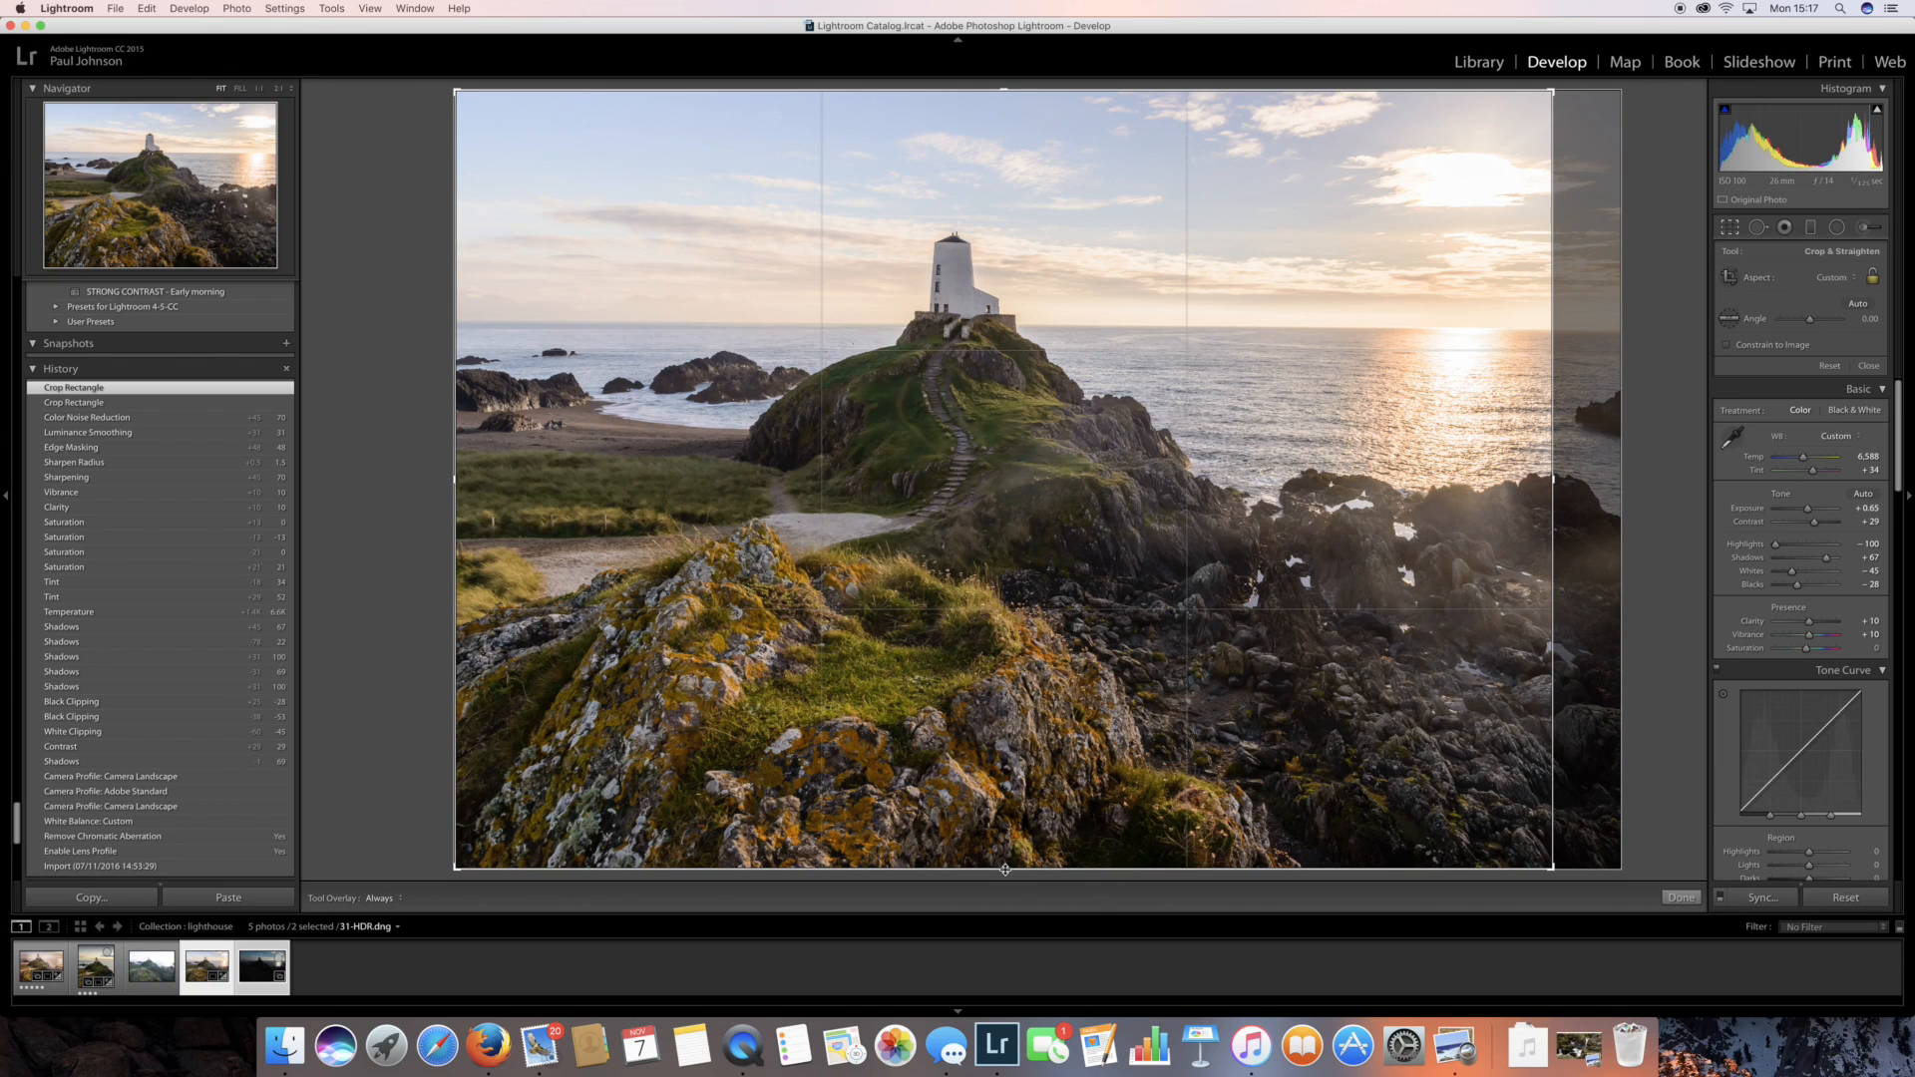
pyautogui.moveTo(1005, 869); pyautogui.dragTo(1010, 834)
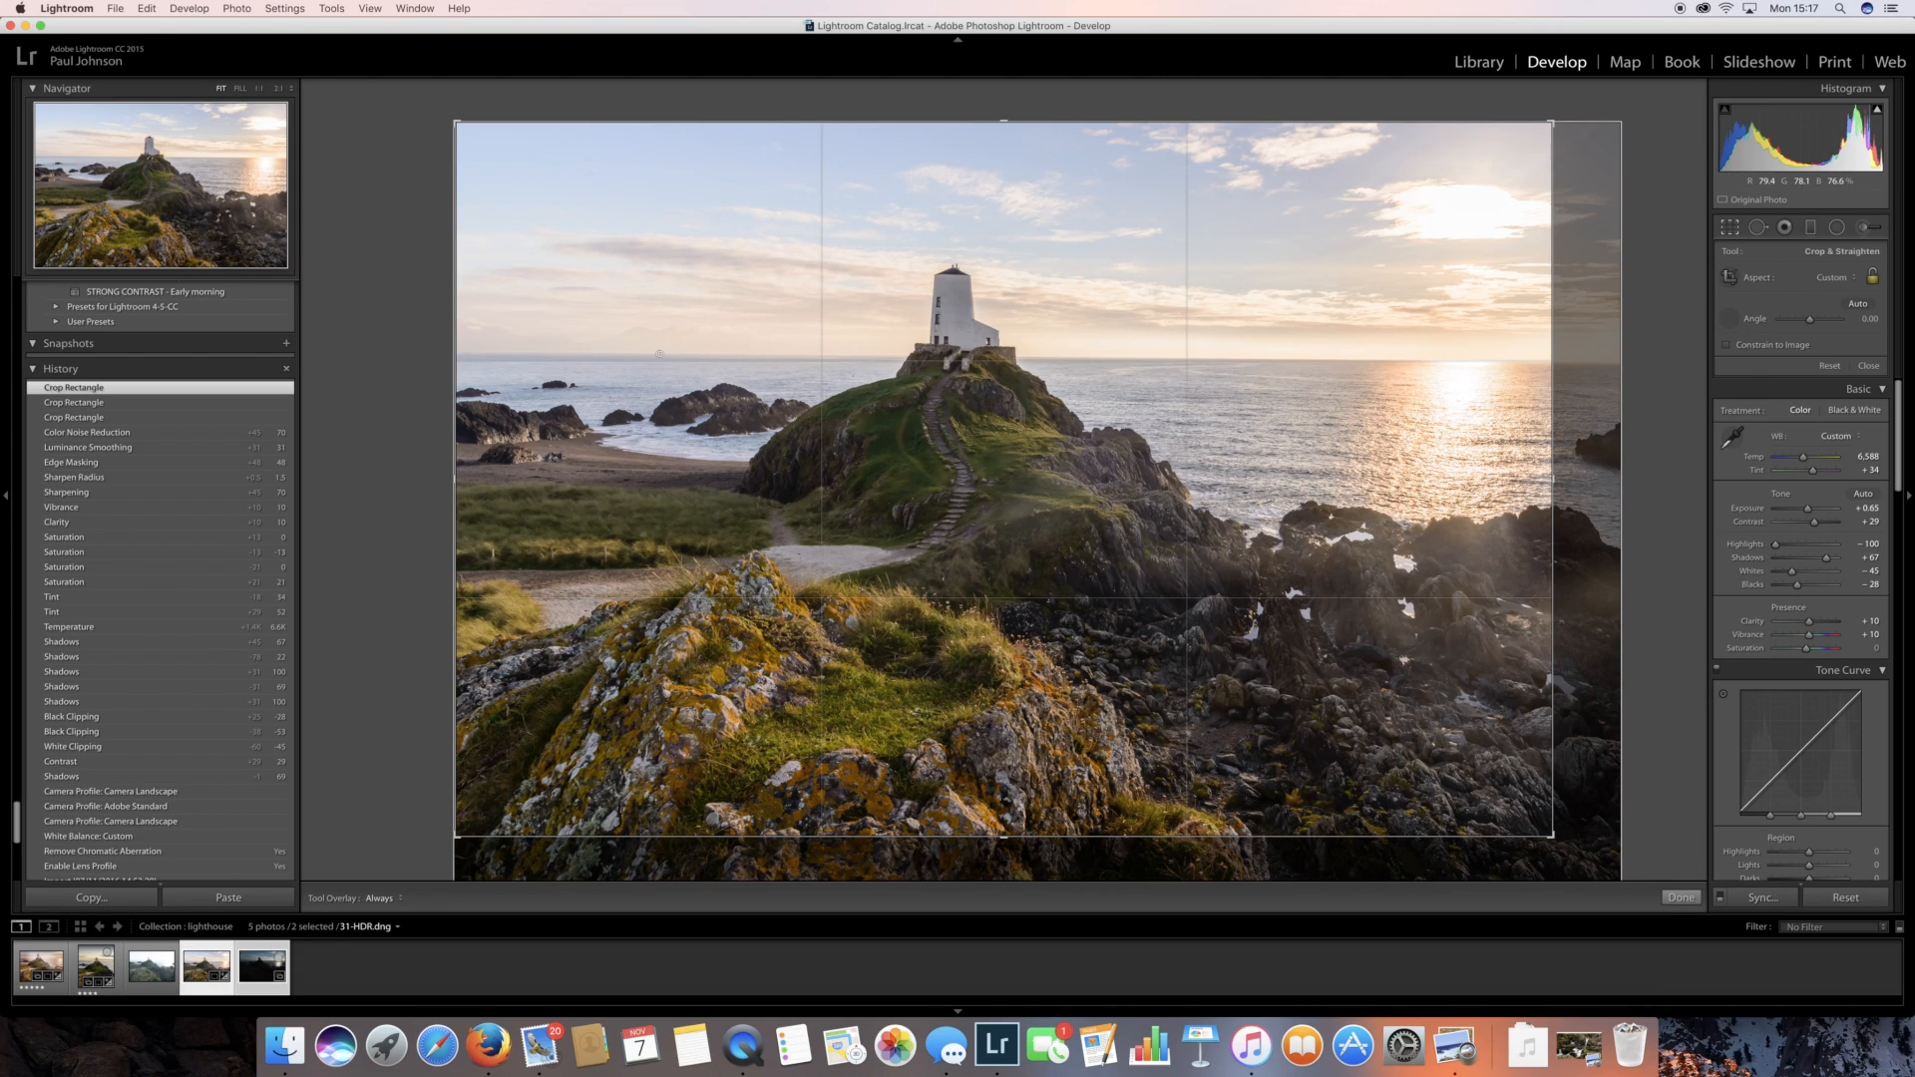
pyautogui.moveTo(708, 353); pyautogui.dragTo(816, 354)
pyautogui.moveTo(898, 354); pyautogui.dragTo(899, 355)
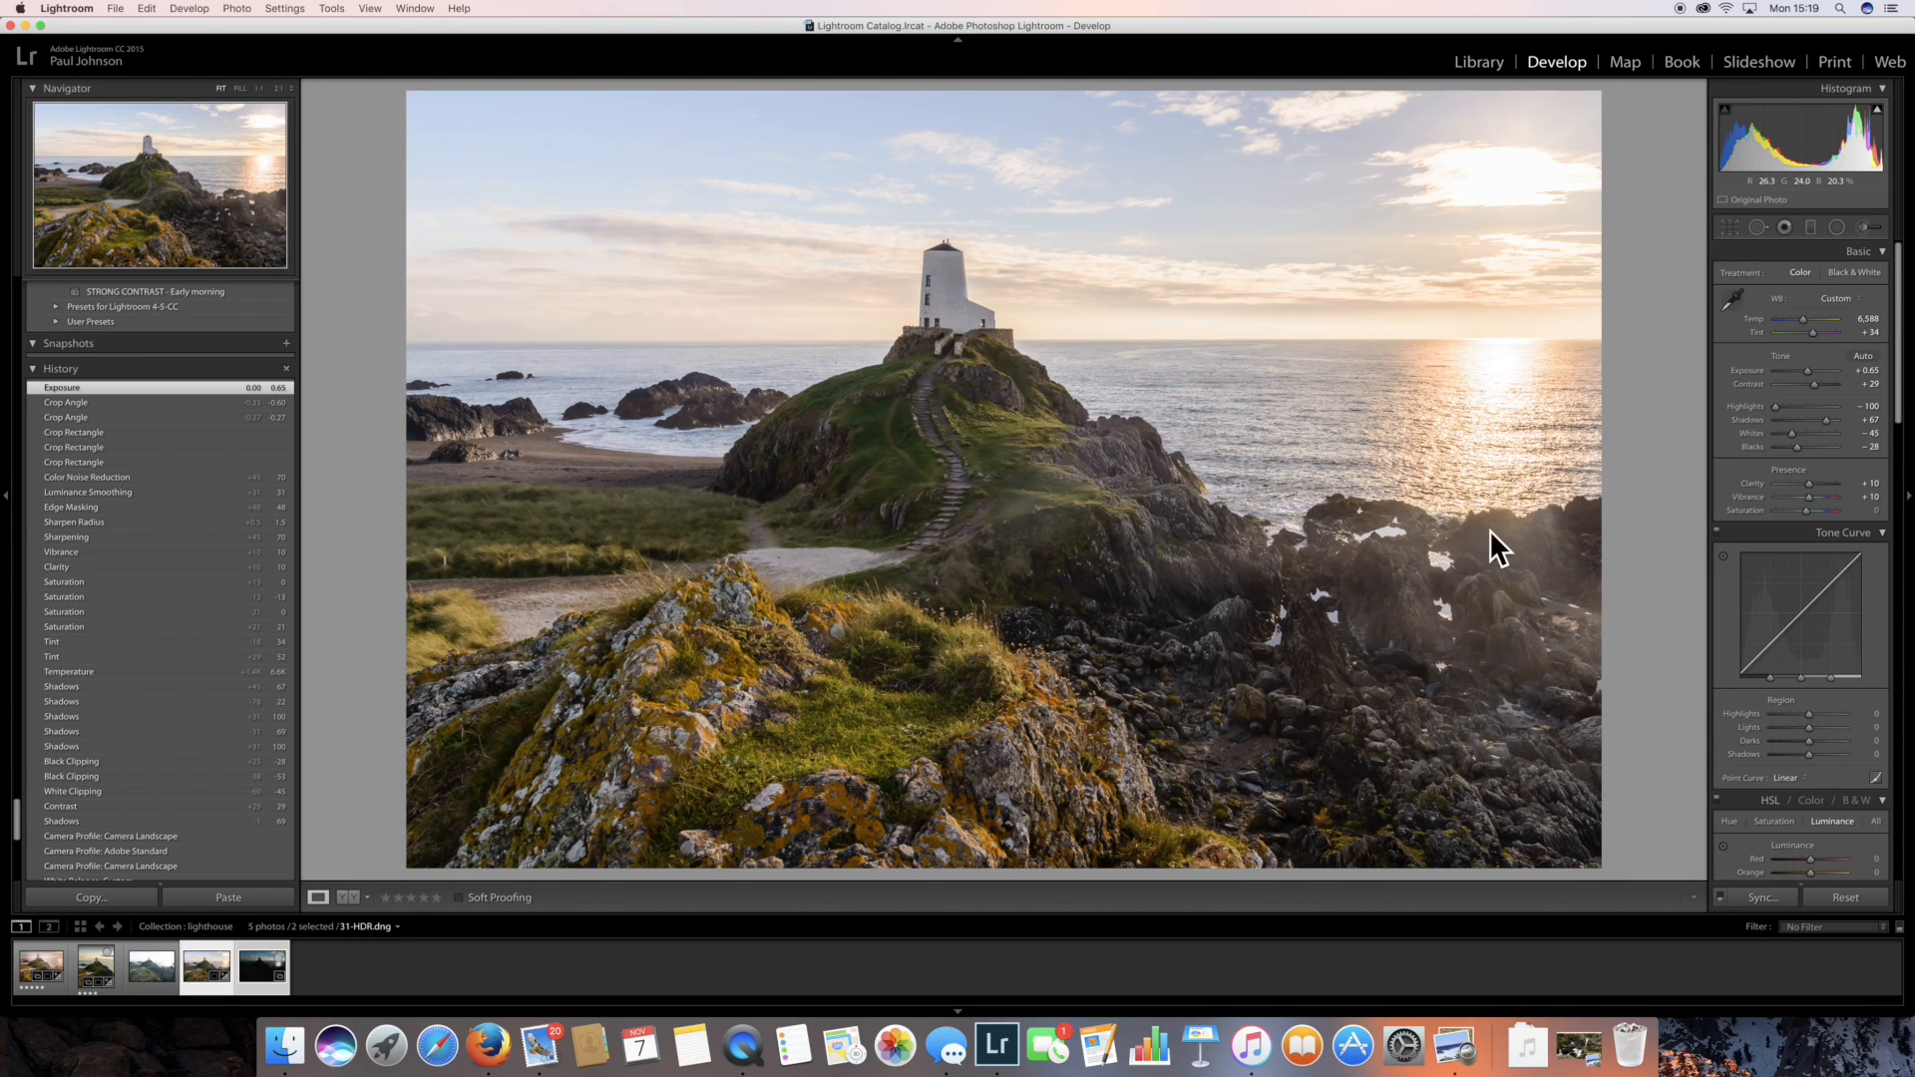
# Try a narrower crop around the lighthouse that cuts off the sun and both sides of the photo, and undo it
pyautogui.click(1732, 230)
pyautogui.moveTo(1528, 485); pyautogui.dragTo(1410, 516)
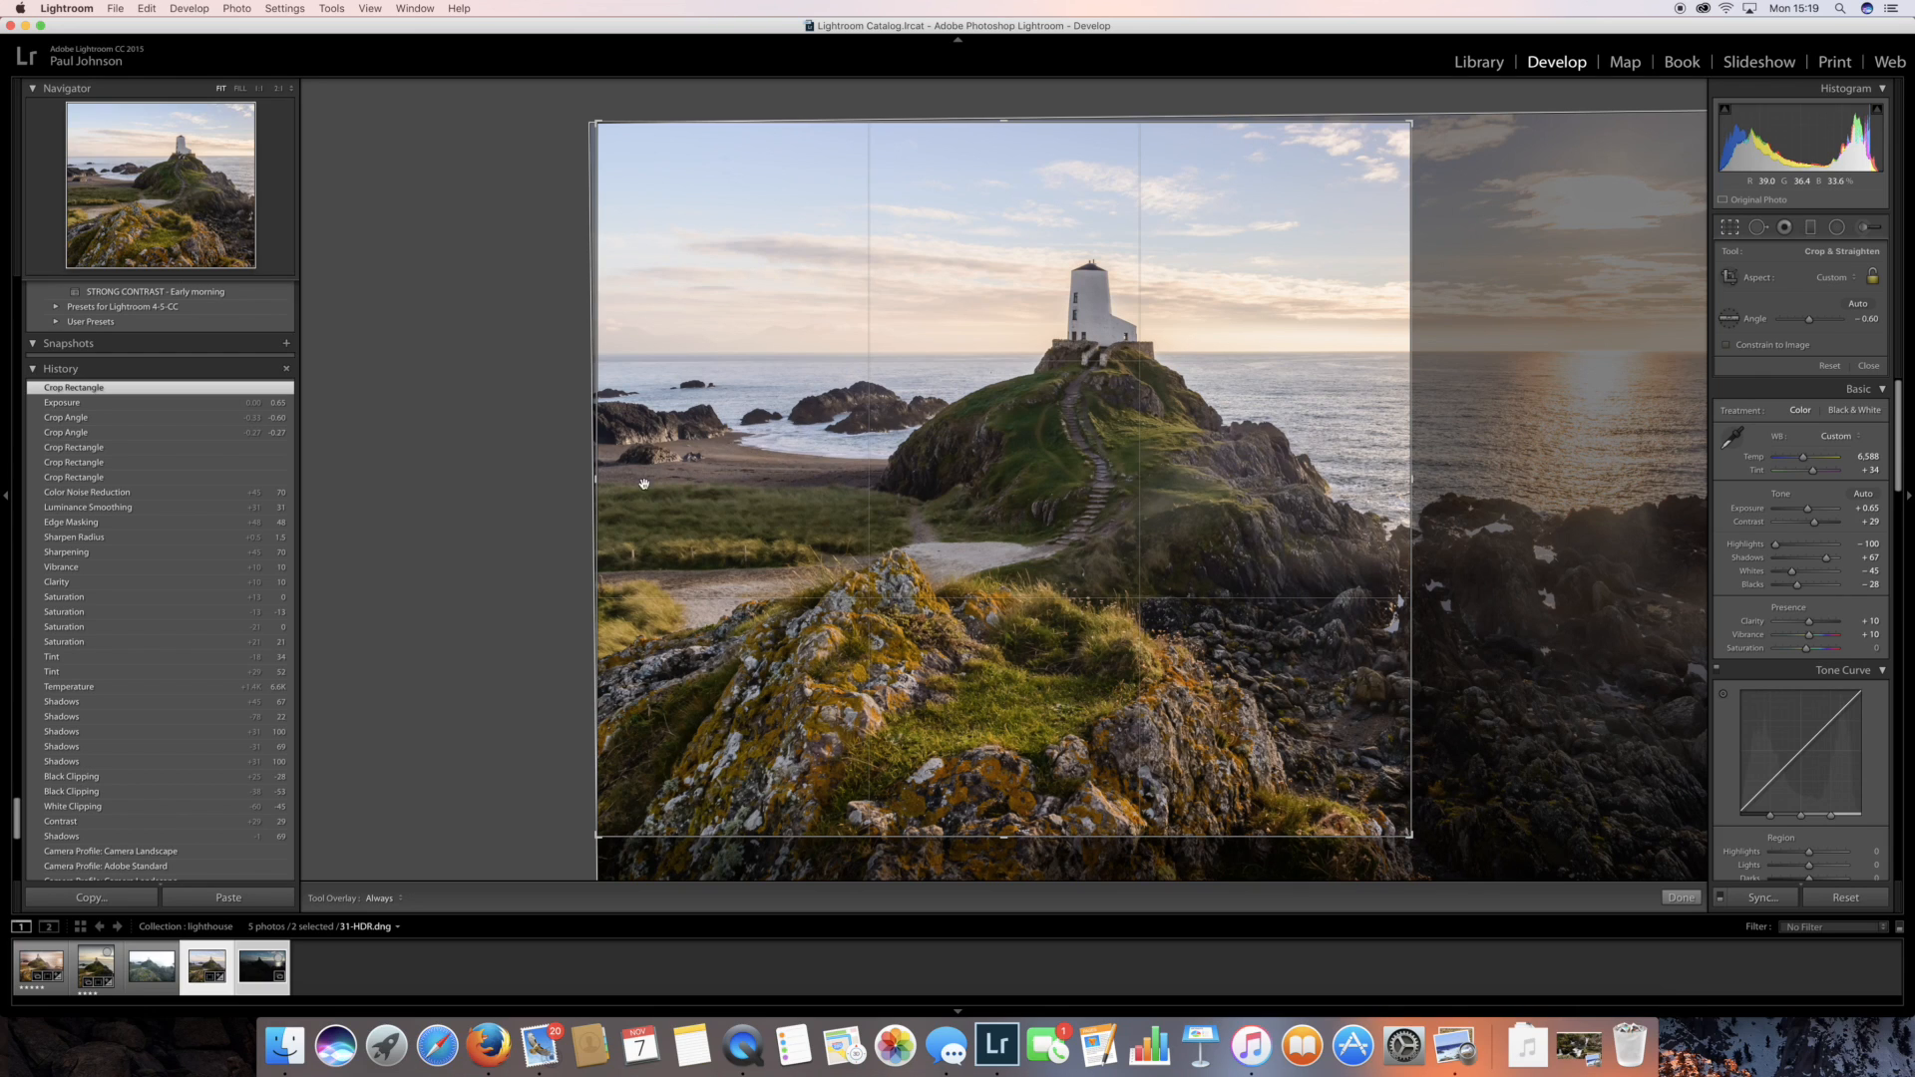
pyautogui.moveTo(596, 478); pyautogui.dragTo(661, 479)
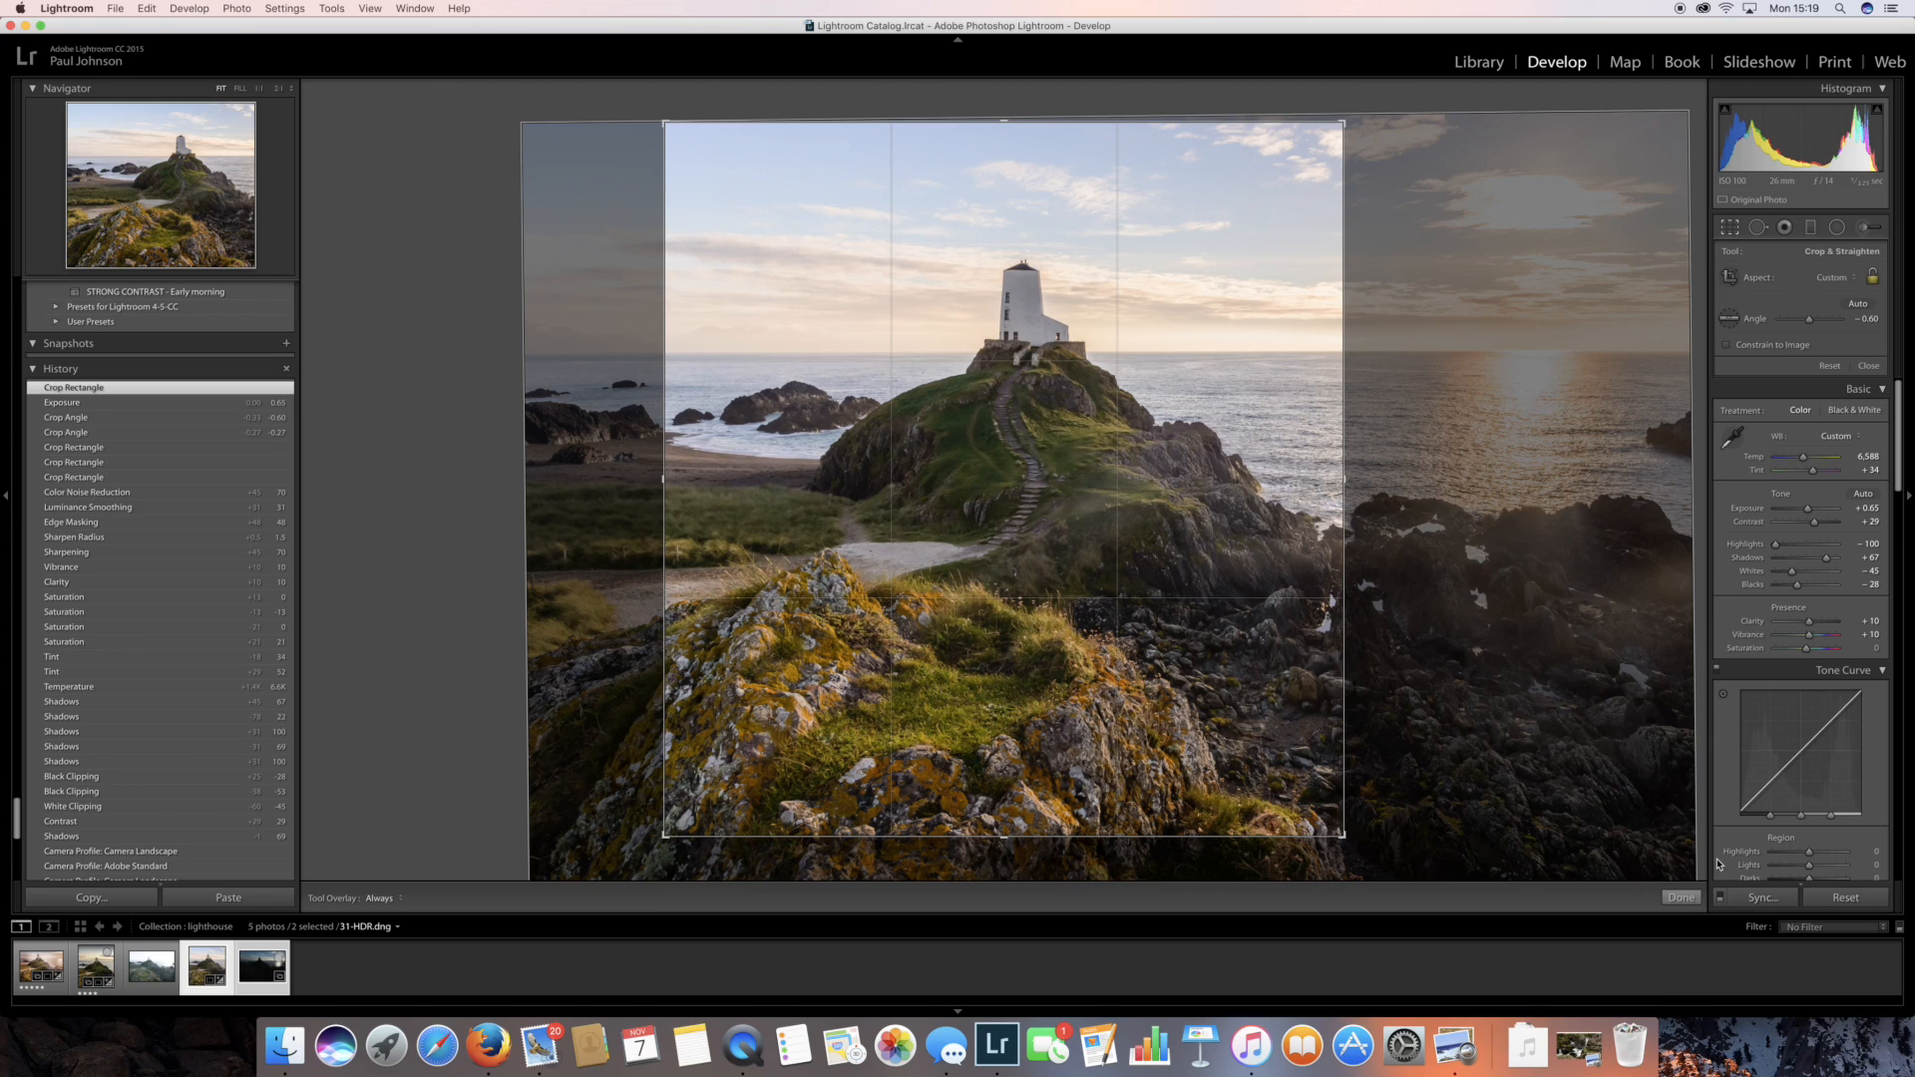
pyautogui.press('Return')
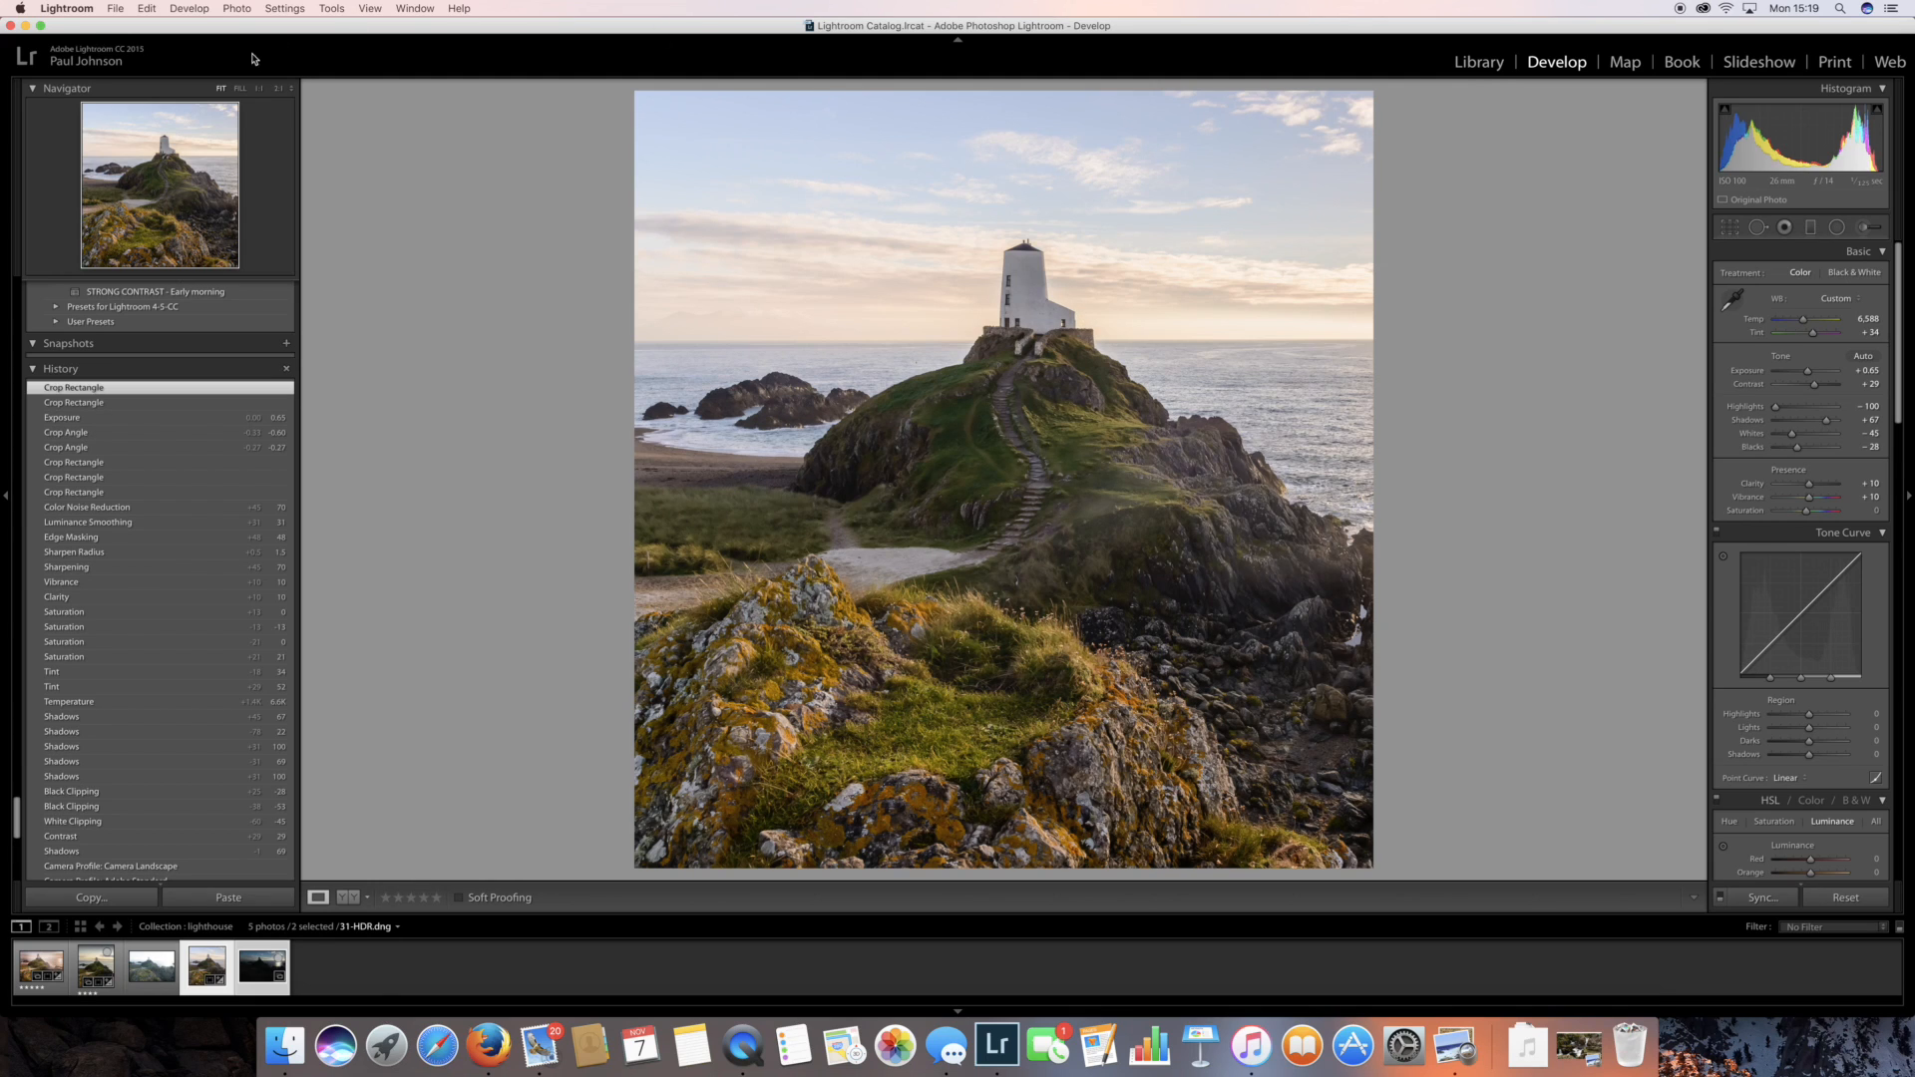
pyautogui.click(144, 10)
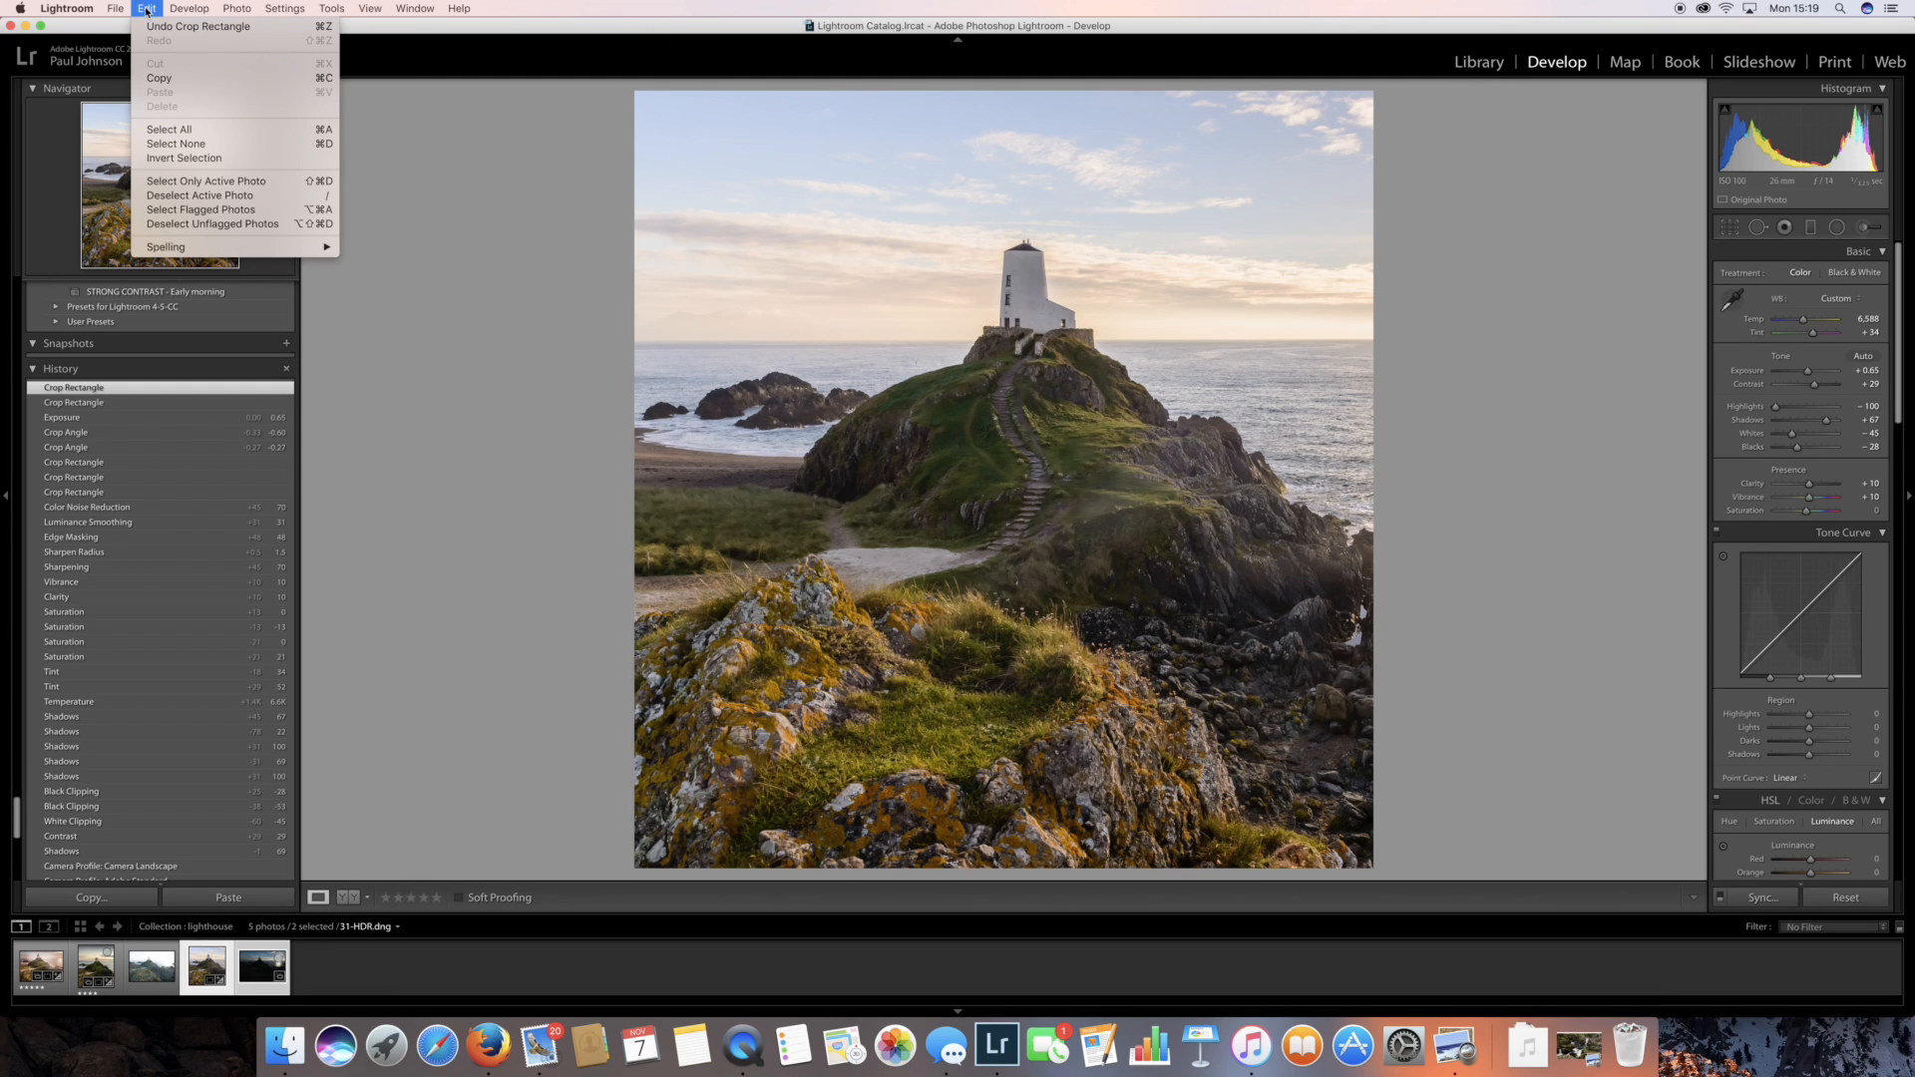
pyautogui.click(156, 27)
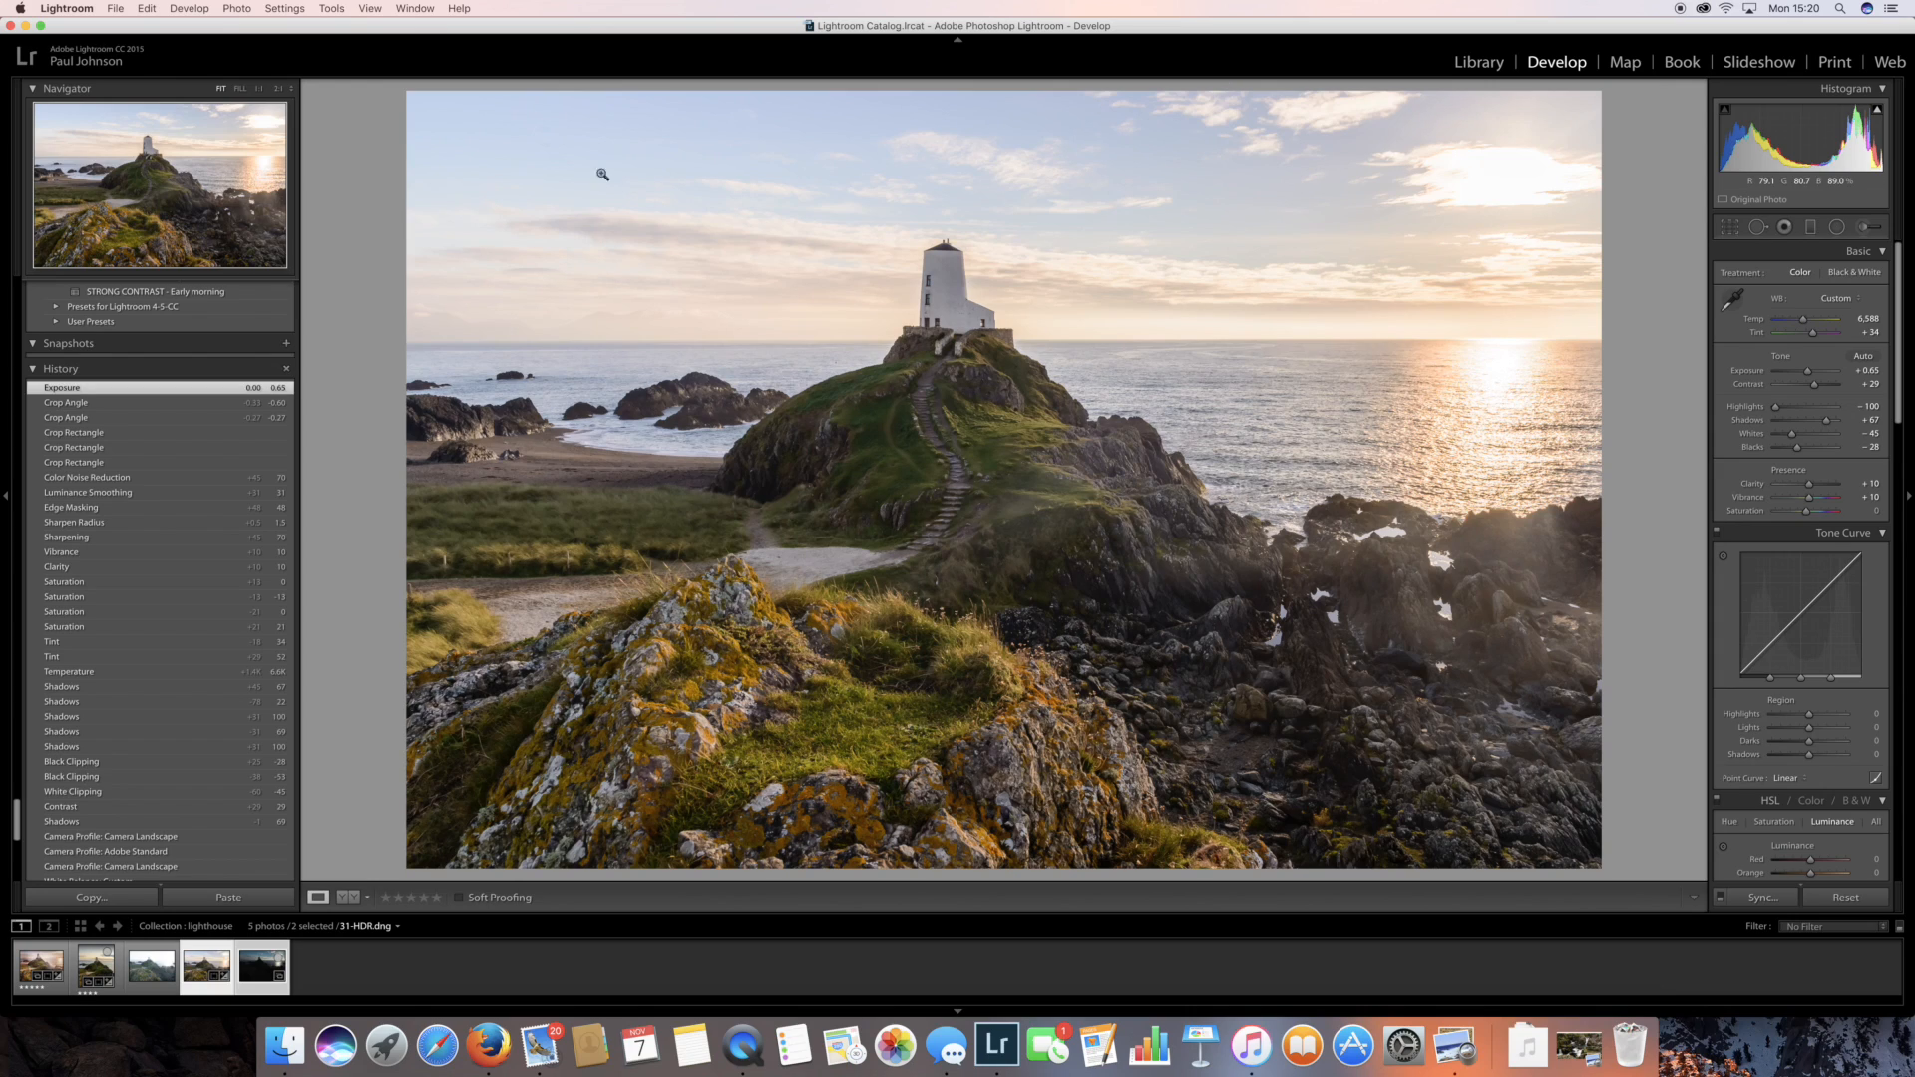
# Add a diagonal graduated filter over the sky around the sun and set its exposure to -1.22
pyautogui.click(1812, 228)
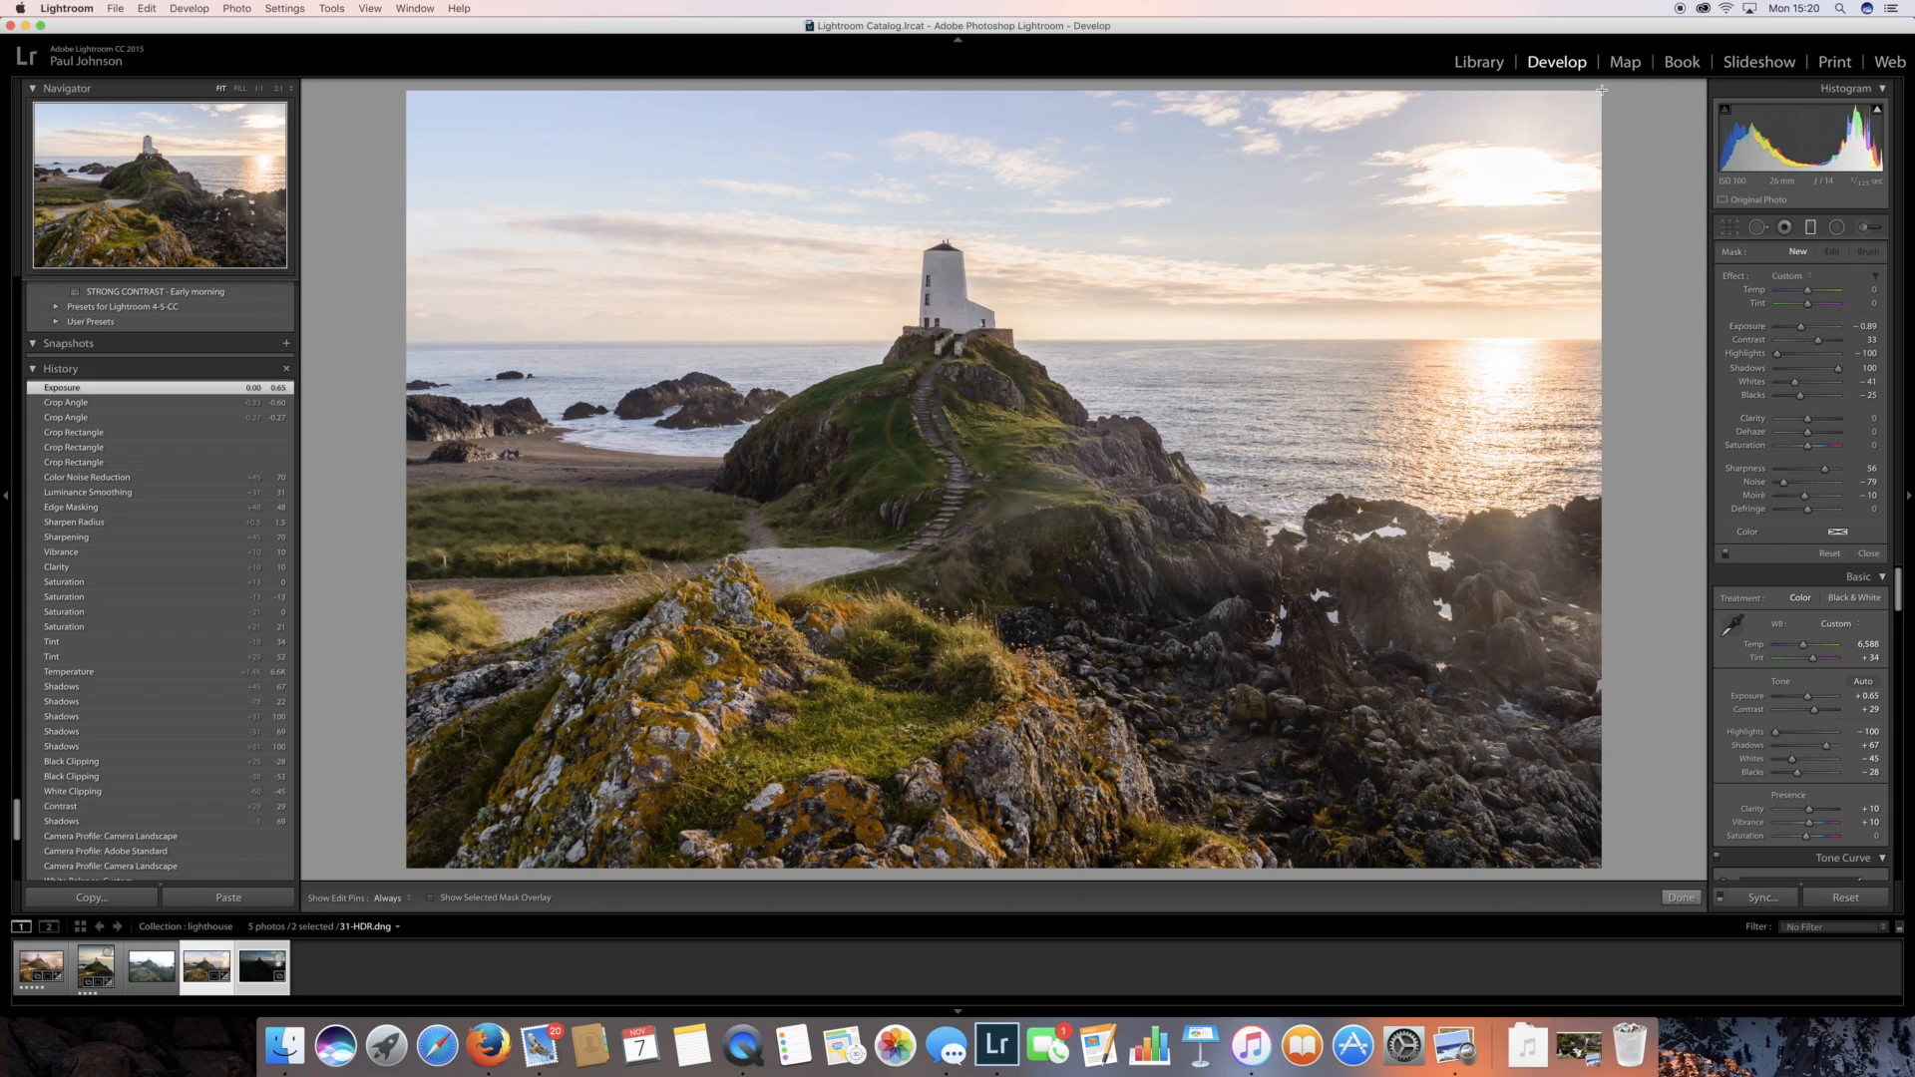
pyautogui.moveTo(1525, 204); pyautogui.dragTo(1414, 354)
pyautogui.moveTo(1404, 425); pyautogui.dragTo(1457, 477)
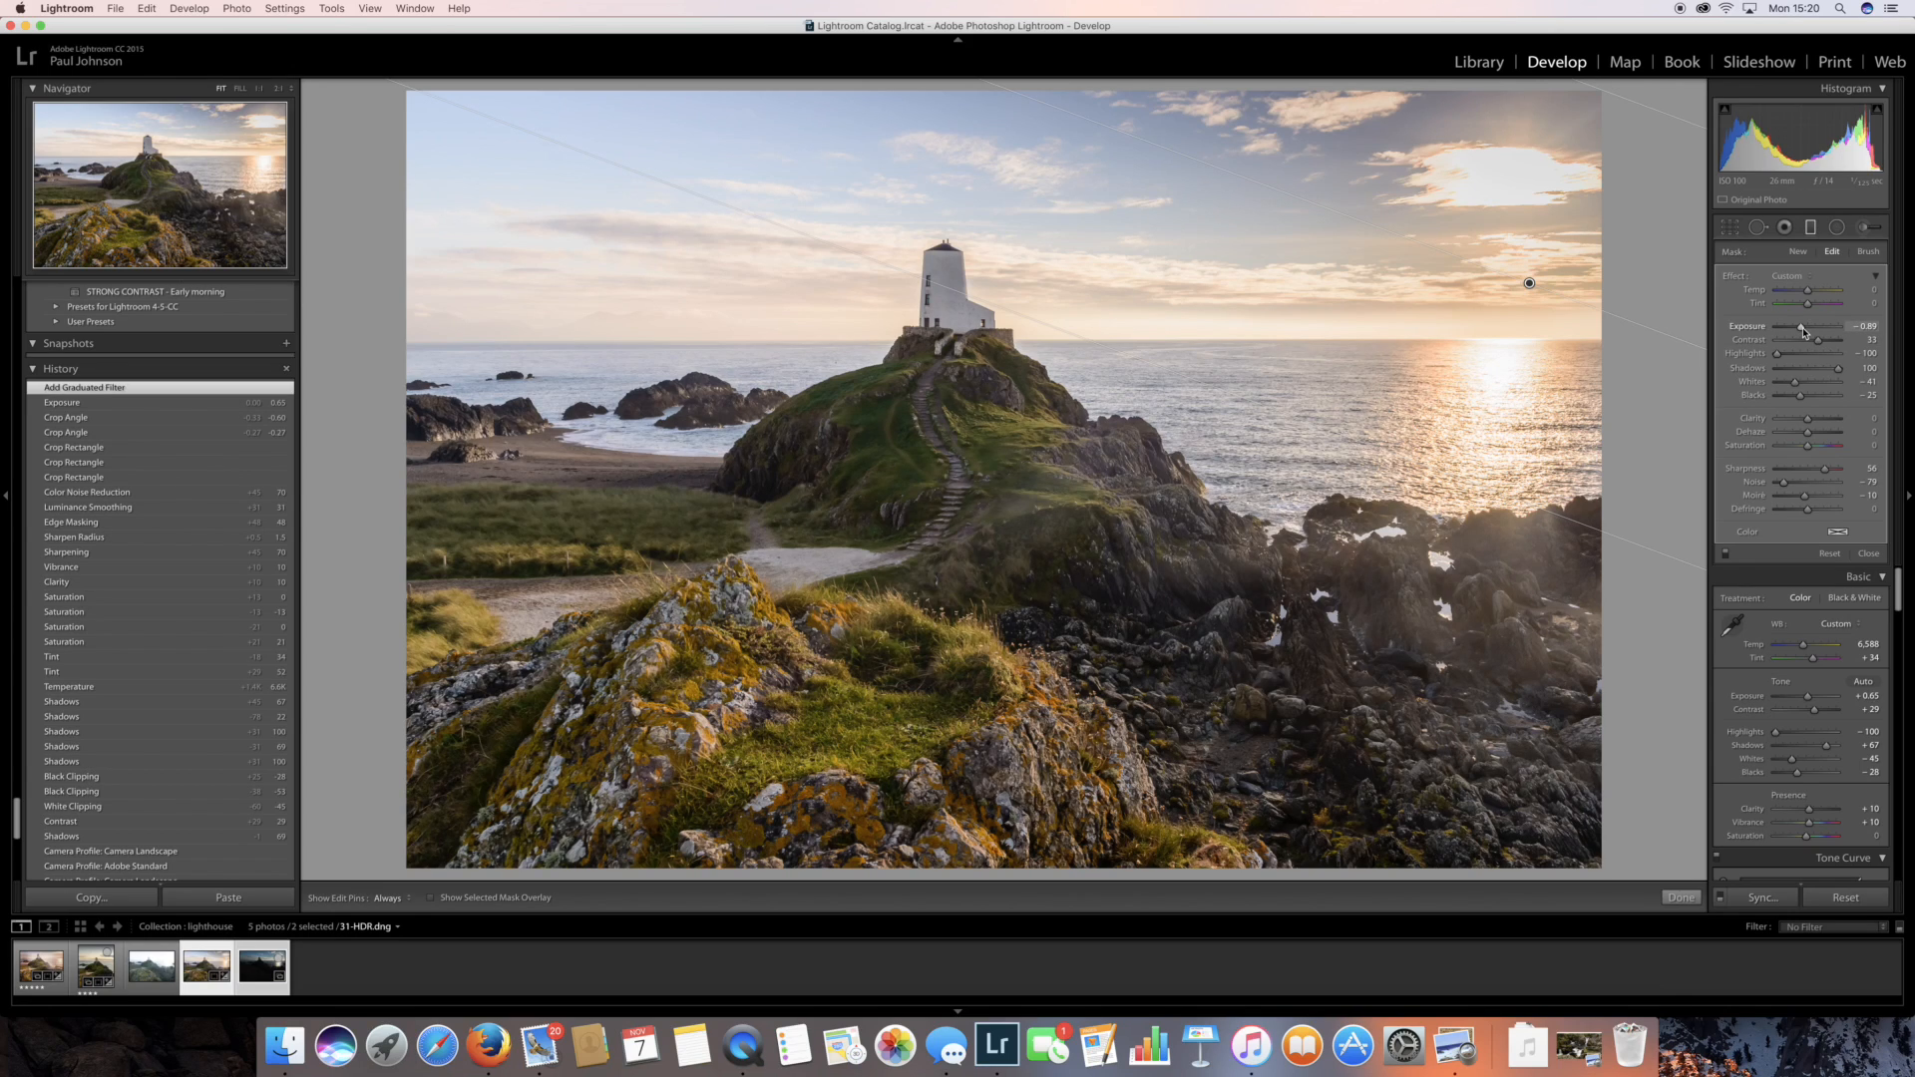
pyautogui.moveTo(1803, 333); pyautogui.dragTo(1801, 332)
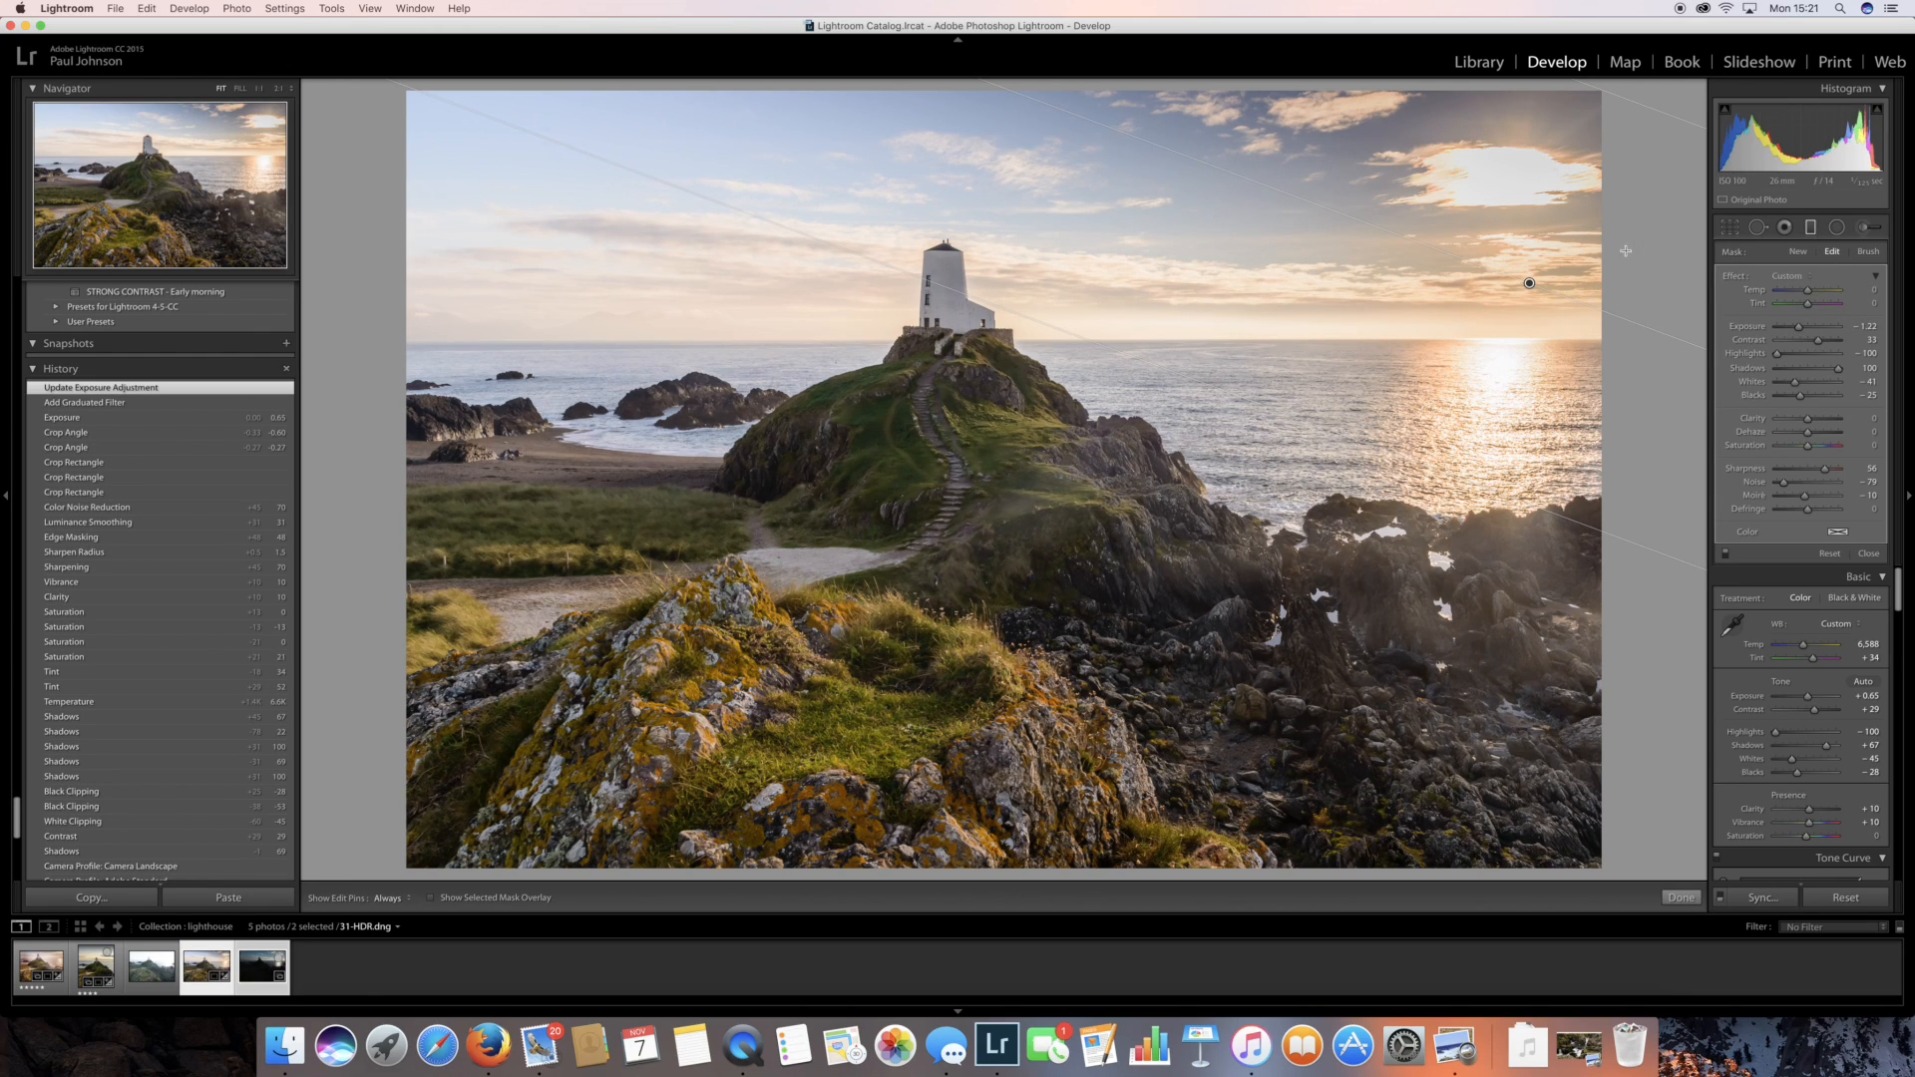
# Warm the sun-side graduated filter by setting its tint to 23 and its temperature to 12
pyautogui.moveTo(1808, 309); pyautogui.dragTo(1812, 309)
pyautogui.moveTo(1813, 307); pyautogui.dragTo(1812, 306)
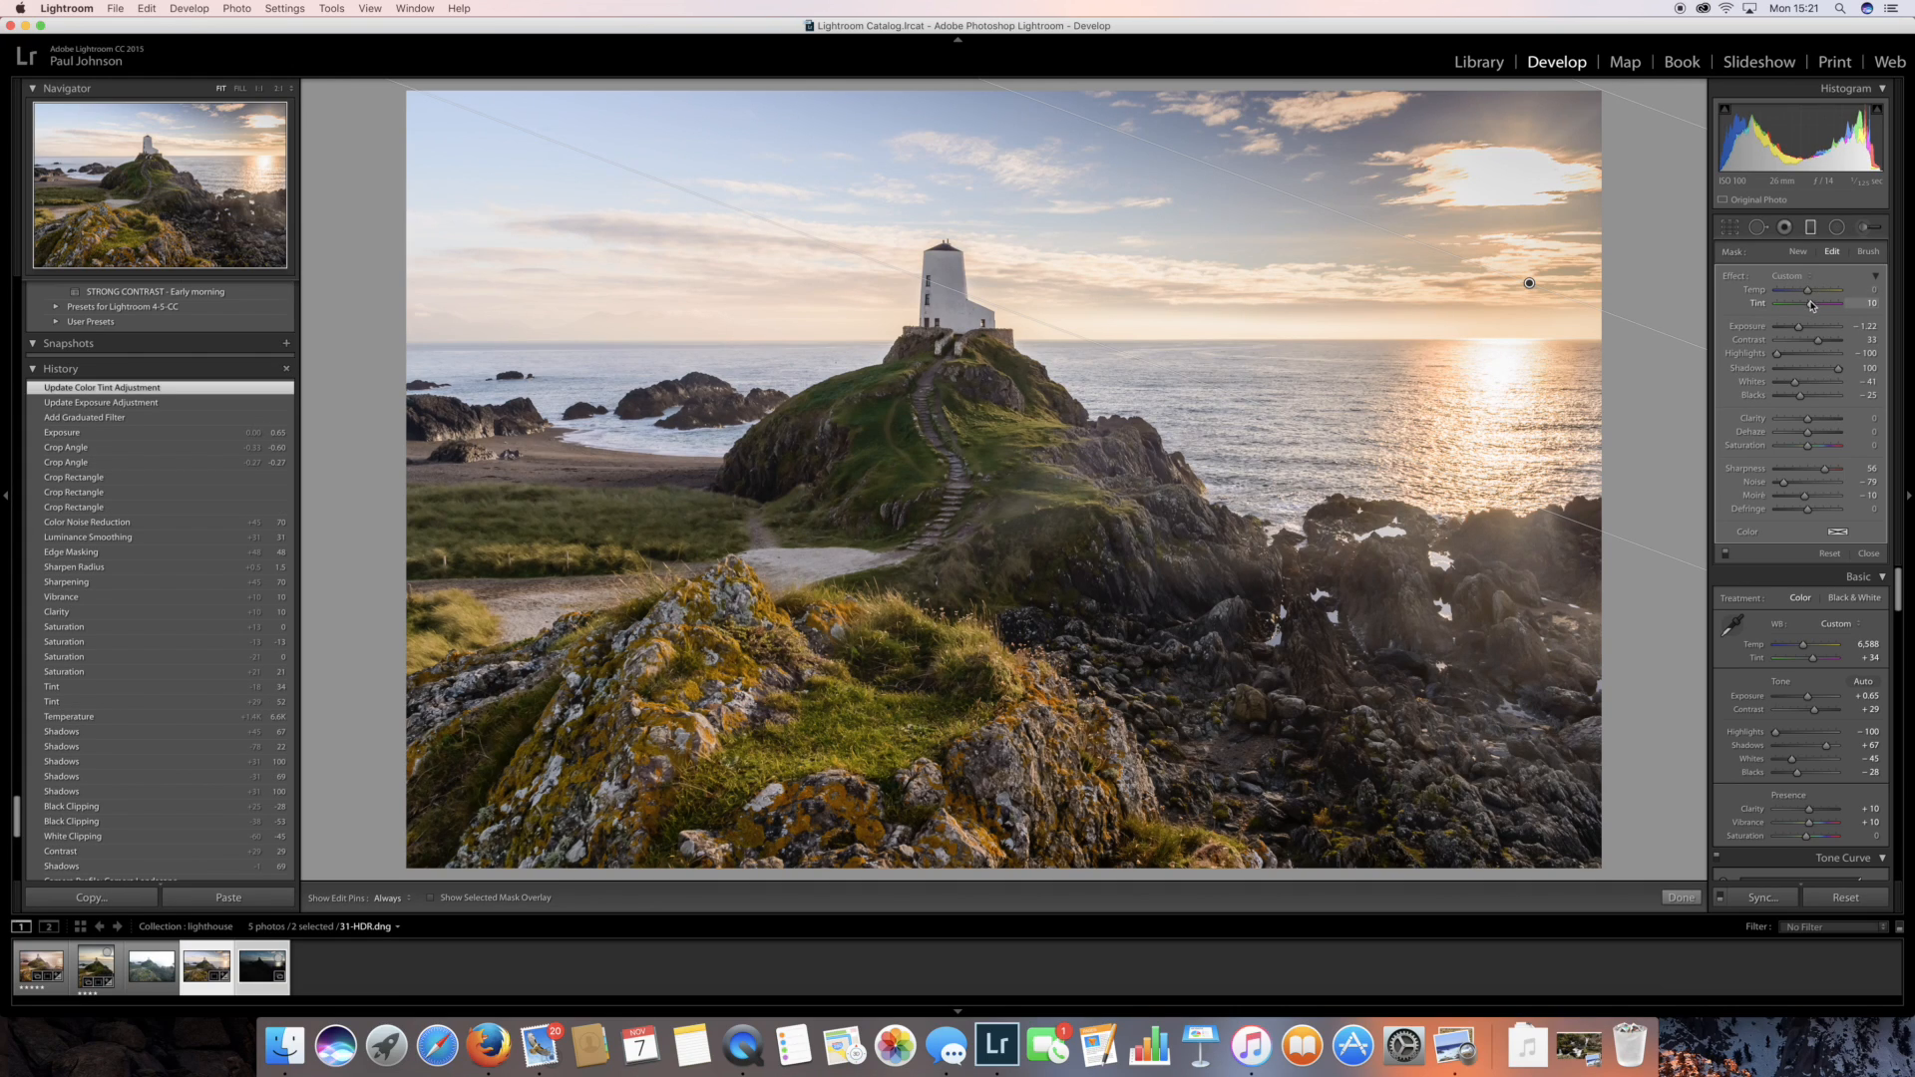
pyautogui.moveTo(1811, 306); pyautogui.dragTo(1815, 309)
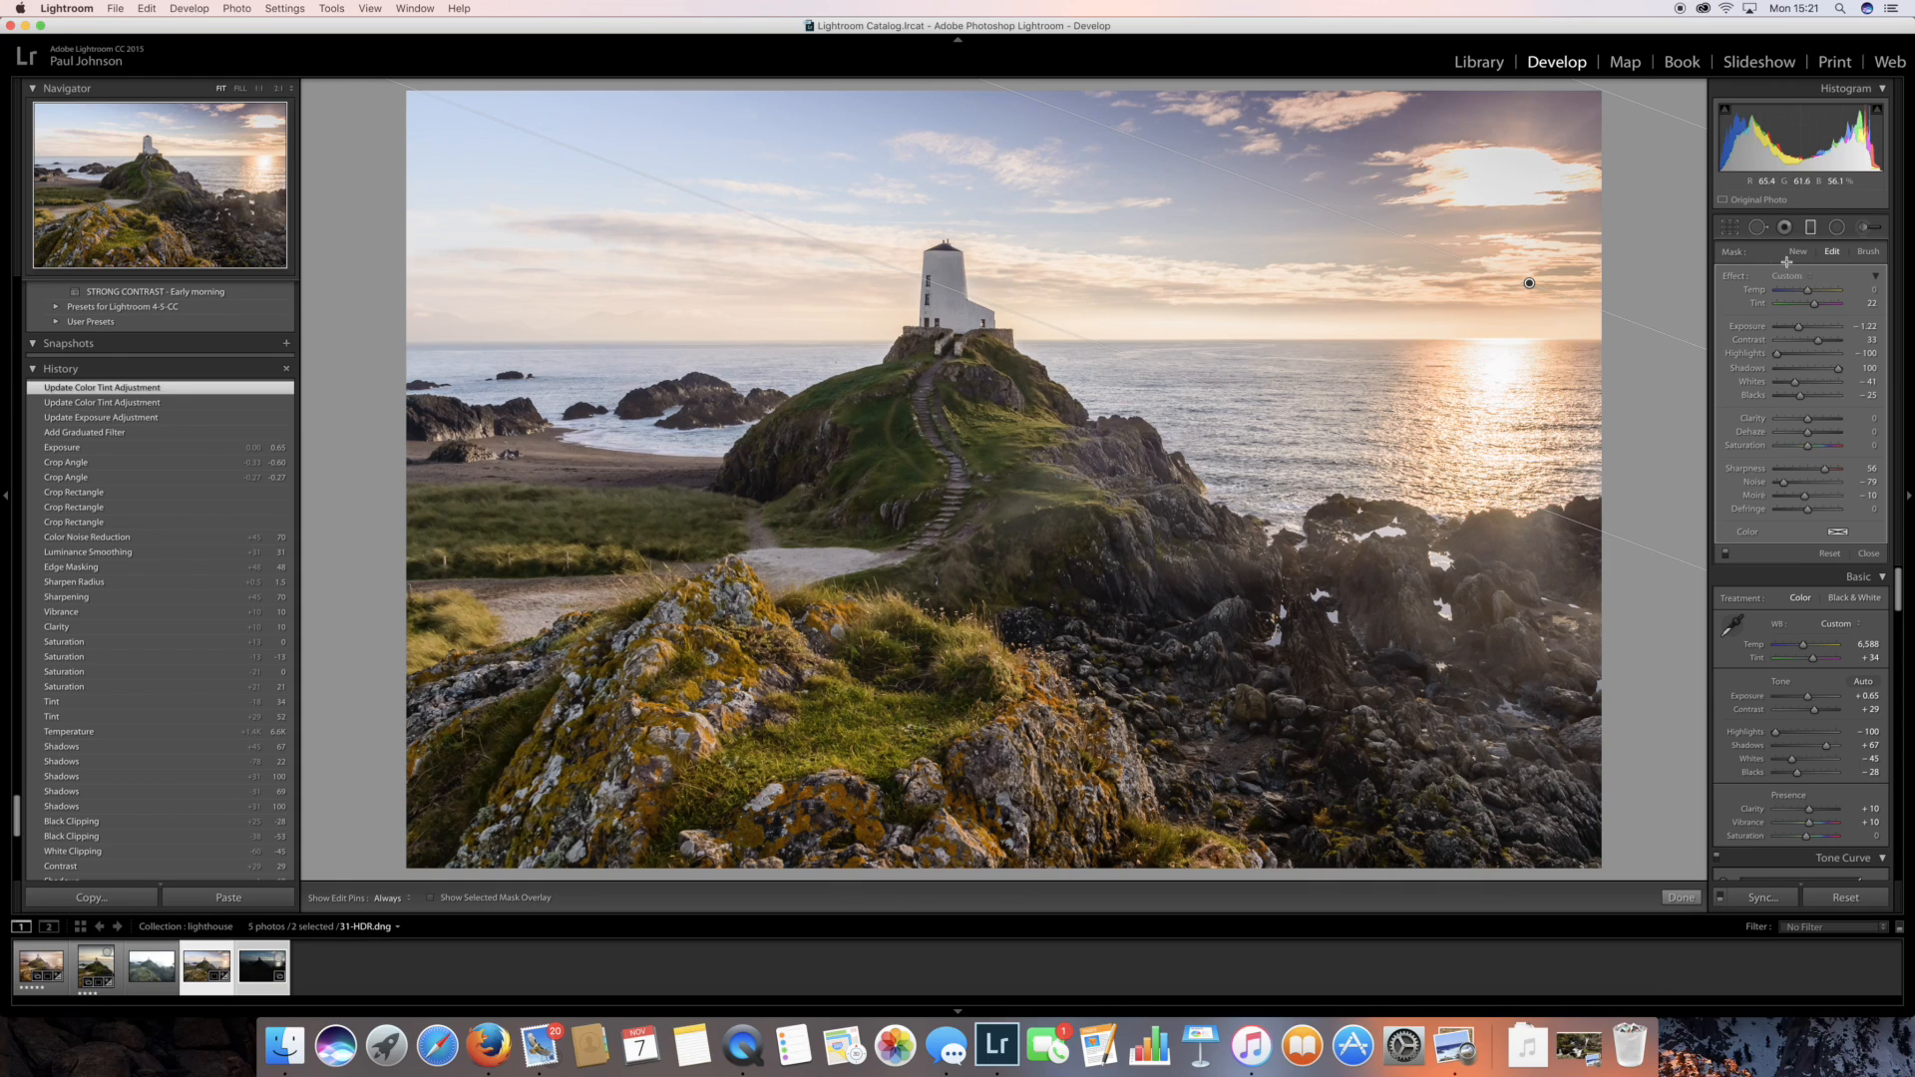
pyautogui.moveTo(1809, 292); pyautogui.dragTo(1813, 292)
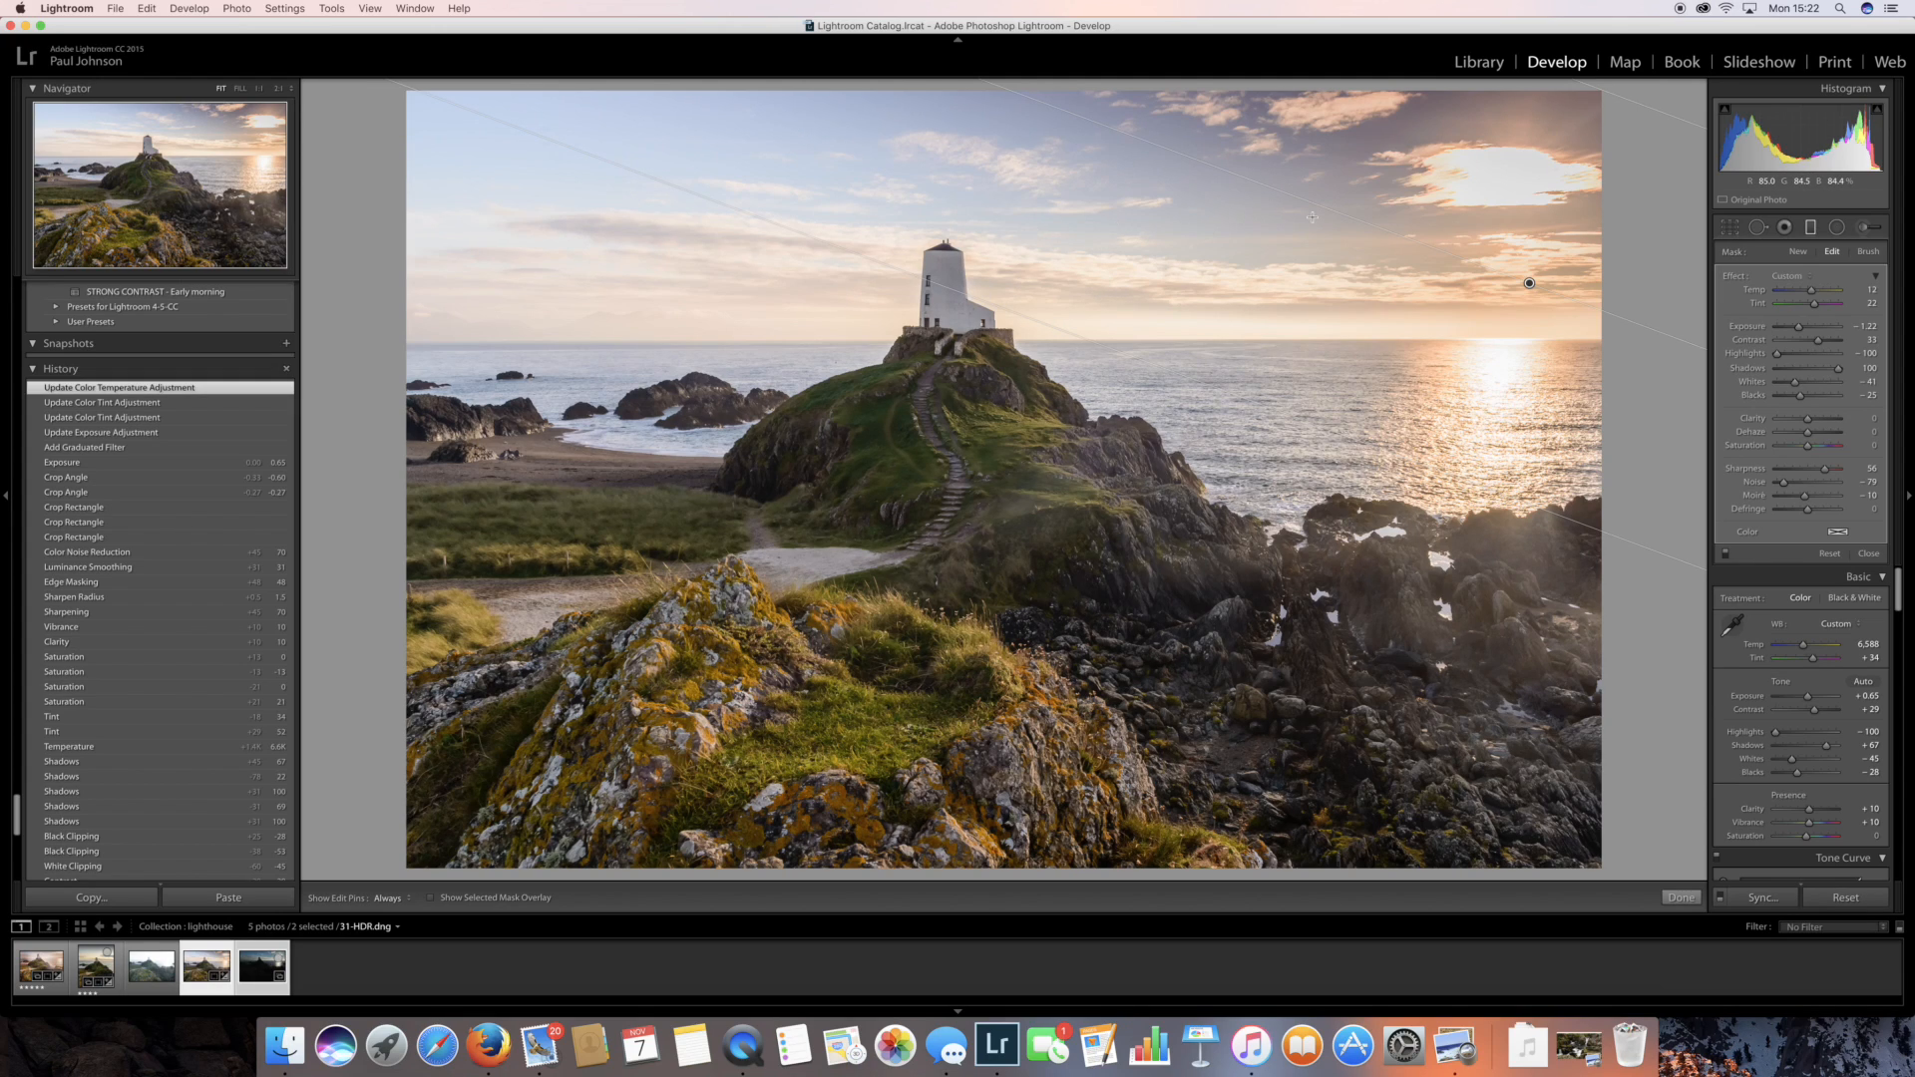
# Duplicate the sun-side graduated filter, move the copy to the upper-left sky and rotate it to slope the opposite way
pyautogui.rightClick(1529, 283)
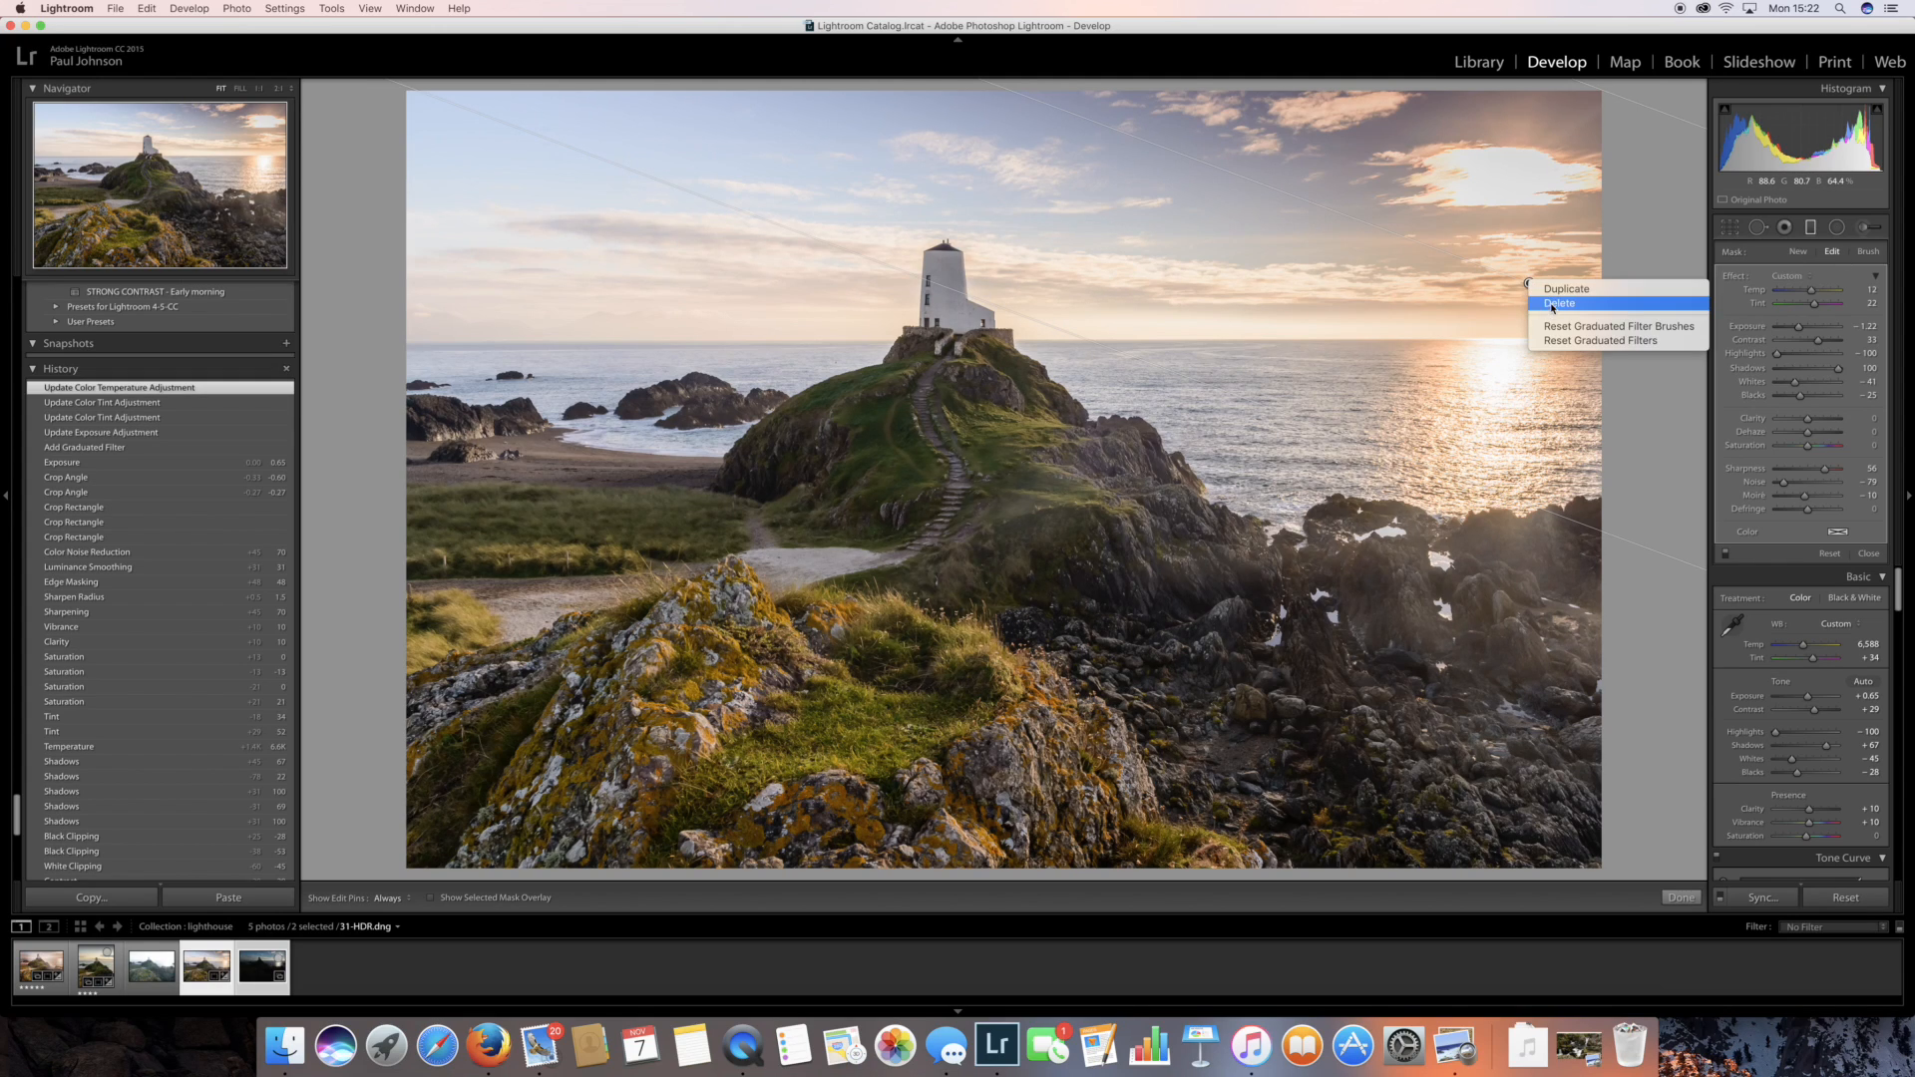
pyautogui.click(1564, 290)
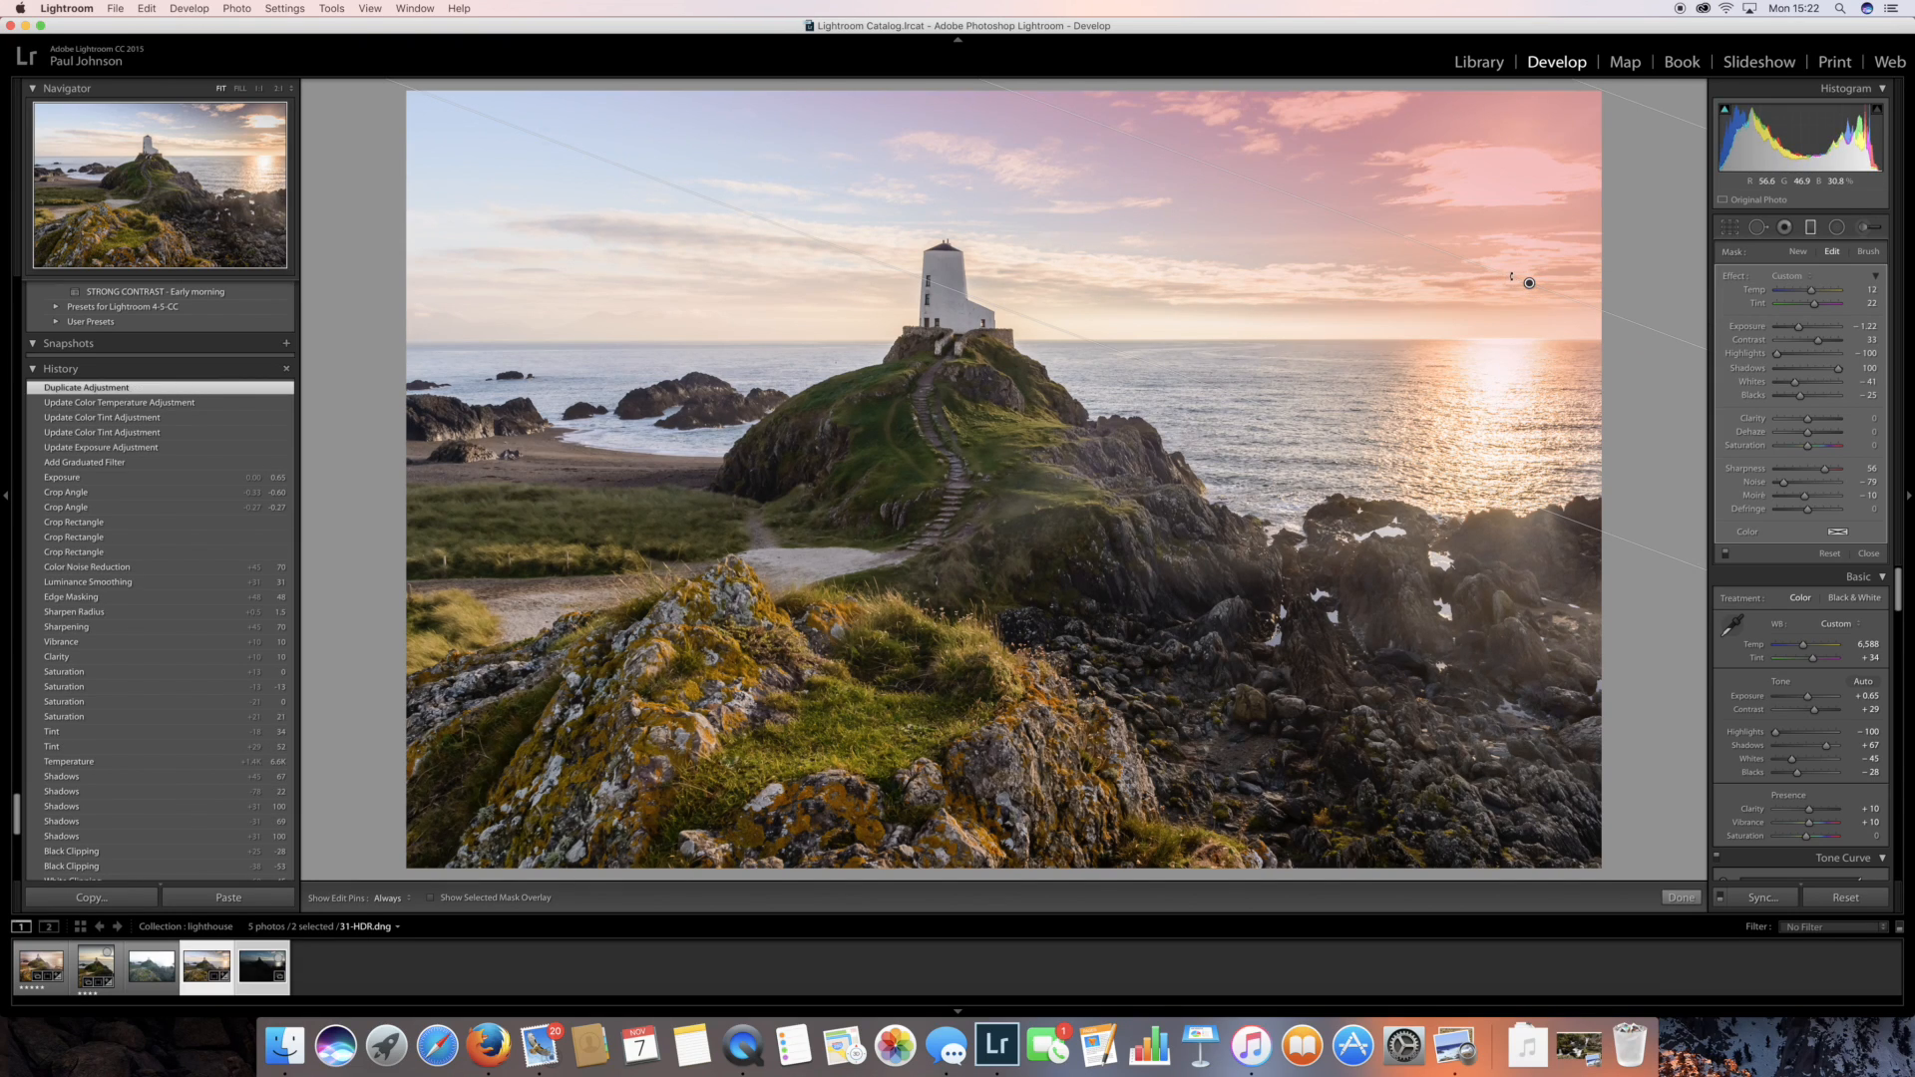
pyautogui.moveTo(1529, 283); pyautogui.dragTo(601, 195)
pyautogui.moveTo(602, 194); pyautogui.dragTo(678, 181)
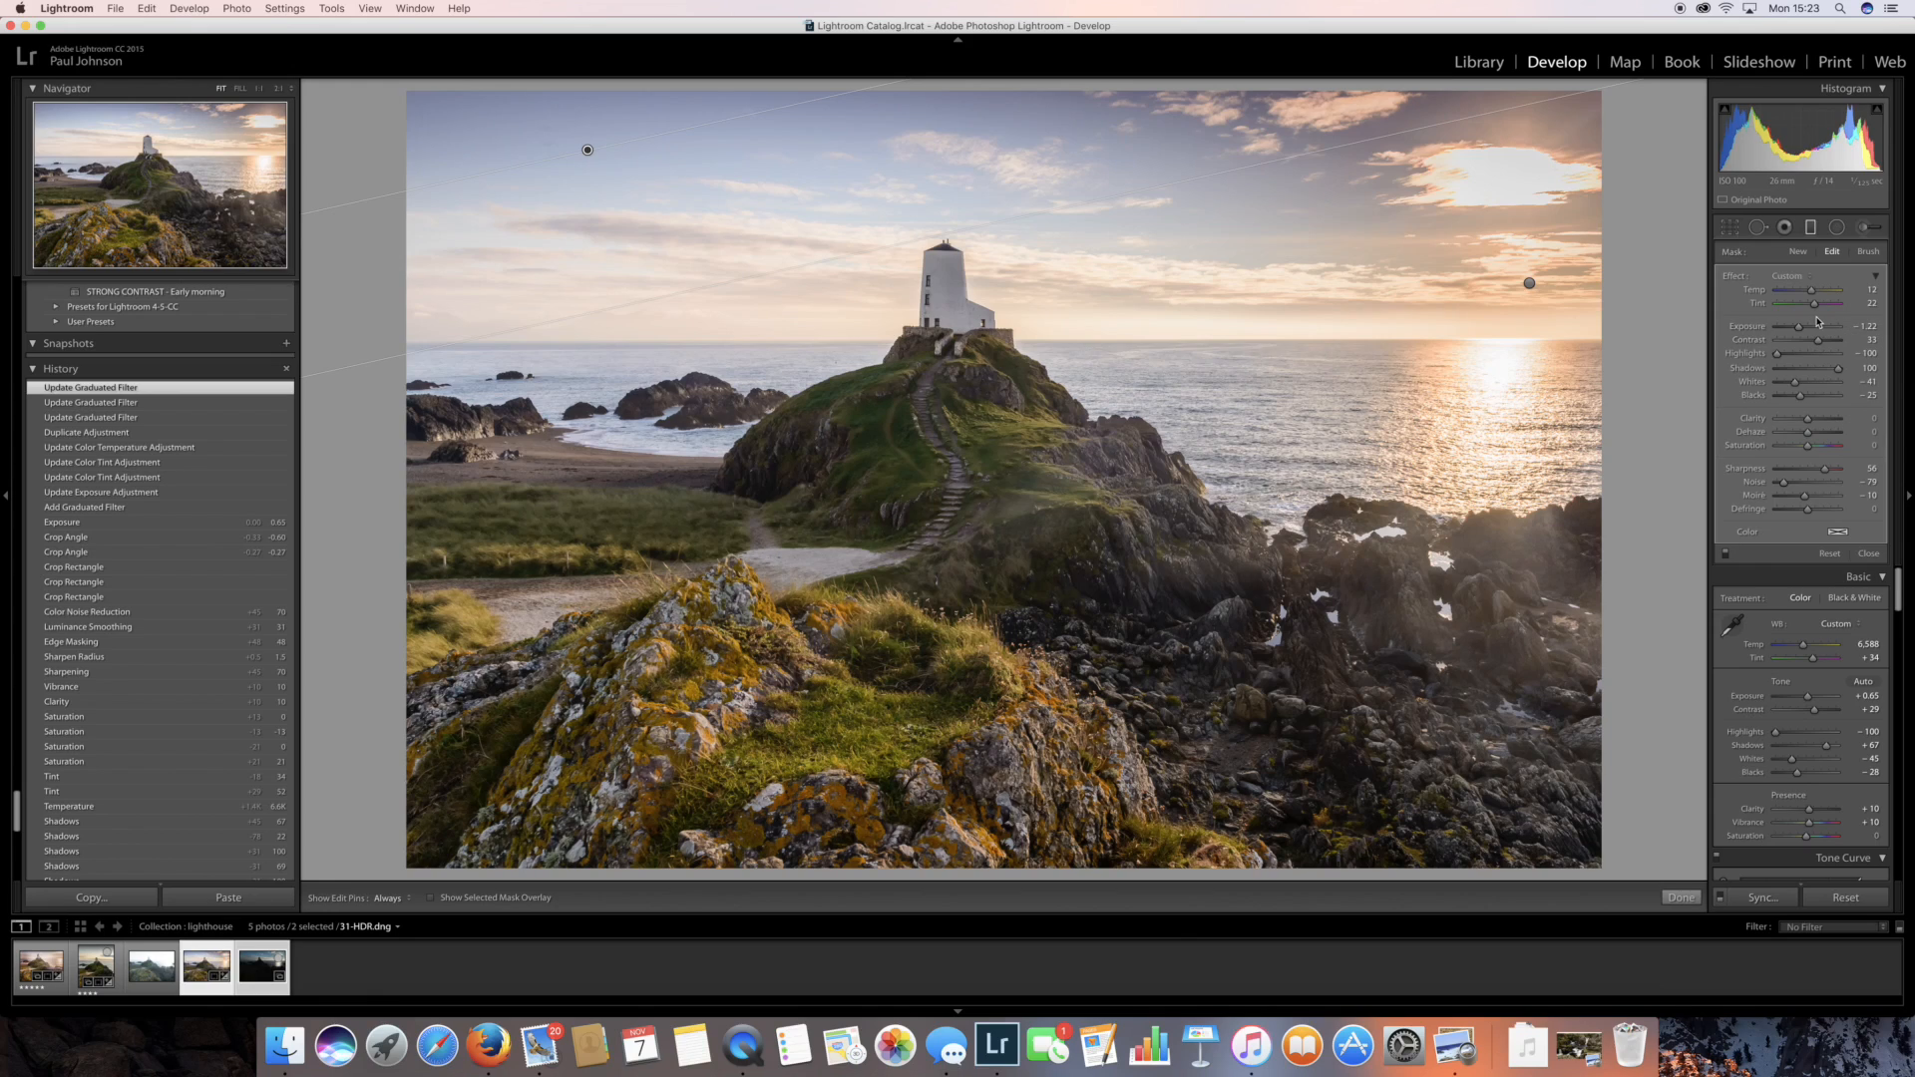
# Set the upper-left sky filter's tint to 31, exposure to -1.91 and blacks to -40
pyautogui.moveTo(1815, 309); pyautogui.dragTo(1819, 309)
pyautogui.moveTo(1819, 310); pyautogui.dragTo(1820, 309)
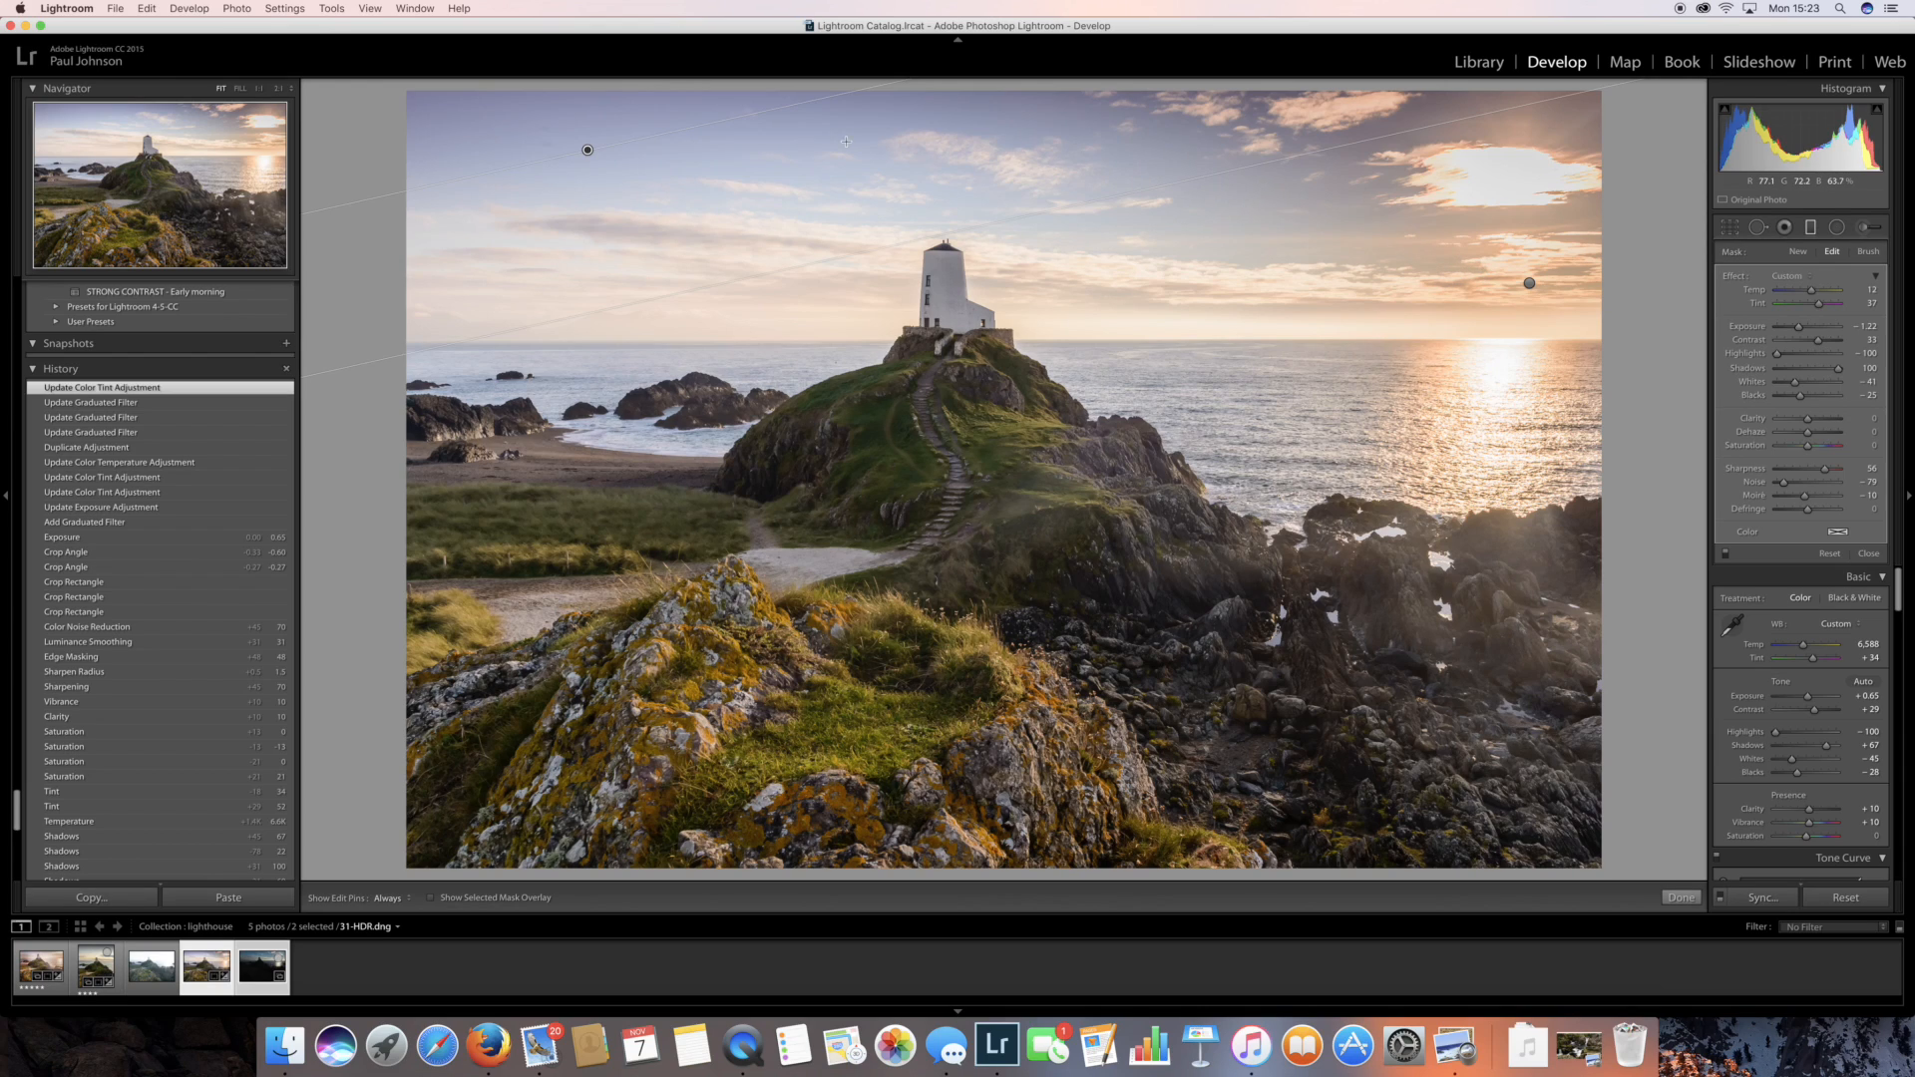
pyautogui.moveTo(1799, 331); pyautogui.dragTo(1793, 331)
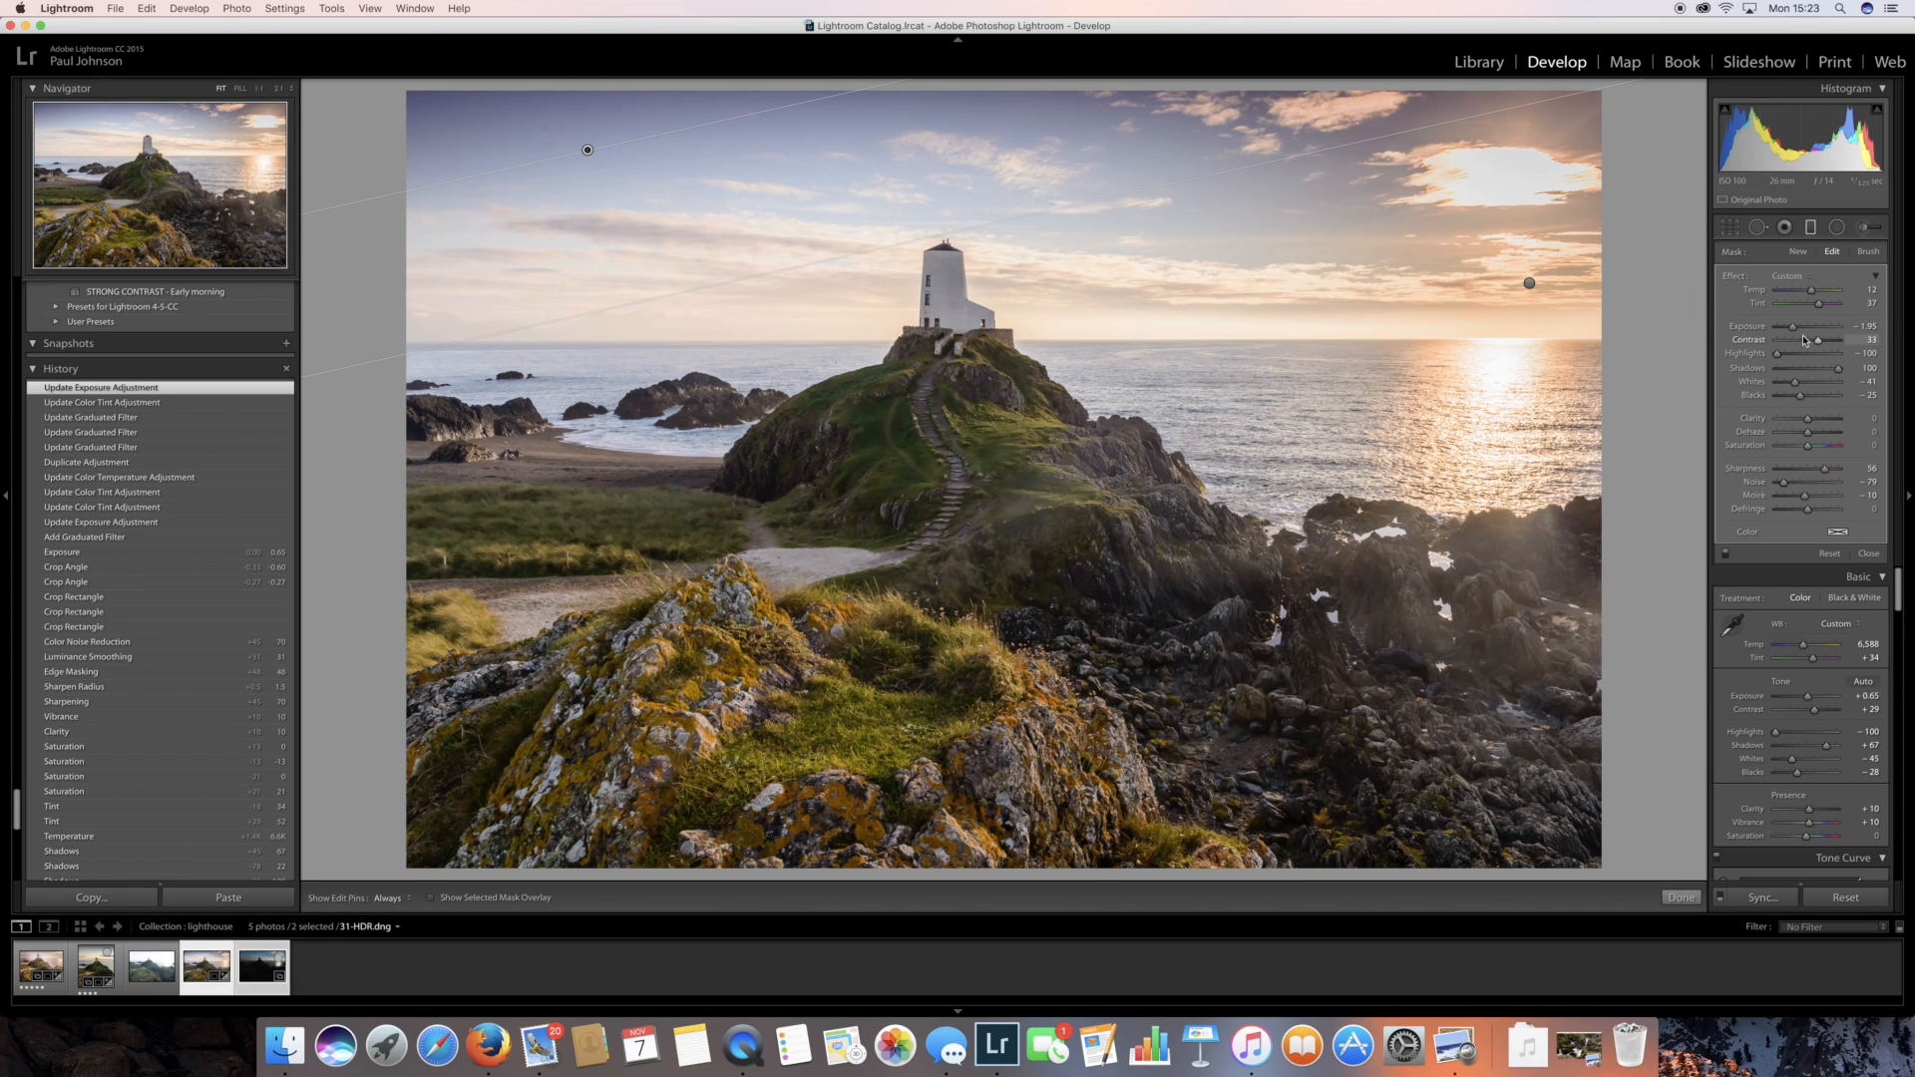
pyautogui.moveTo(1801, 394); pyautogui.dragTo(1797, 400)
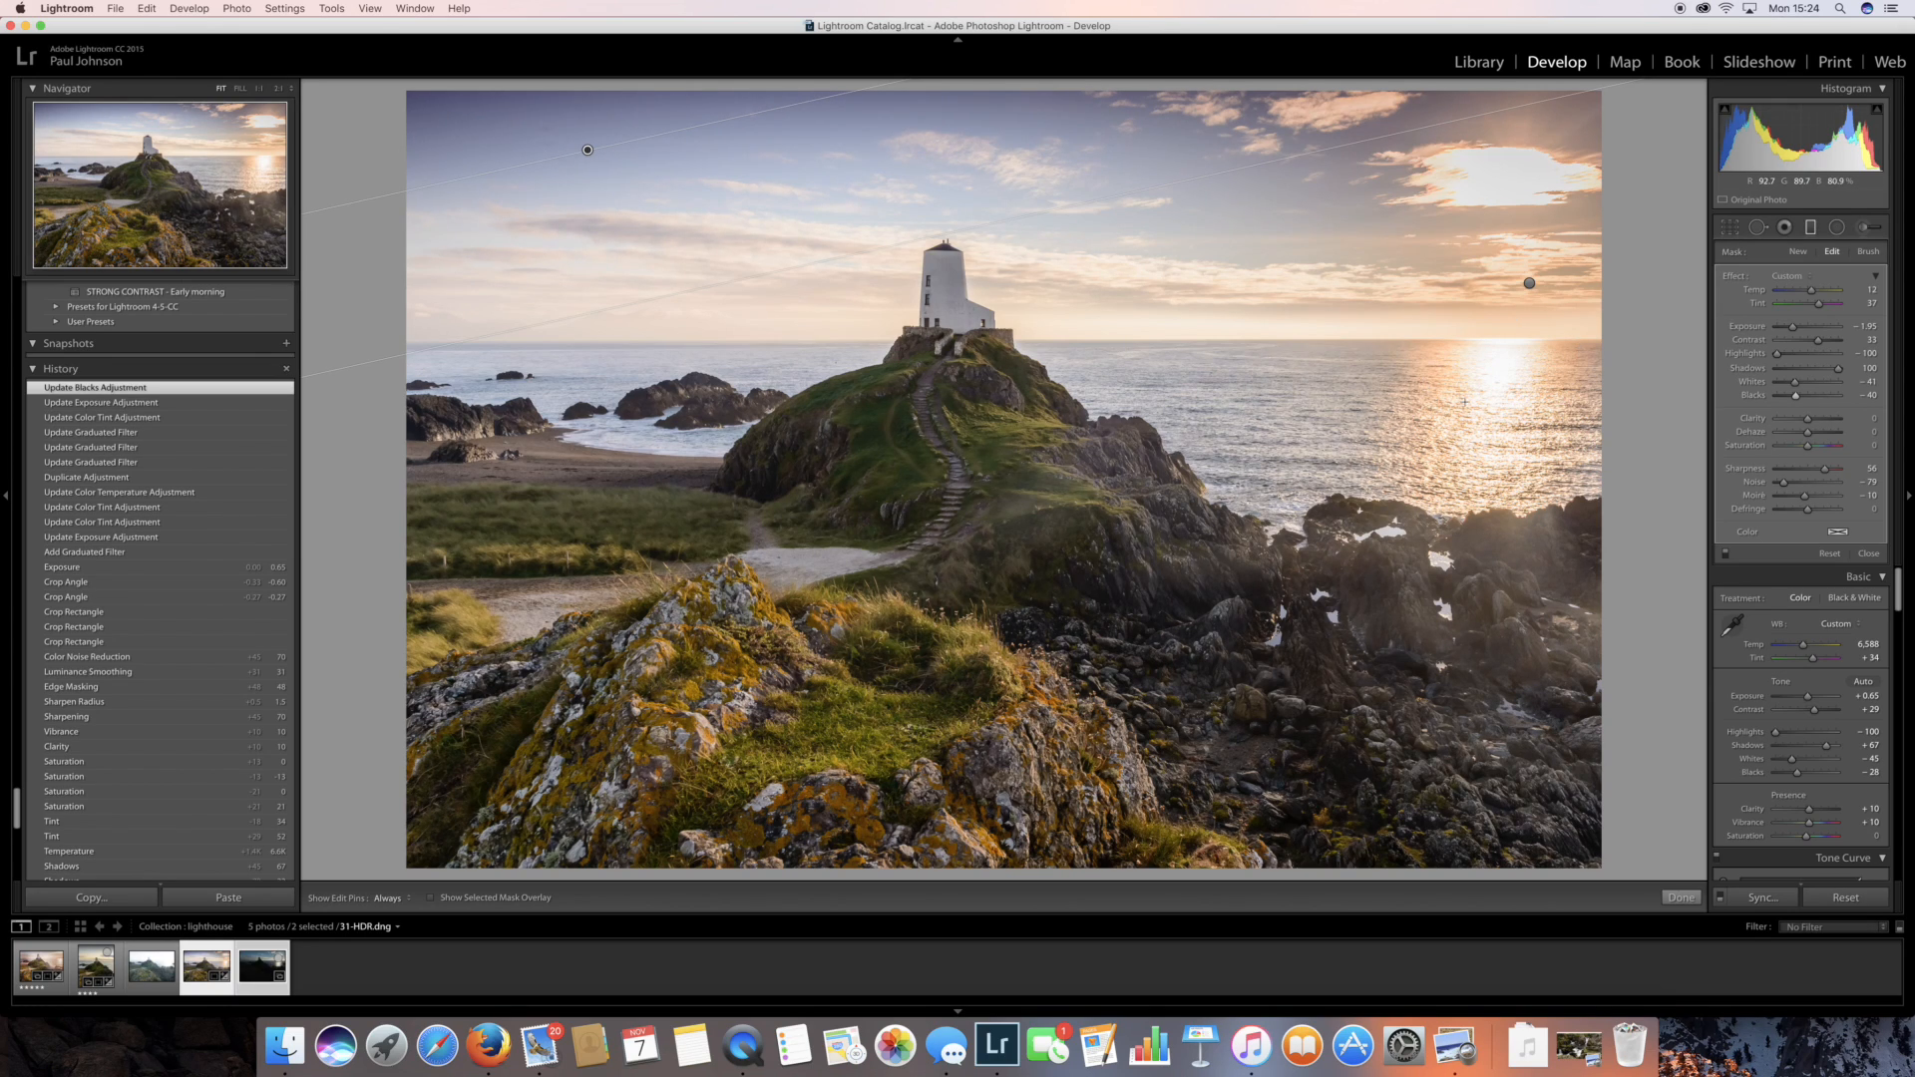
# Add a radial filter over the sun's reflection on the sea, raise its exposure and set shadows 58, blacks -3, tint 15 and temperature 10
pyautogui.click(1826, 231)
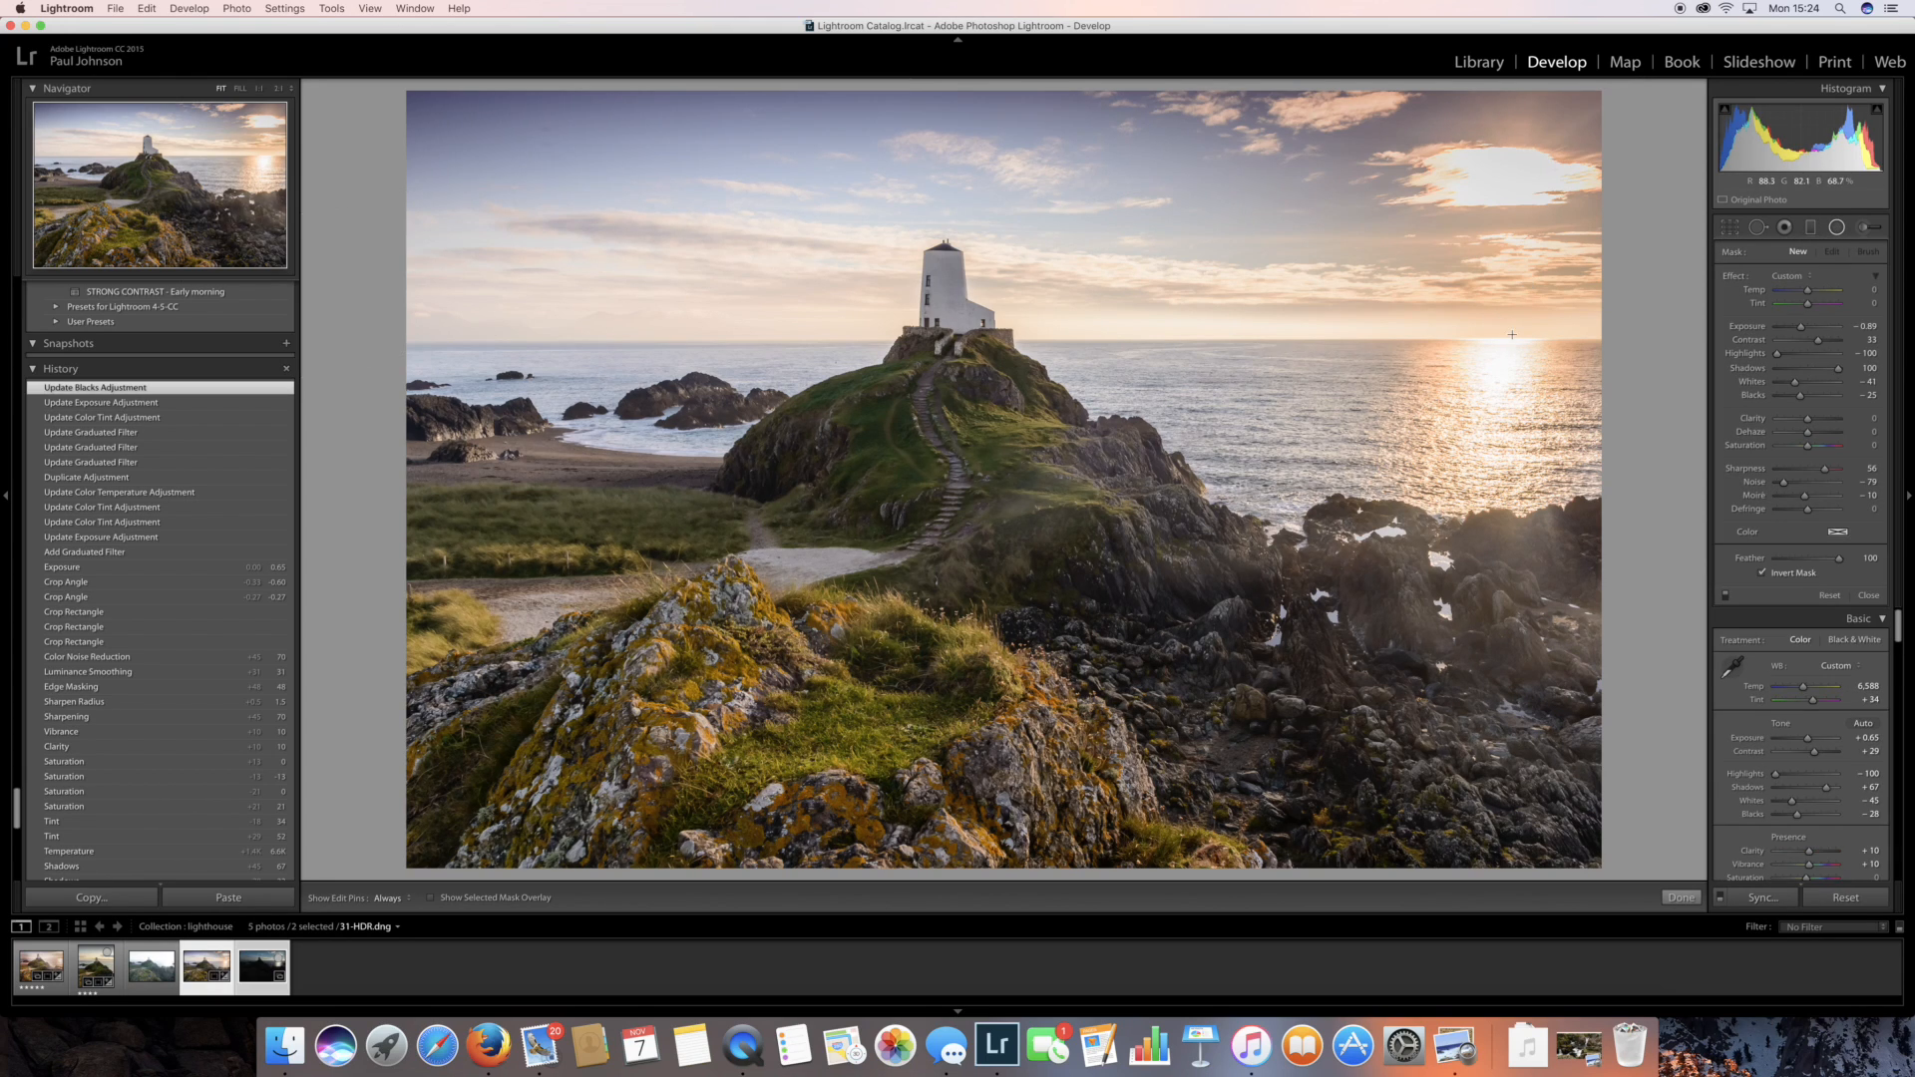
pyautogui.moveTo(1441, 446); pyautogui.dragTo(1674, 589)
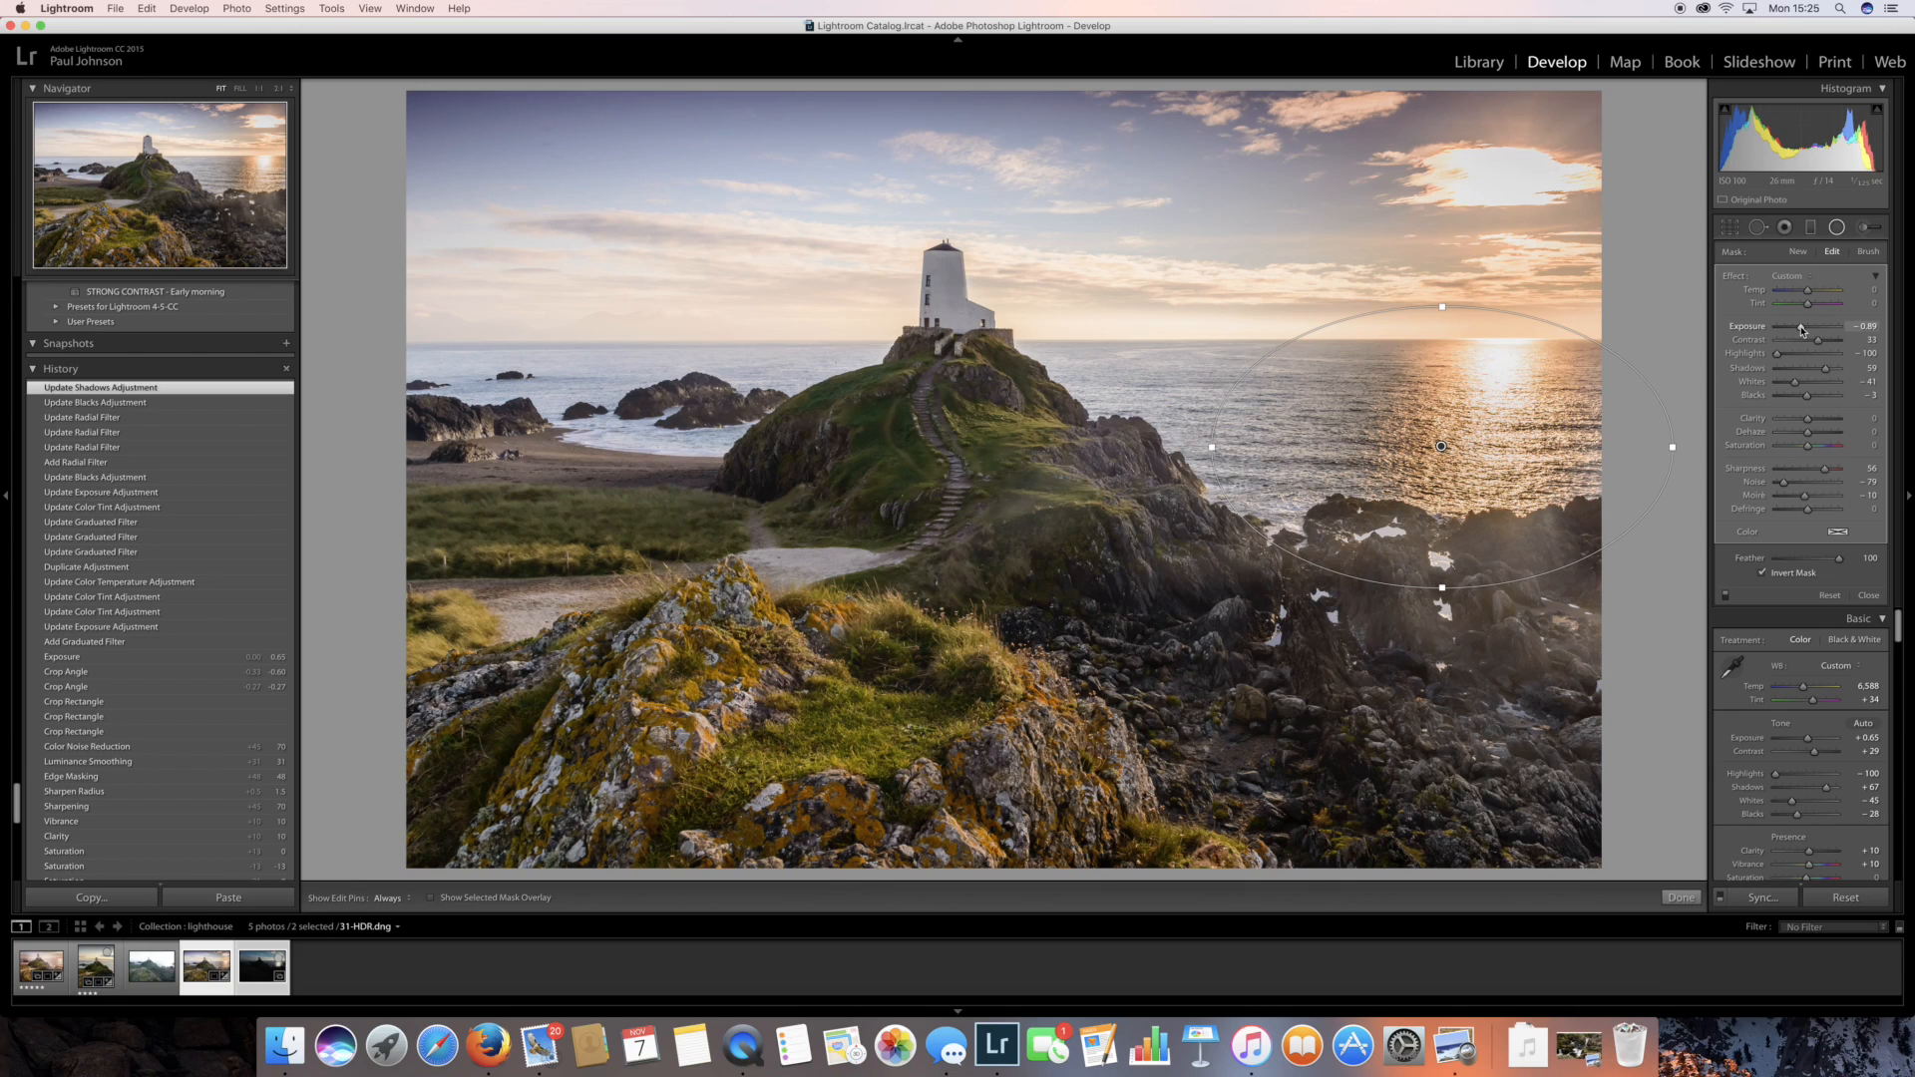
pyautogui.moveTo(1801, 329); pyautogui.dragTo(1806, 330)
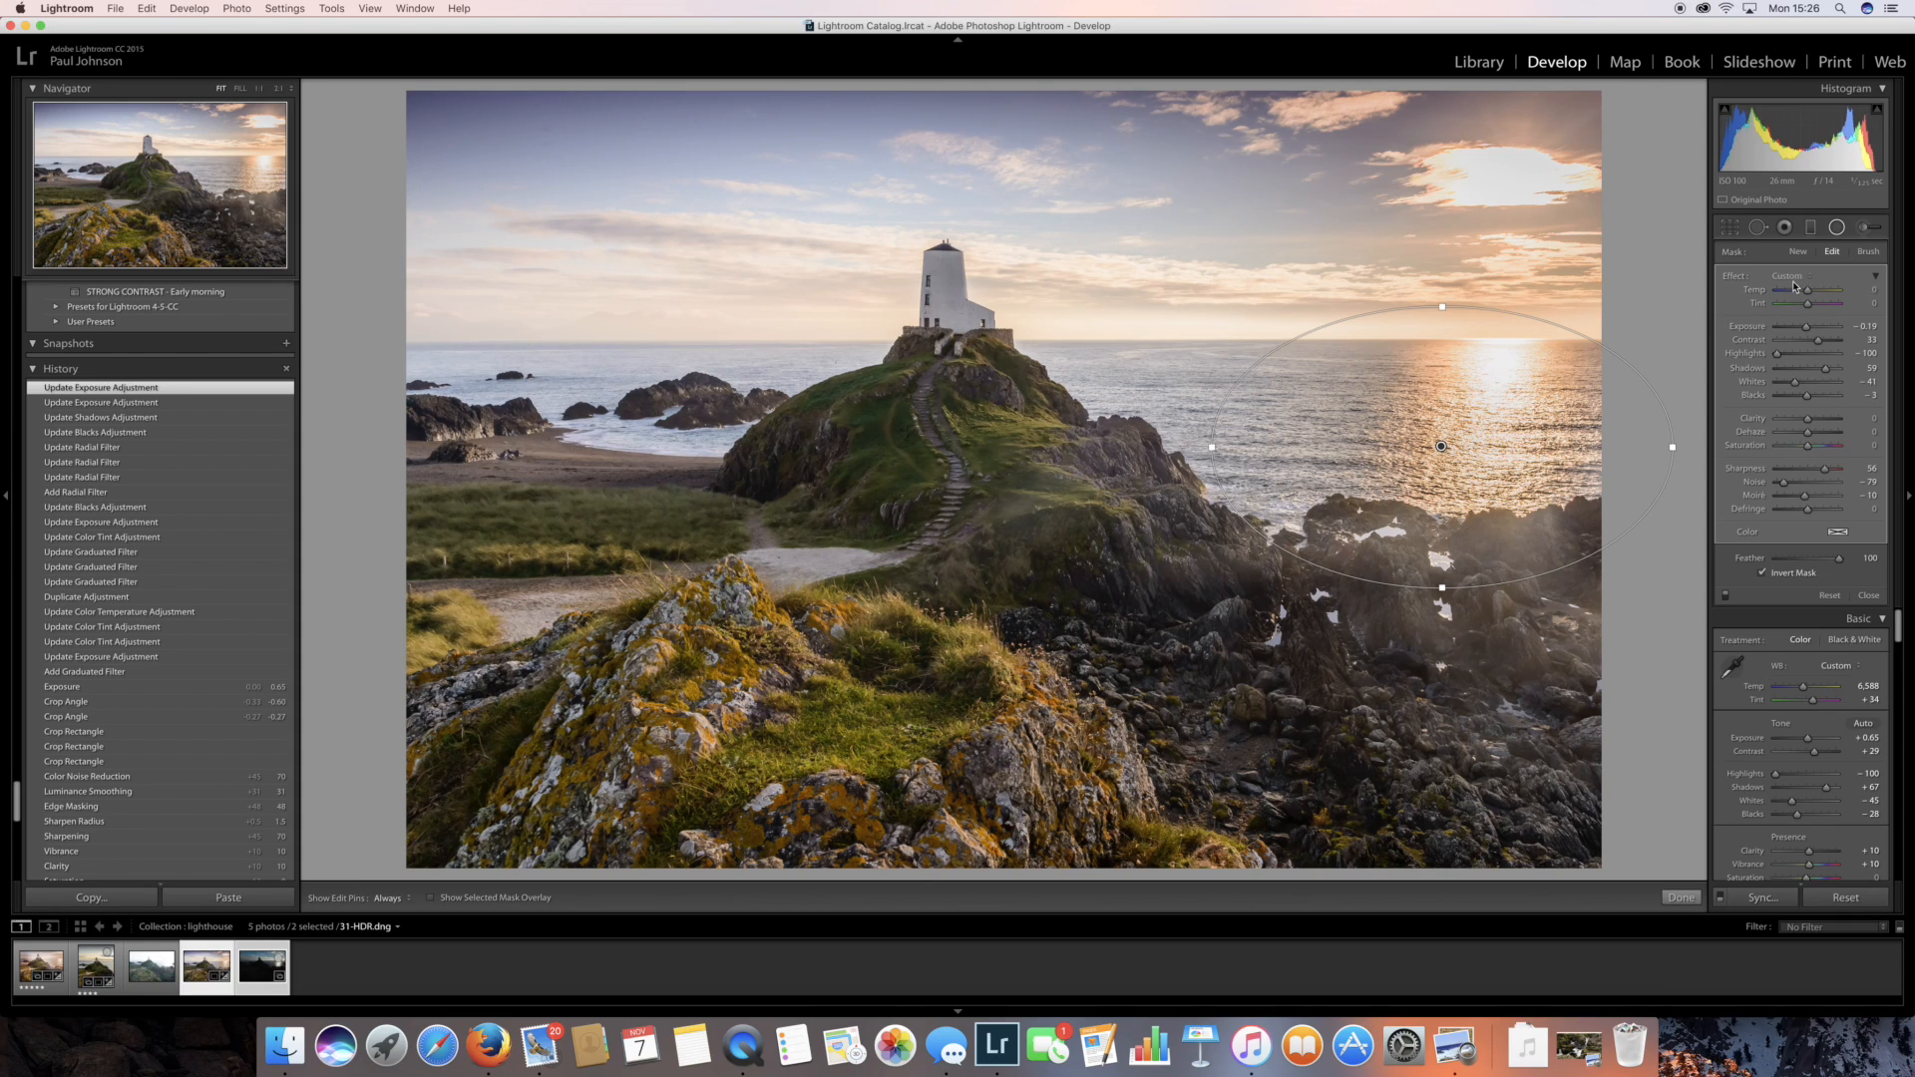
pyautogui.moveTo(1809, 309); pyautogui.dragTo(1812, 296)
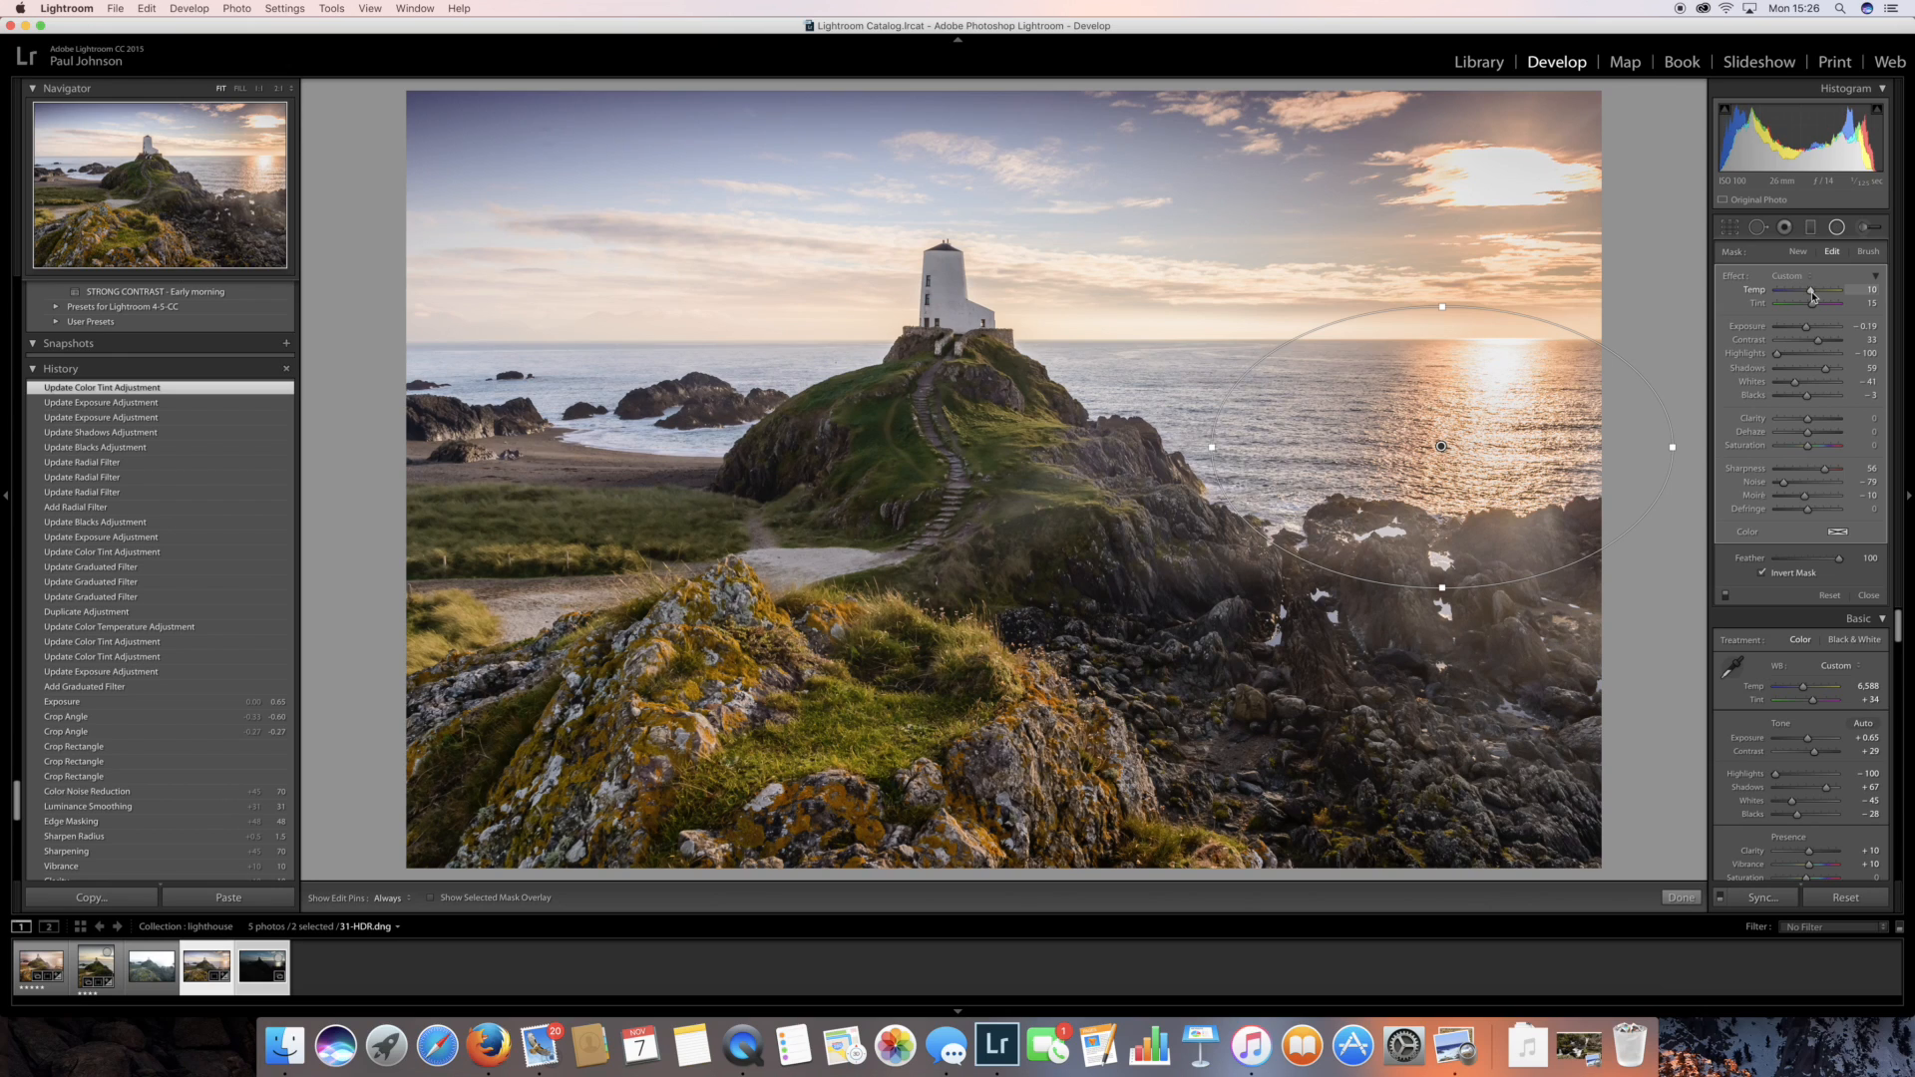
# Delete the extra graduated filter, then add a shallow one along the photo's bottom edge with exposure -1.30
pyautogui.press('Delete')
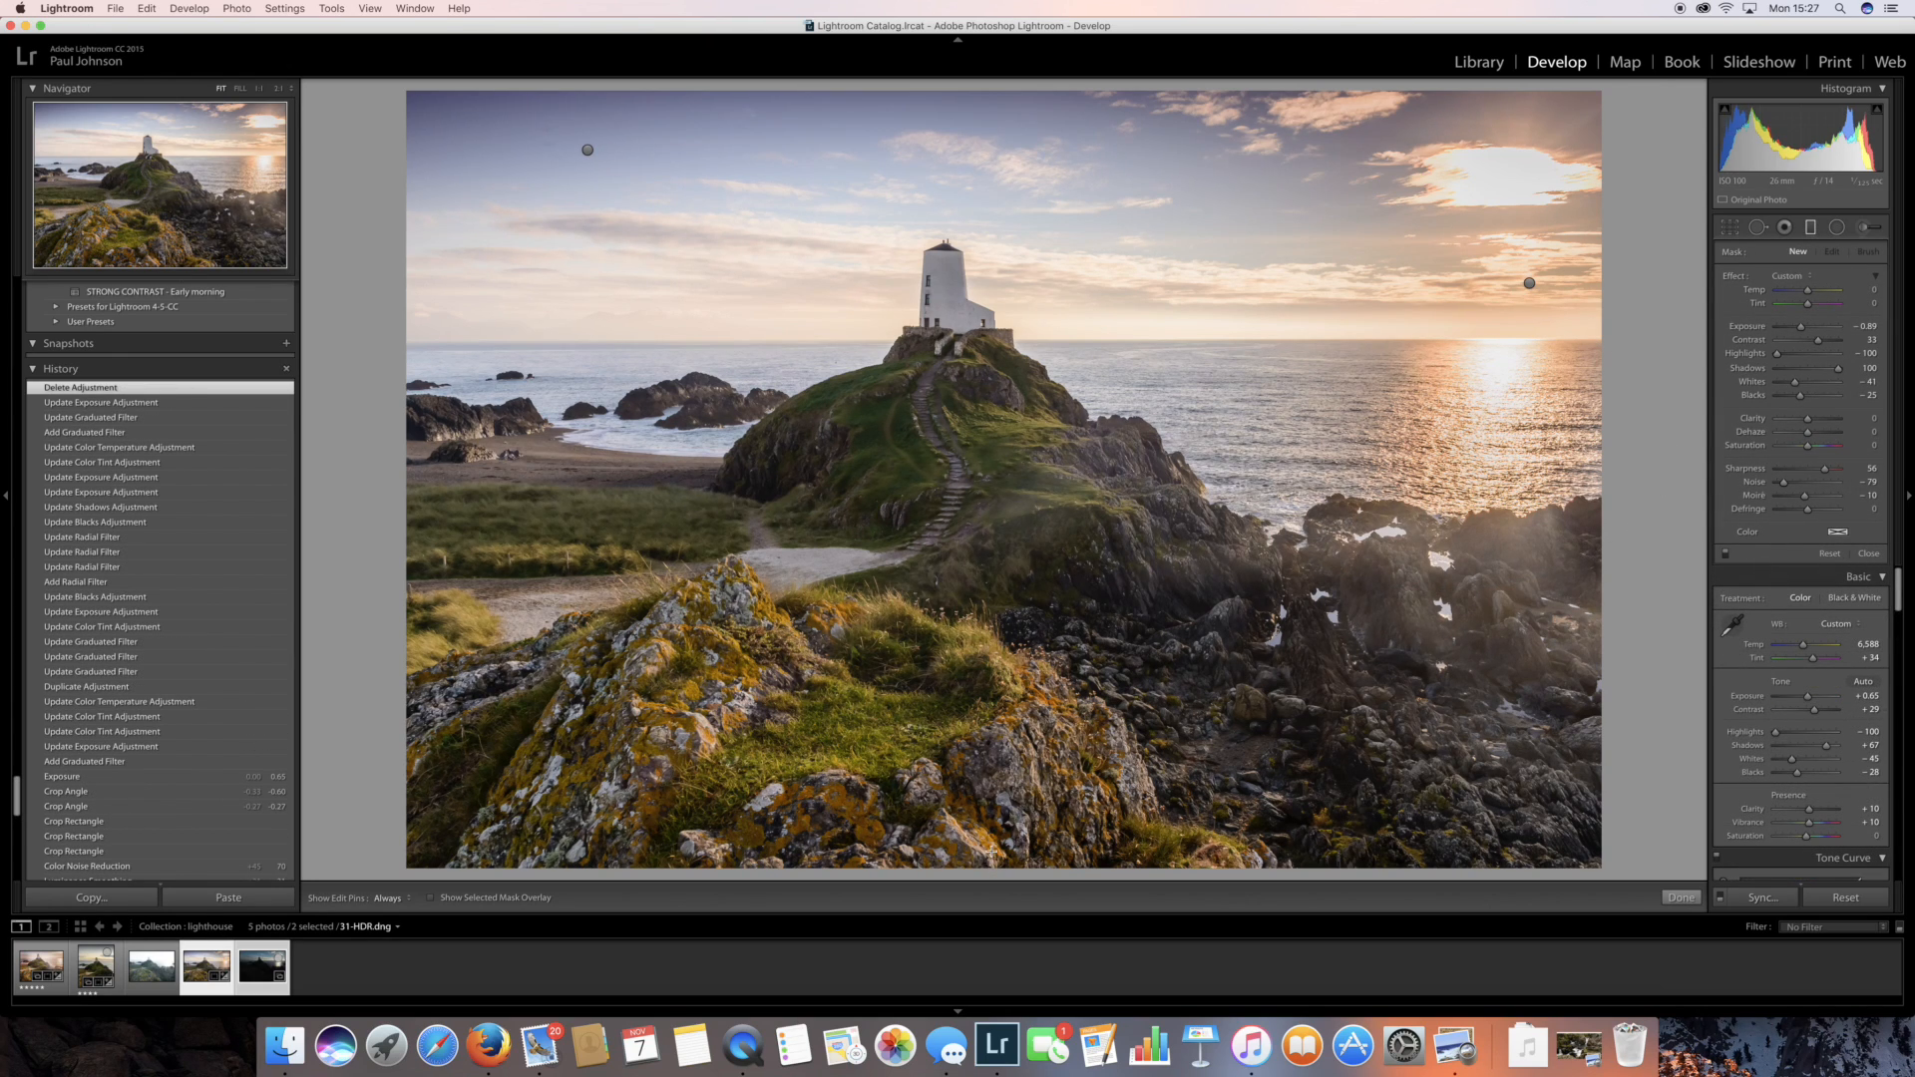
pyautogui.moveTo(991, 848); pyautogui.dragTo(1018, 832)
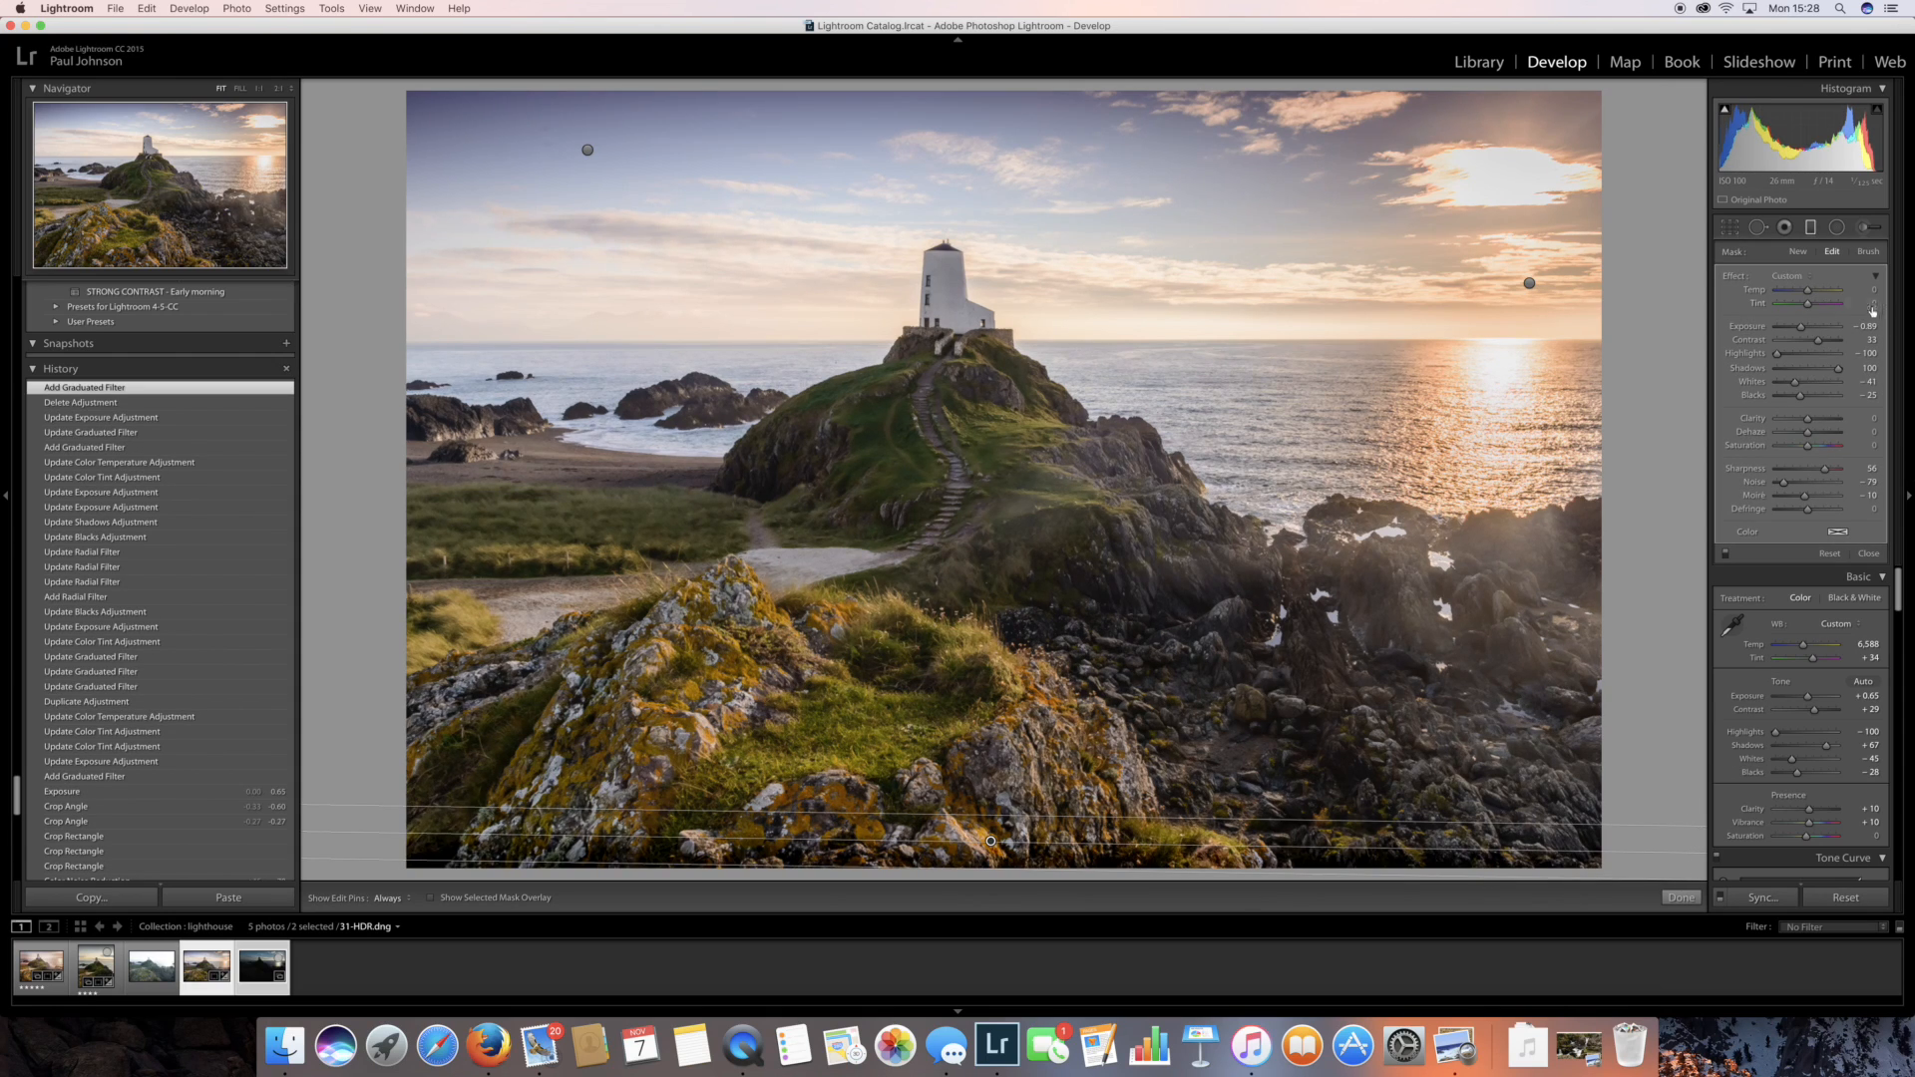
pyautogui.moveTo(1813, 333); pyautogui.dragTo(1801, 331)
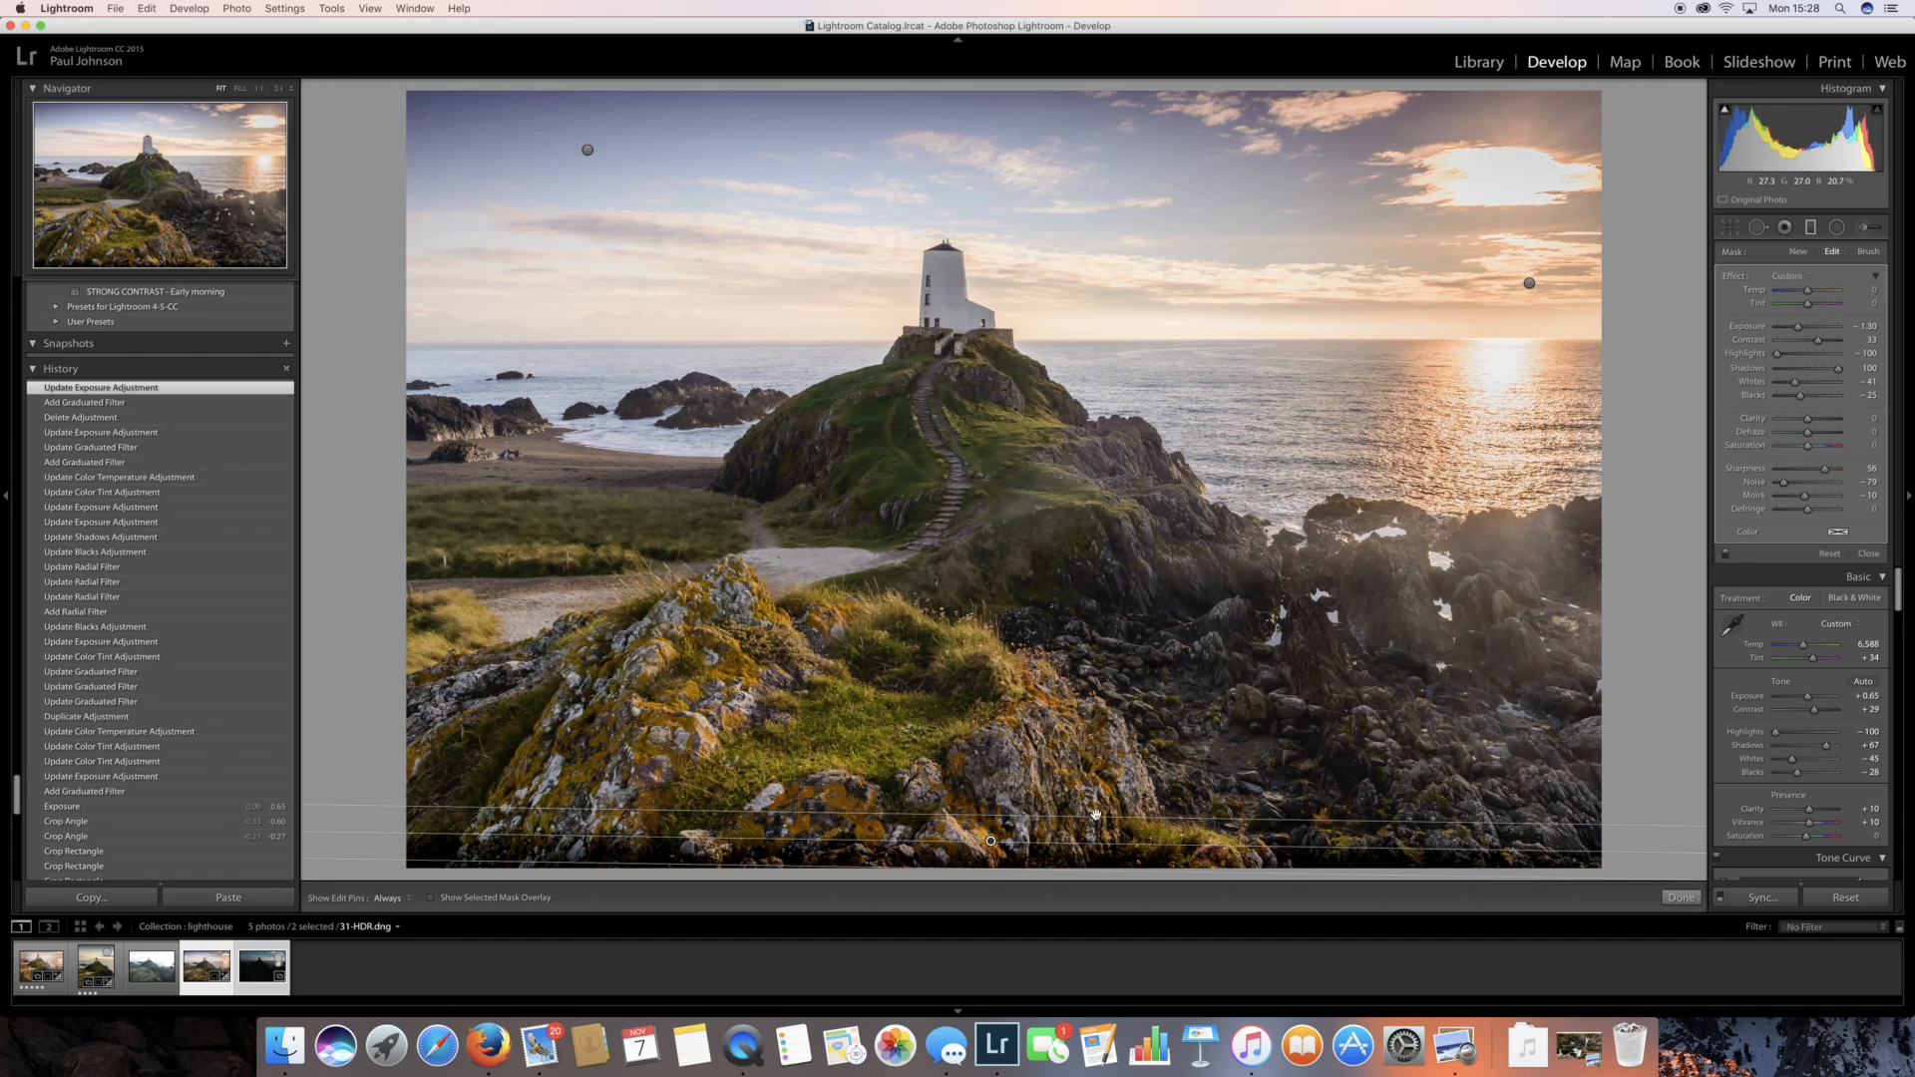
pyautogui.click(1681, 898)
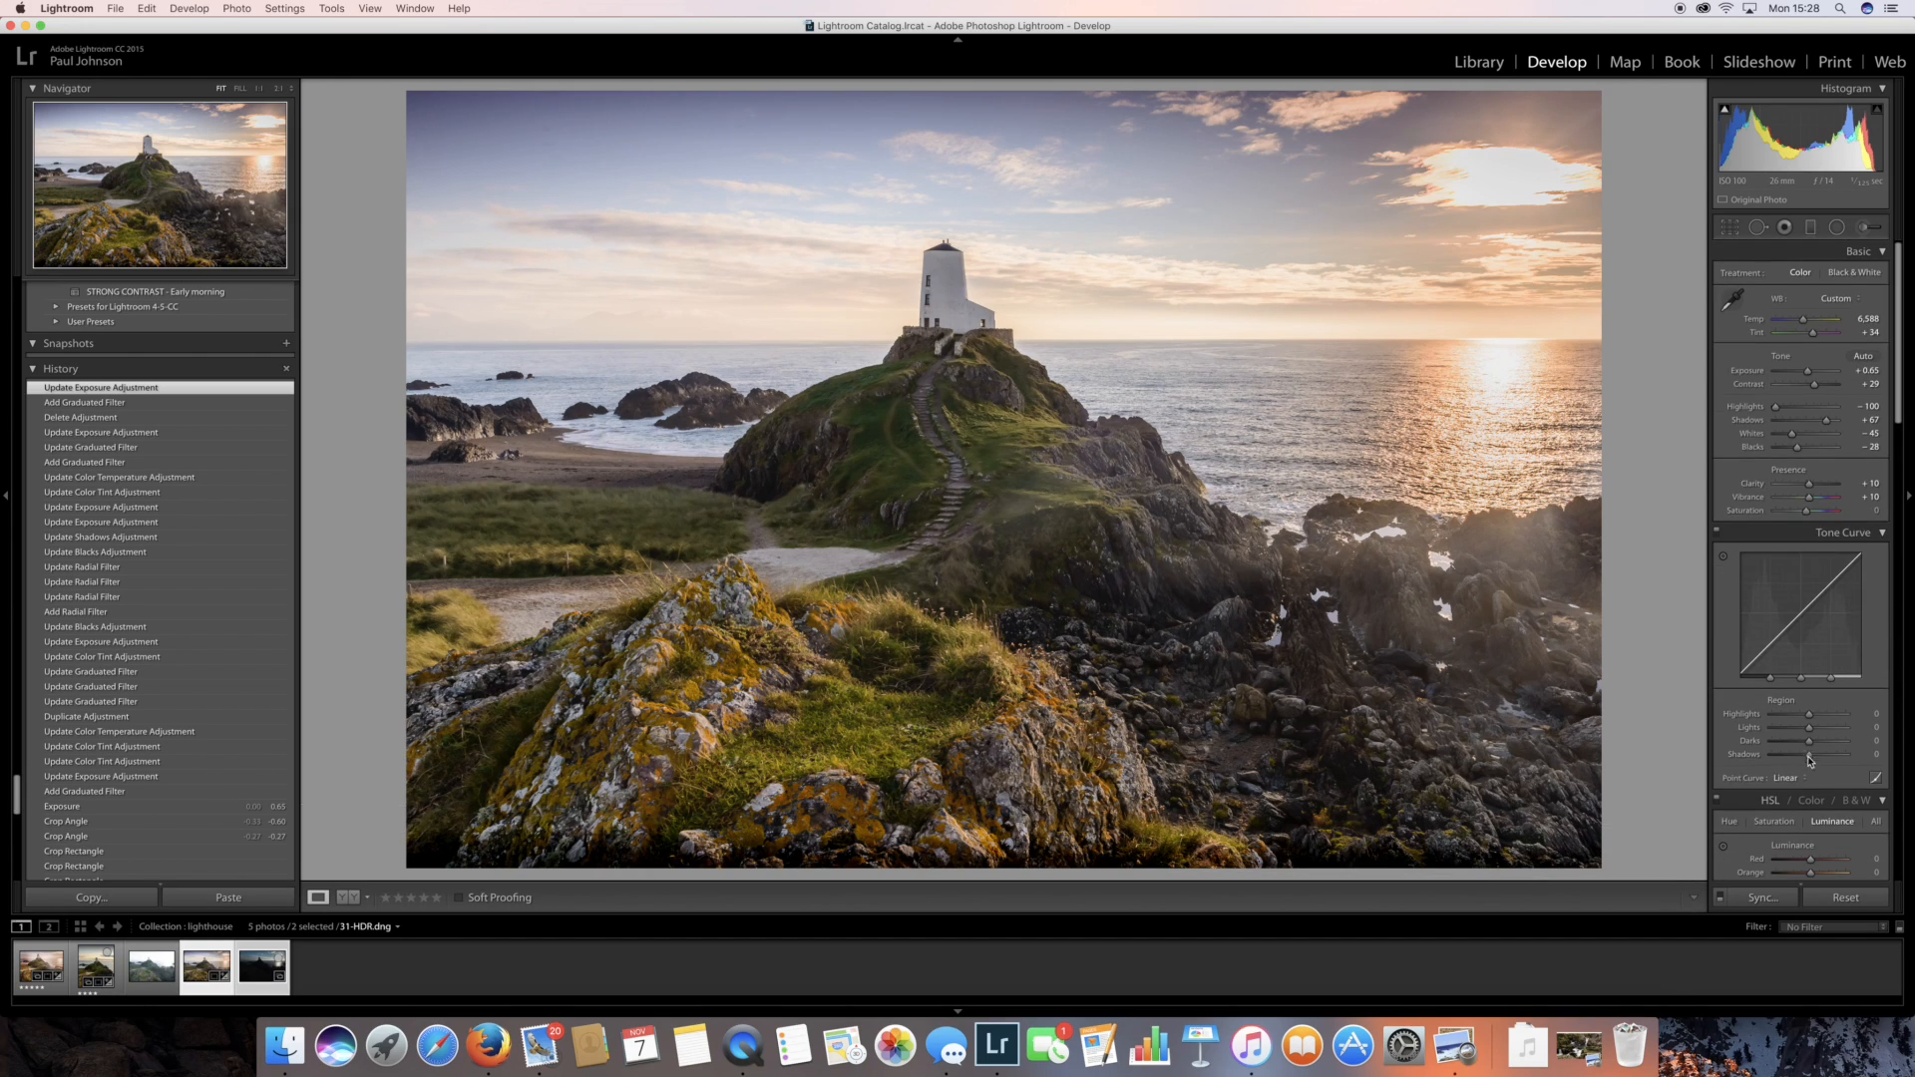
# Try strong light and dark post-crop vignettes, and set the vignette amount to -12
pyautogui.scroll(-15, 1796, 793)
pyautogui.scroll(-10, 1797, 793)
pyautogui.scroll(-8, 1797, 793)
pyautogui.scroll(-3, 1796, 791)
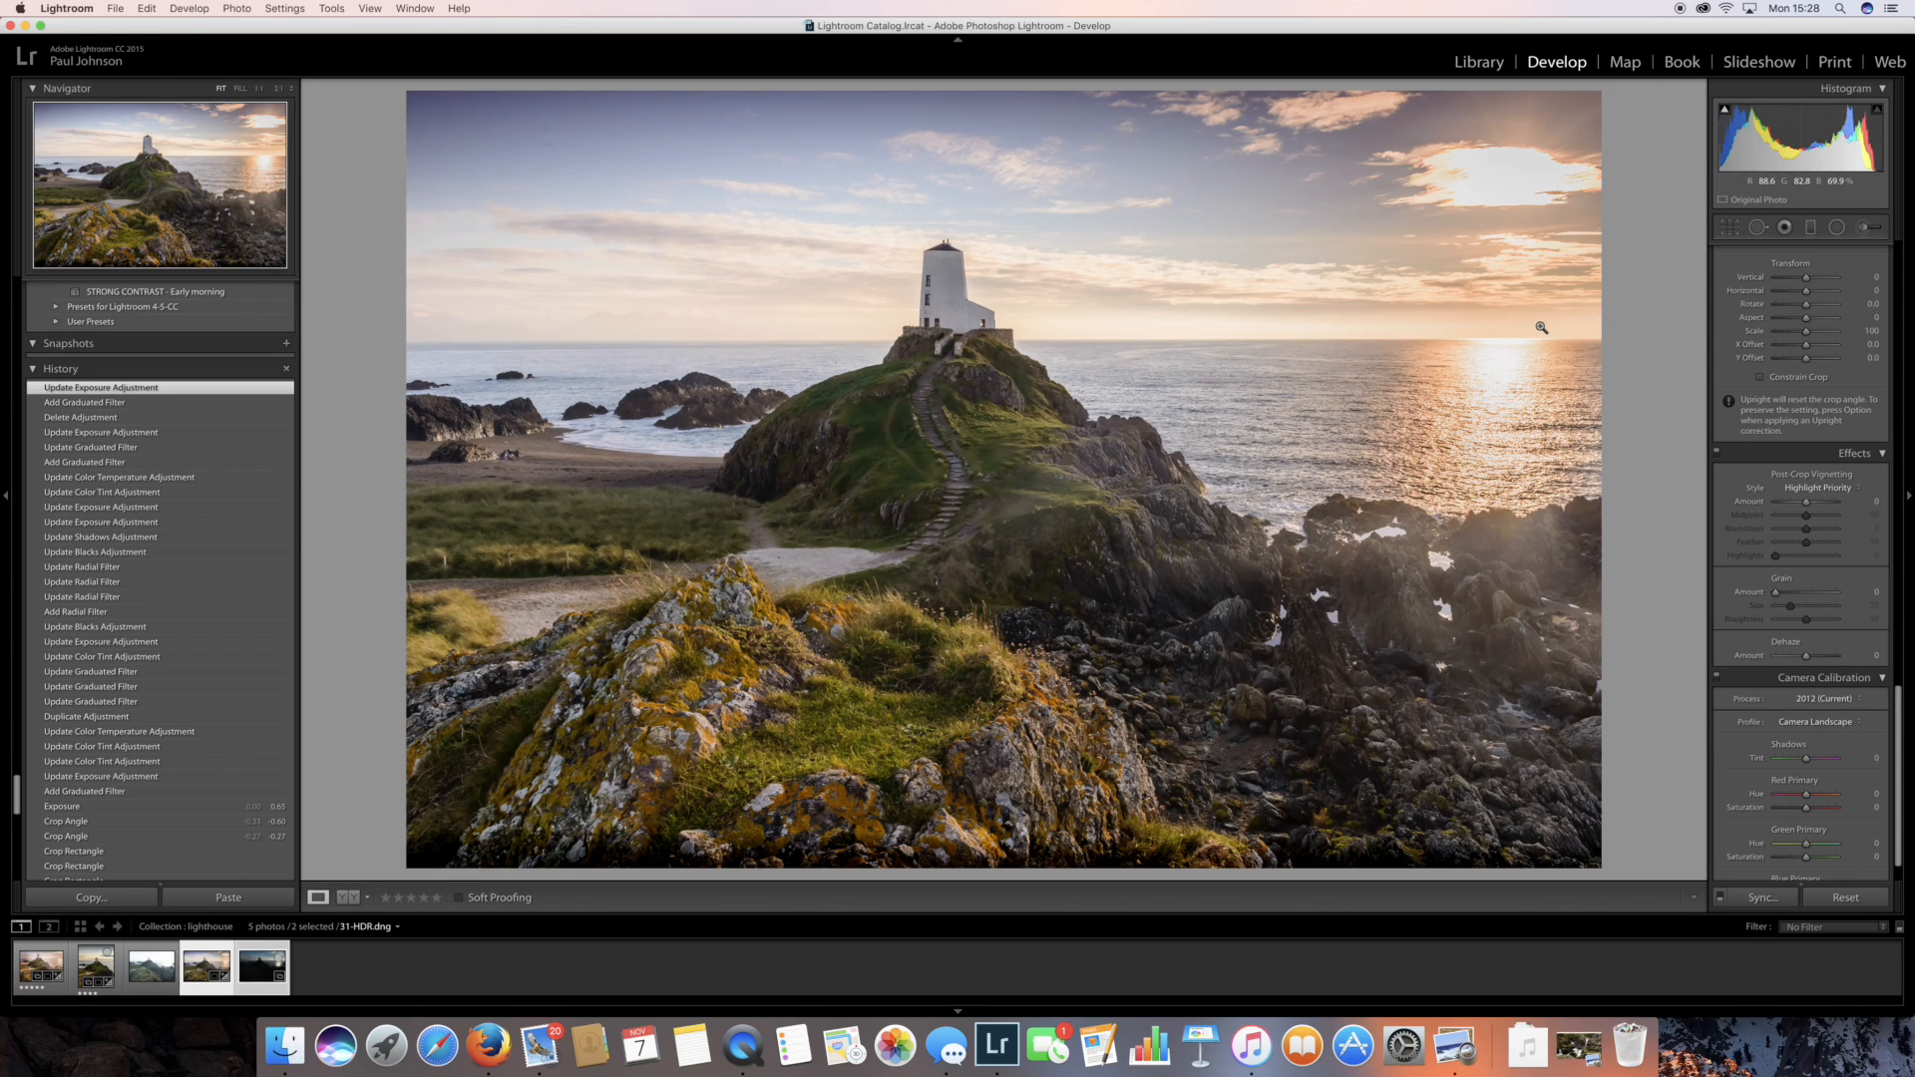
pyautogui.moveTo(1809, 506); pyautogui.dragTo(1840, 509)
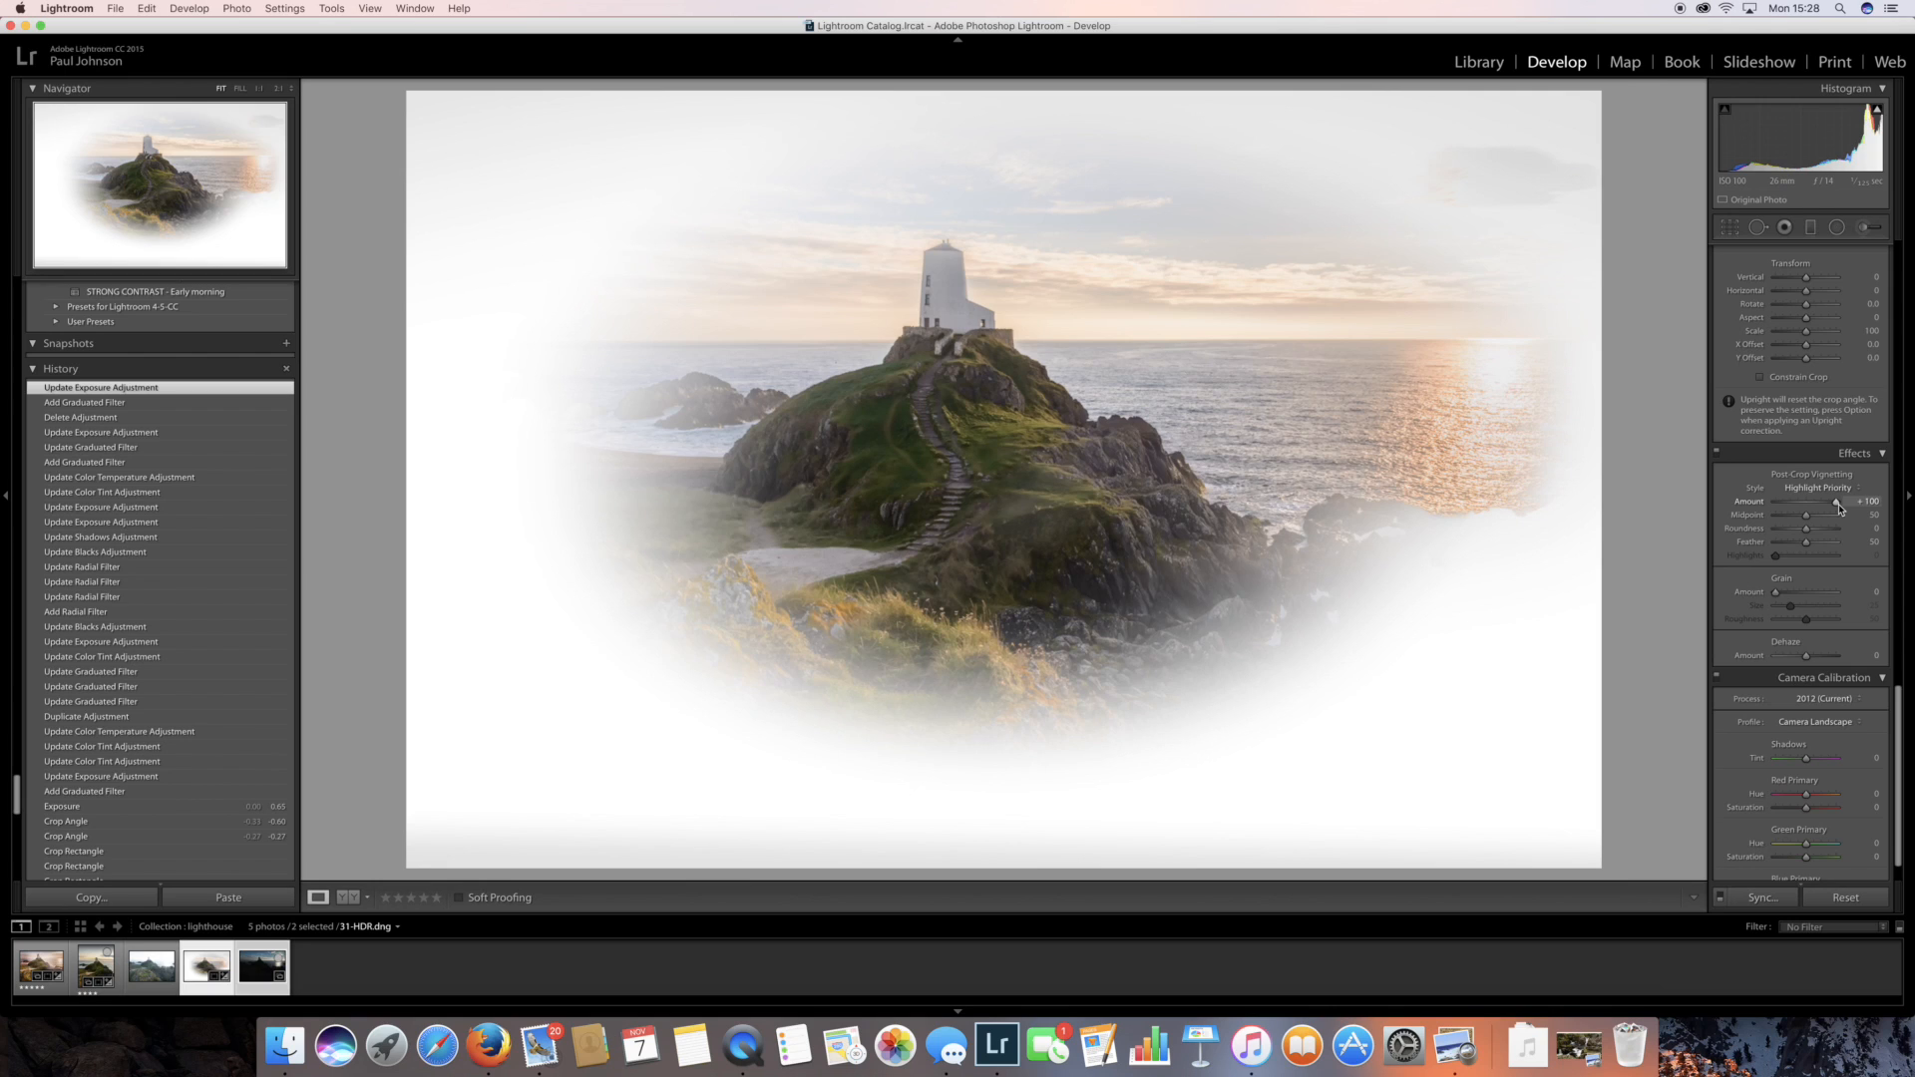
pyautogui.moveTo(1841, 509); pyautogui.dragTo(1809, 509)
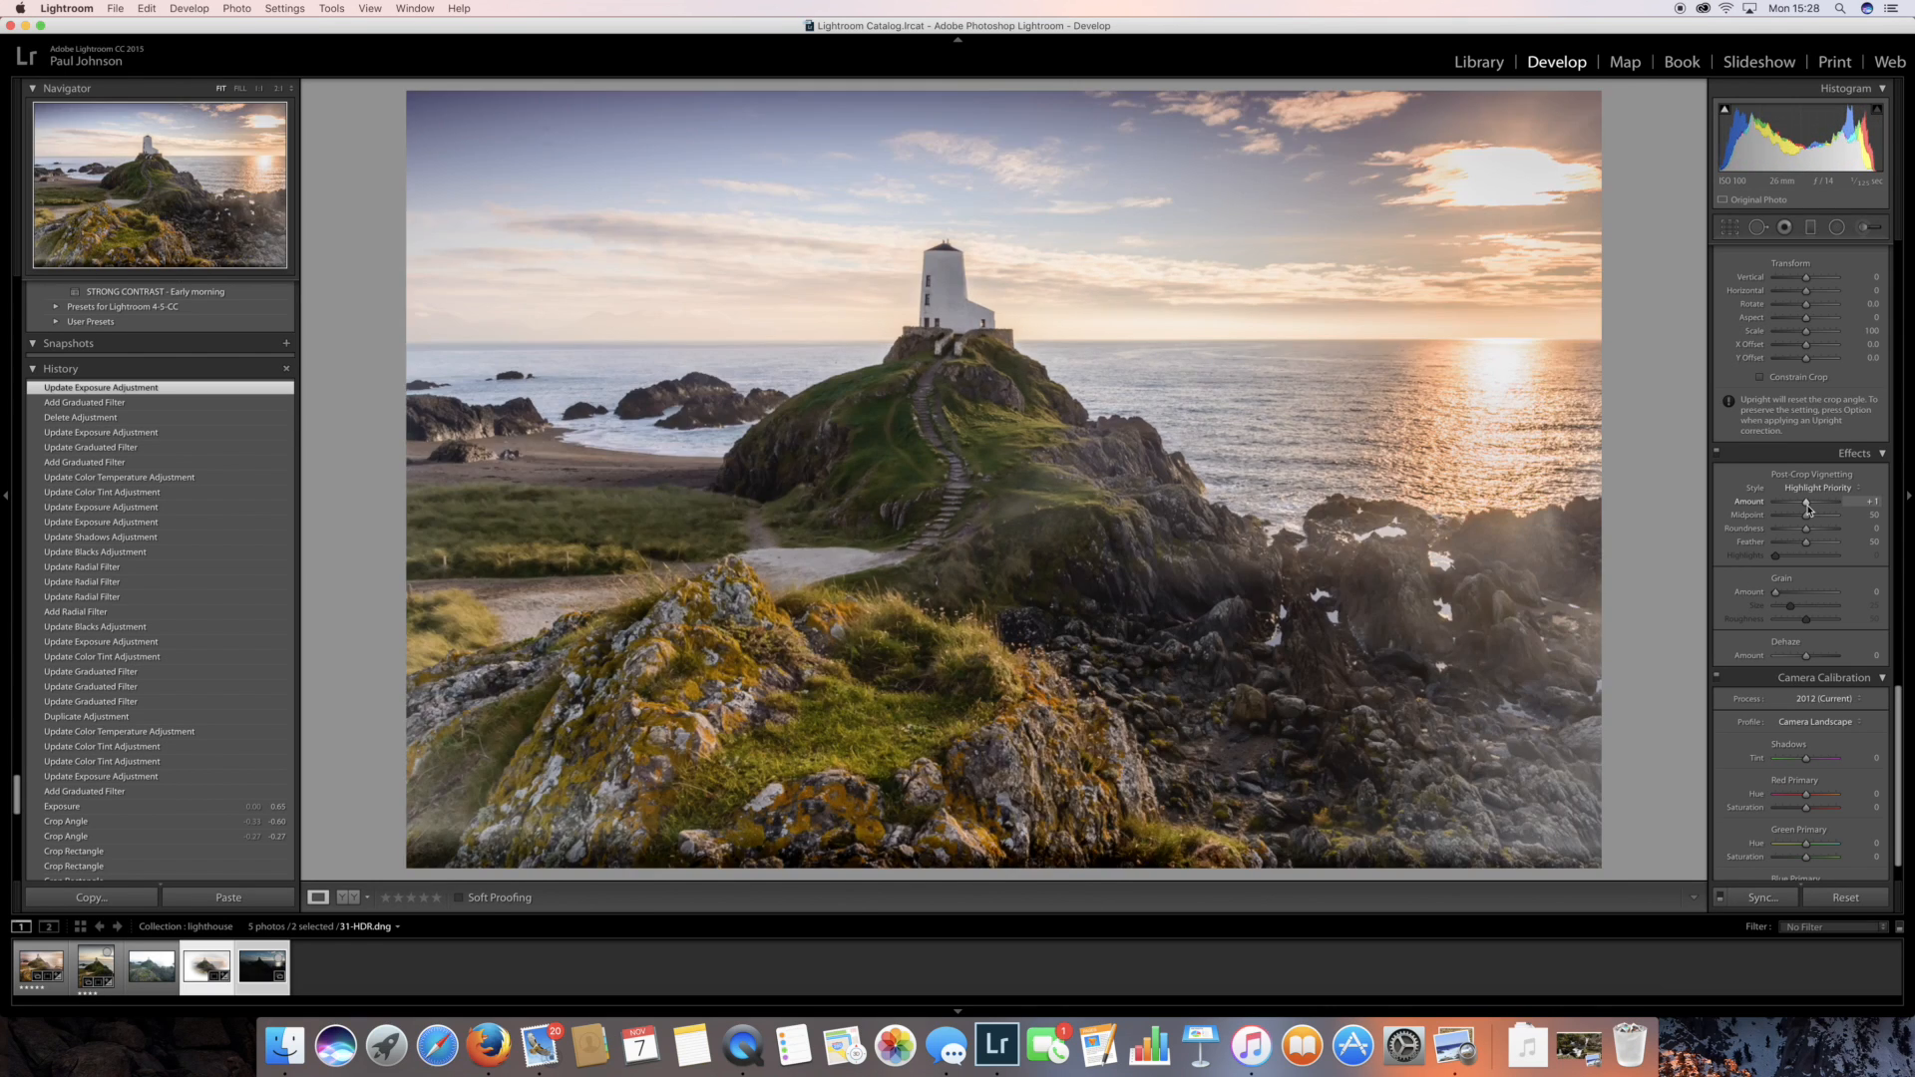
pyautogui.moveTo(1809, 509); pyautogui.dragTo(1792, 510)
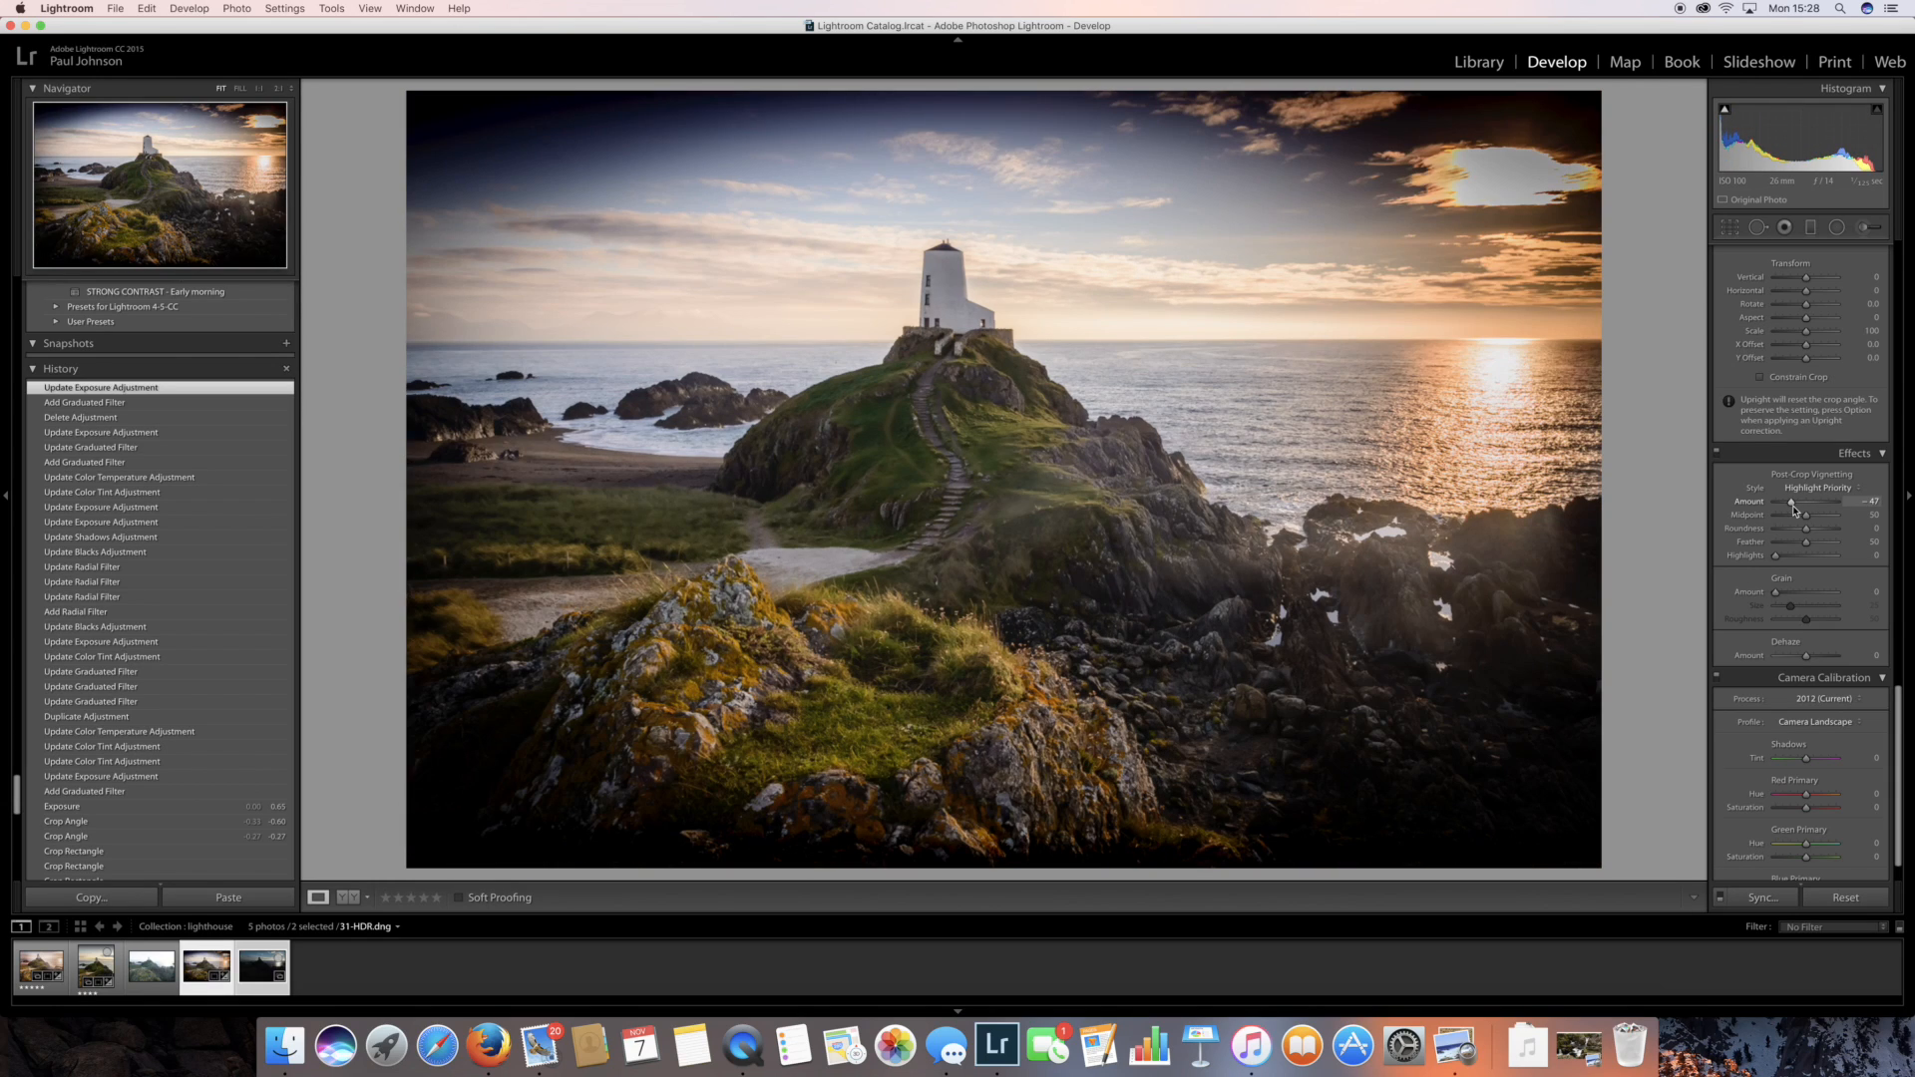
pyautogui.moveTo(1795, 510); pyautogui.dragTo(1807, 512)
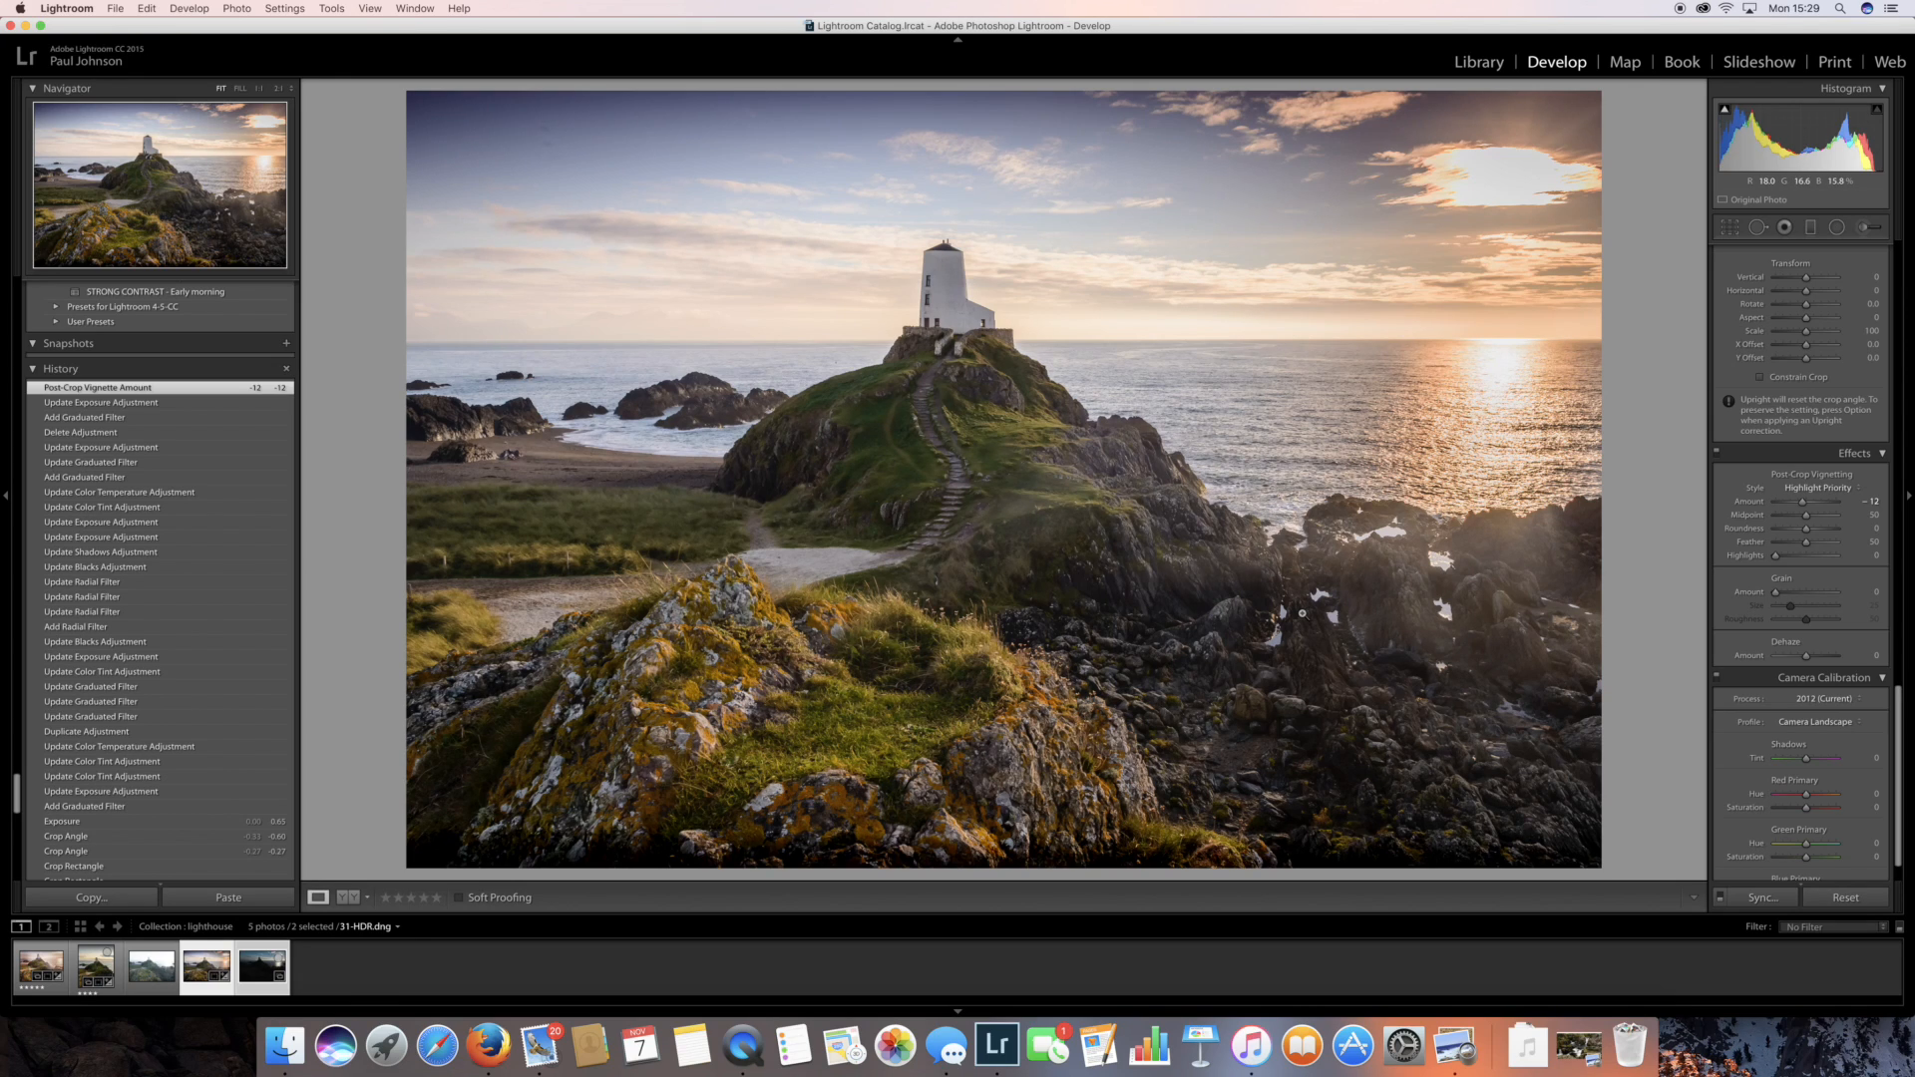
# Paint local exposure adjustments onto the photo with several adjustment brush strokes
pyautogui.scroll(10, 1800, 498)
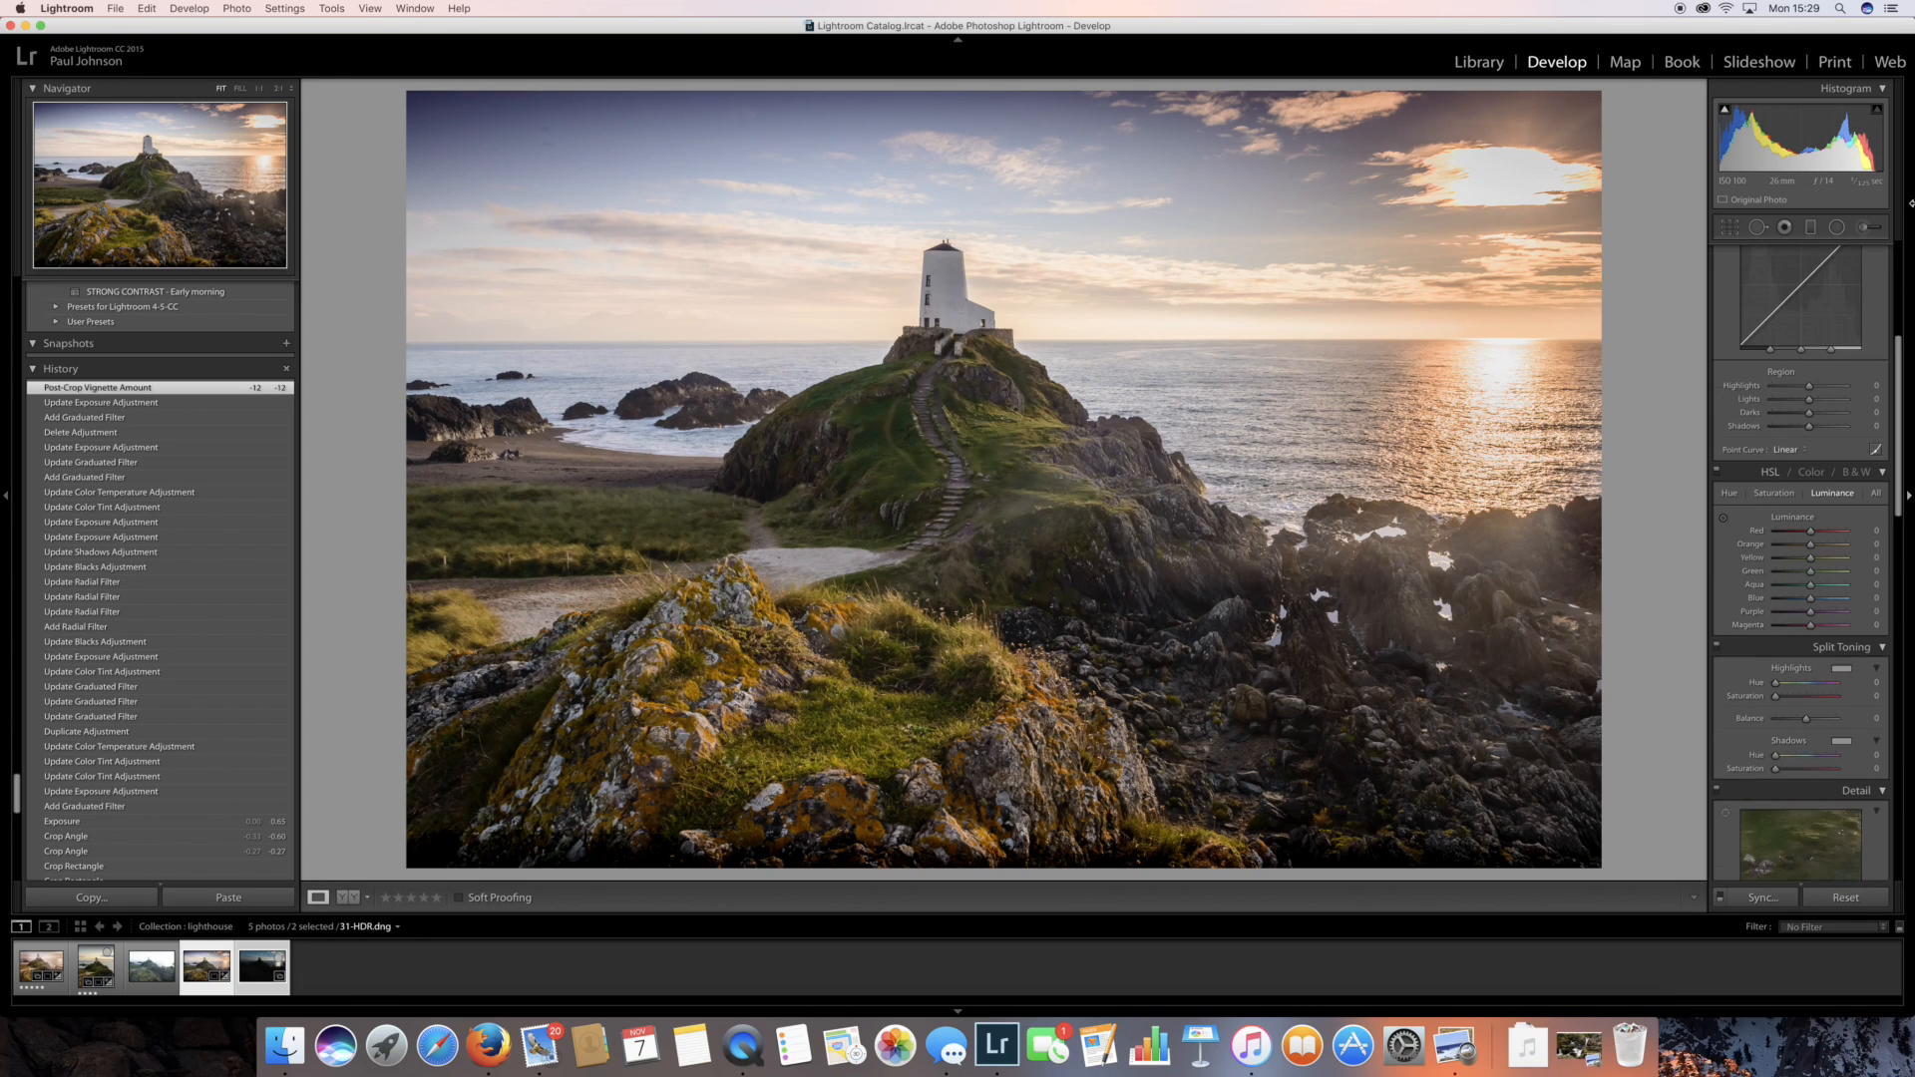
pyautogui.click(1864, 229)
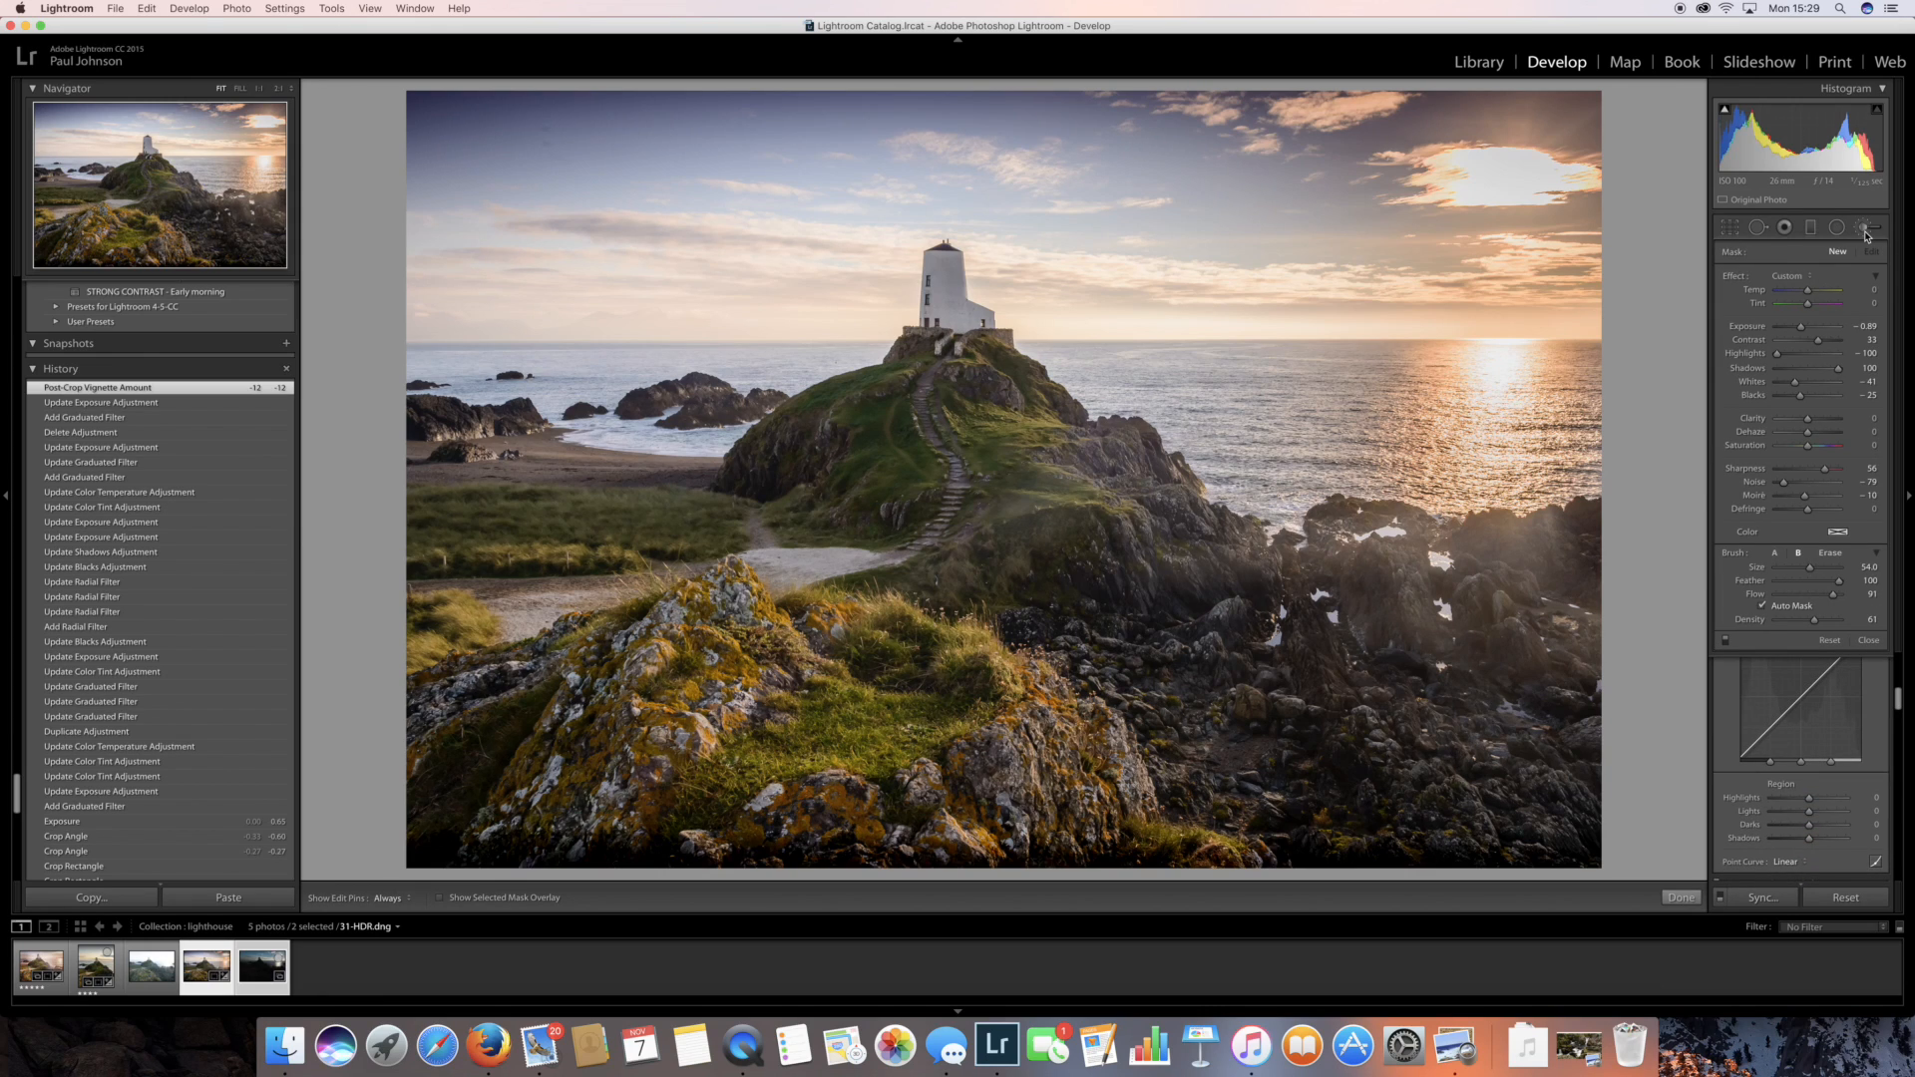
pyautogui.scroll(-10, 1330, 429)
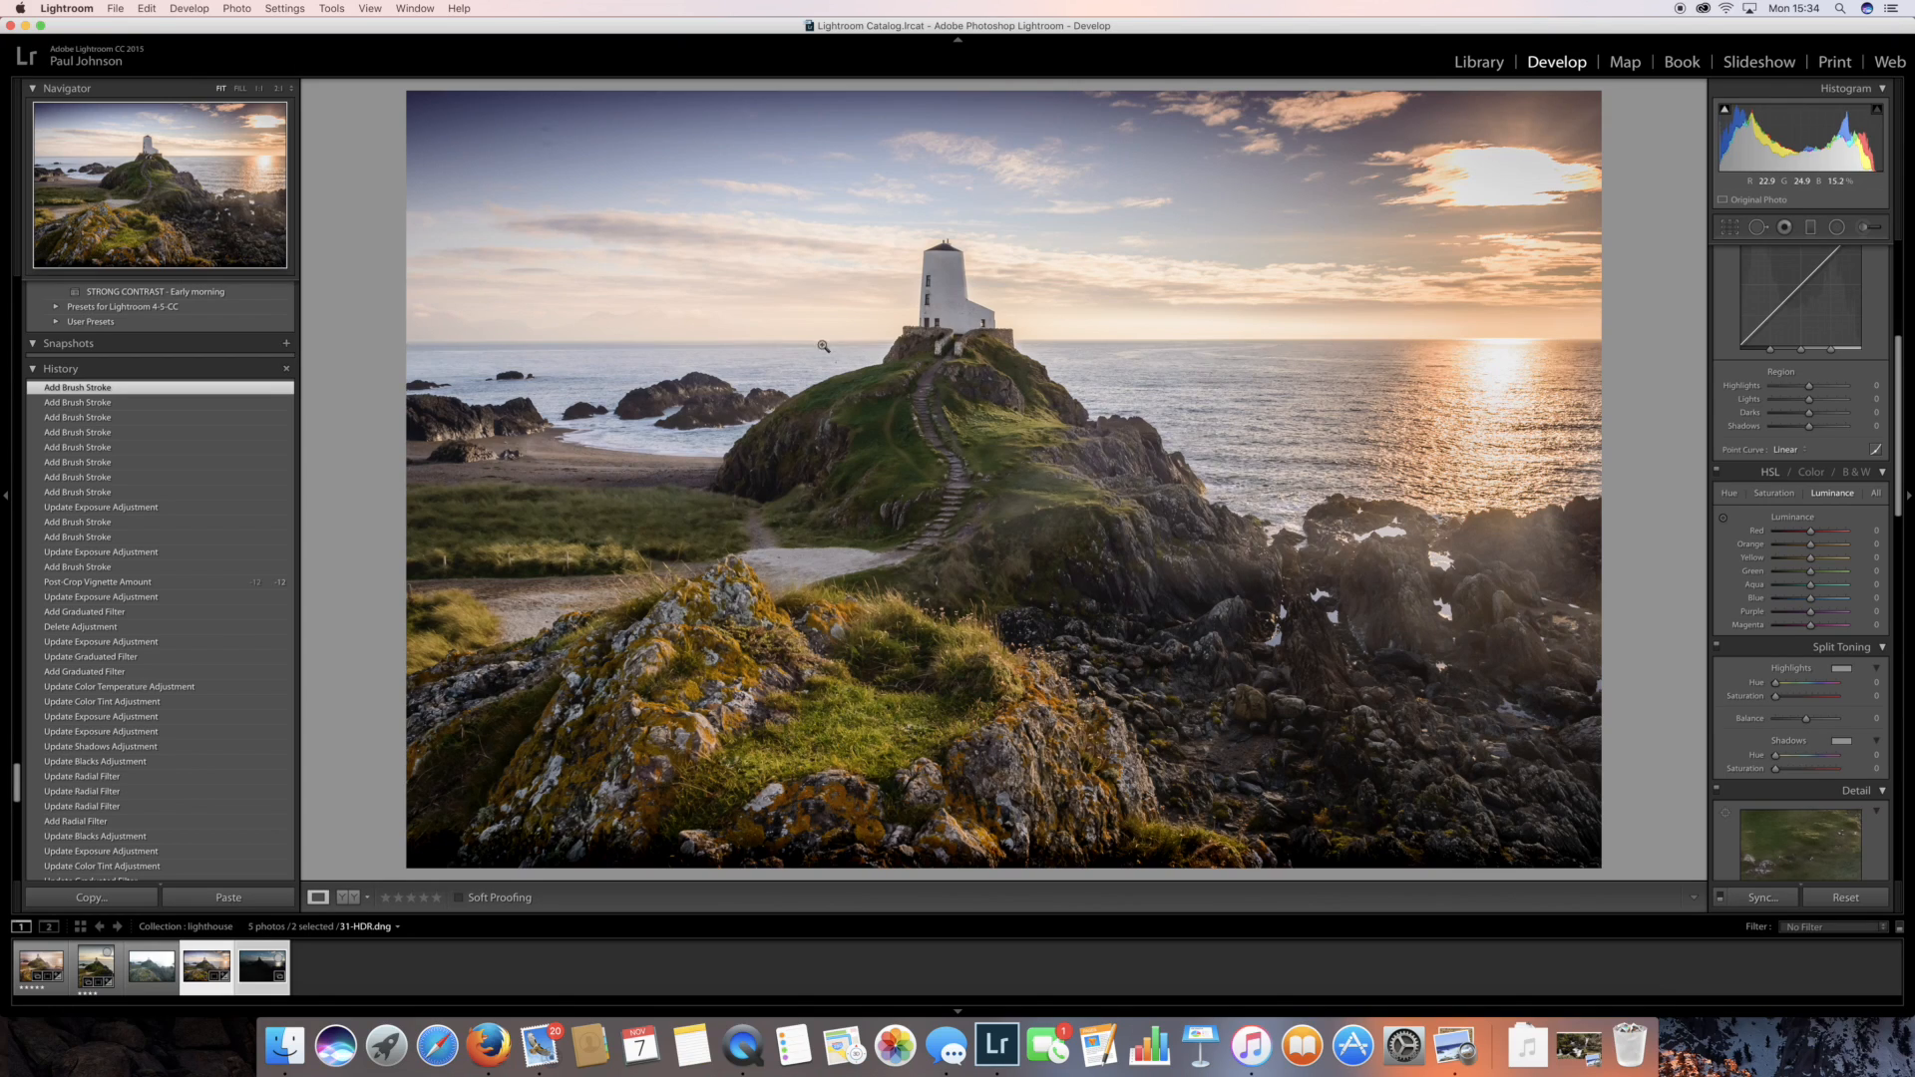
# Heal the dust spots above the sea beside the lighthouse hill and in the upper-left sky with the Spot Removal tool
pyautogui.click(1759, 227)
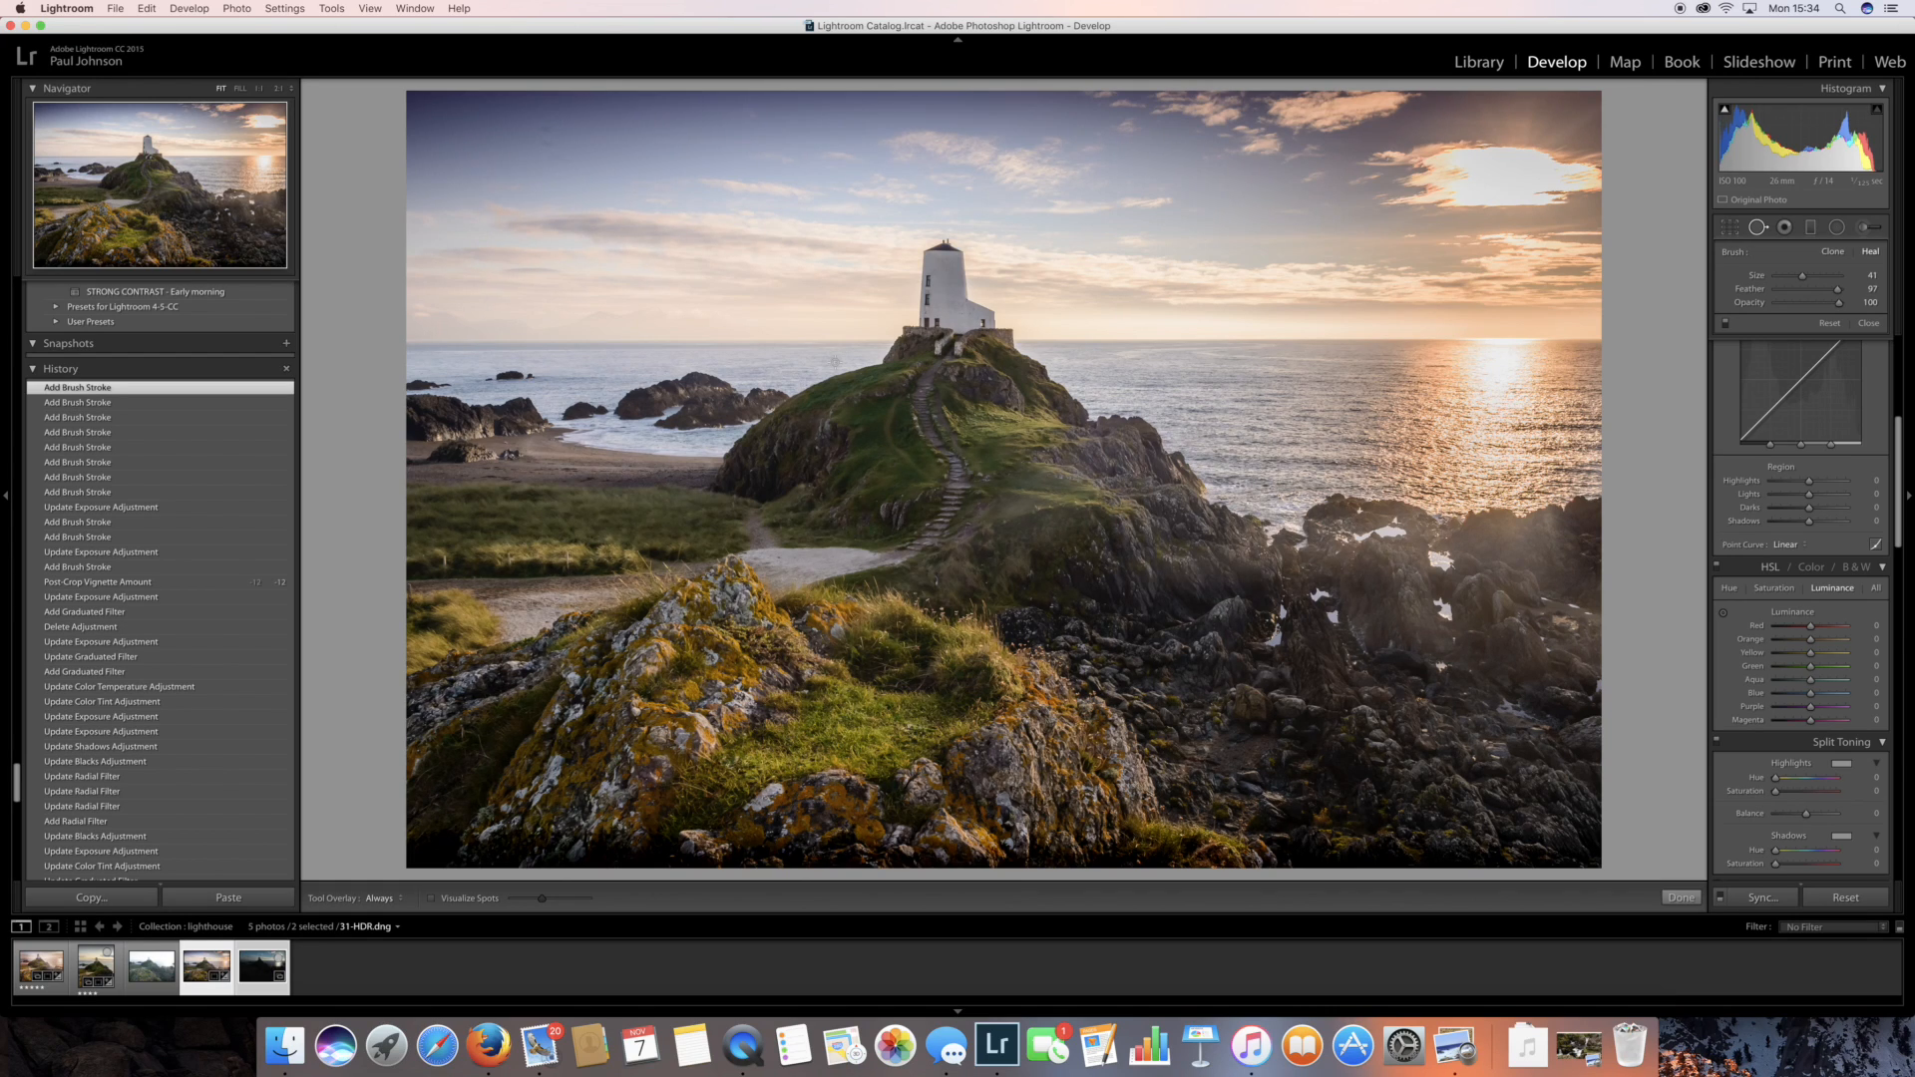
pyautogui.click(835, 362)
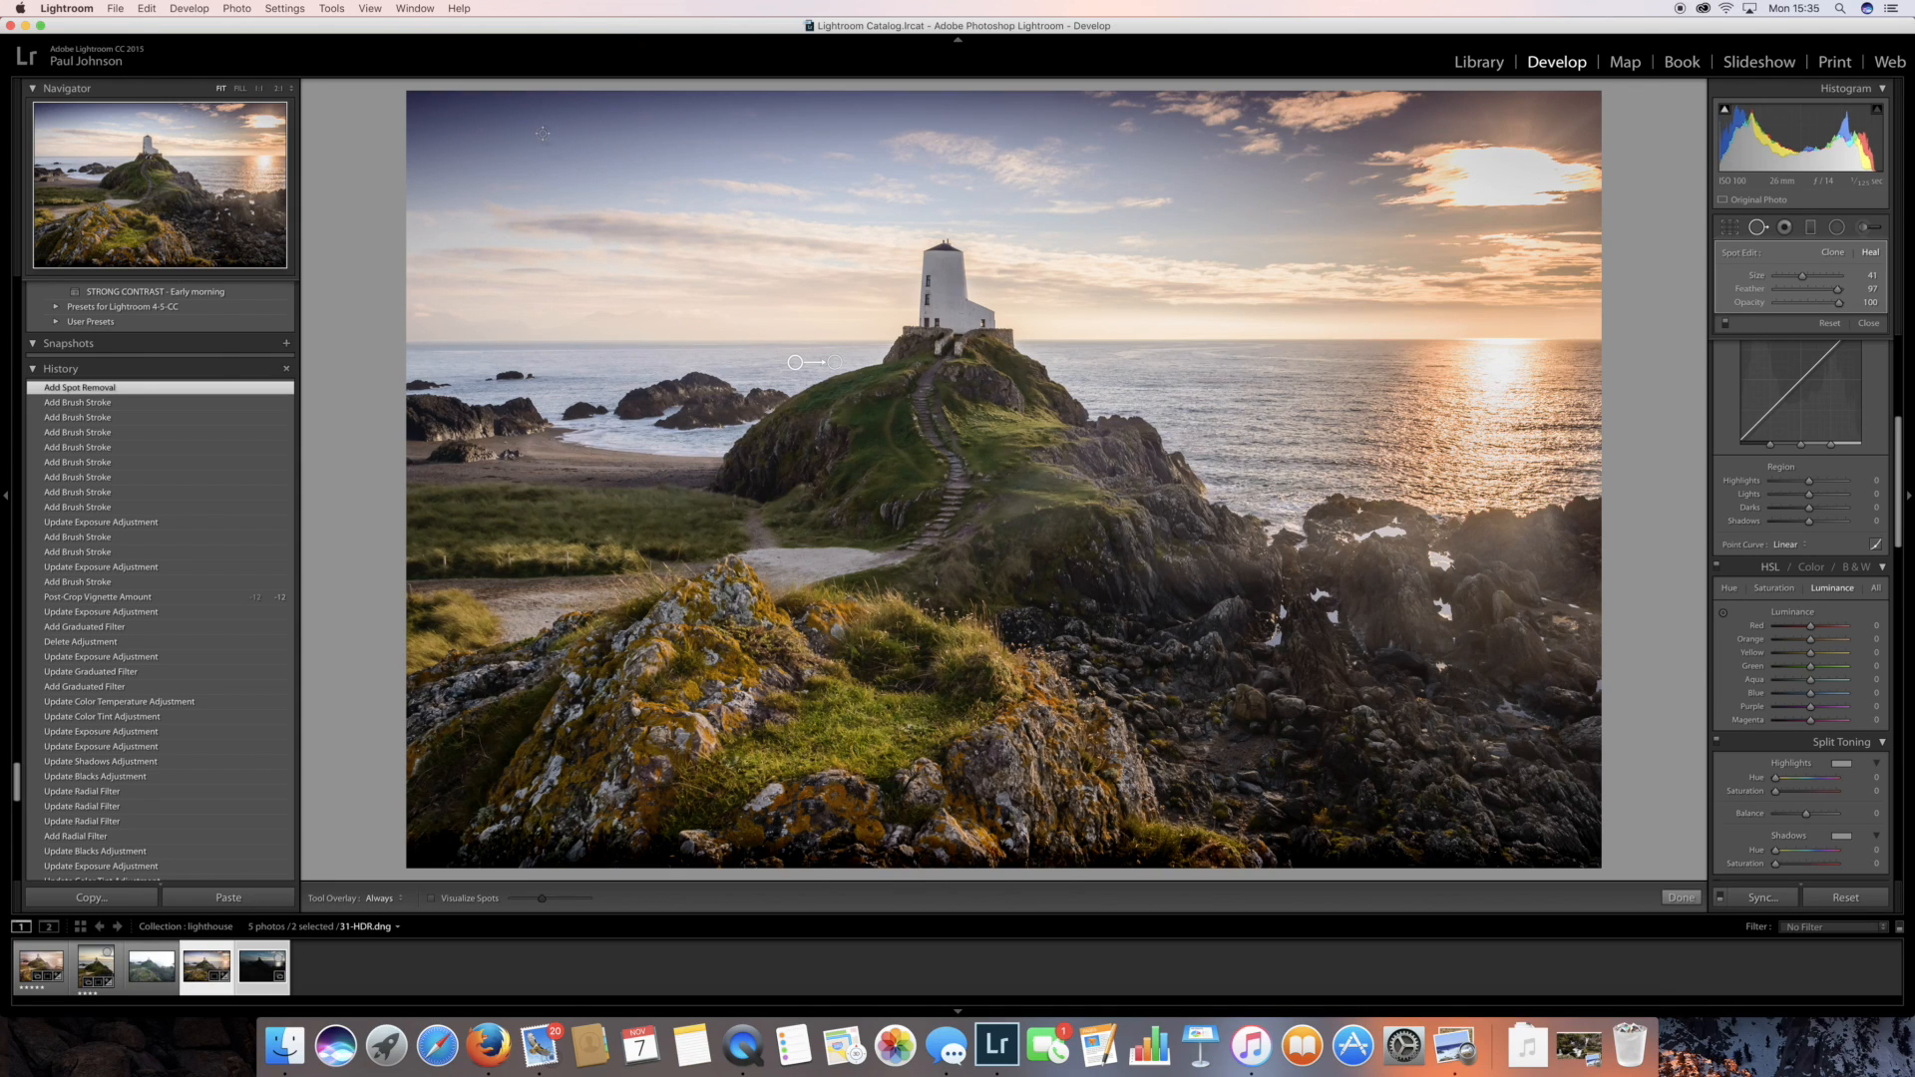
pyautogui.click(546, 122)
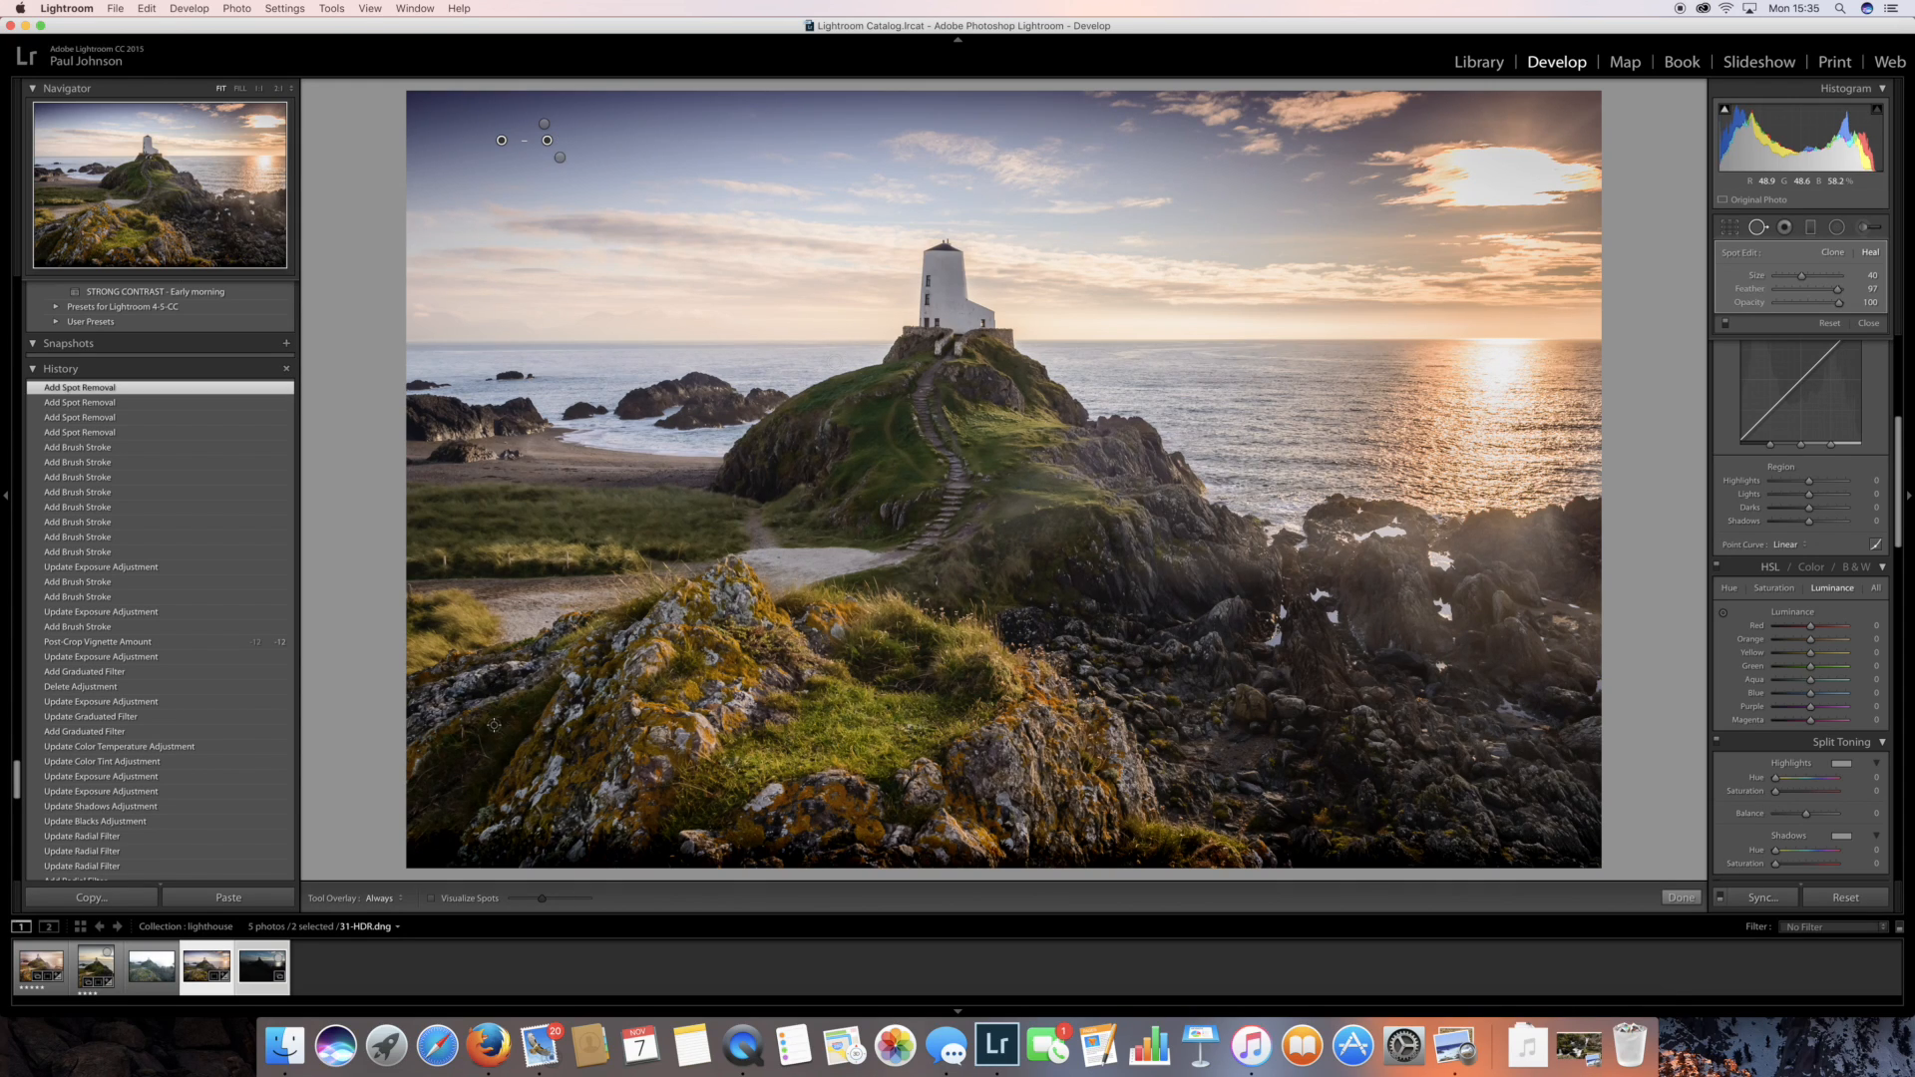
# Visualize spots at a higher threshold, examine the upper-left sky up close and heal the spot at its top edge
pyautogui.click(433, 900)
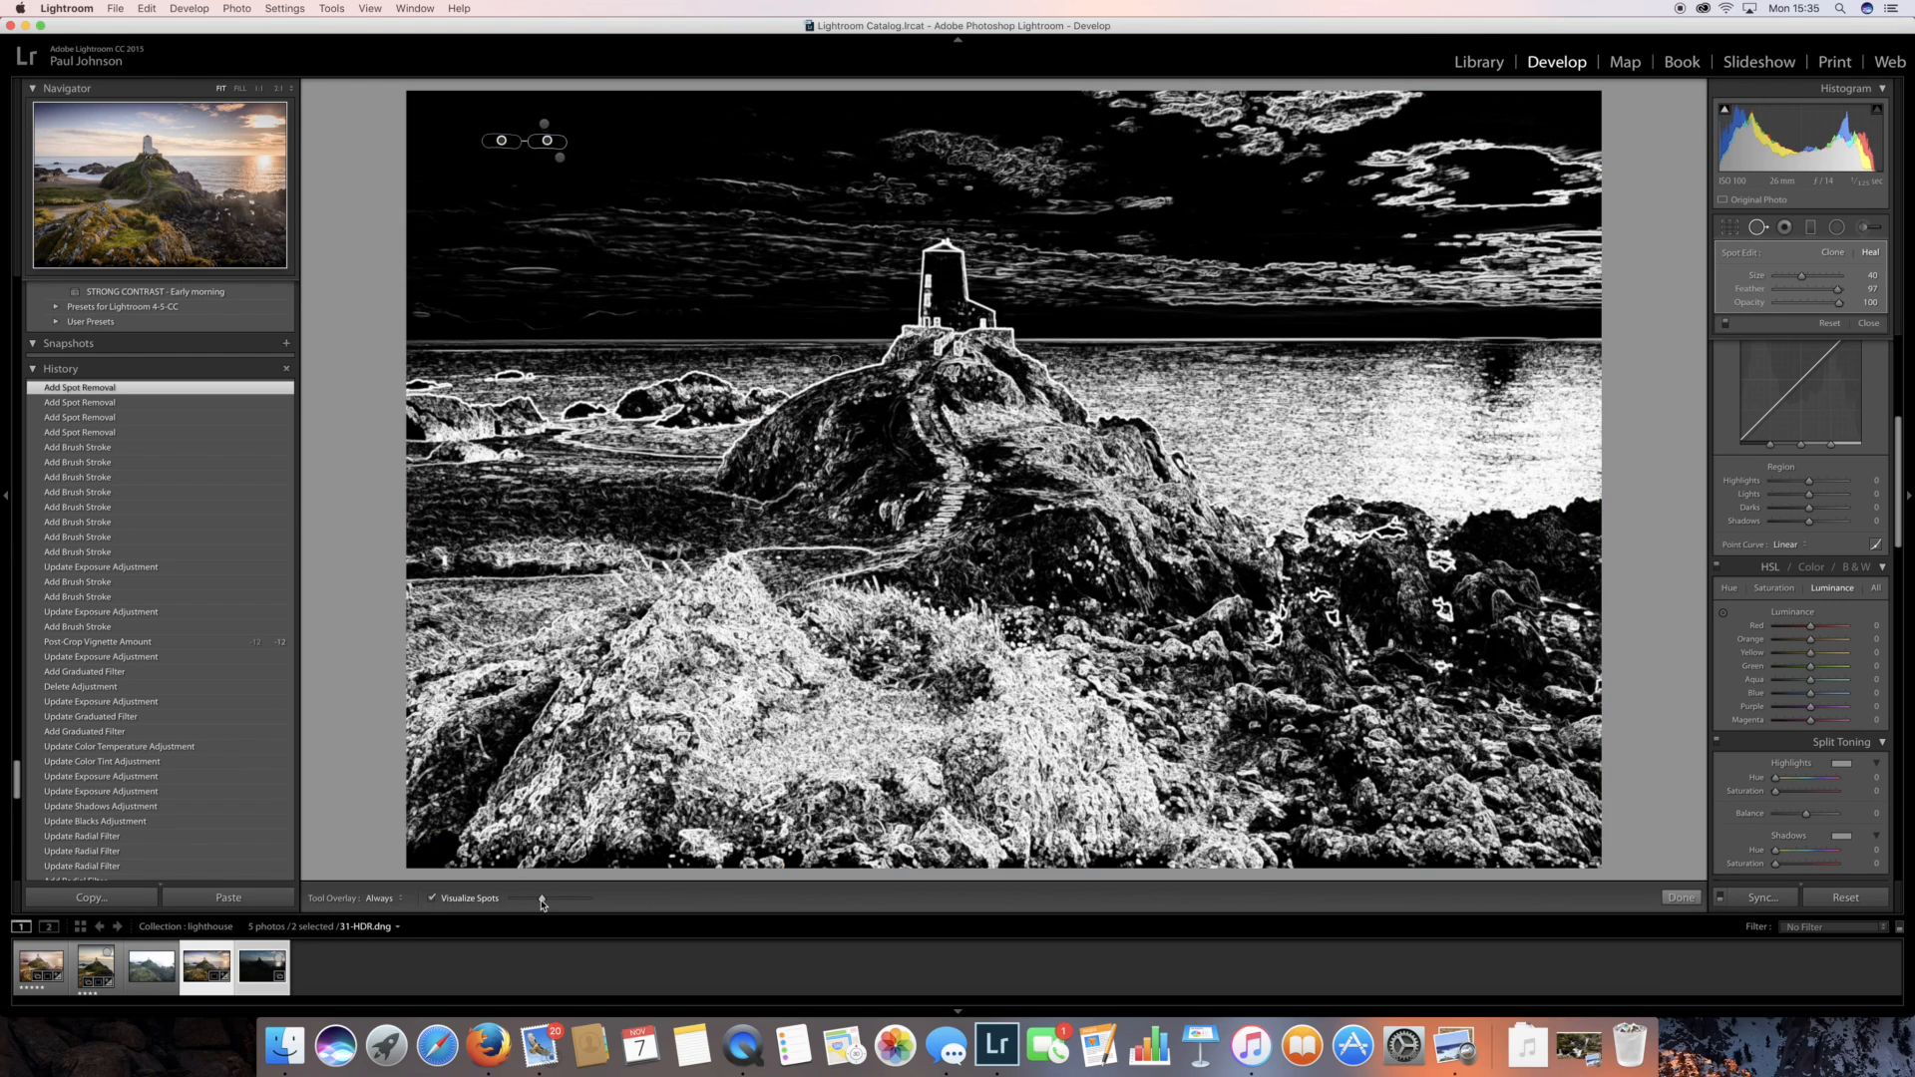
pyautogui.moveTo(541, 899); pyautogui.dragTo(571, 903)
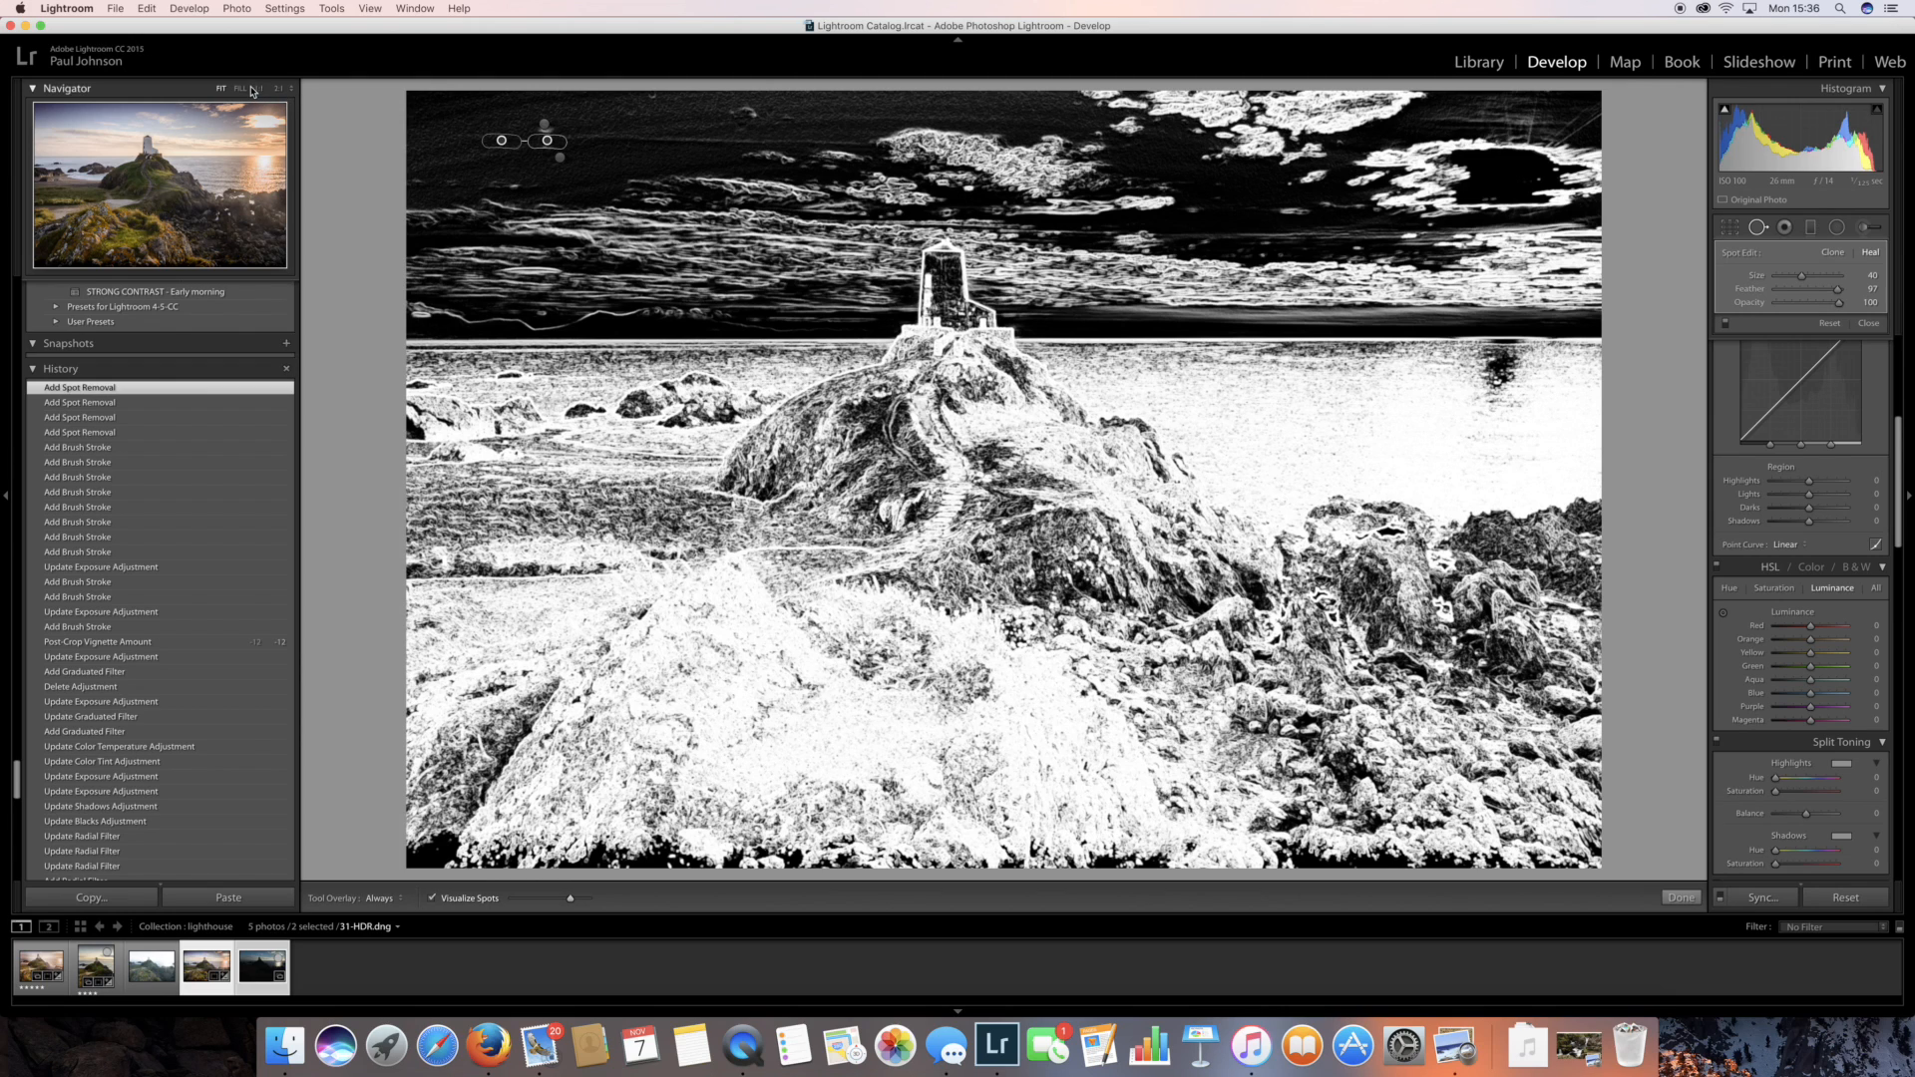
pyautogui.click(258, 89)
pyautogui.moveTo(174, 141); pyautogui.dragTo(73, 157)
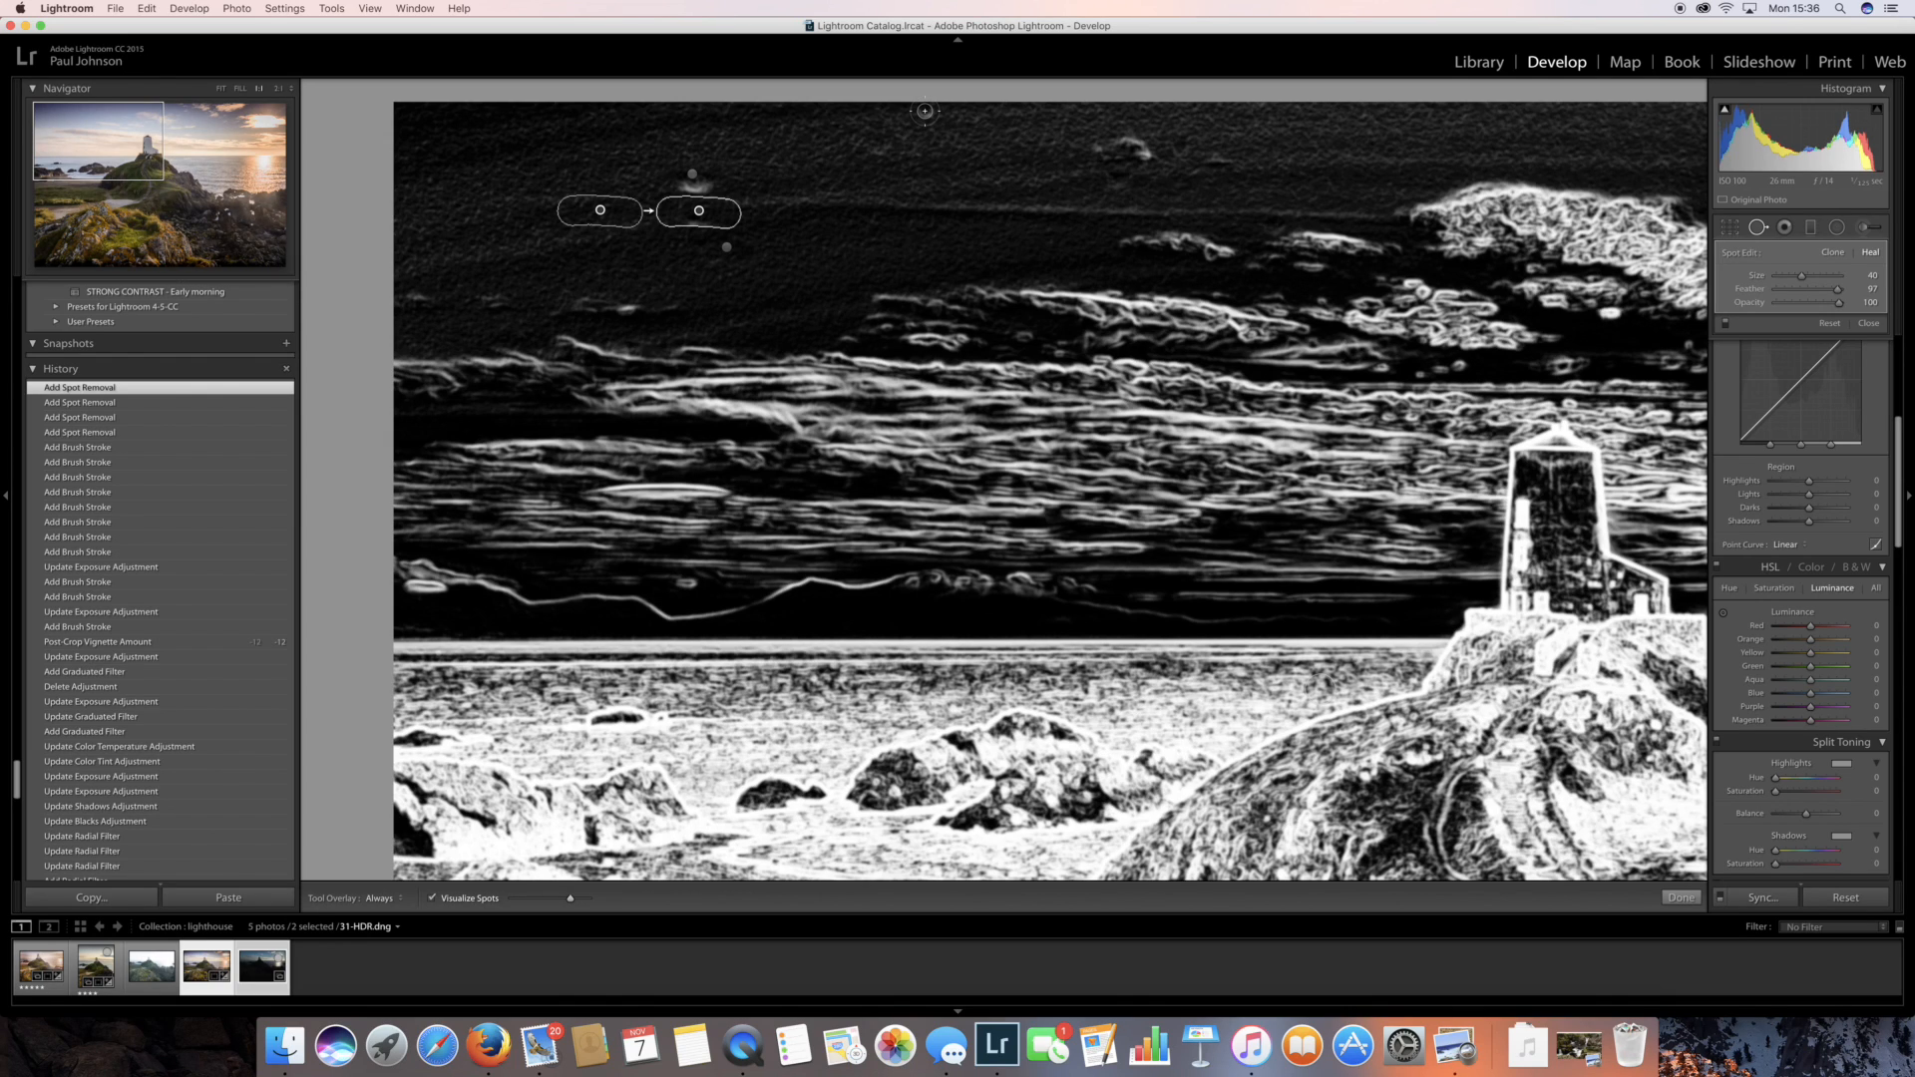
pyautogui.click(925, 111)
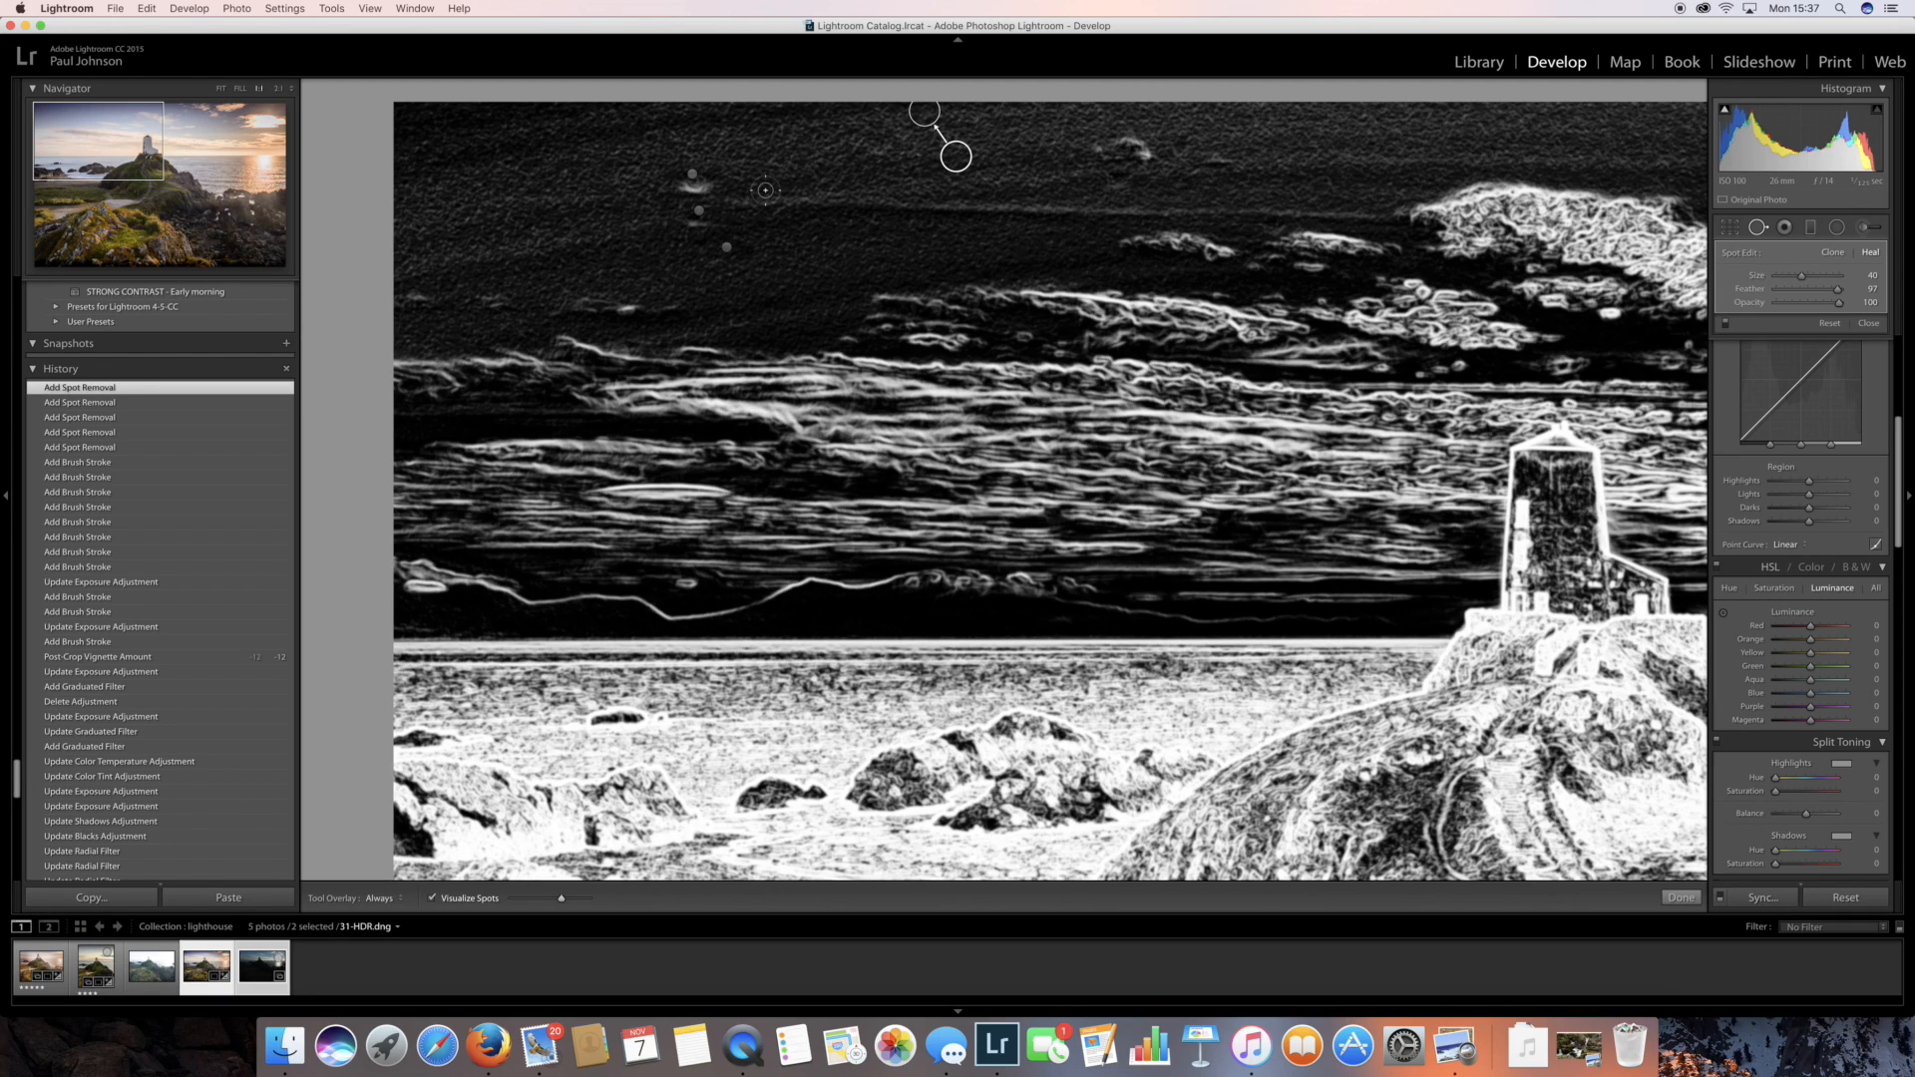
# Delete the existing spot removal in the upper-left sky and heal the same mark with a short horizontal stroke
pyautogui.rightClick(693, 175)
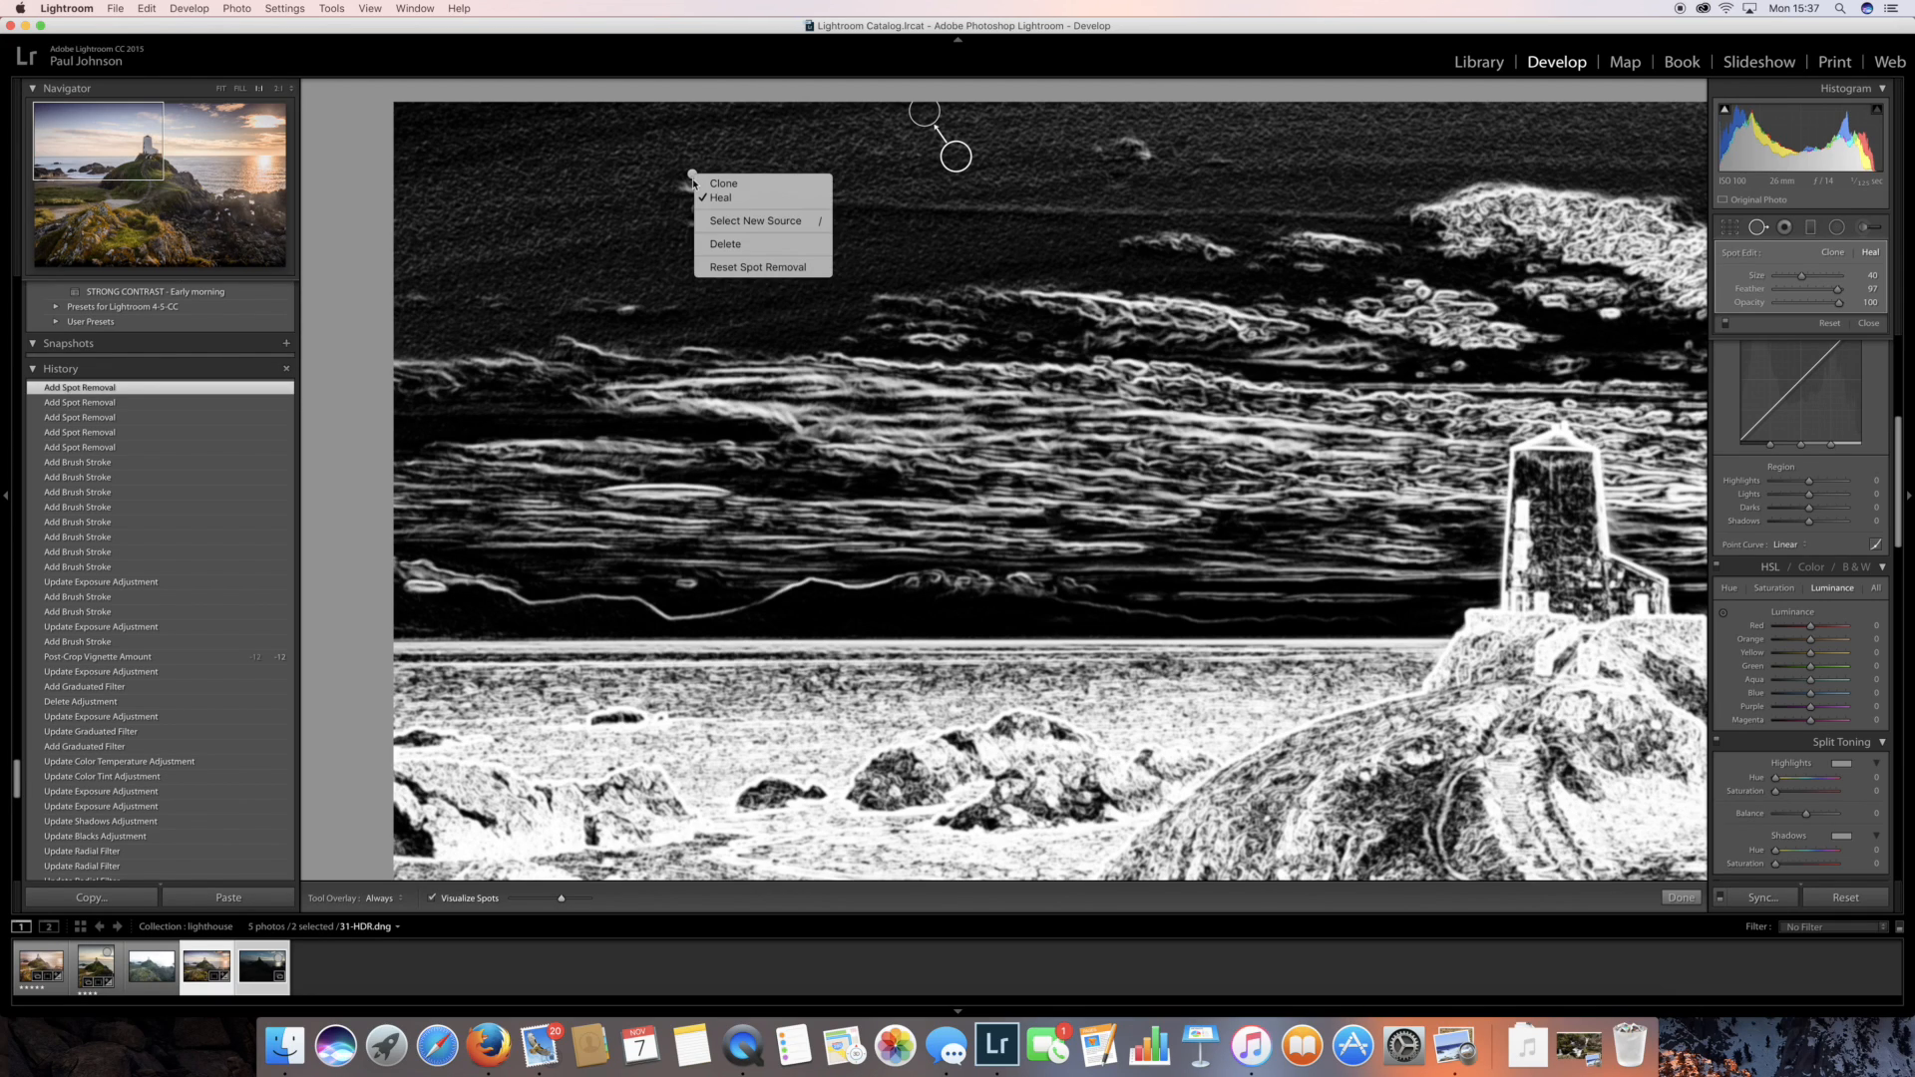
pyautogui.click(725, 244)
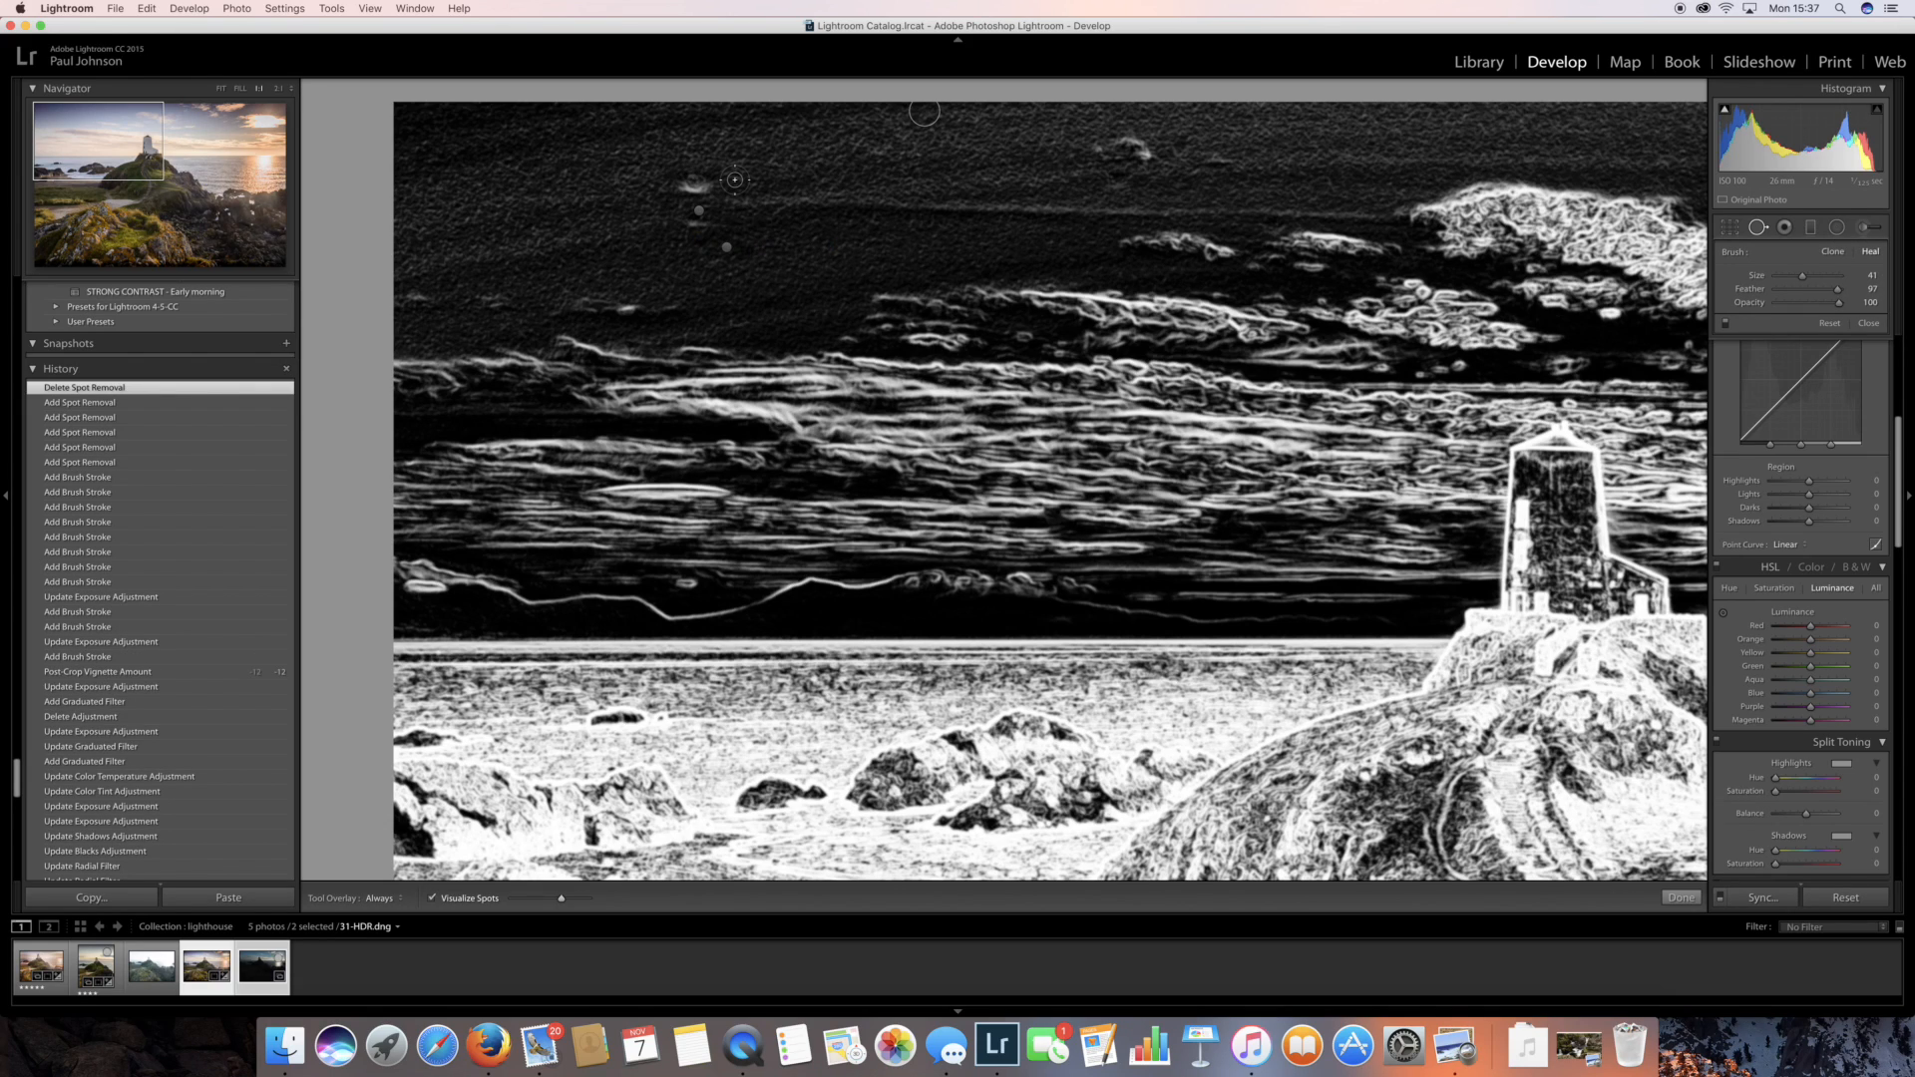
pyautogui.moveTo(736, 184); pyautogui.dragTo(681, 184)
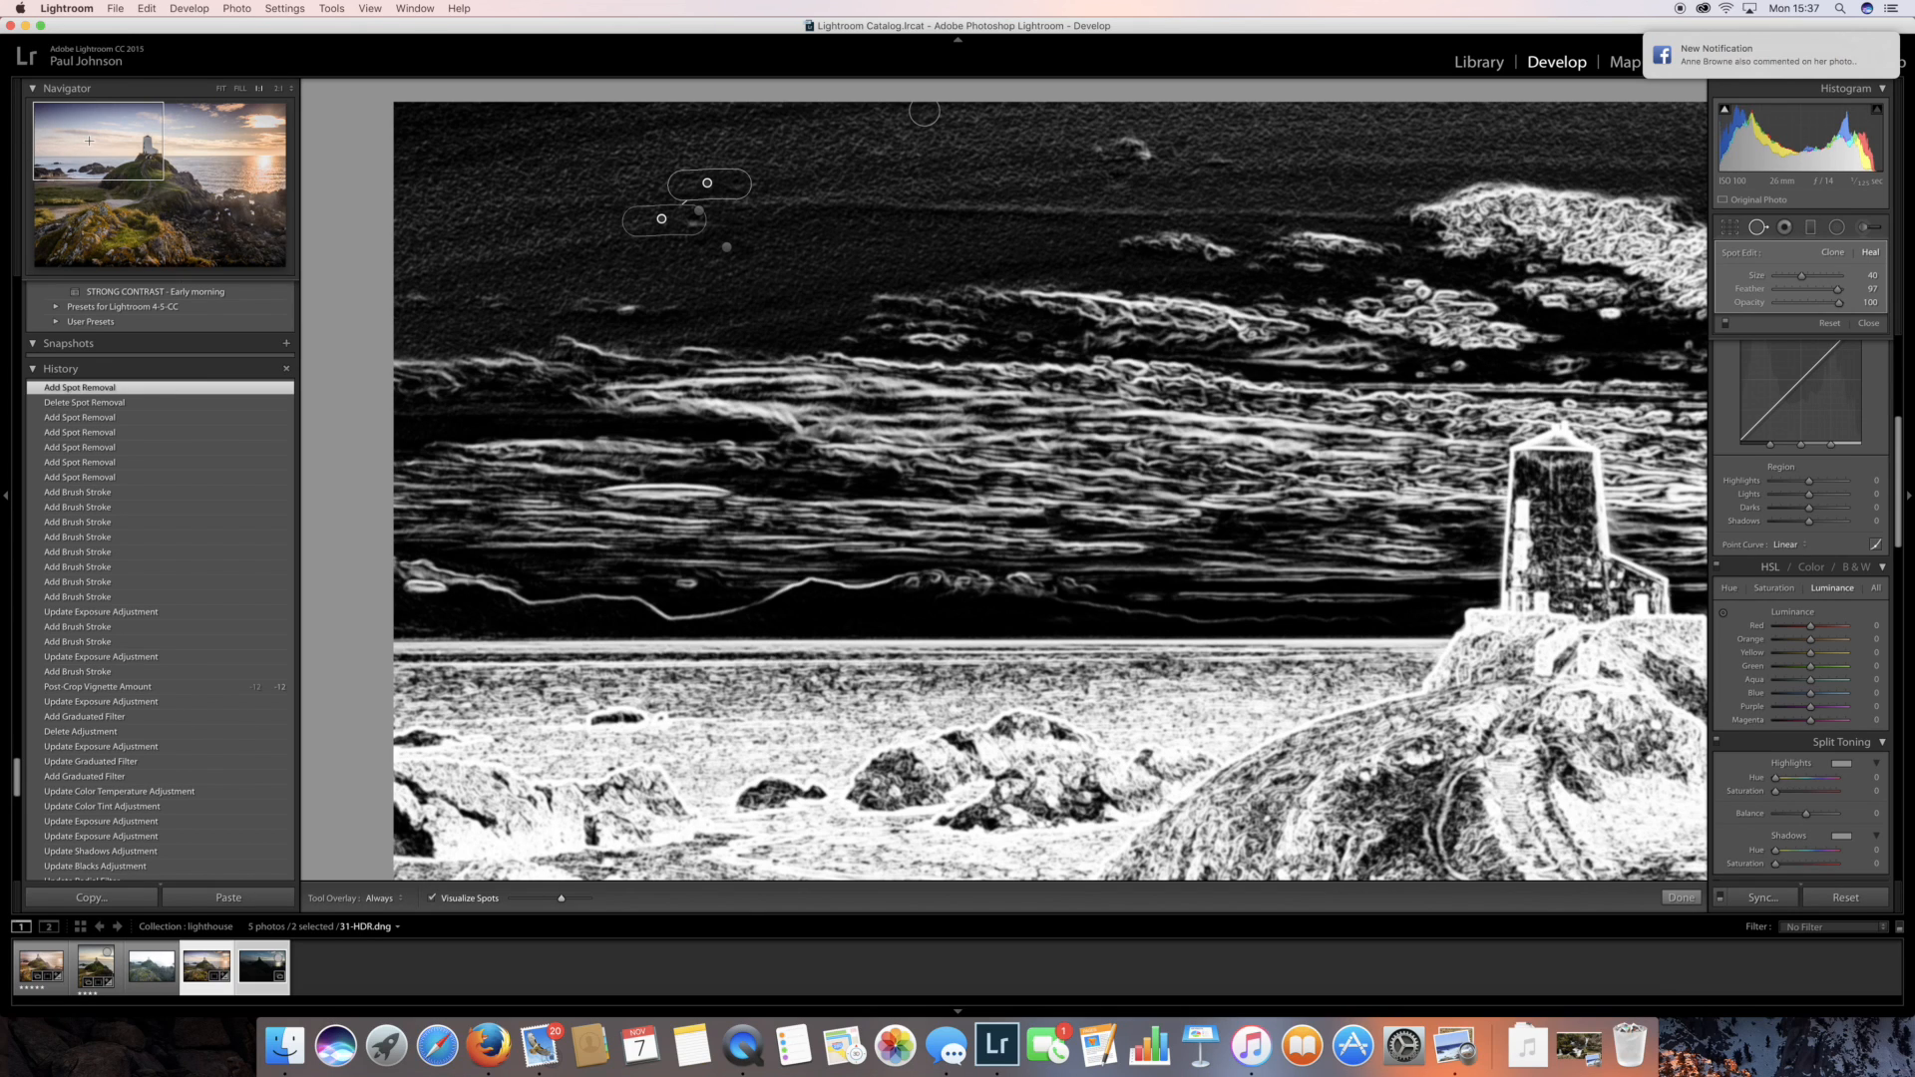
# Heal the spot between the clouds in the upper sky to the right of the lighthouse and turn off spot visualization
pyautogui.moveTo(105, 143); pyautogui.dragTo(195, 146)
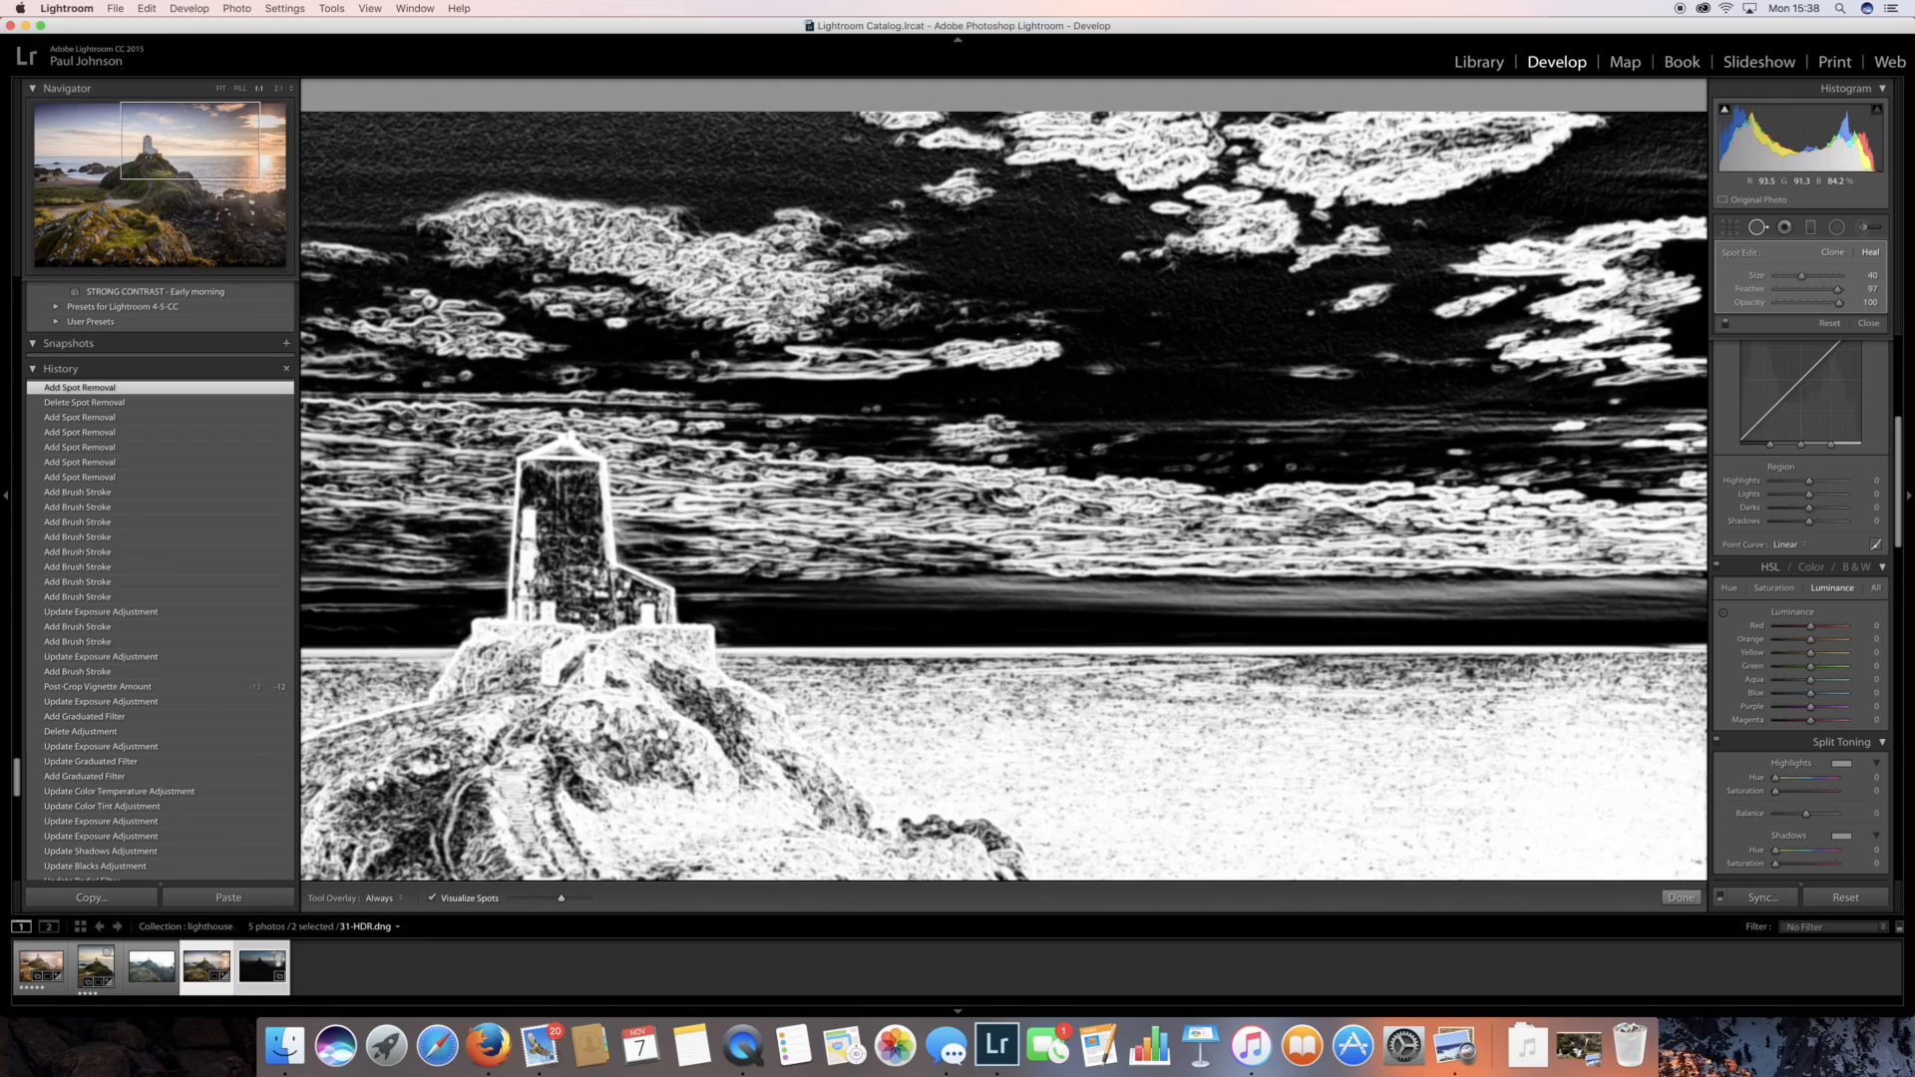
pyautogui.click(853, 139)
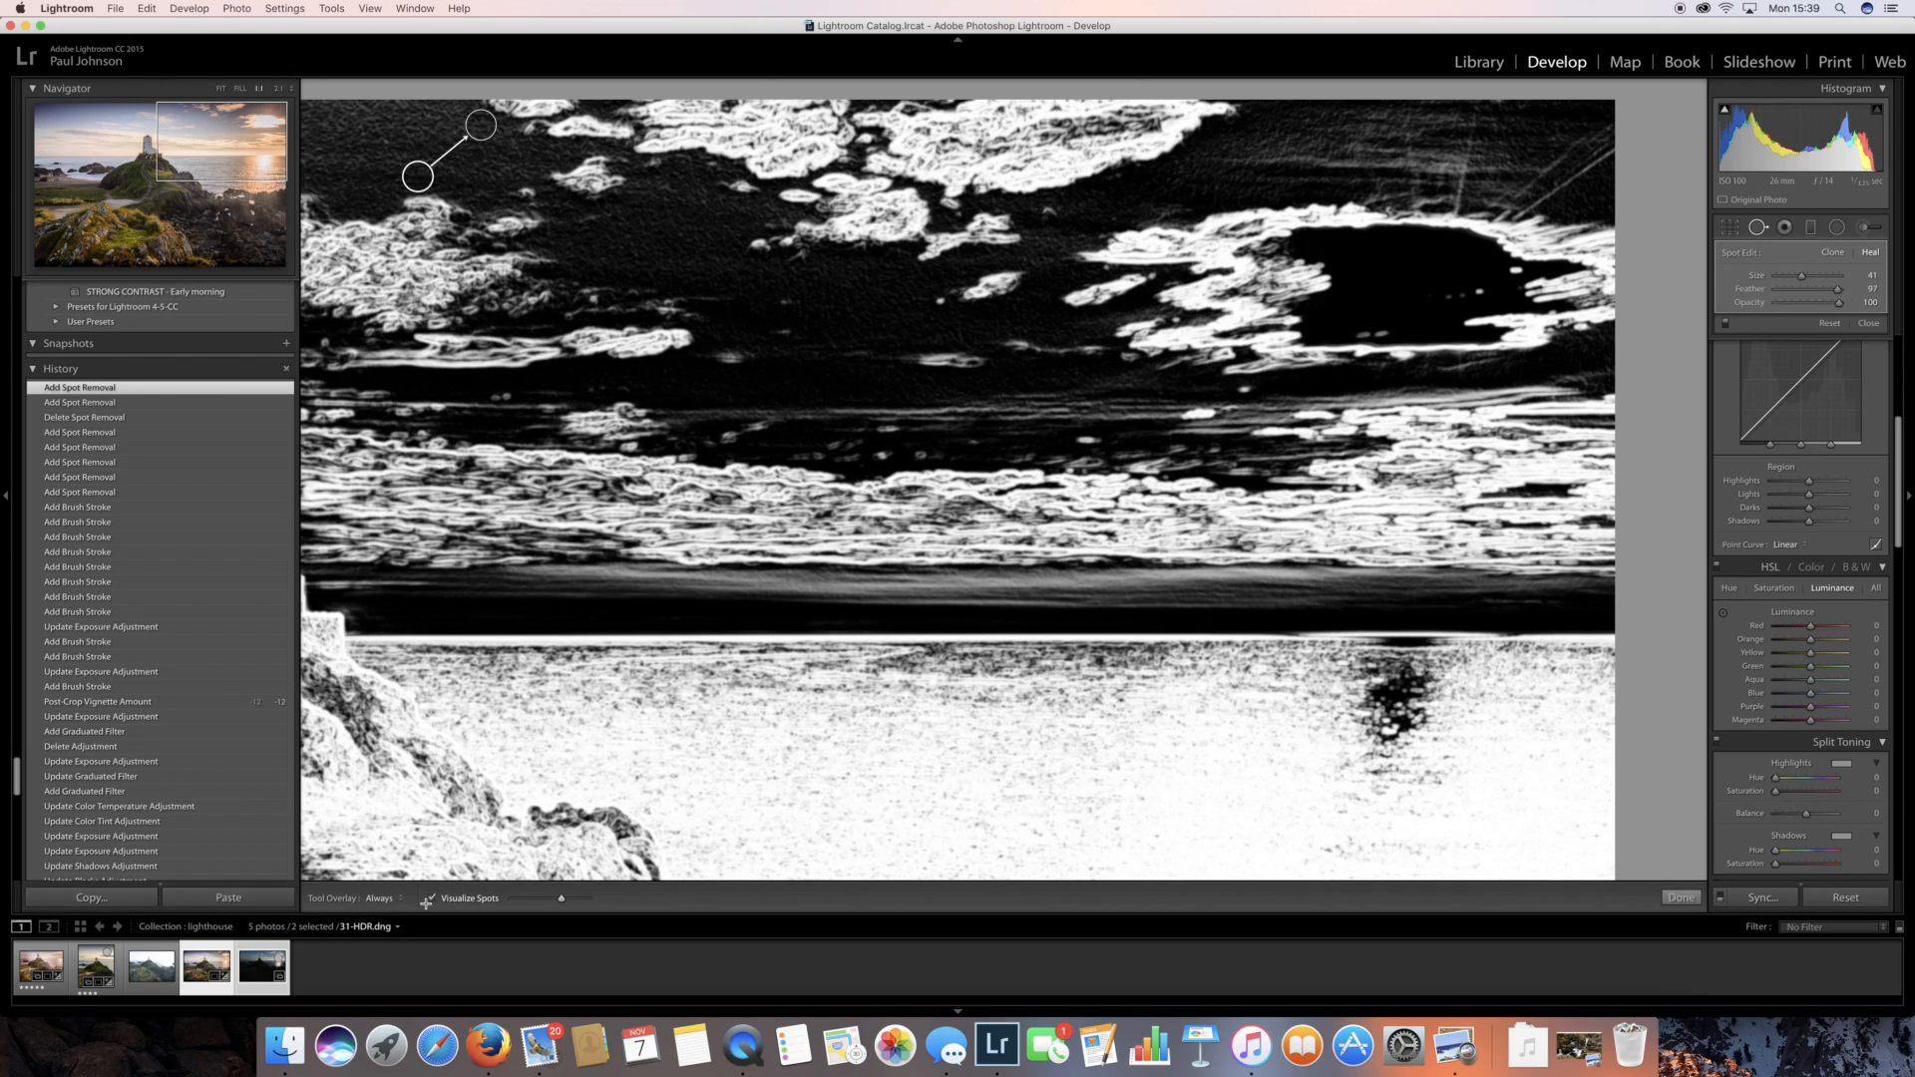
pyautogui.click(429, 899)
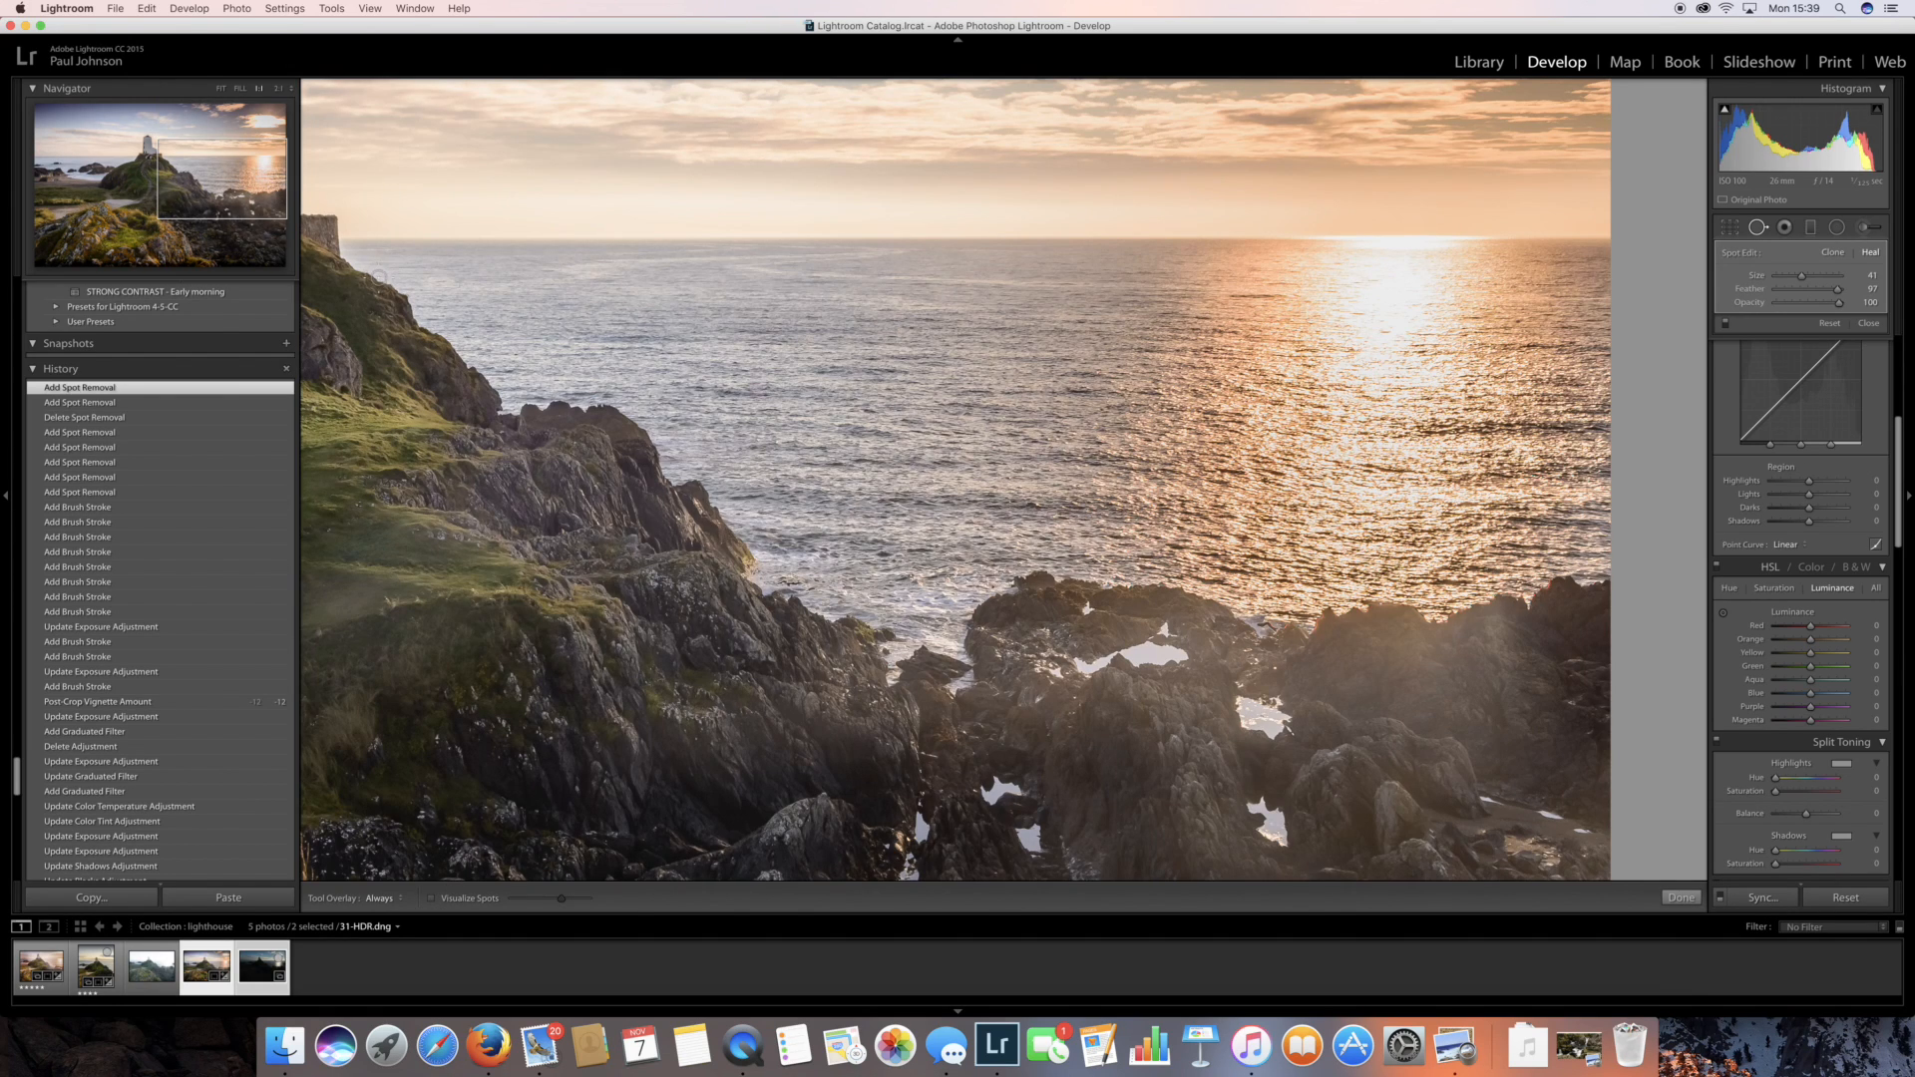
# Examine the sea, lighthouse and grassy headland up close in the normal photo view
pyautogui.click(184, 161)
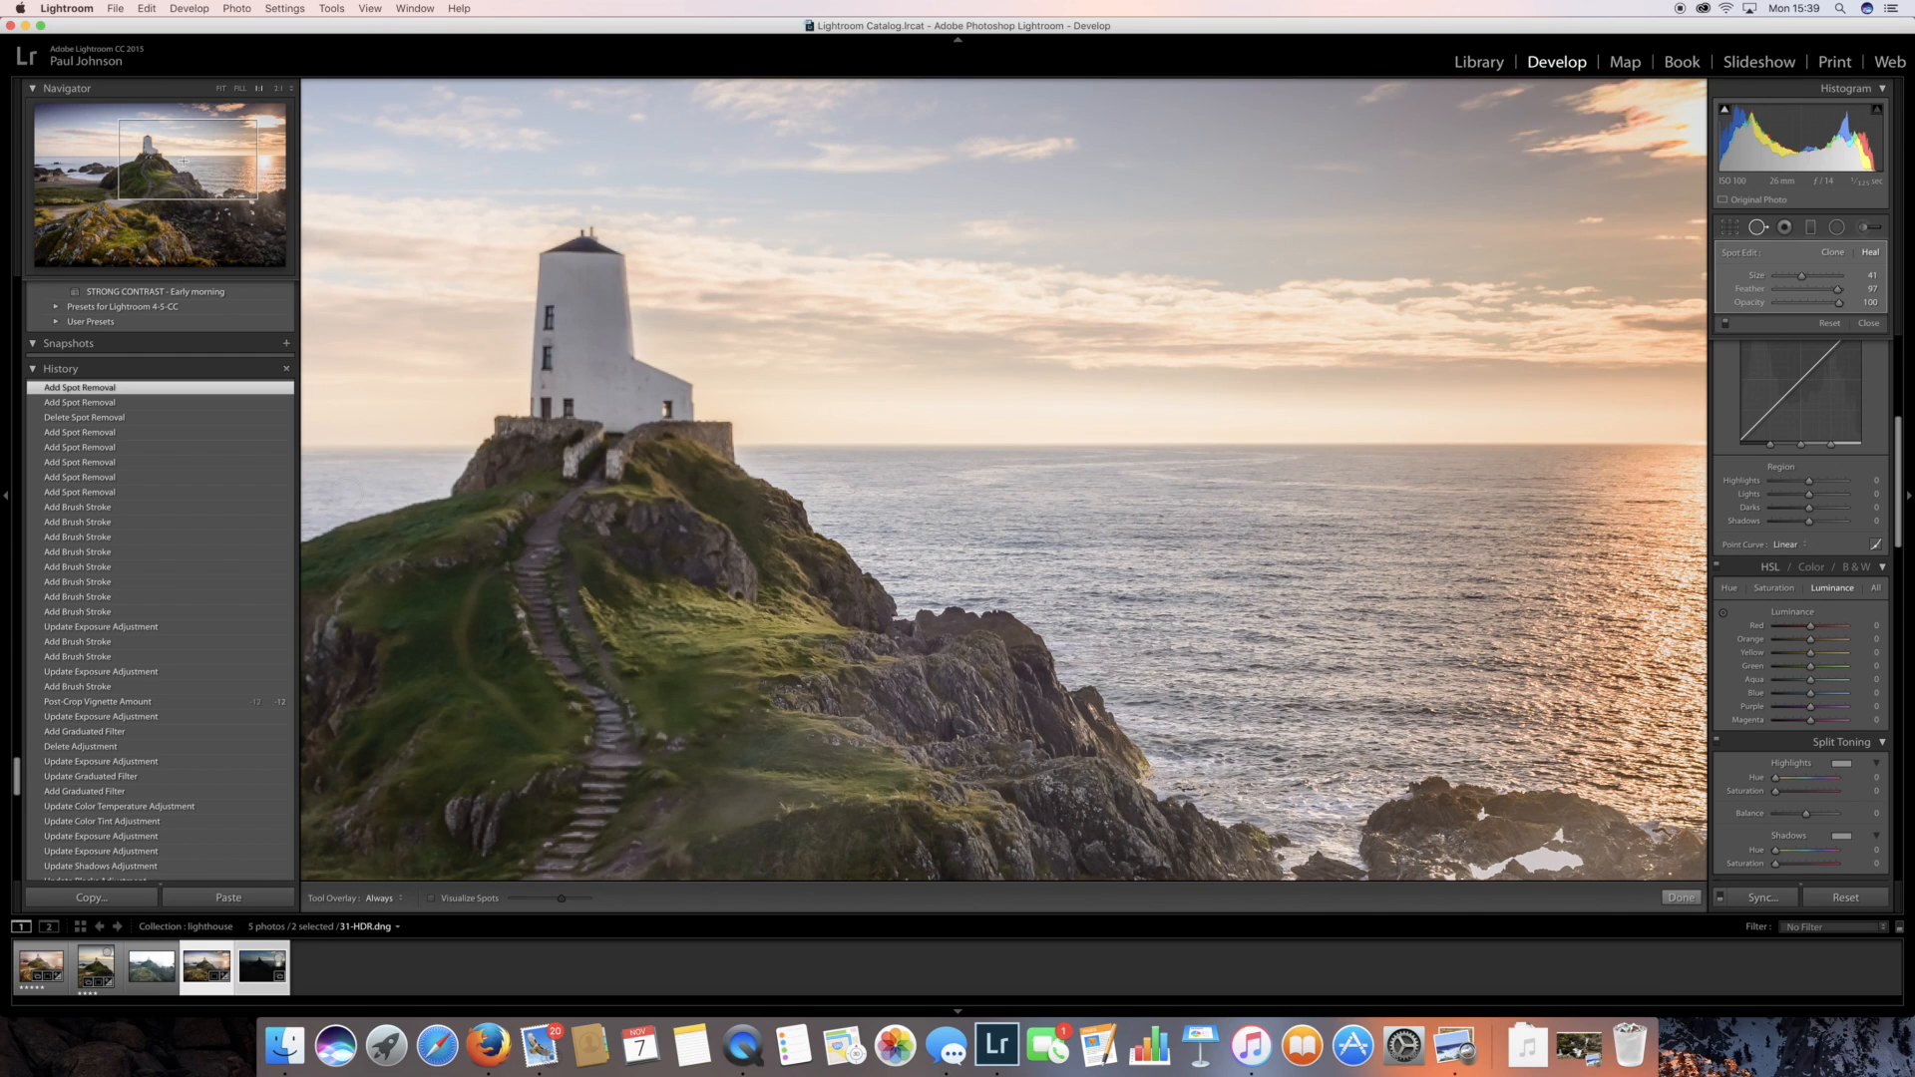
pyautogui.moveTo(157, 168); pyautogui.dragTo(153, 176)
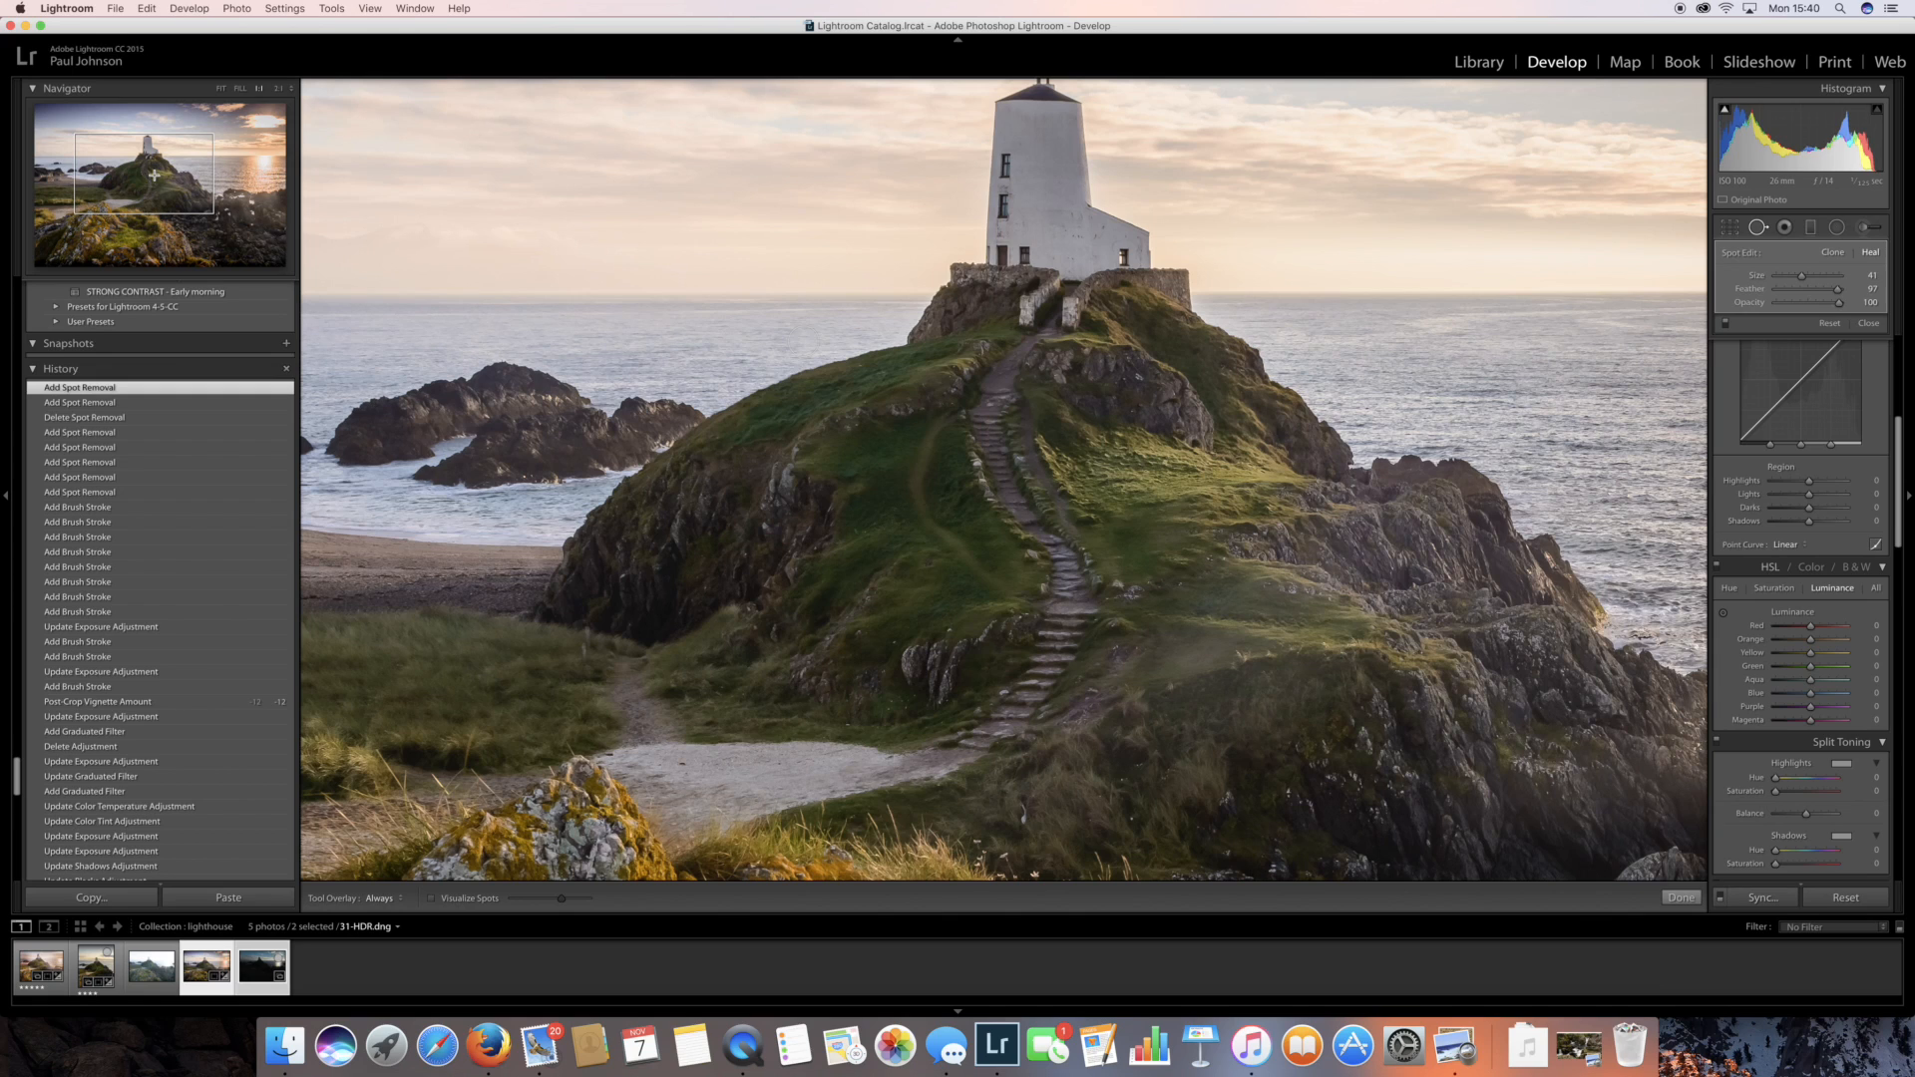
pyautogui.moveTo(997, 377); pyautogui.dragTo(1007, 367)
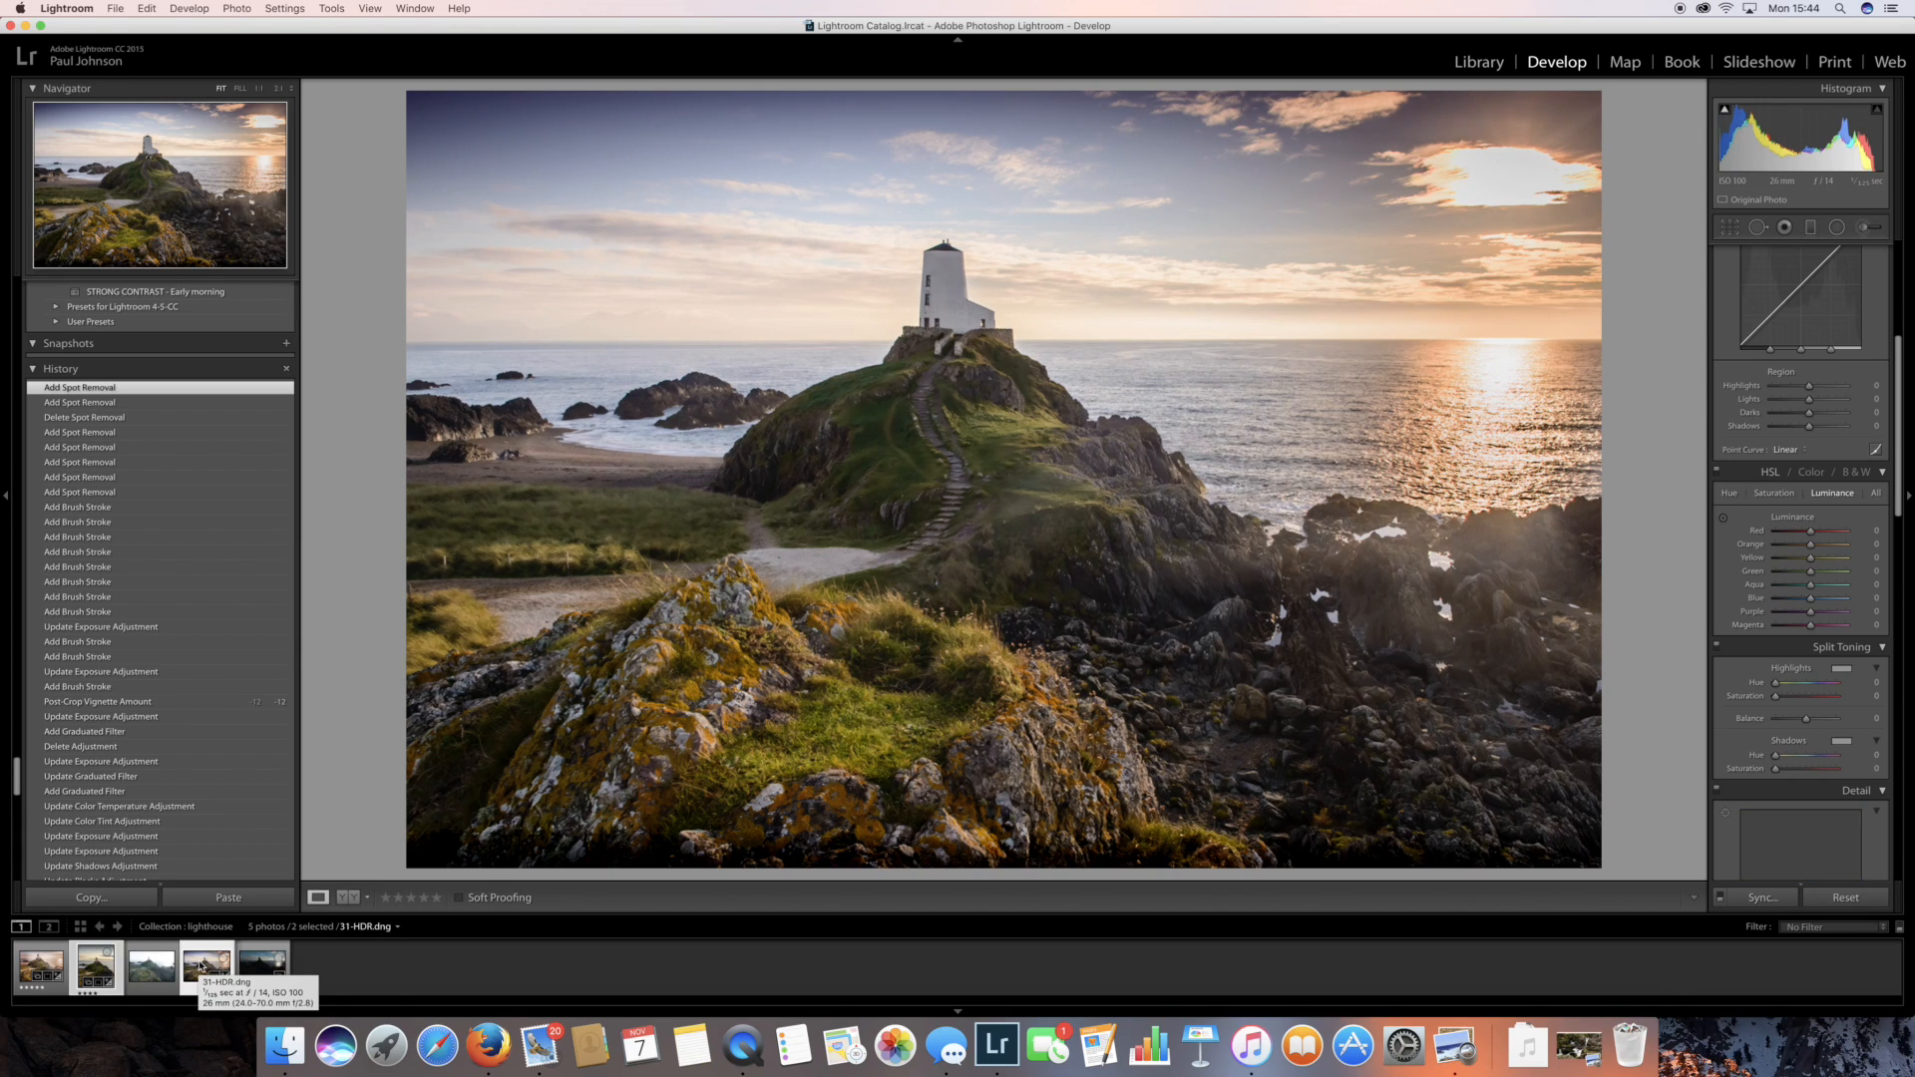
# Compare 31-HDR.dng side by side with 119.dng, showing both photos in full
pyautogui.press('c')
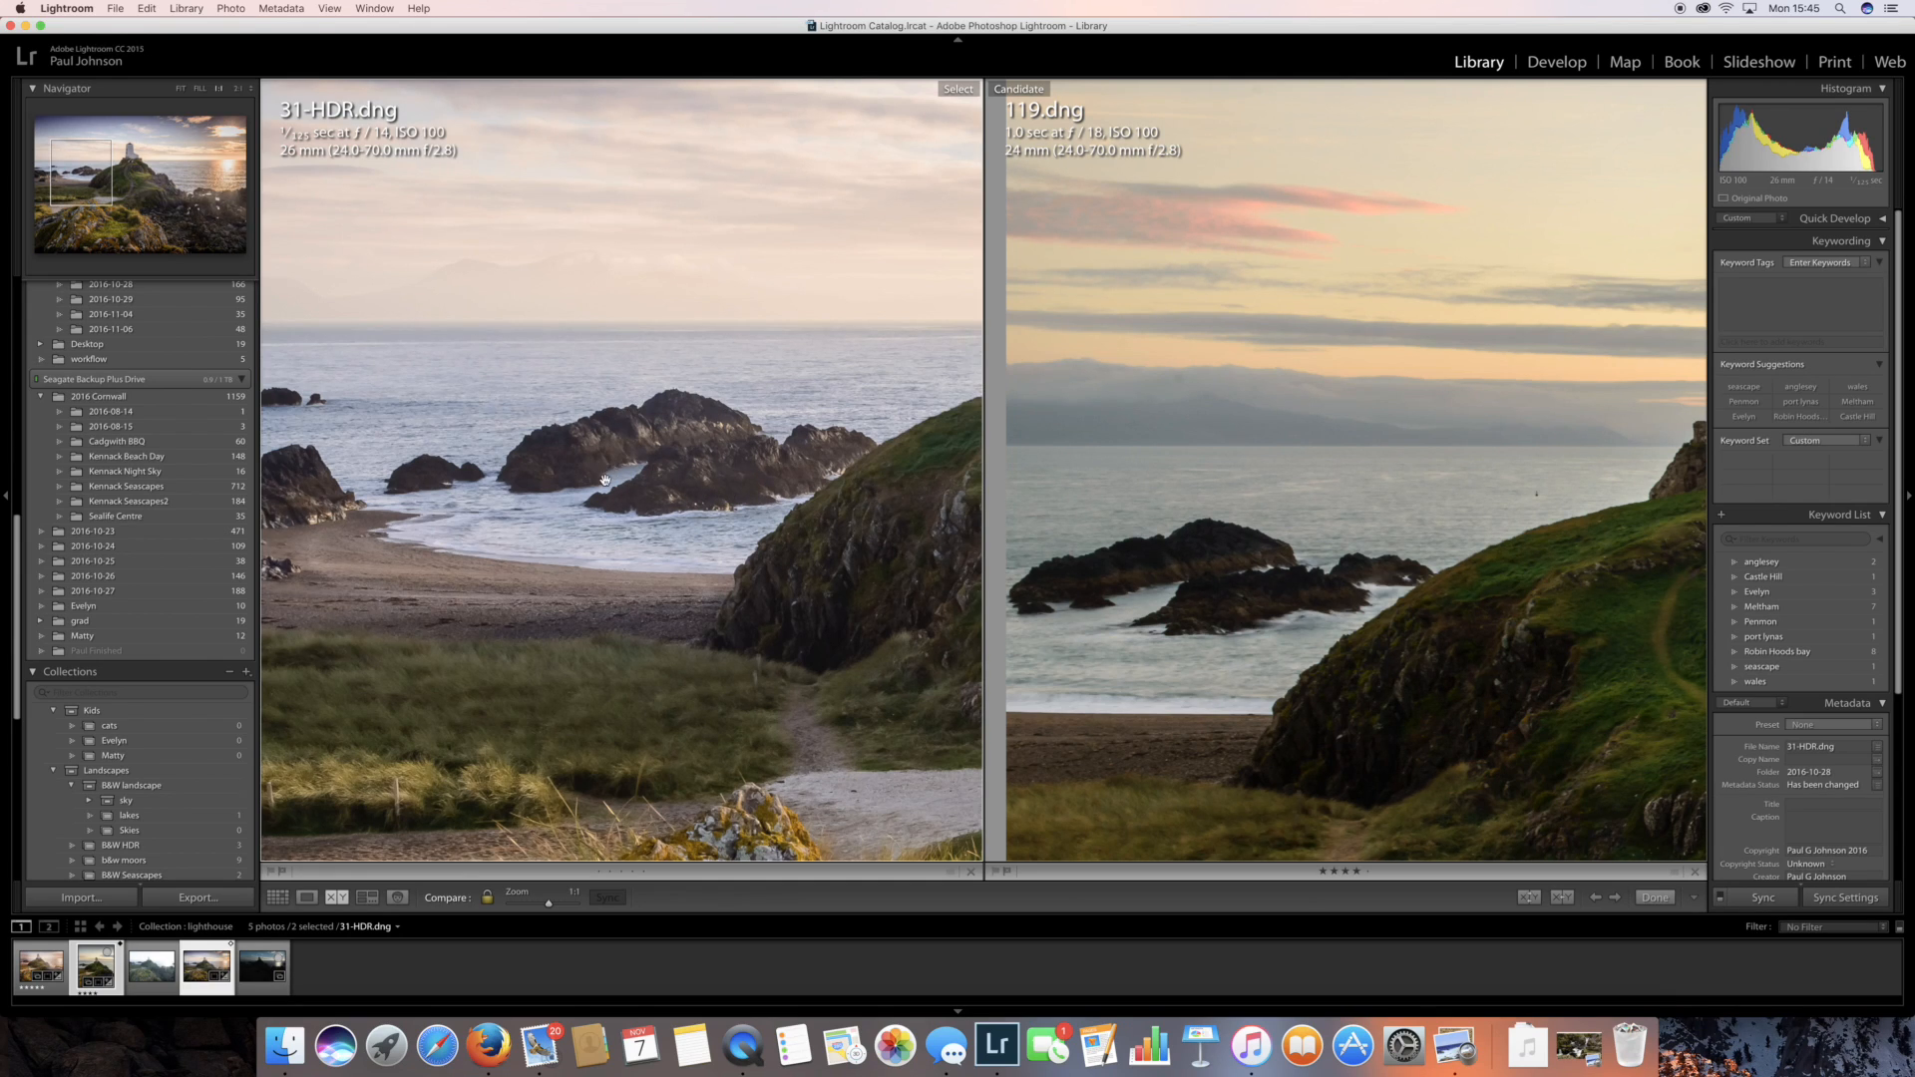
pyautogui.click(682, 433)
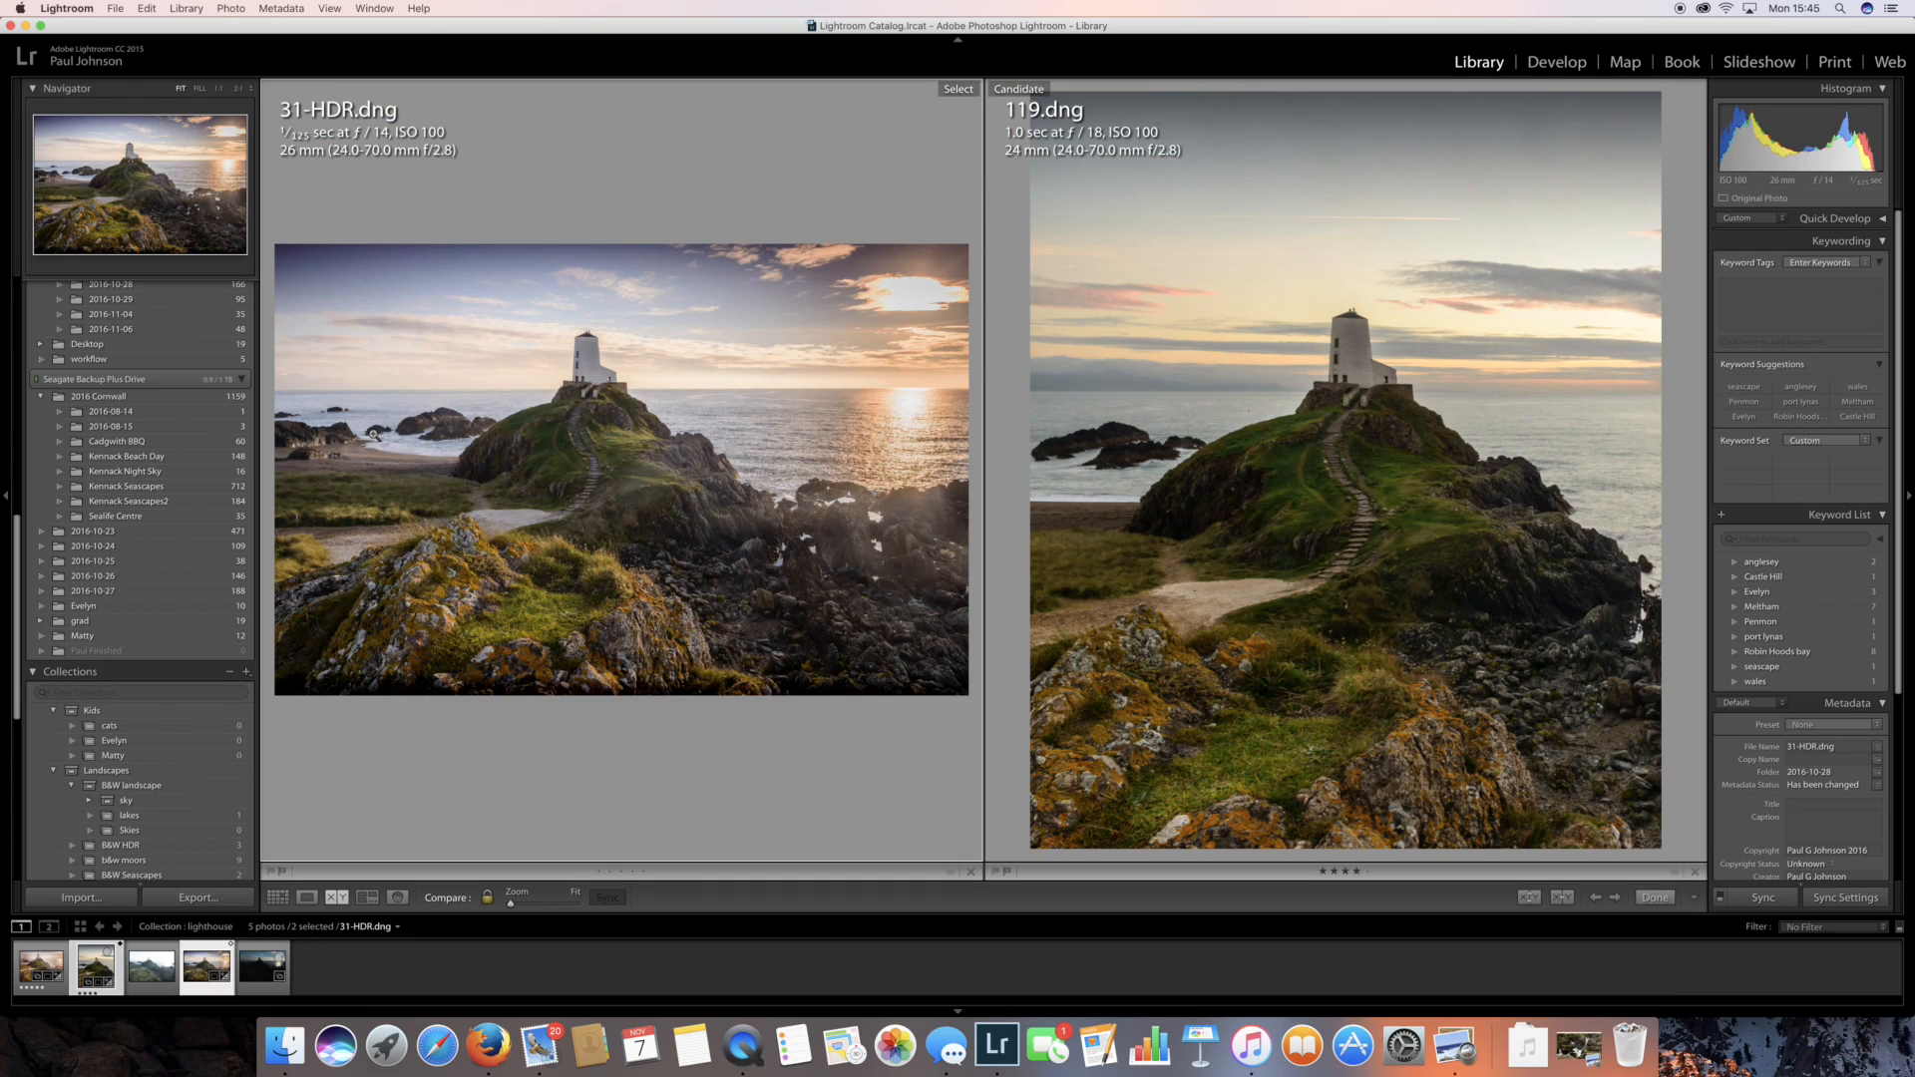